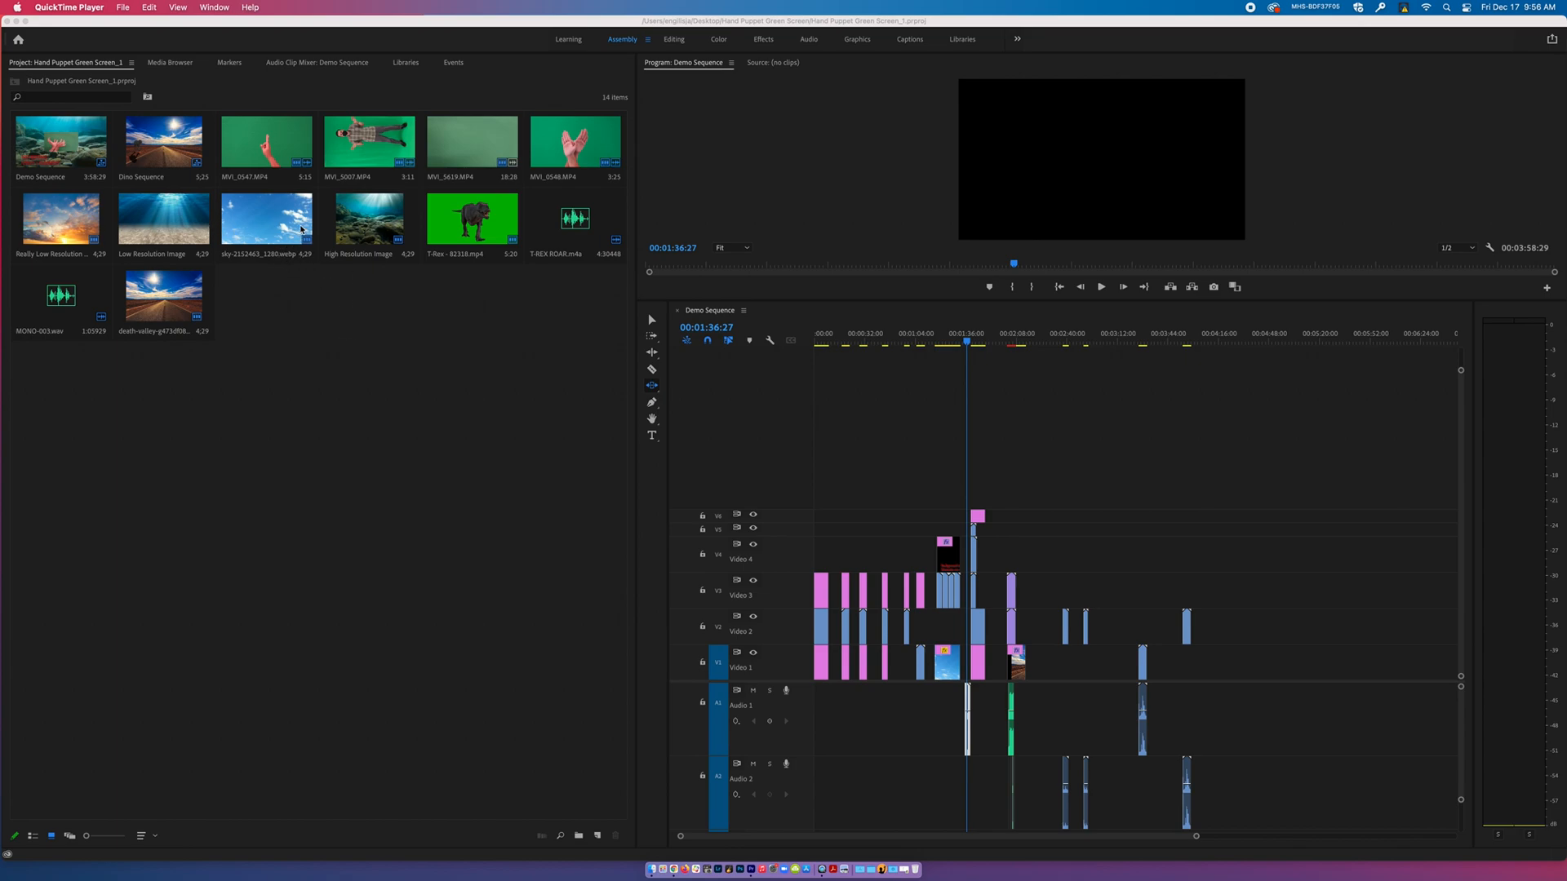
Enlarge the project's item thumbnails so that three fit in each row.
{"action": "left_click", "coordinate": [87, 839]}
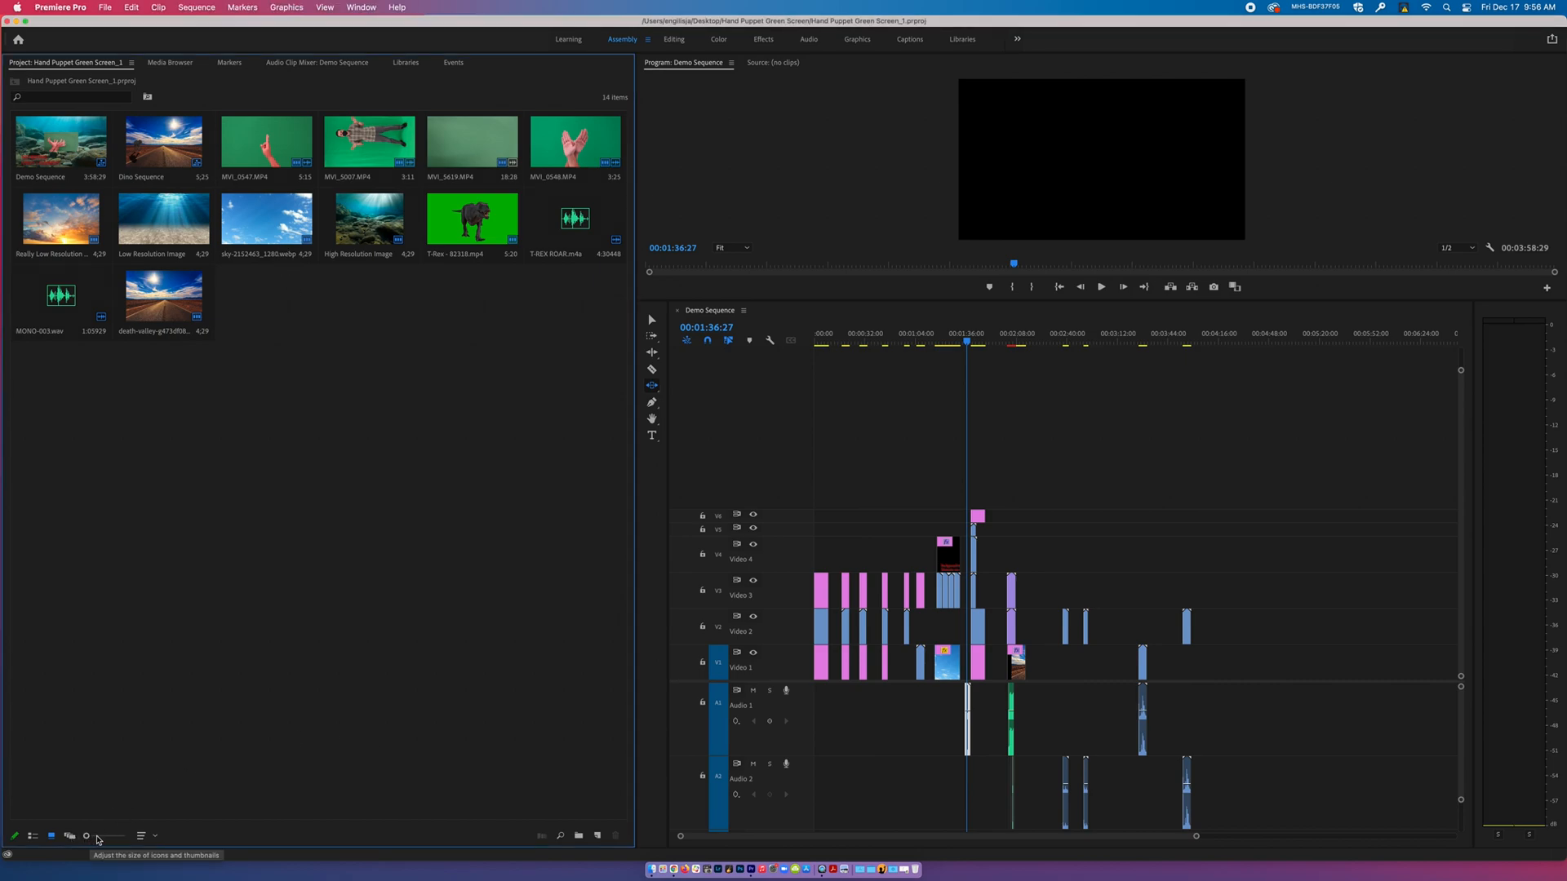
{"action": "left_click_drag", "start_coordinate": [86, 837], "coordinate": [101, 843]}
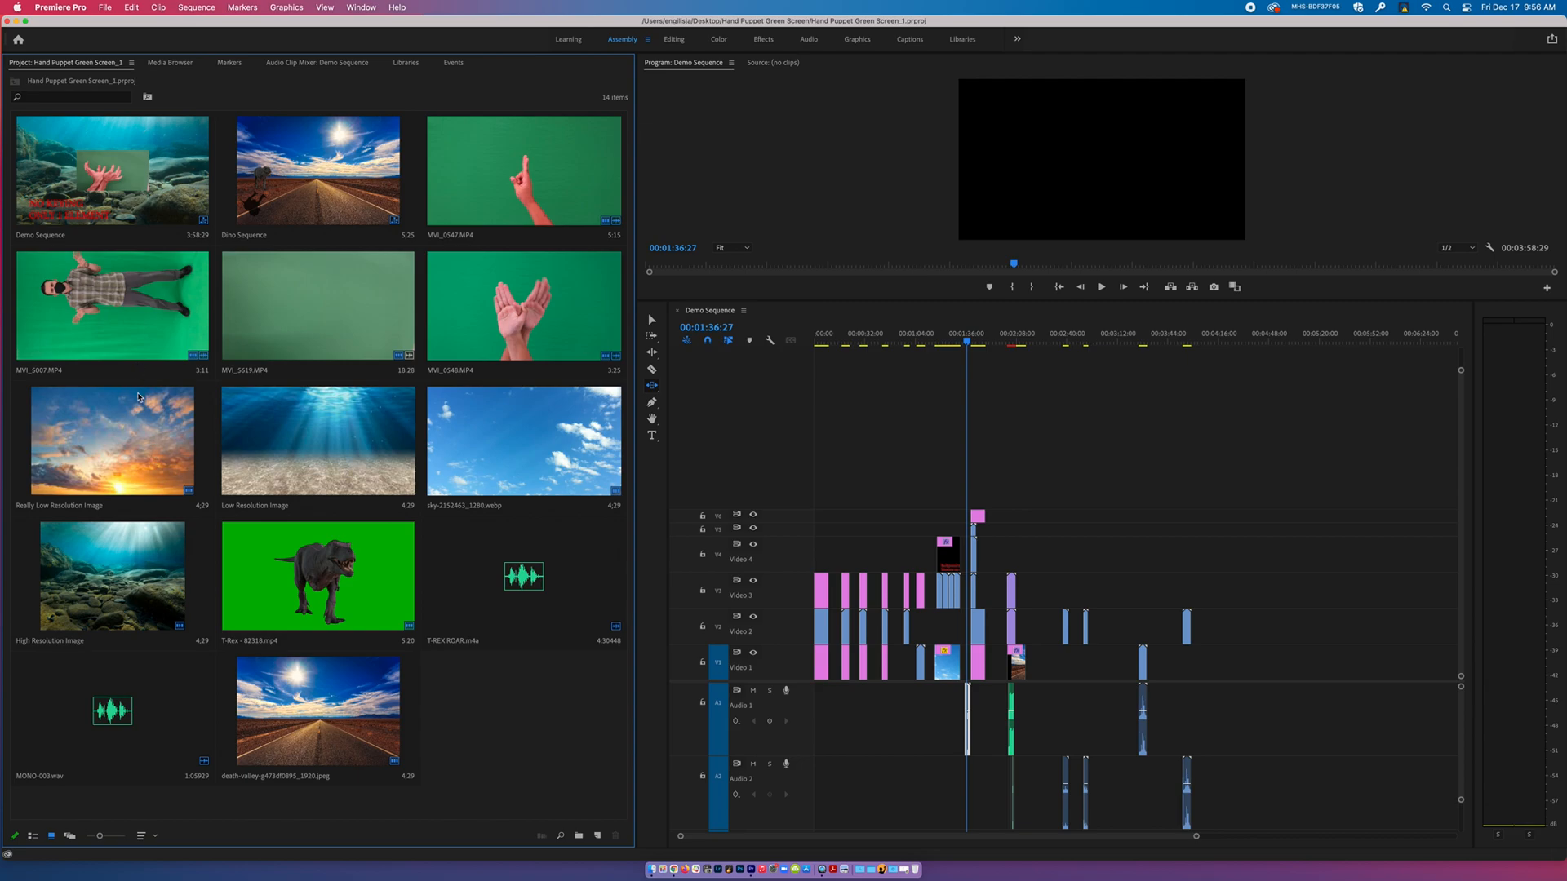
{"action": "mouse_move", "coordinate": [189, 491]}
Look through the Media Browser, Markers, Audio Clip Mixer, Libraries and Events, and return to the project's media.
{"action": "left_click", "coordinate": [168, 62]}
{"action": "left_click", "coordinate": [226, 63]}
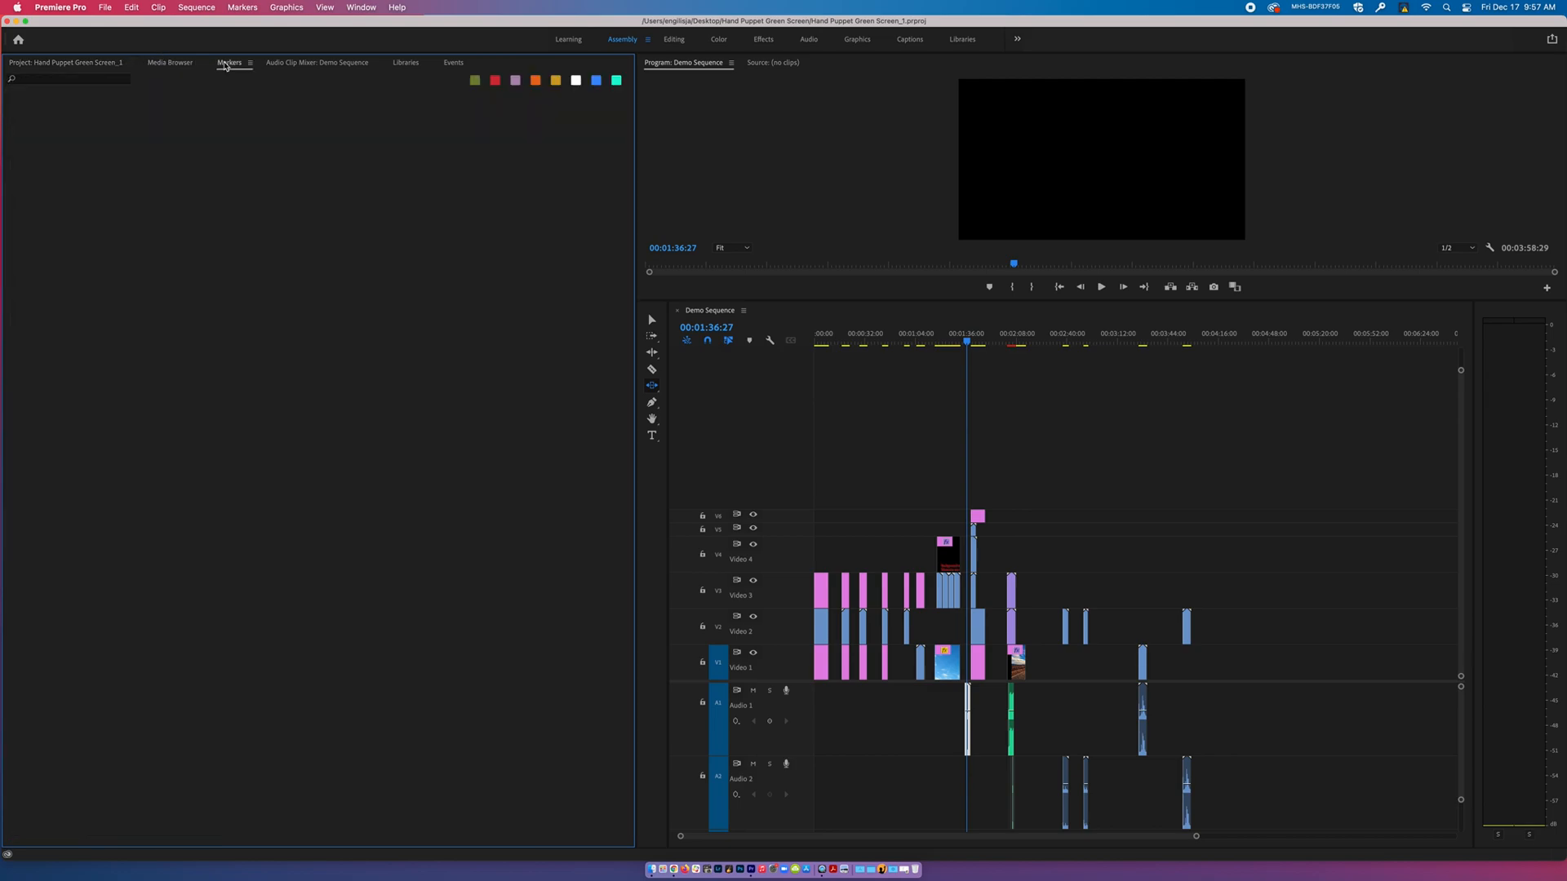
{"action": "left_click", "coordinate": [304, 65]}
{"action": "left_click", "coordinate": [406, 63]}
{"action": "left_click", "coordinate": [450, 64]}
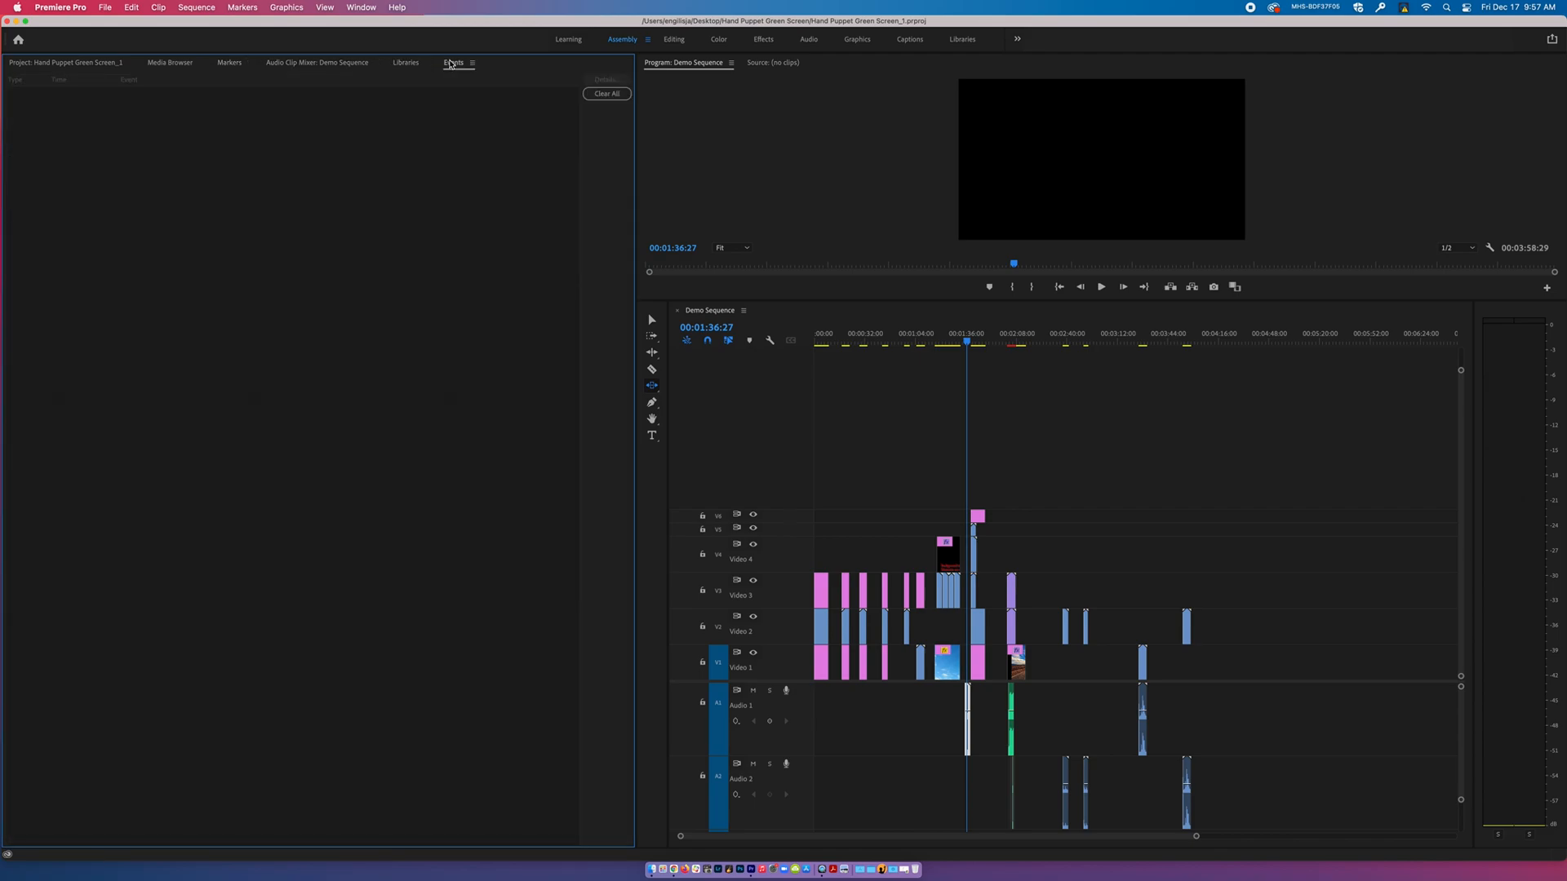
{"action": "left_click", "coordinate": [49, 63]}
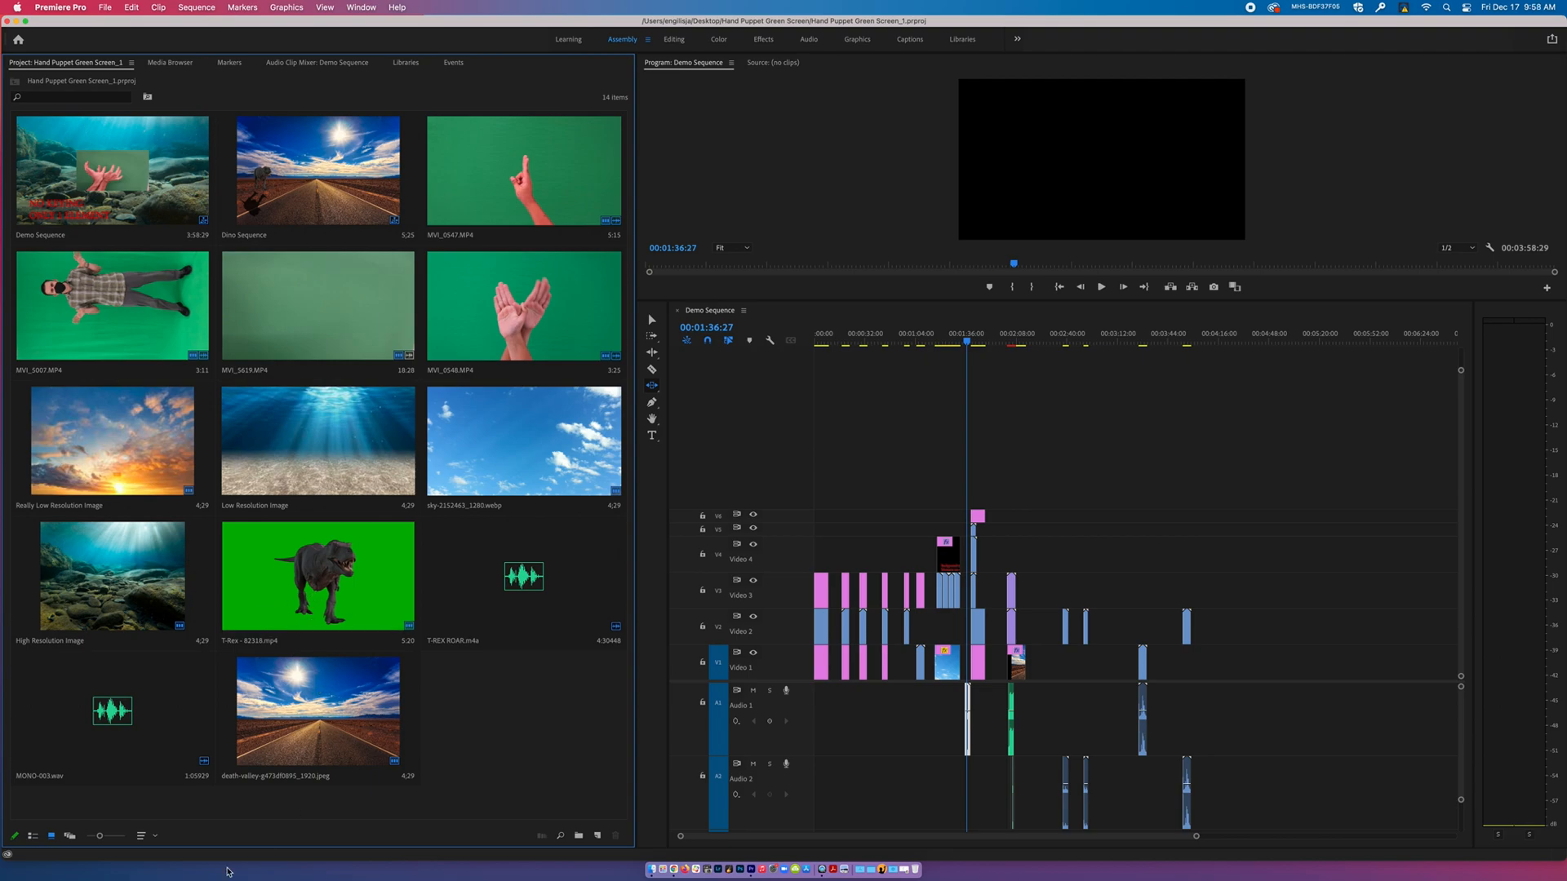
Compare the project media in List View and Freeform View, ending in Icon View.
{"action": "left_click", "coordinate": [33, 837]}
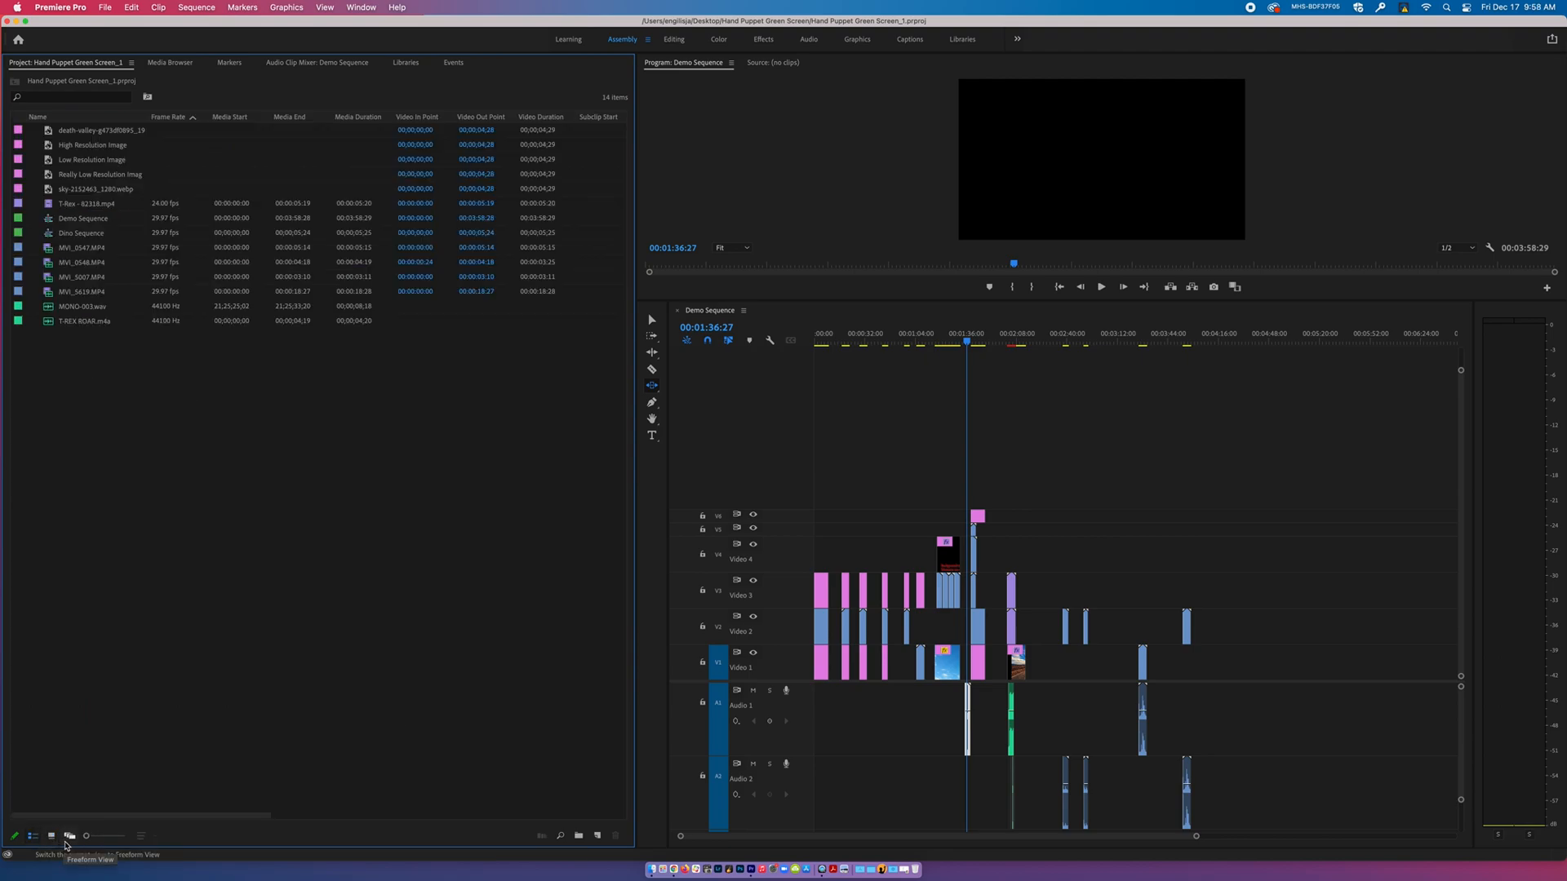
{"action": "left_click", "coordinate": [65, 843]}
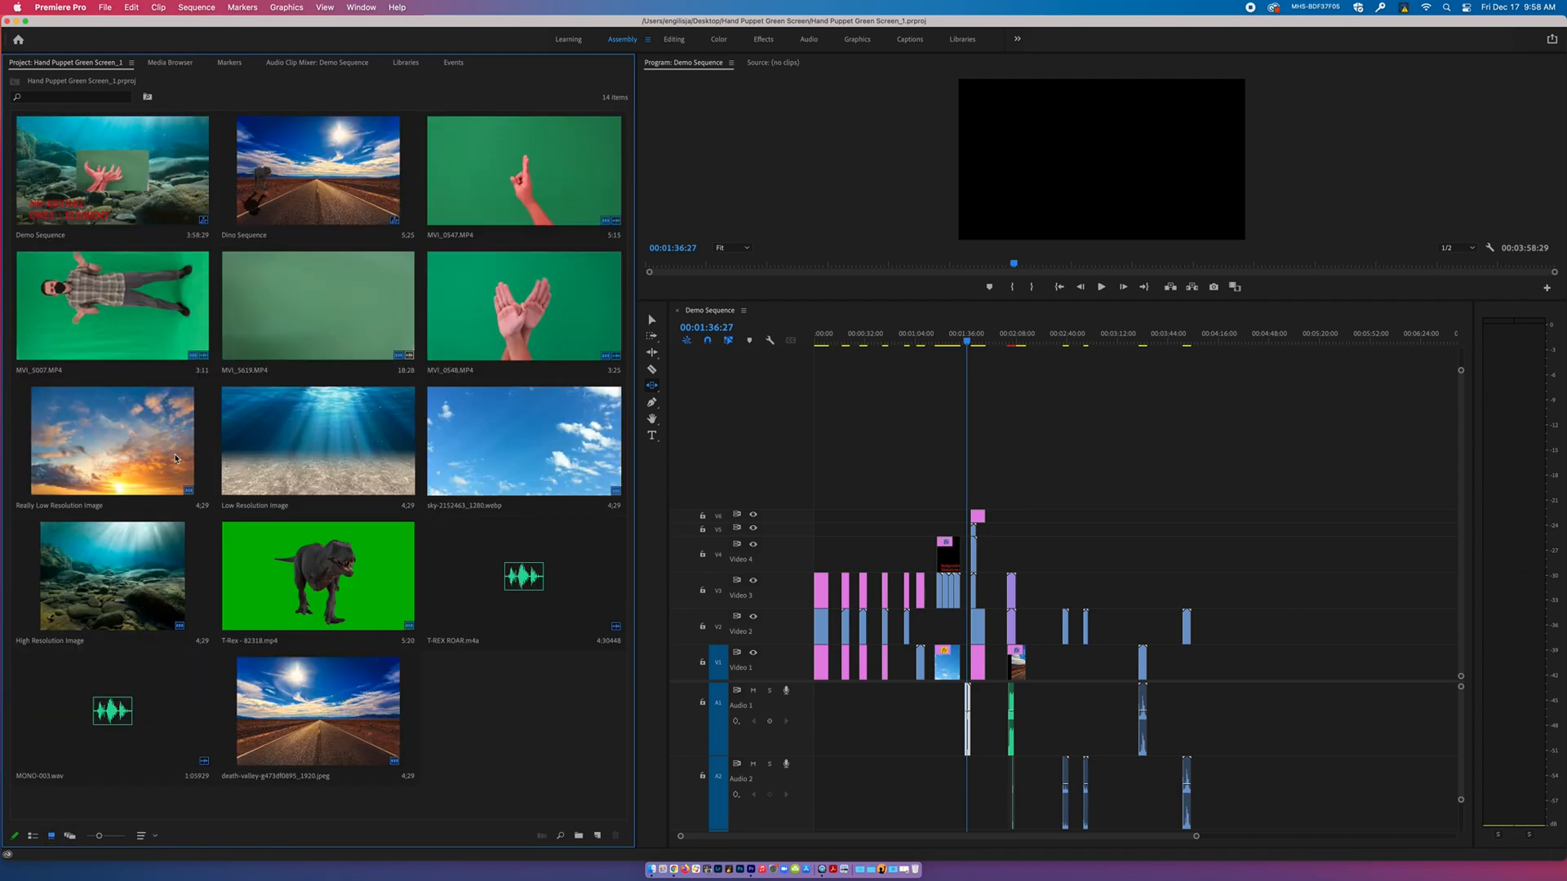
{"action": "left_click", "coordinate": [51, 836]}
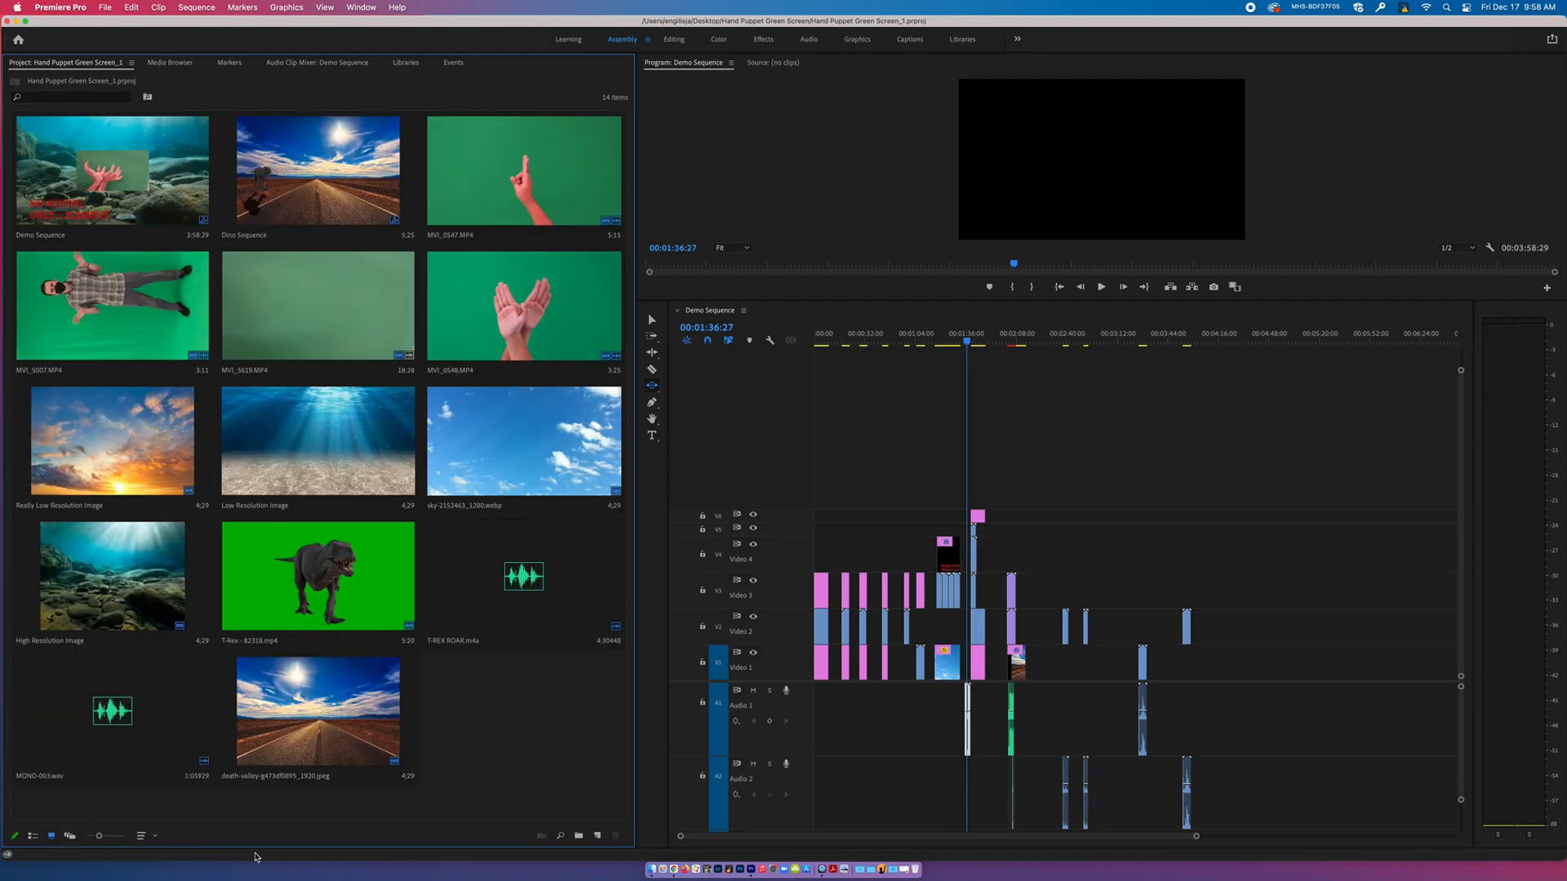
Create a Universal Counting Leader at 1920 × 1080, 29.97 fps and 48000 Hz with the default colors and cue blips.
{"action": "left_click", "coordinate": [596, 836]}
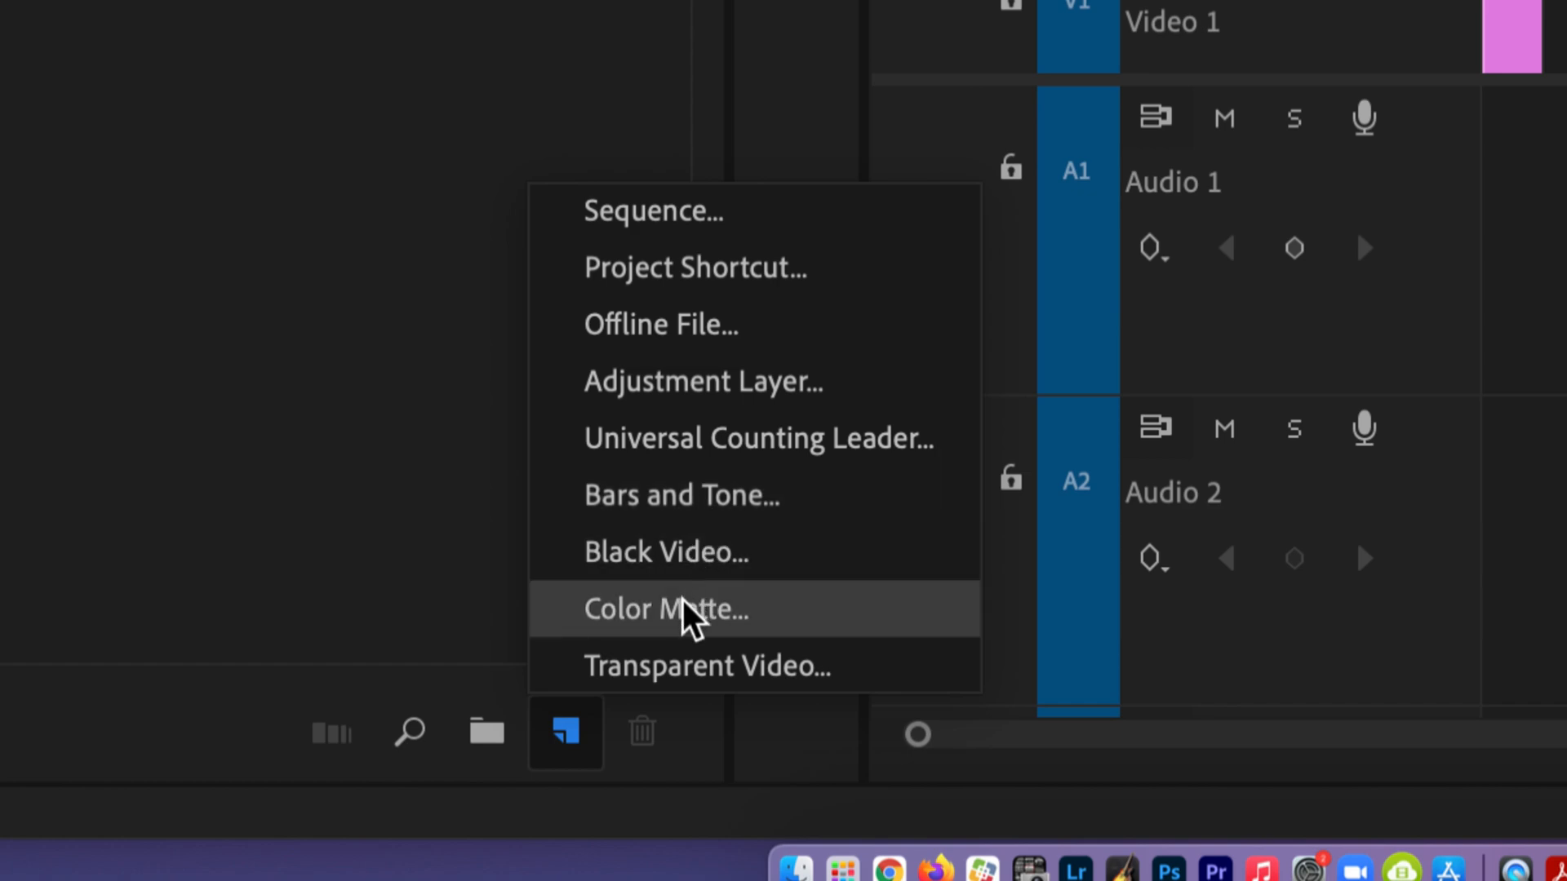
{"action": "left_click", "coordinate": [703, 433]}
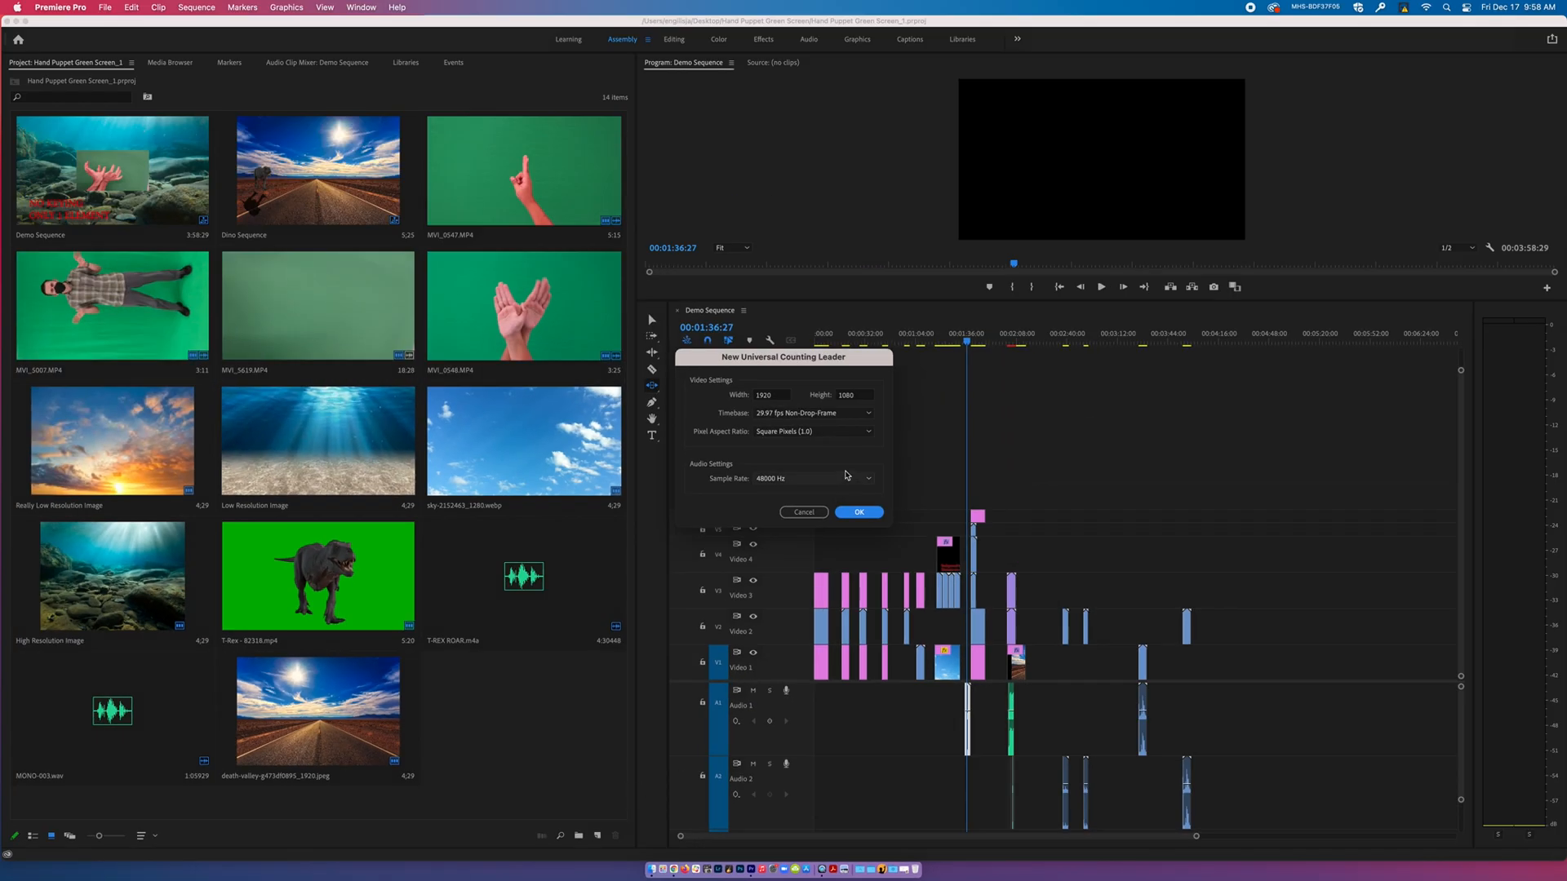
{"action": "left_click", "coordinate": [857, 514]}
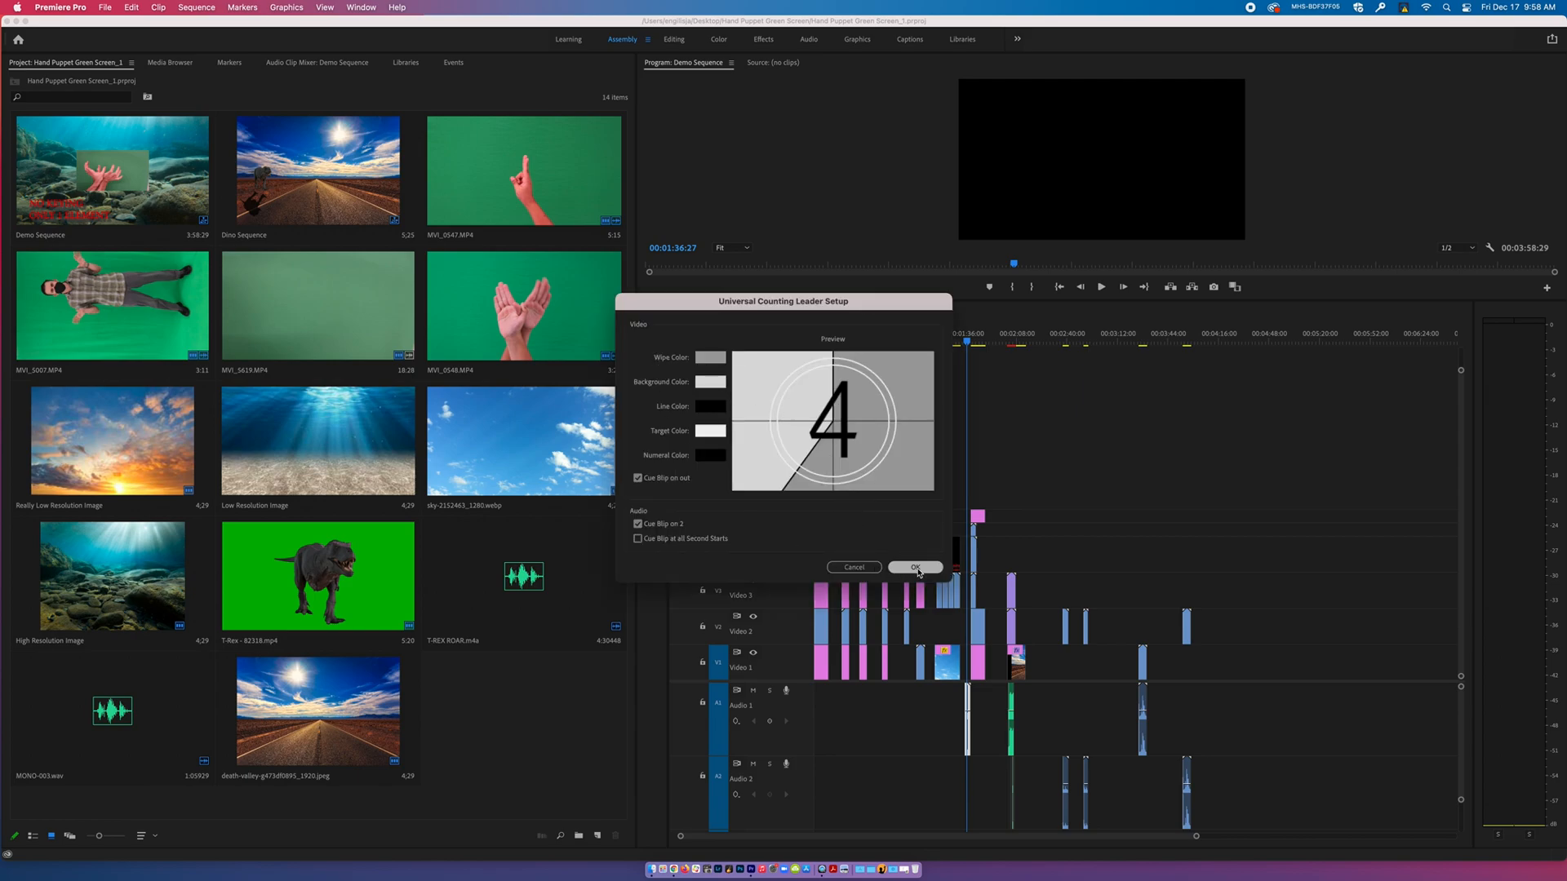
{"action": "left_click", "coordinate": [915, 567]}
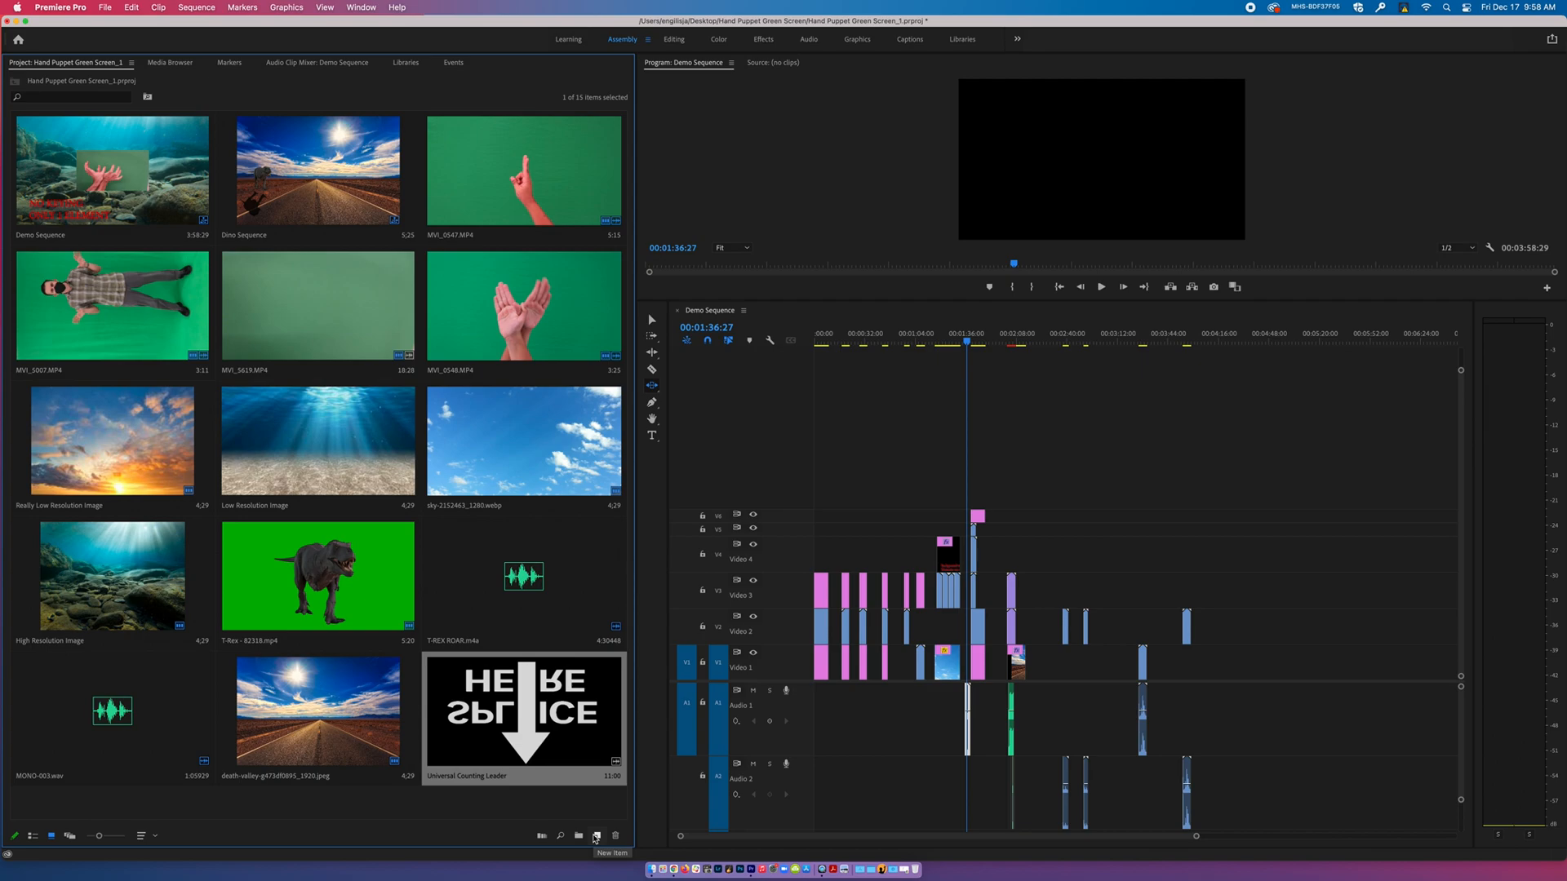
Open the Demo Sequence's name for editing among the project items.
{"action": "left_click", "coordinate": [324, 582]}
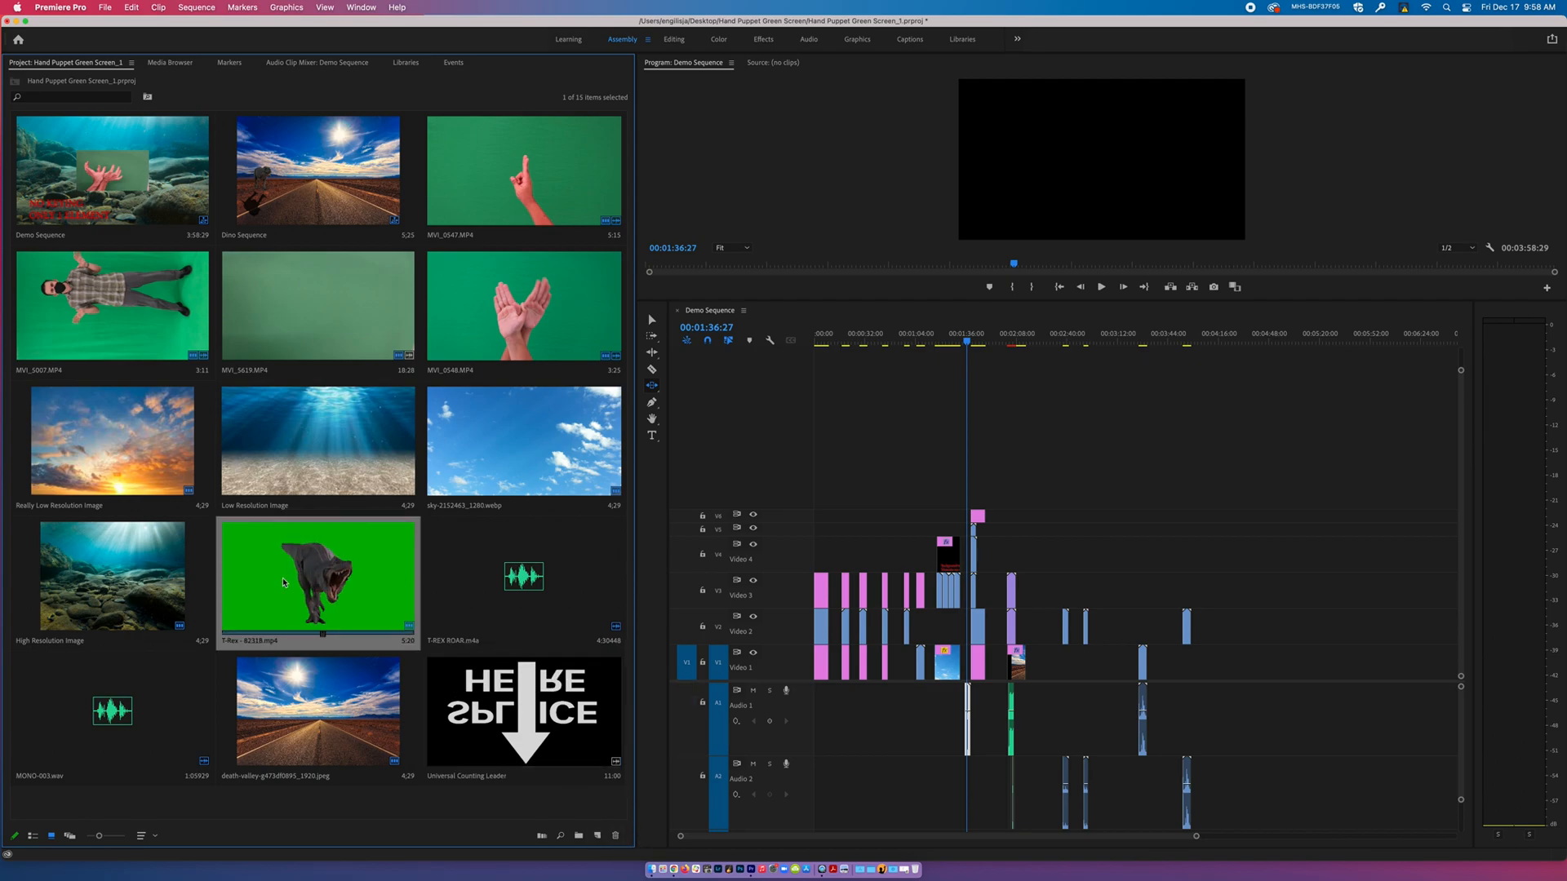
{"action": "left_click", "coordinate": [277, 294]}
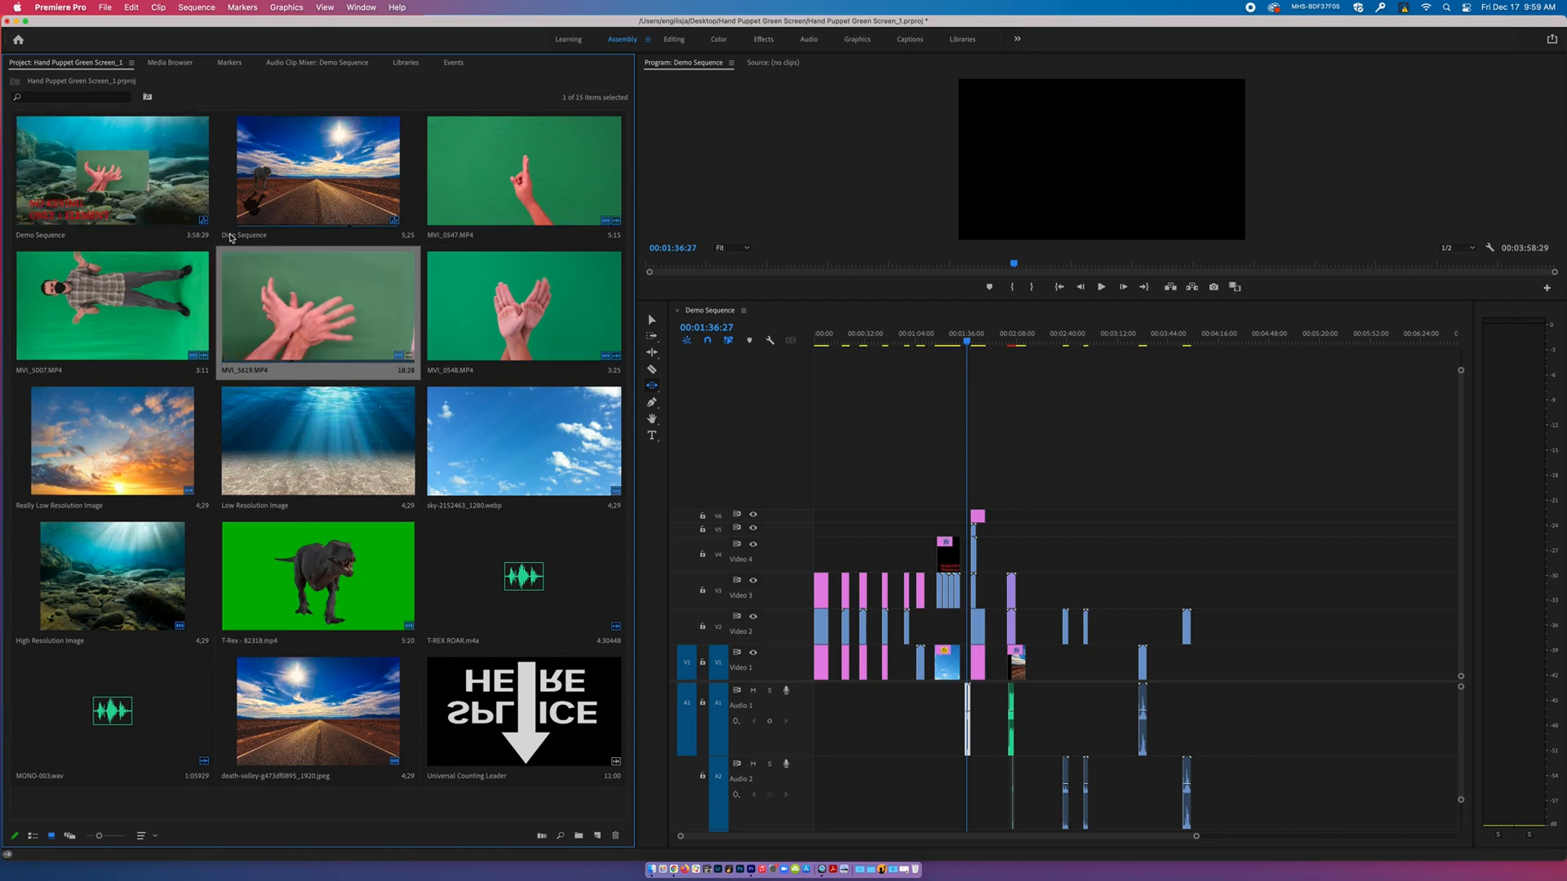
{"action": "left_click", "coordinate": [61, 237]}
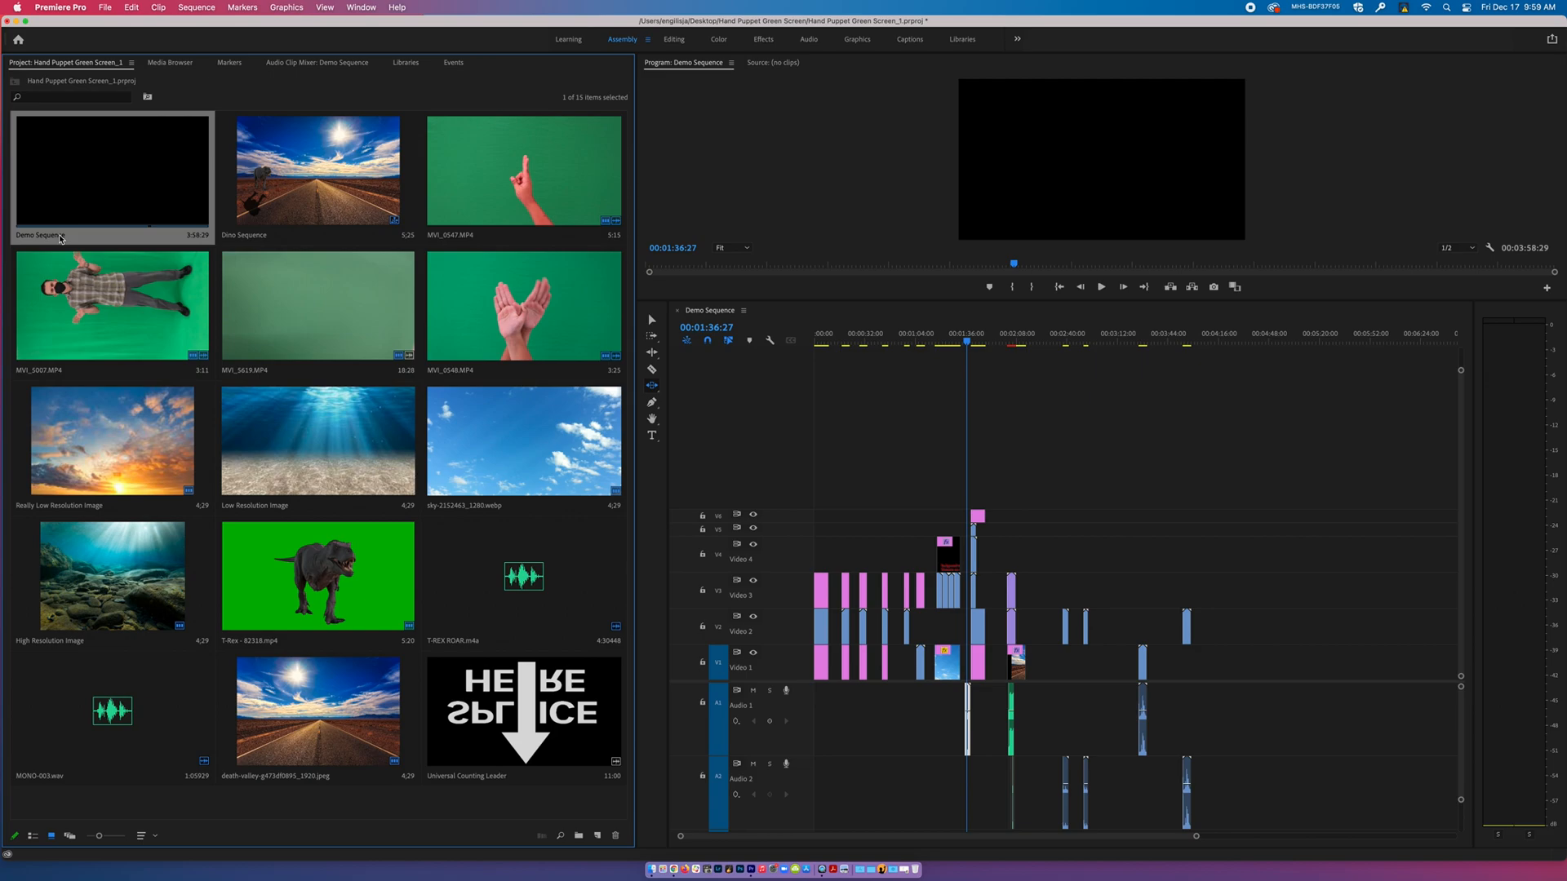
{"action": "right_click", "coordinate": [50, 243]}
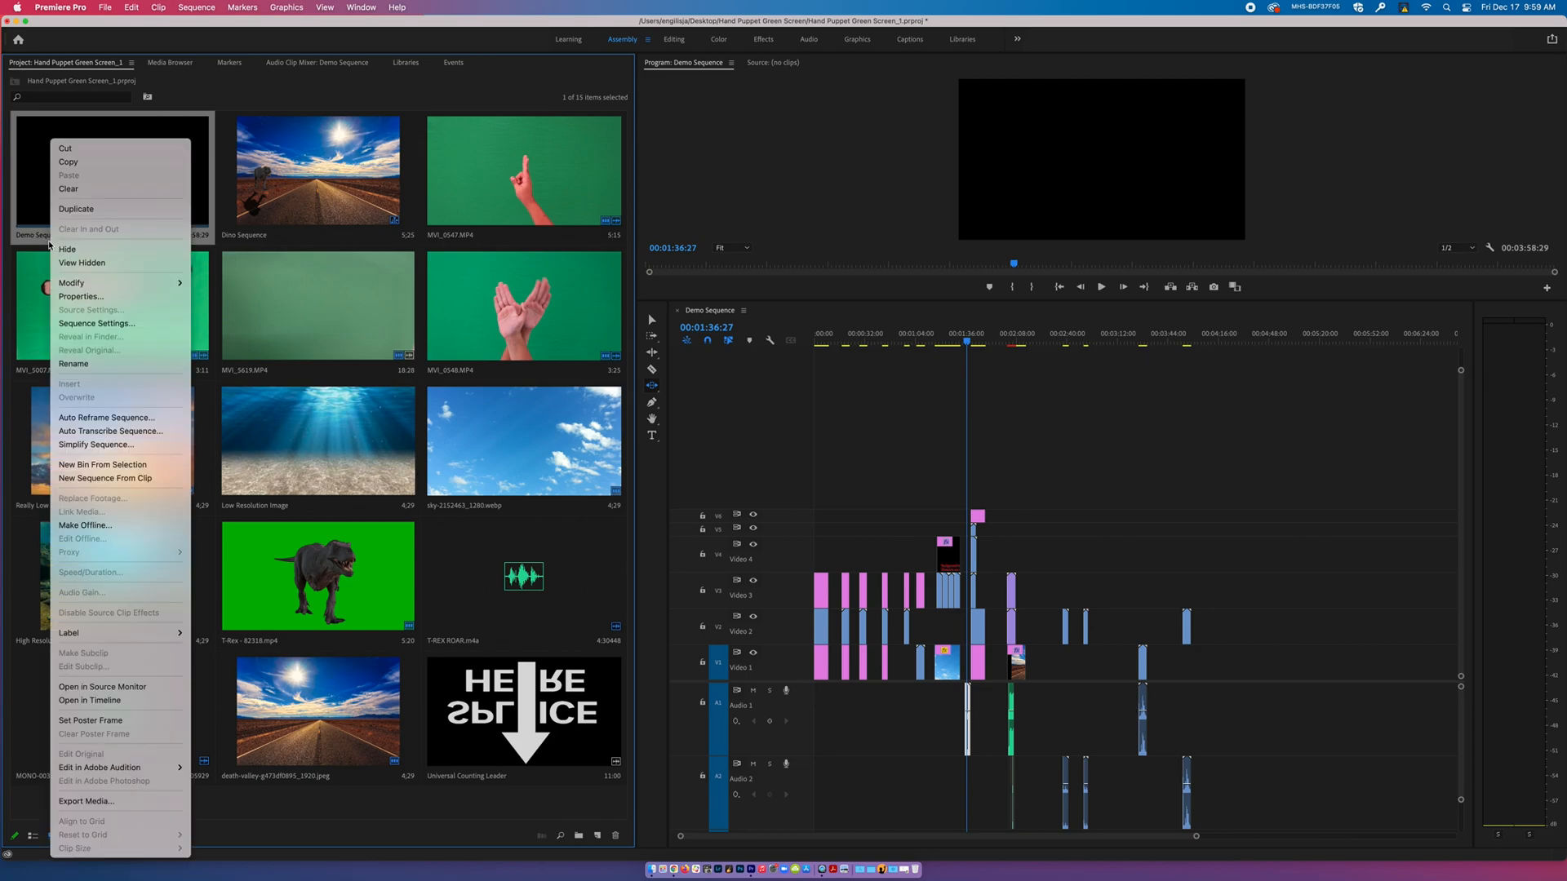
{"action": "left_click", "coordinate": [27, 237]}
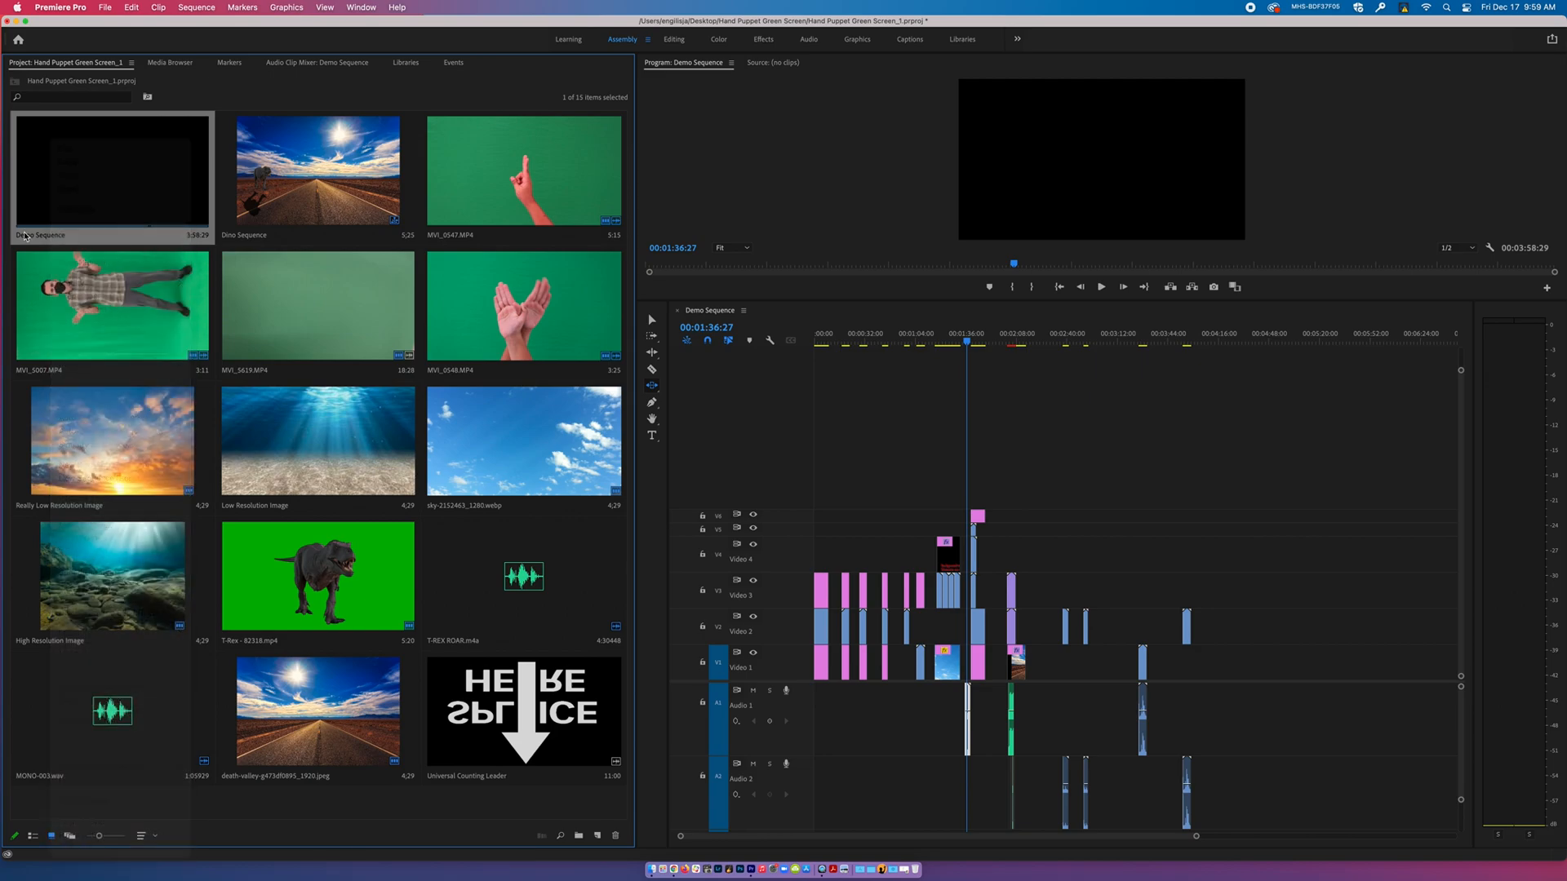
{"action": "right_click", "coordinate": [27, 238]}
{"action": "left_click", "coordinate": [101, 357]}
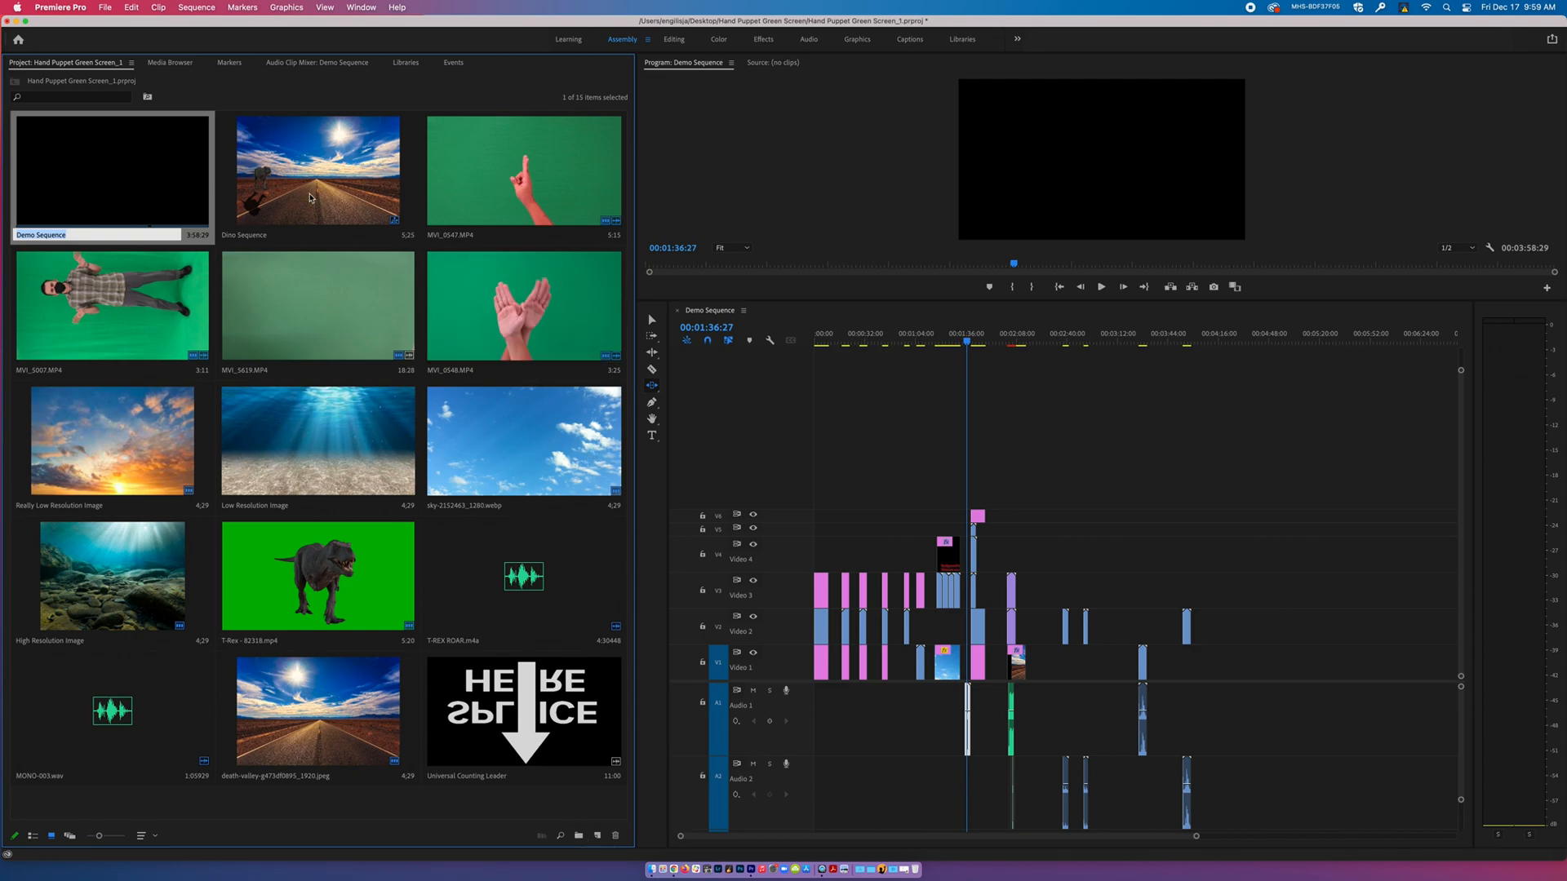
{"action": "left_click", "coordinate": [168, 245]}
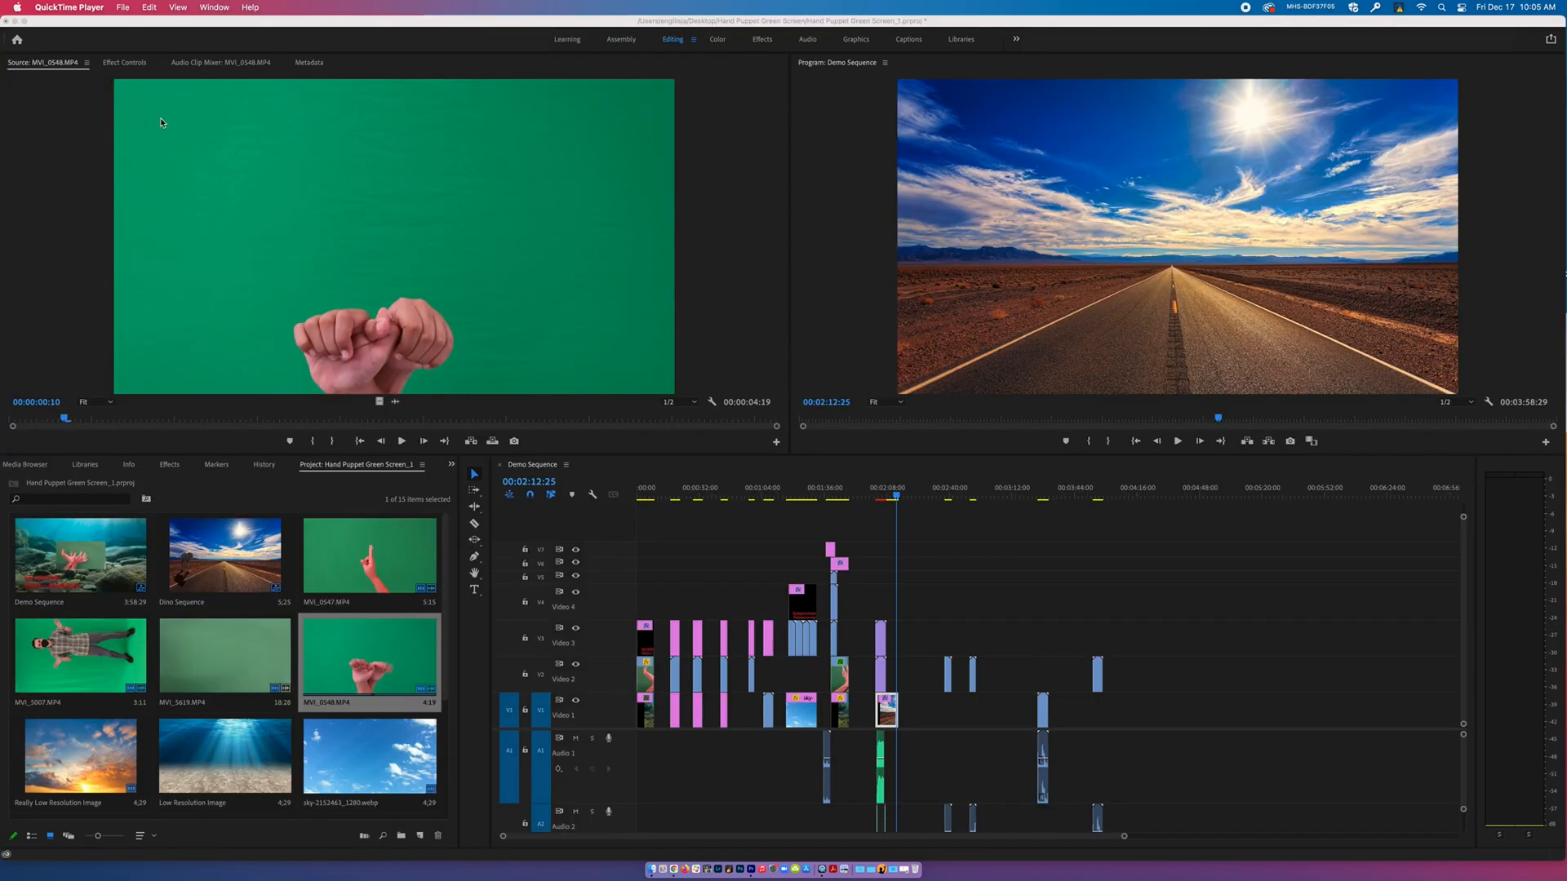
Show the effect controls of the Video 1 clip MVI_0547.MP4 and place the sequence playhead on it at 00:03:26:22.
{"action": "left_click", "coordinate": [722, 115]}
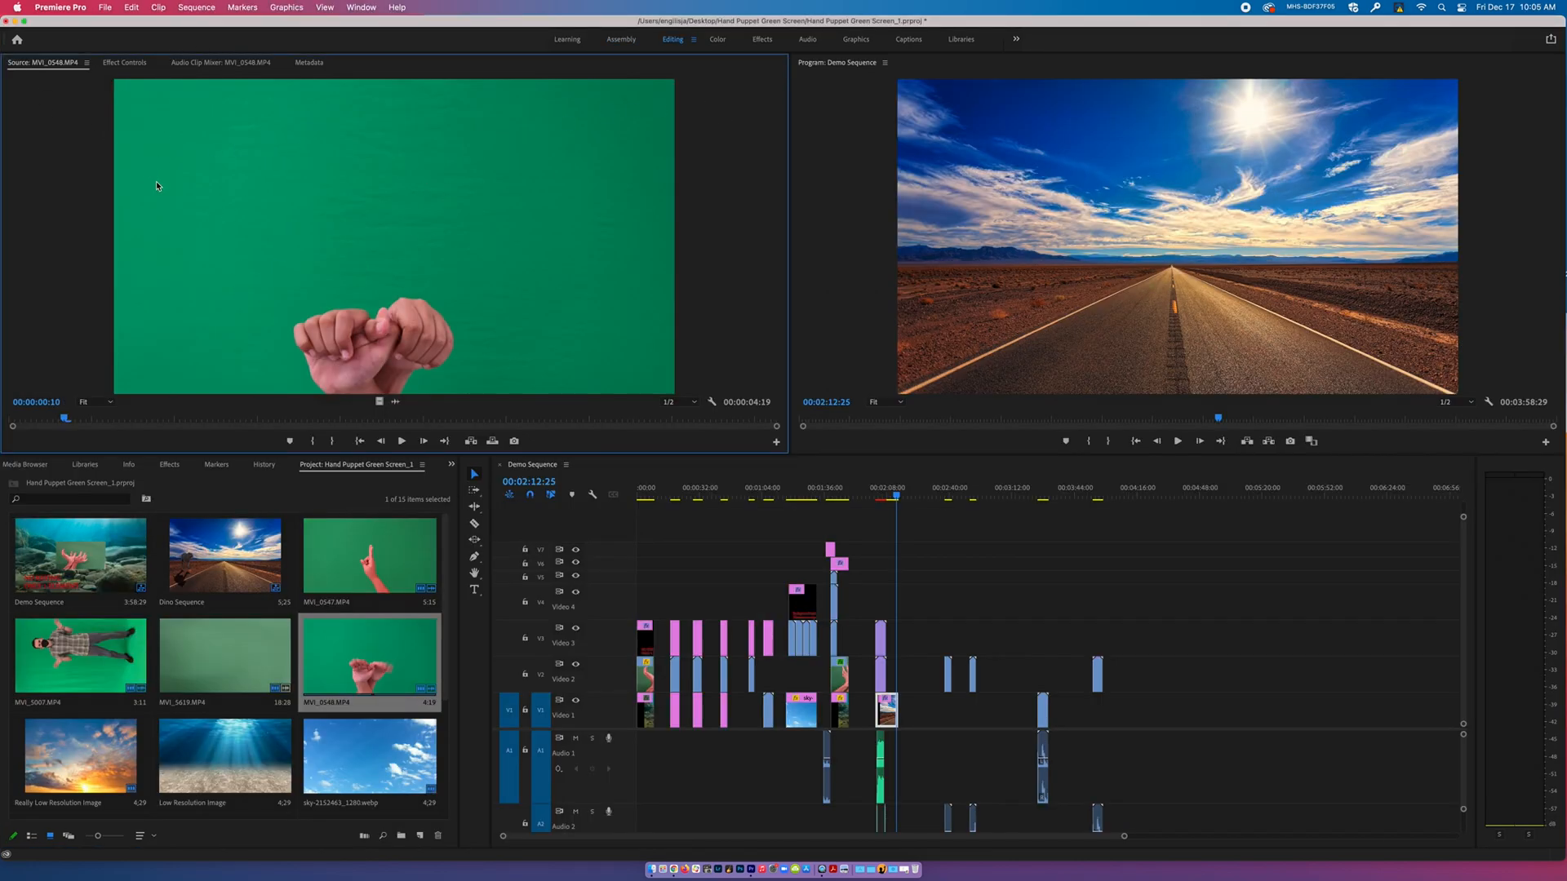
{"action": "left_click", "coordinate": [121, 63]}
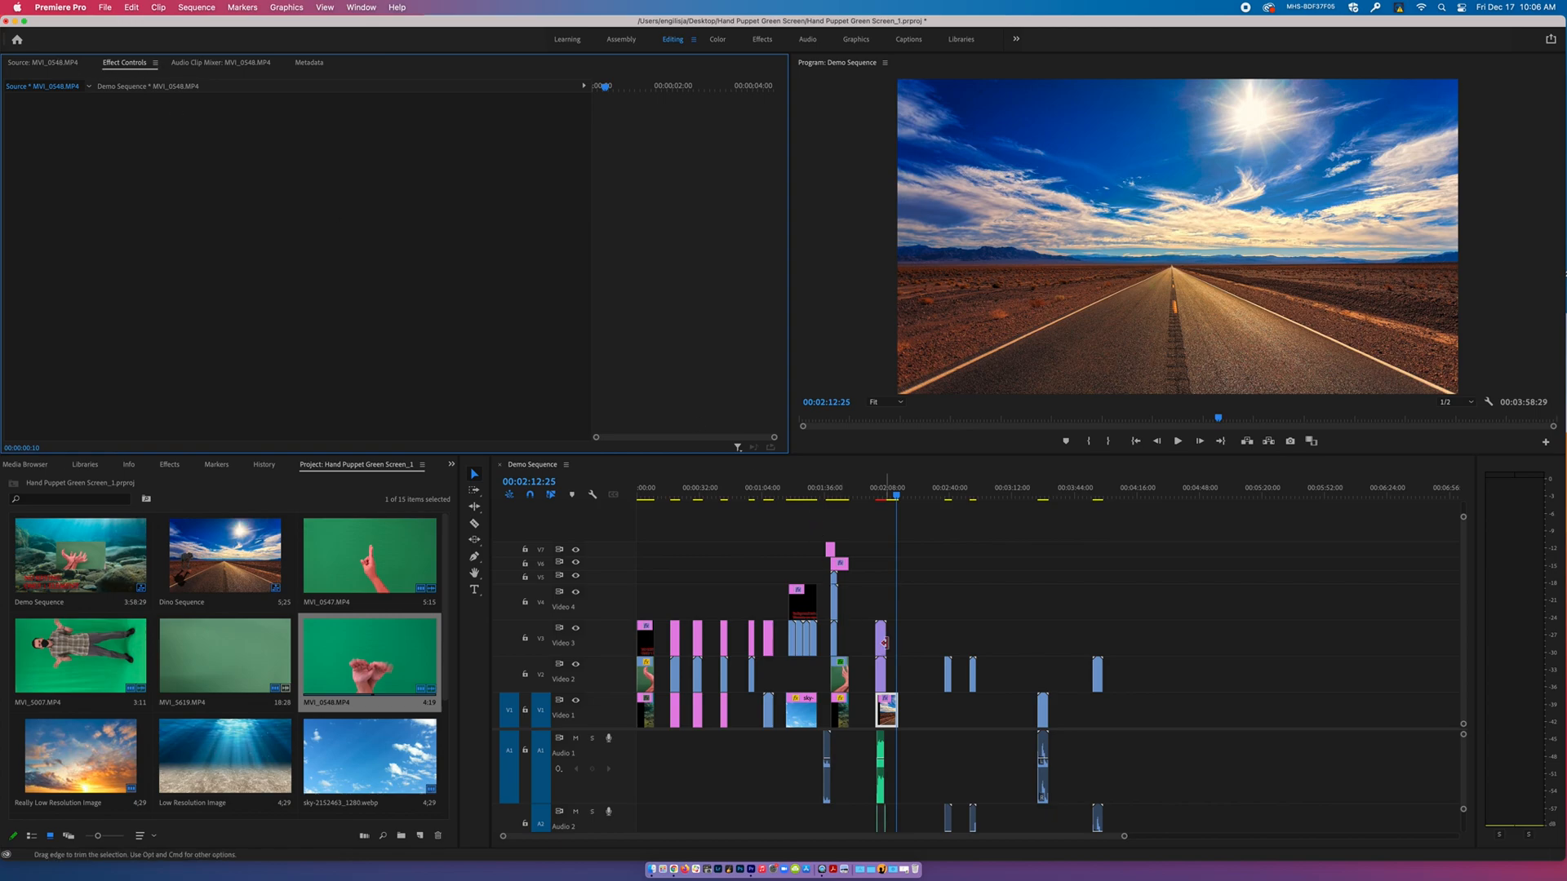
{"action": "left_click", "coordinate": [1045, 716]}
{"action": "left_click_drag", "start_coordinate": [899, 495], "coordinate": [1041, 522]}
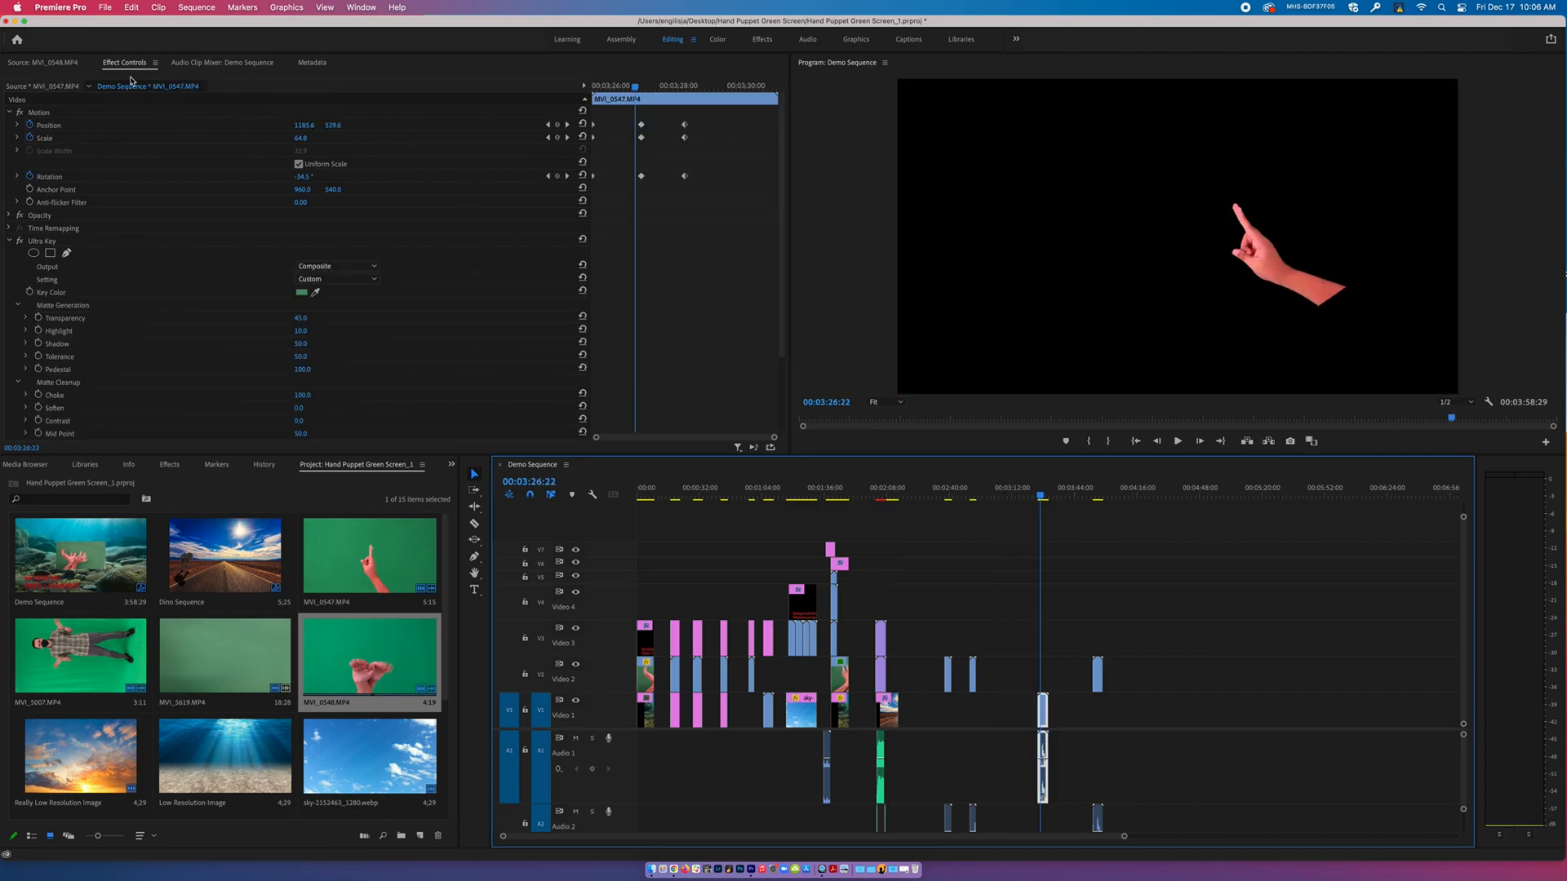
Load MVI_0547.MP4 into the source monitor, scrub through it, and return to its first frame.
{"action": "left_click", "coordinate": [55, 64]}
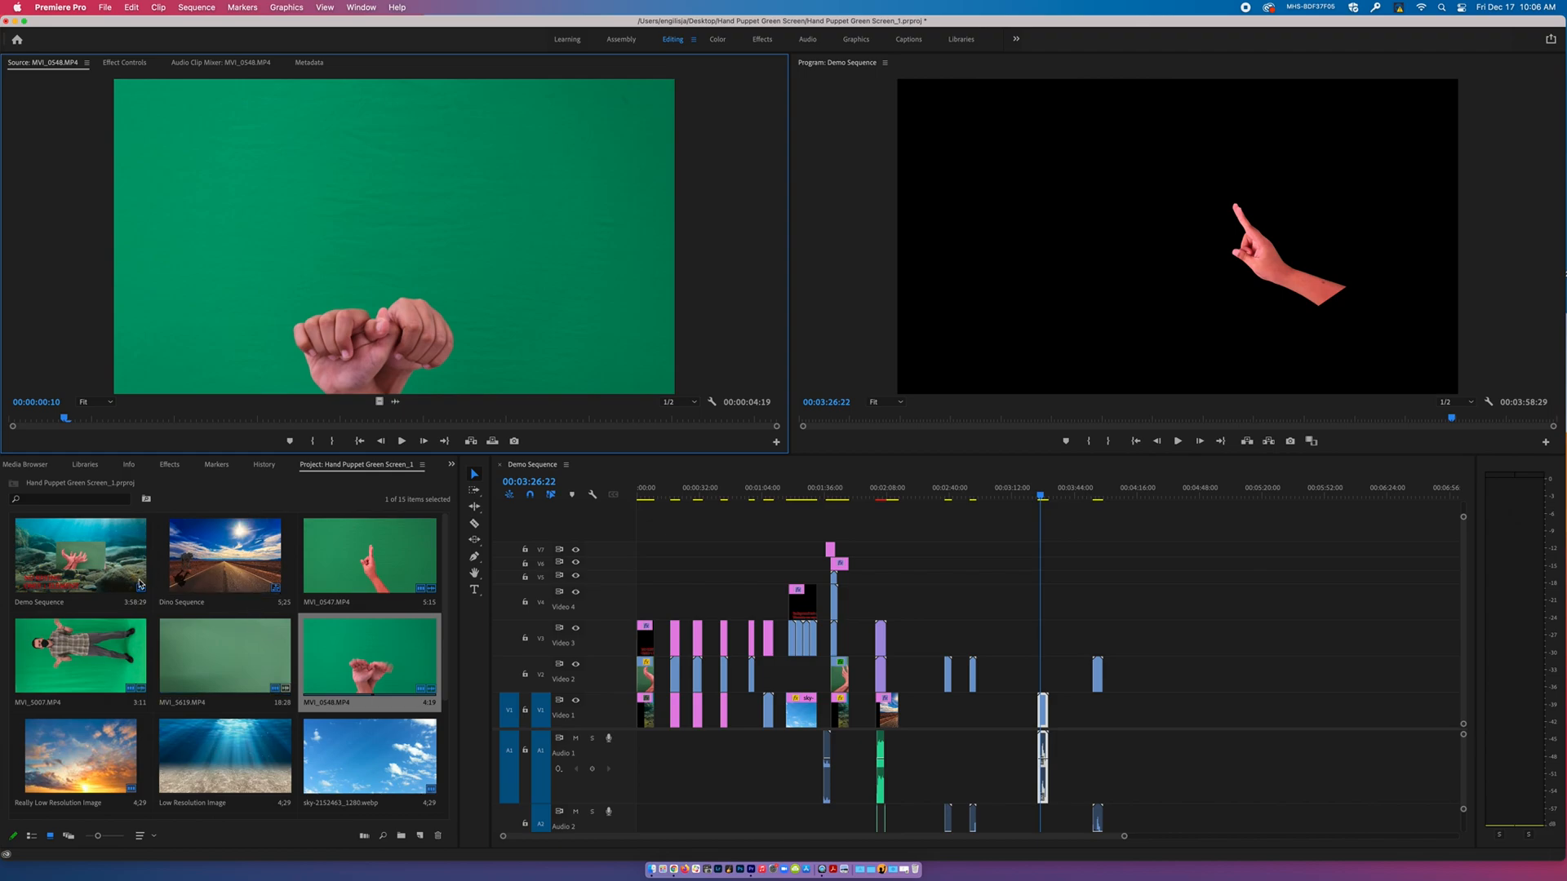
{"action": "double_click", "coordinate": [339, 581]}
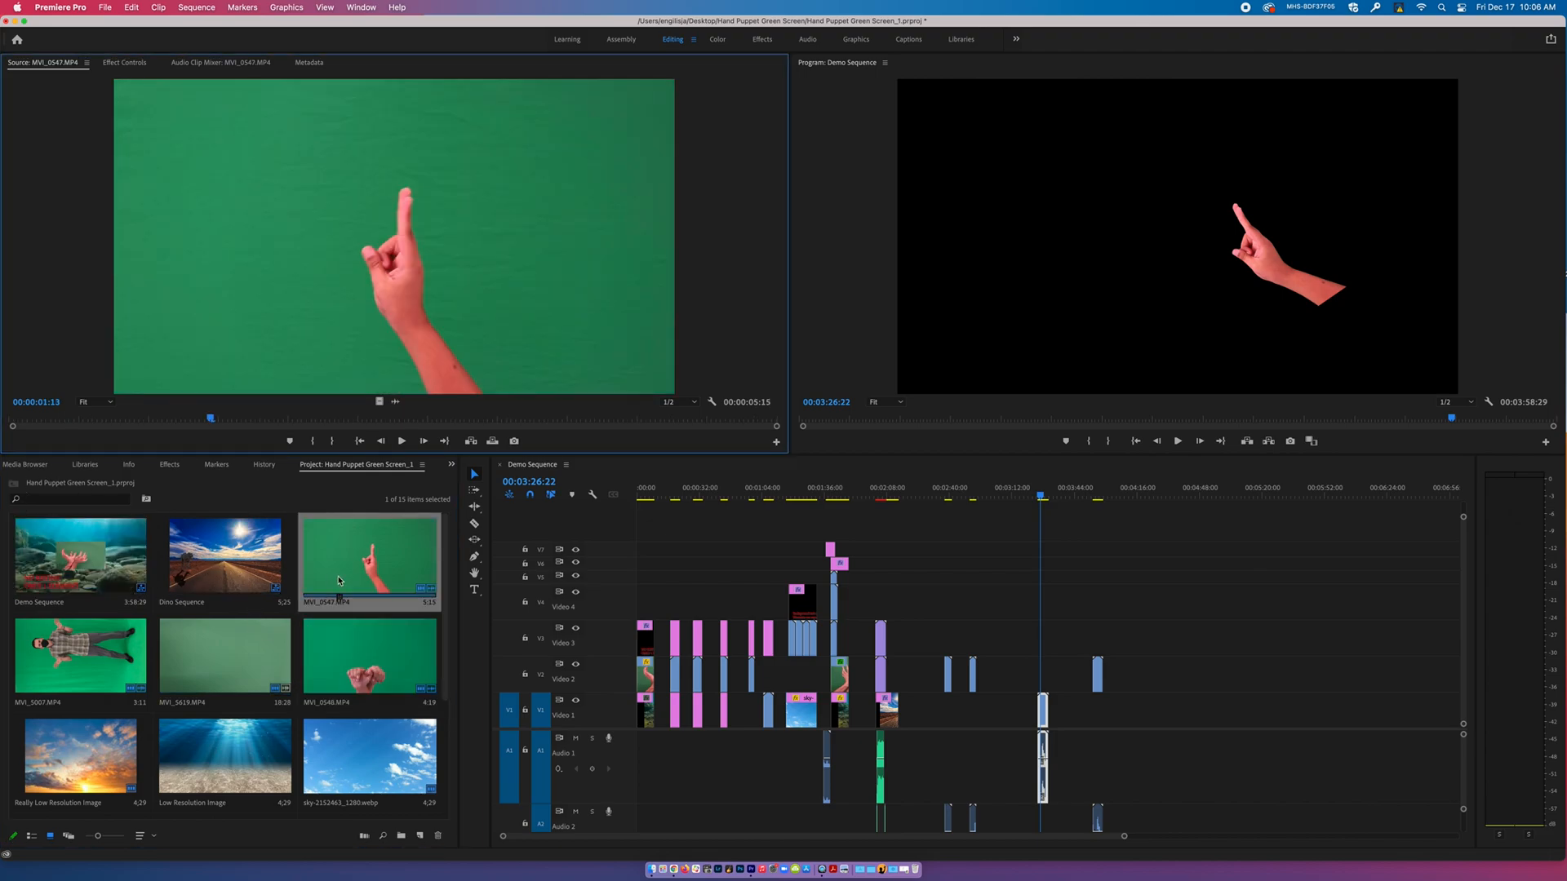
{"action": "left_click_drag", "start_coordinate": [209, 418], "coordinate": [297, 420]}
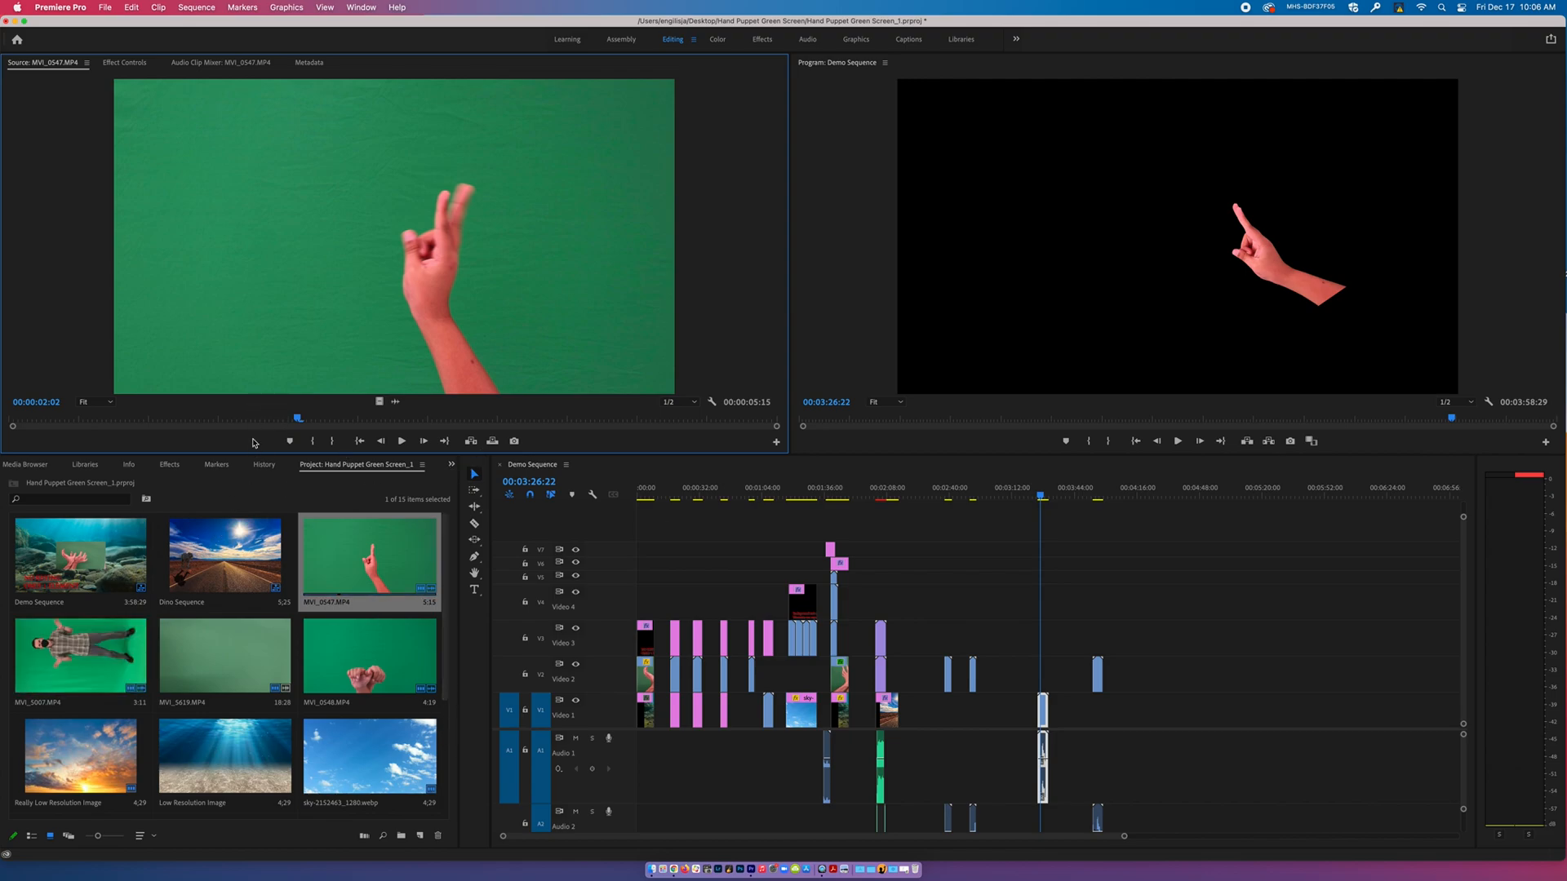
{"action": "left_click_drag", "start_coordinate": [298, 420], "coordinate": [3, 403]}
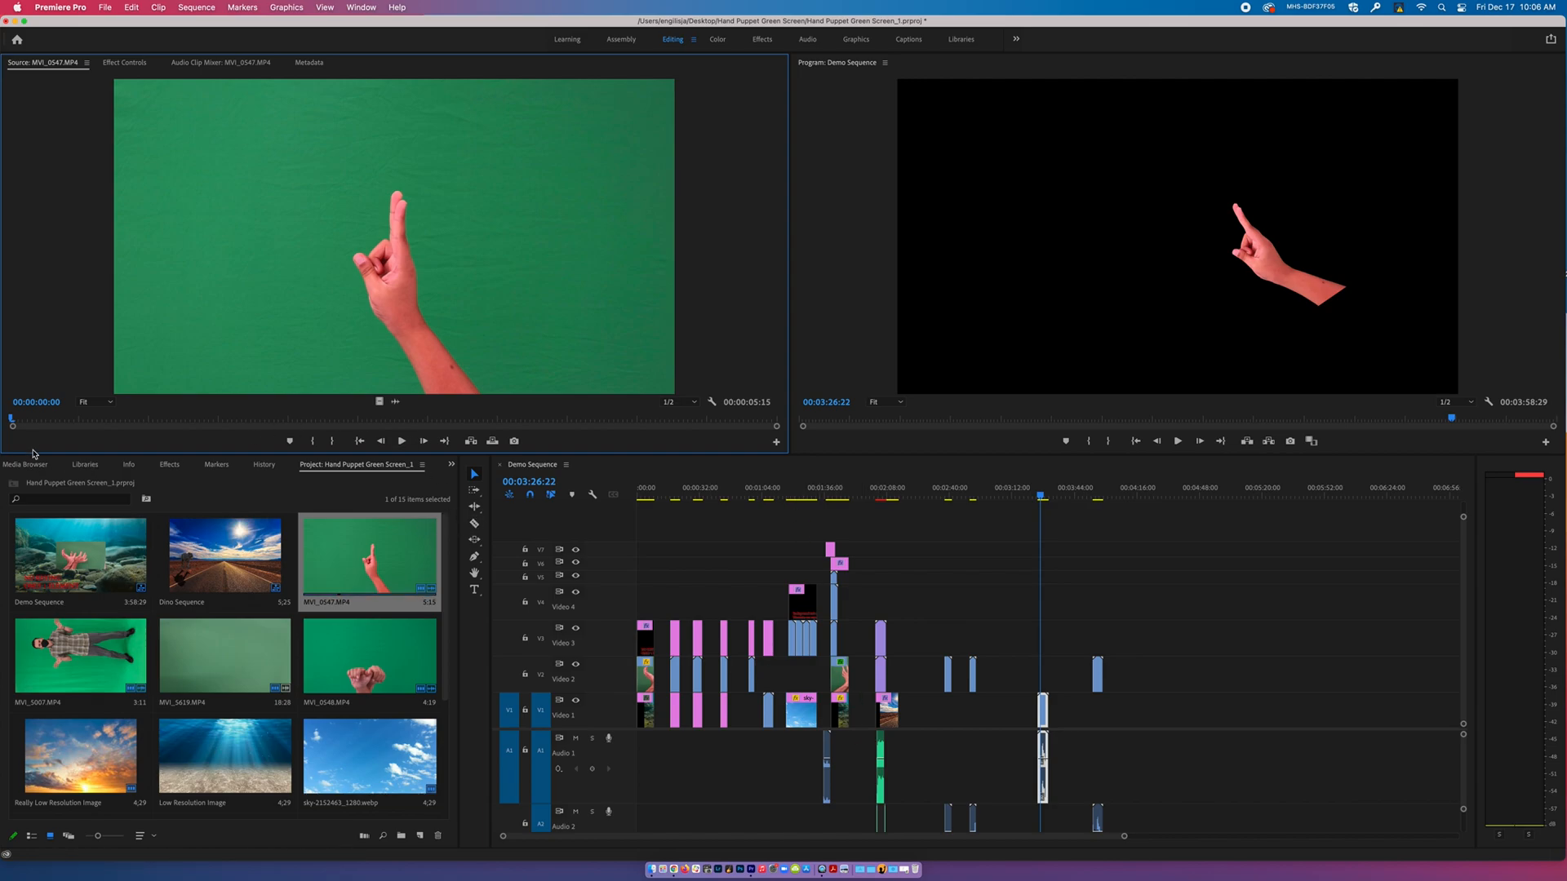
Mark an In point at 00:00:00:22 and an Out point at 00:00:04:15 in the source clip MVI_0547.MP4.
{"action": "left_click_drag", "start_coordinate": [13, 421], "coordinate": [113, 421]}
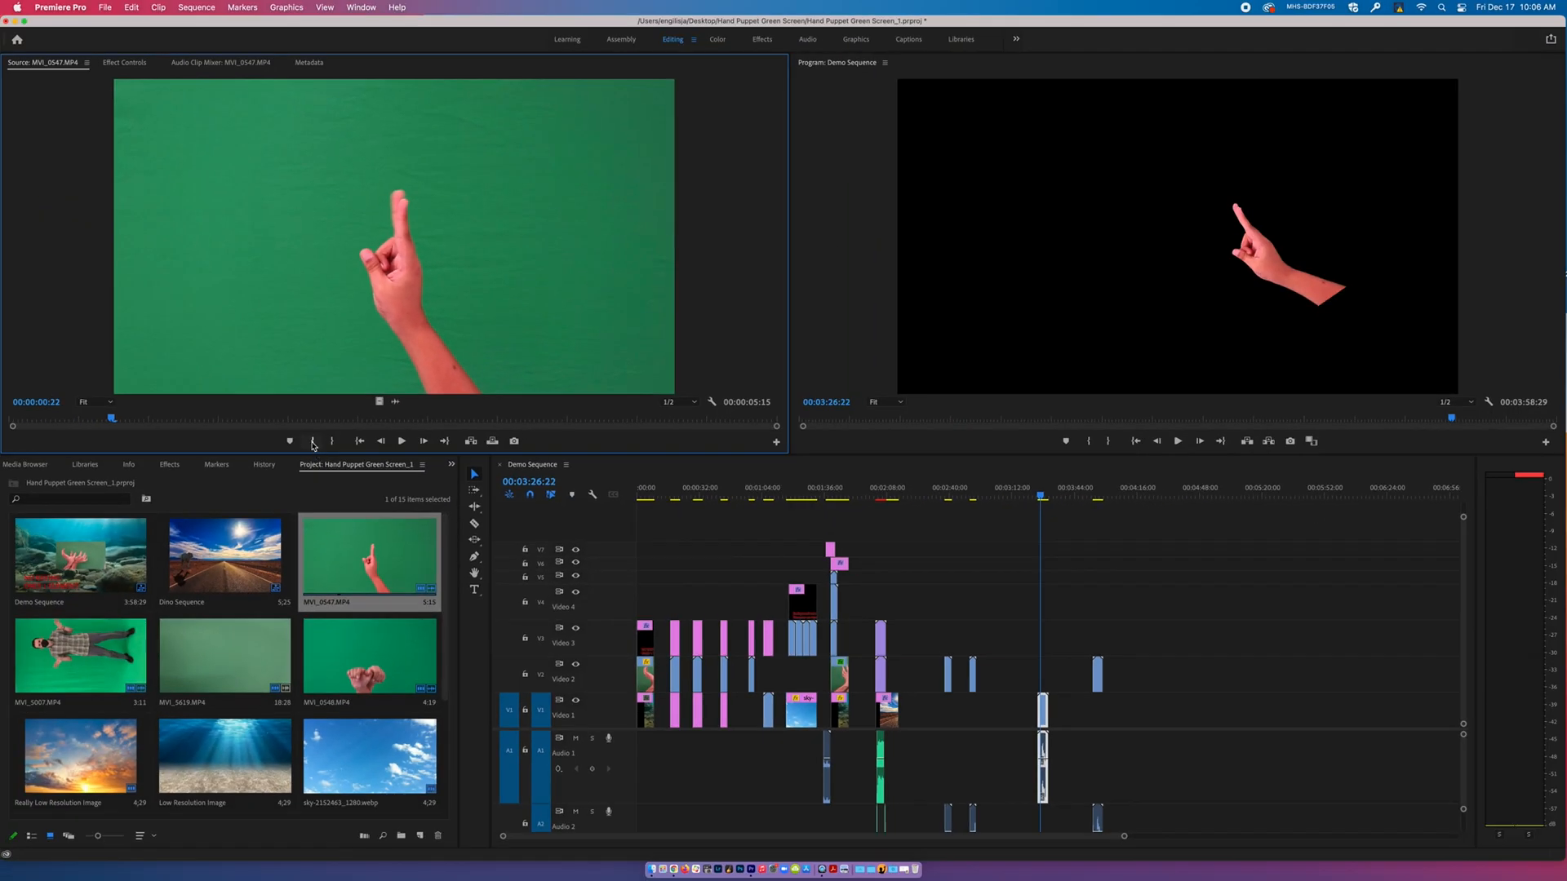
{"action": "left_click", "coordinate": [312, 445]}
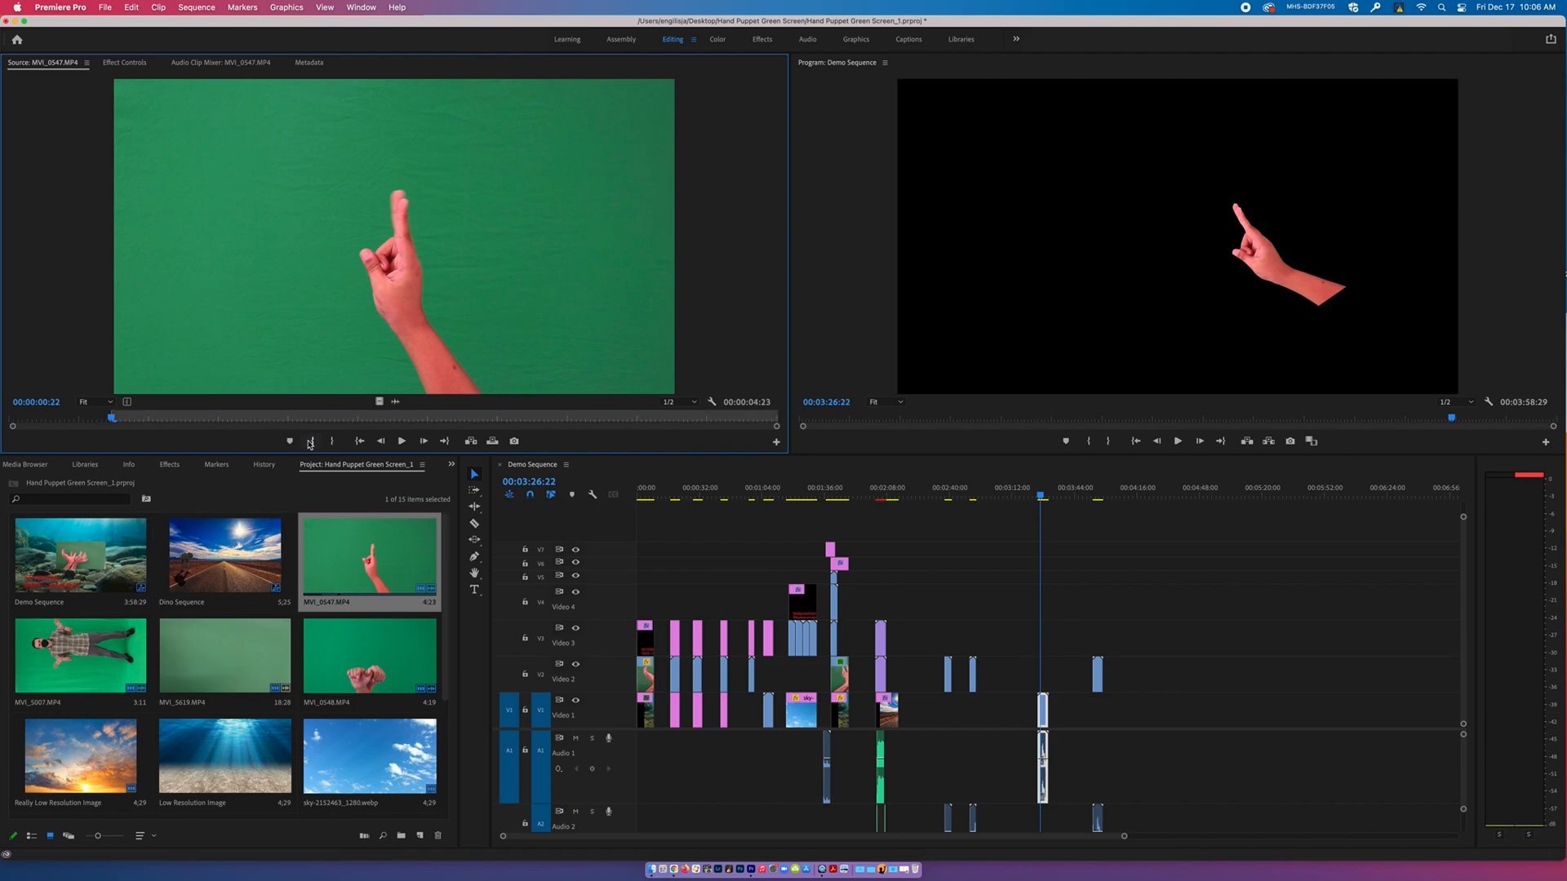
{"action": "left_click", "coordinate": [116, 419]}
{"action": "left_click_drag", "start_coordinate": [115, 422], "coordinate": [639, 417]}
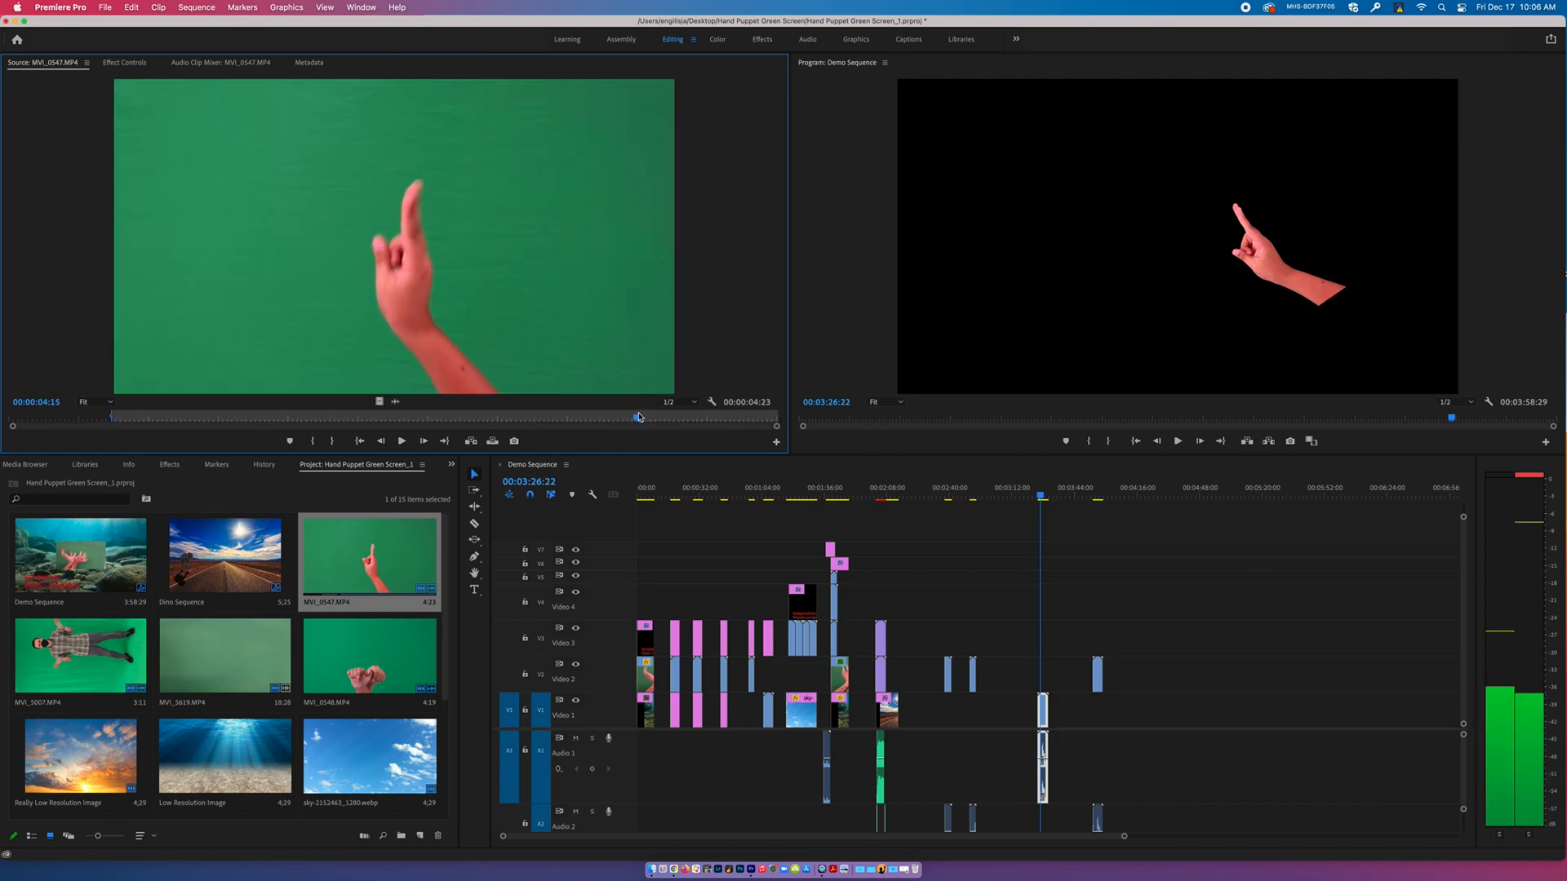
{"action": "left_click", "coordinate": [331, 441]}
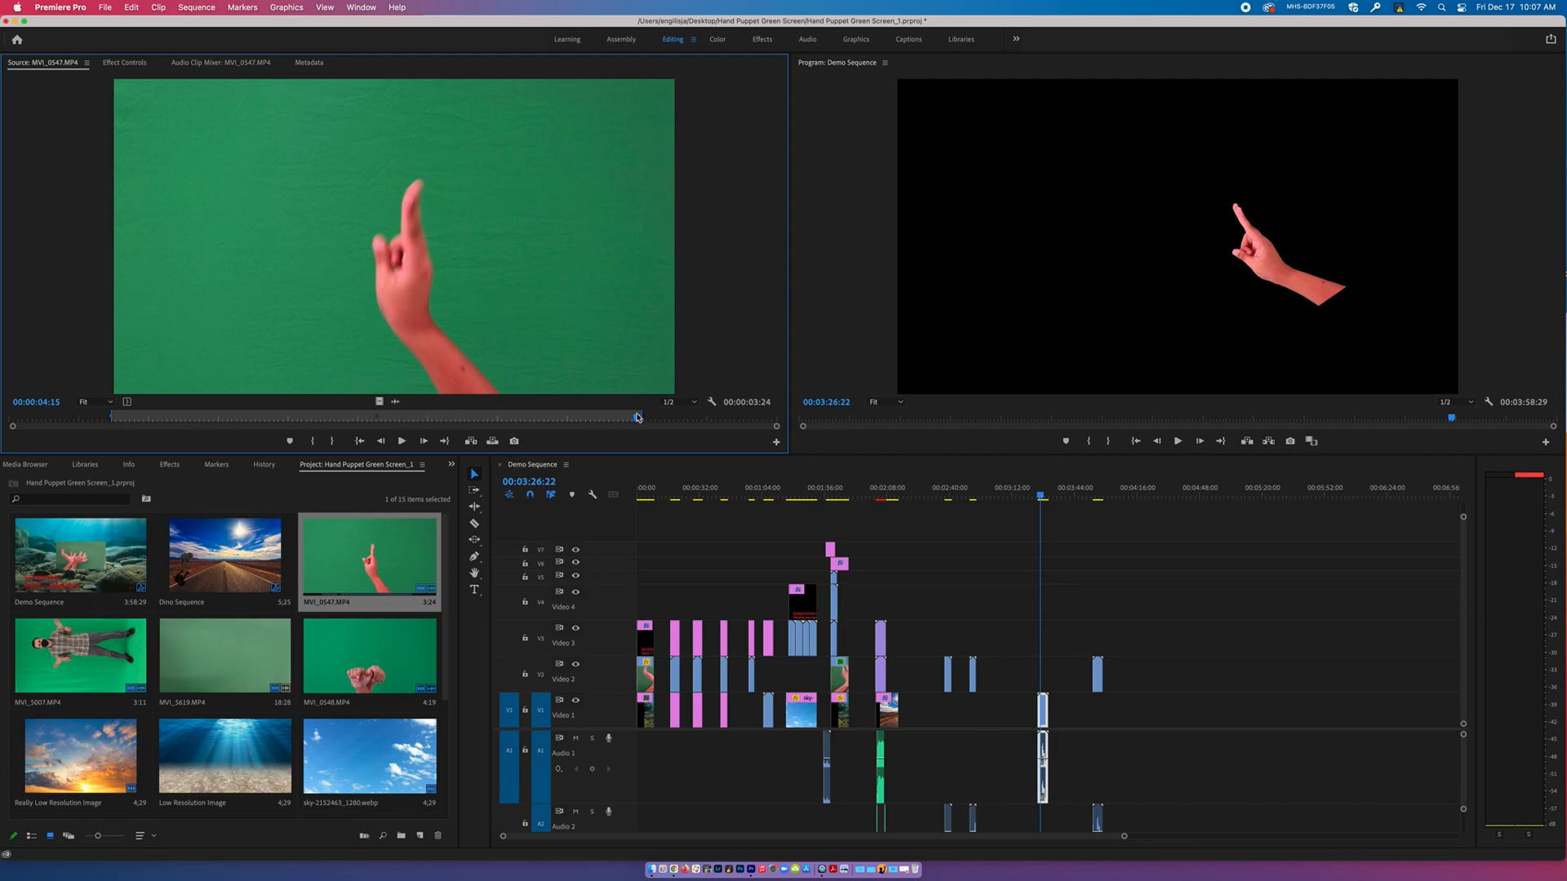
Export the MVI_0547.MP4 source frame at 00:00:02:25 as a JPEG still without importing it into the project.
{"action": "left_click_drag", "start_coordinate": [639, 422], "coordinate": [428, 418]}
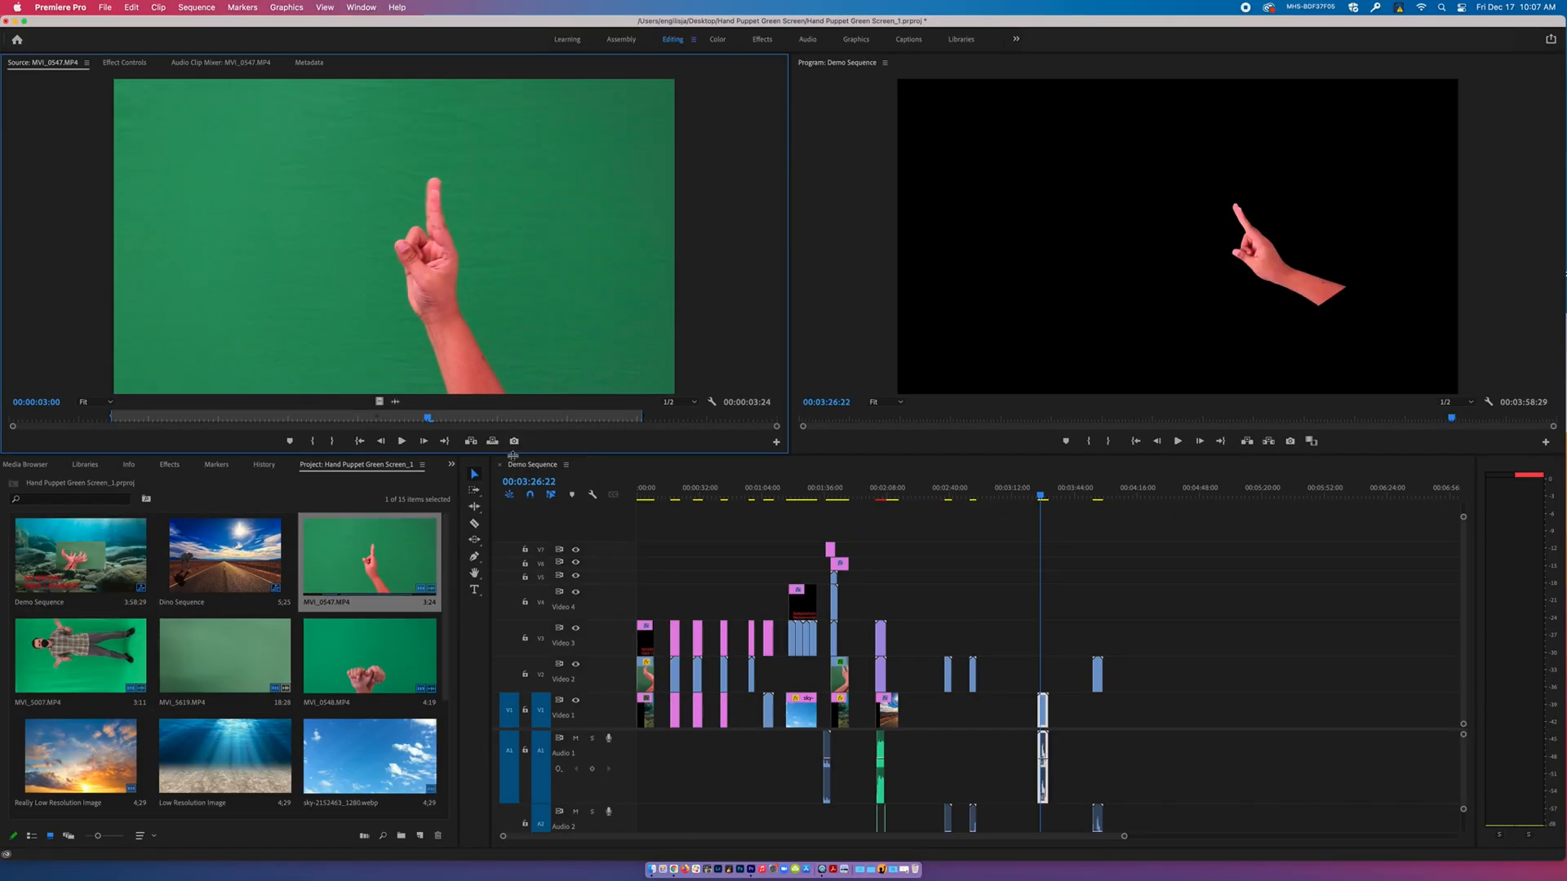
{"action": "mouse_move", "coordinate": [431, 422]}
{"action": "left_mouse_down"}
{"action": "mouse_move", "coordinate": [453, 421]}
{"action": "mouse_move", "coordinate": [158, 423]}
{"action": "mouse_move", "coordinate": [425, 419]}
{"action": "mouse_move", "coordinate": [407, 418]}
{"action": "left_mouse_up"}
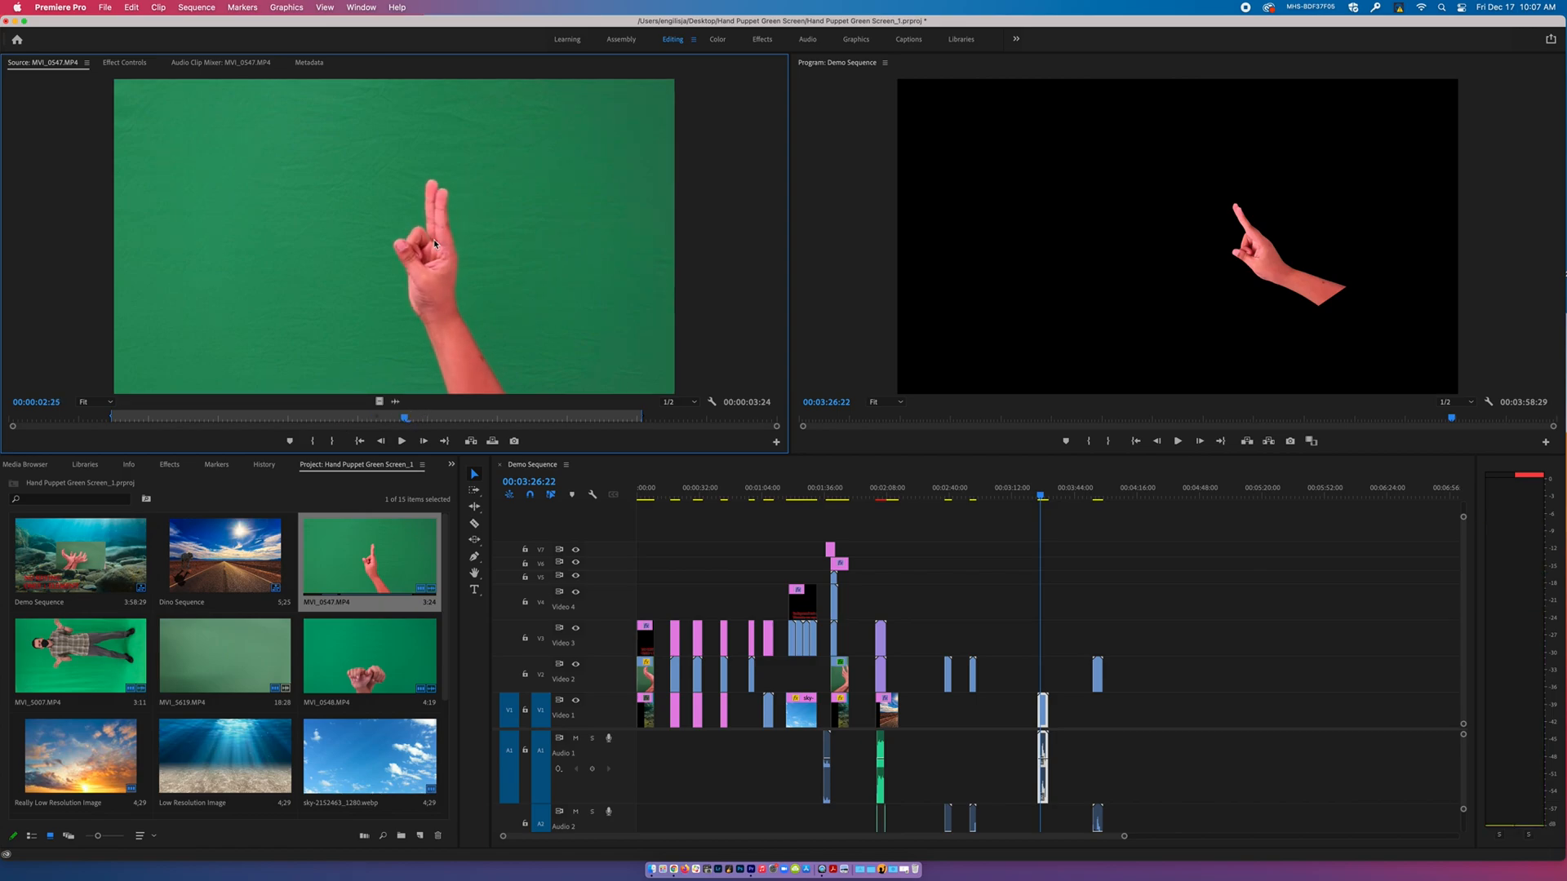
{"action": "left_click", "coordinate": [514, 442]}
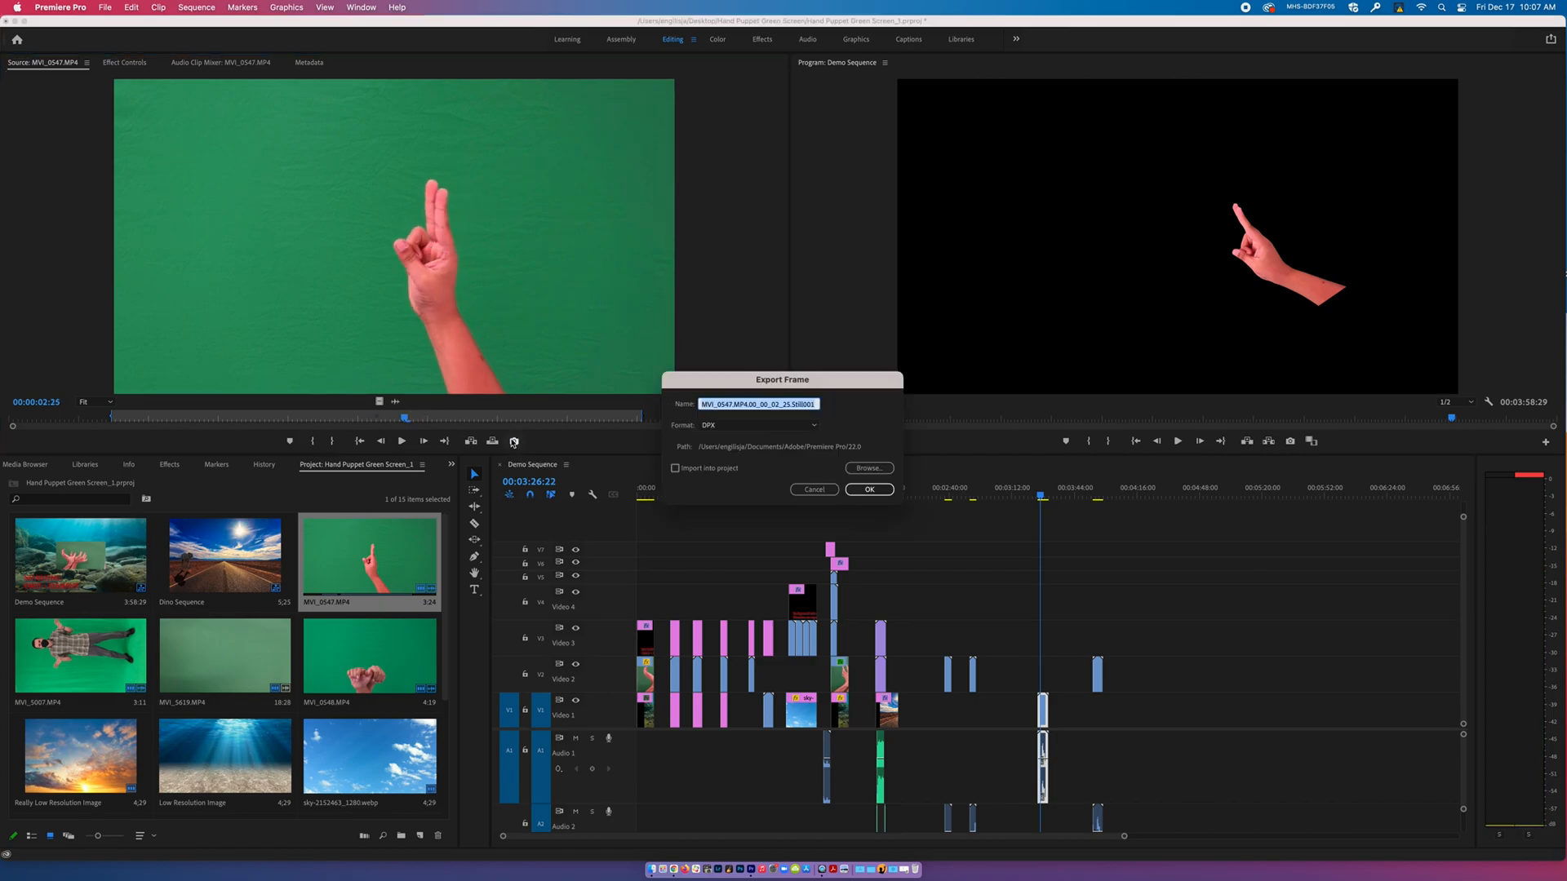
{"action": "left_click_drag", "start_coordinate": [734, 381], "coordinate": [470, 373]}
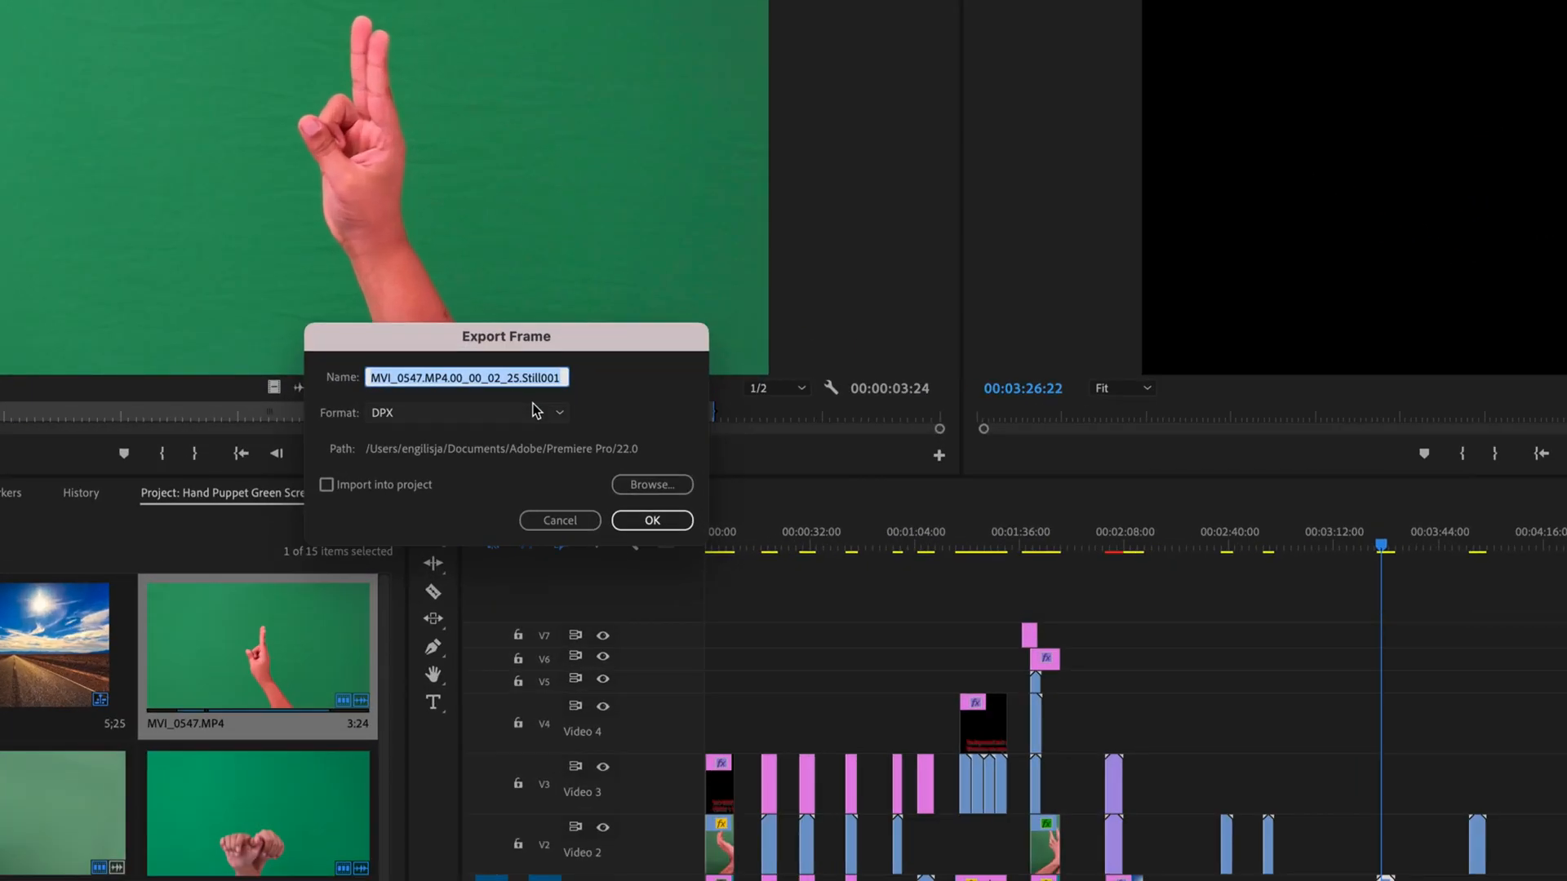
{"action": "left_click", "coordinate": [519, 417]}
{"action": "left_click", "coordinate": [457, 458]}
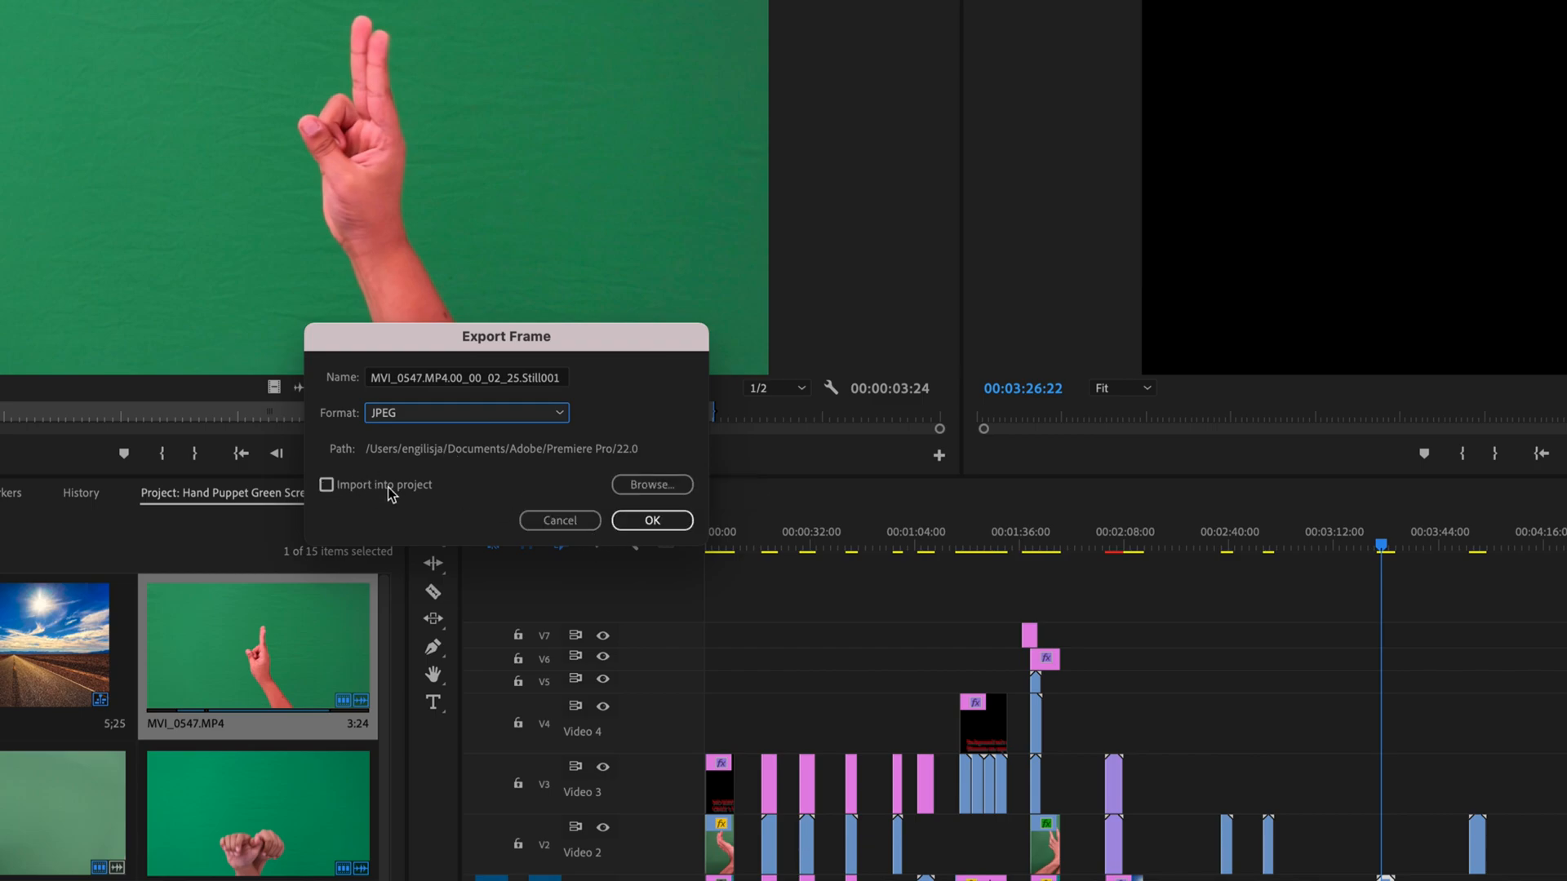
{"action": "left_click", "coordinate": [650, 520]}
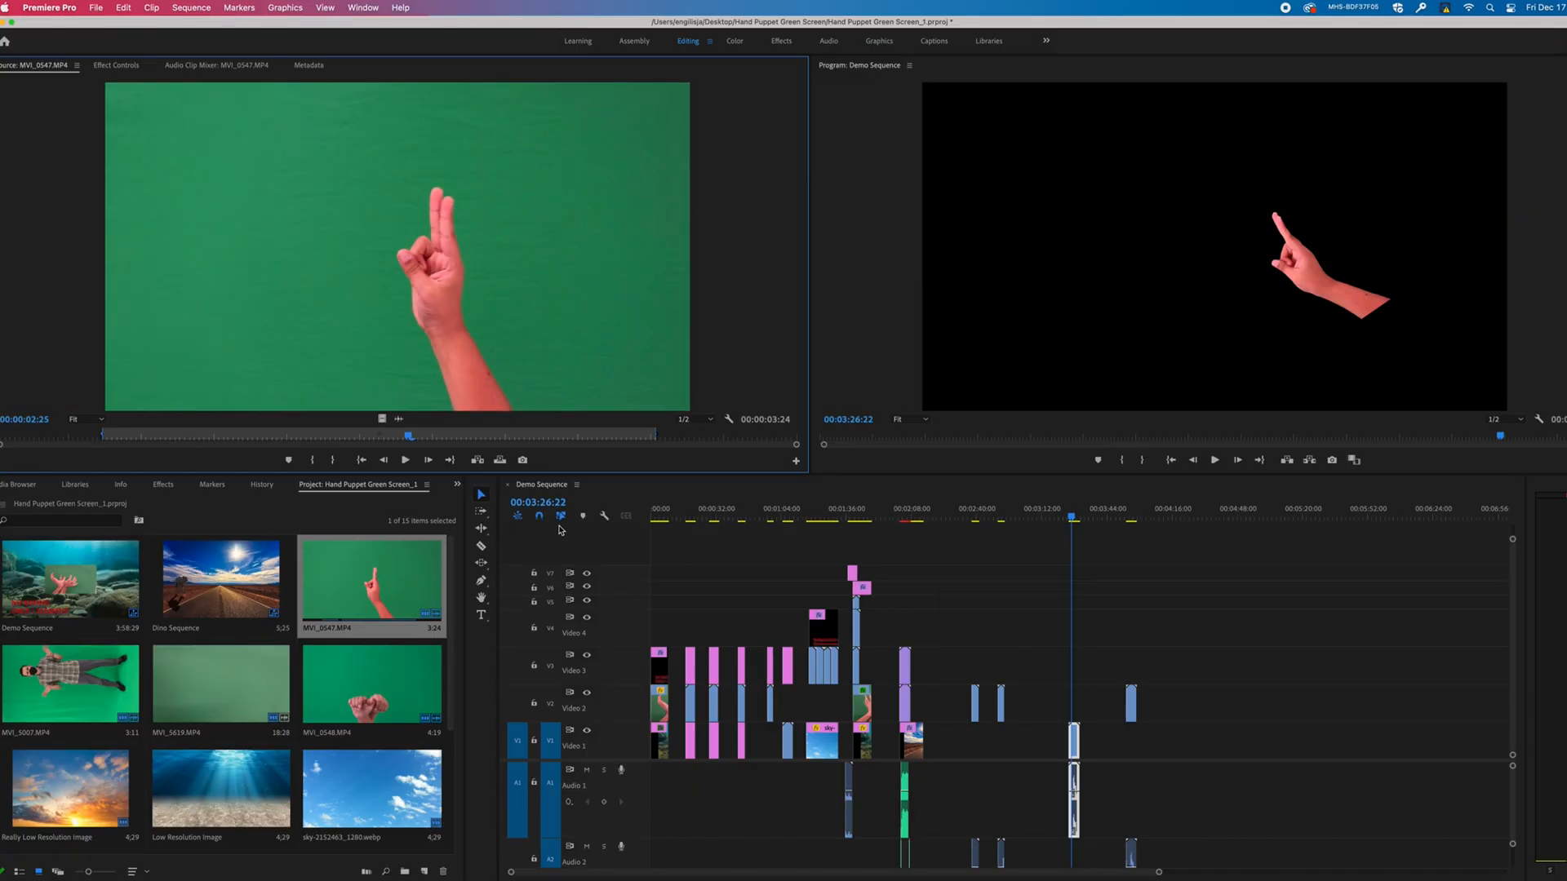
Check the project items for the exported still, and export the same source frame again as JPEG with import into the project.
{"action": "scroll", "coordinate": [392, 637], "scroll_direction": "down", "scroll_amount": 3}
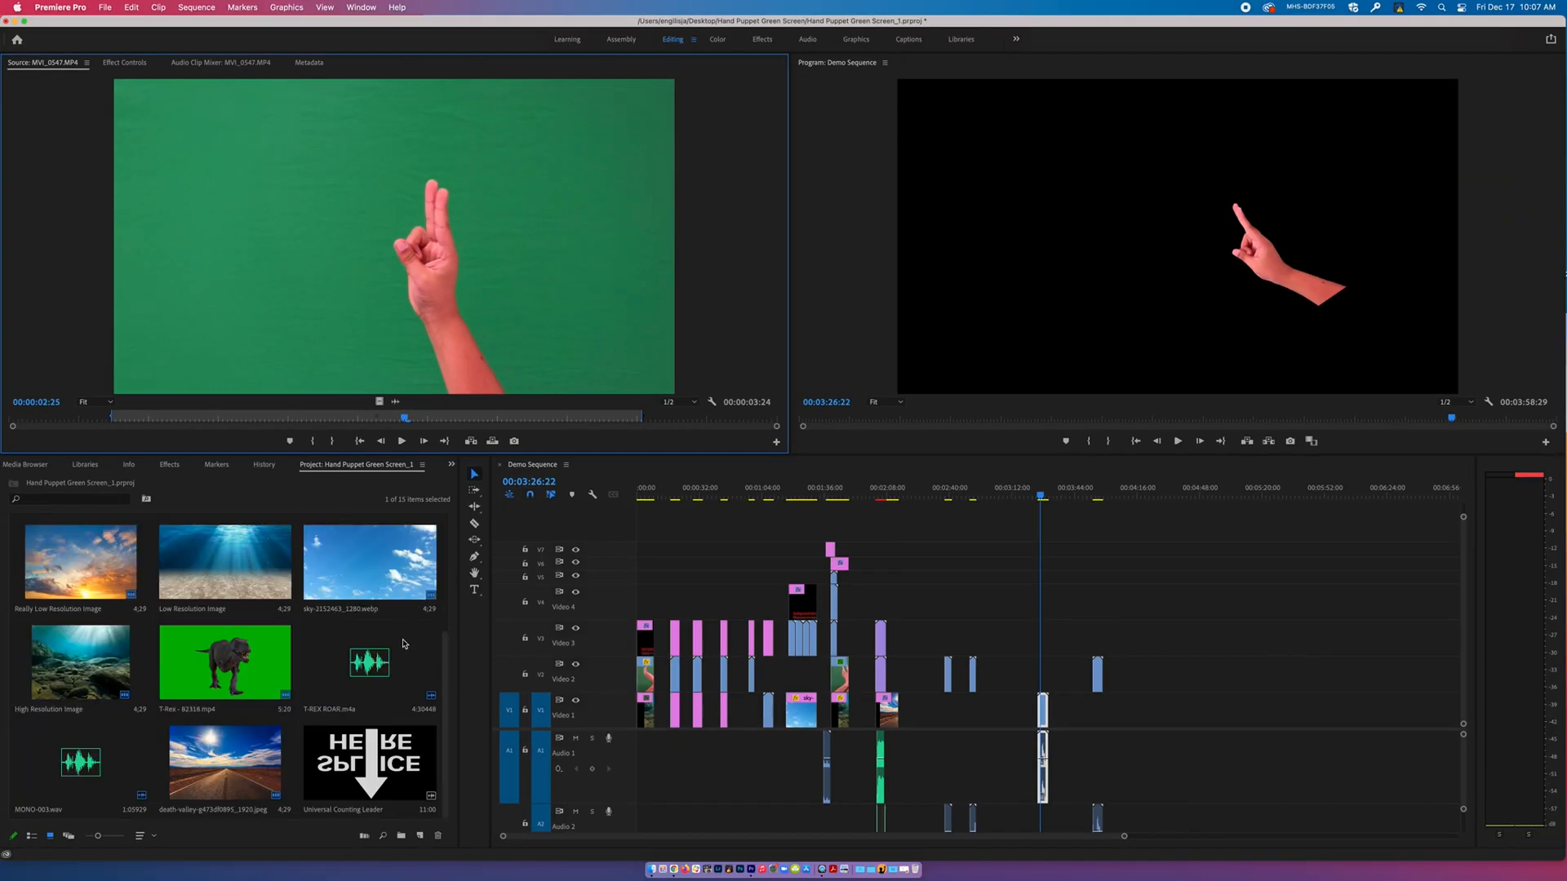
{"action": "scroll", "coordinate": [400, 648], "scroll_direction": "up", "scroll_amount": 3}
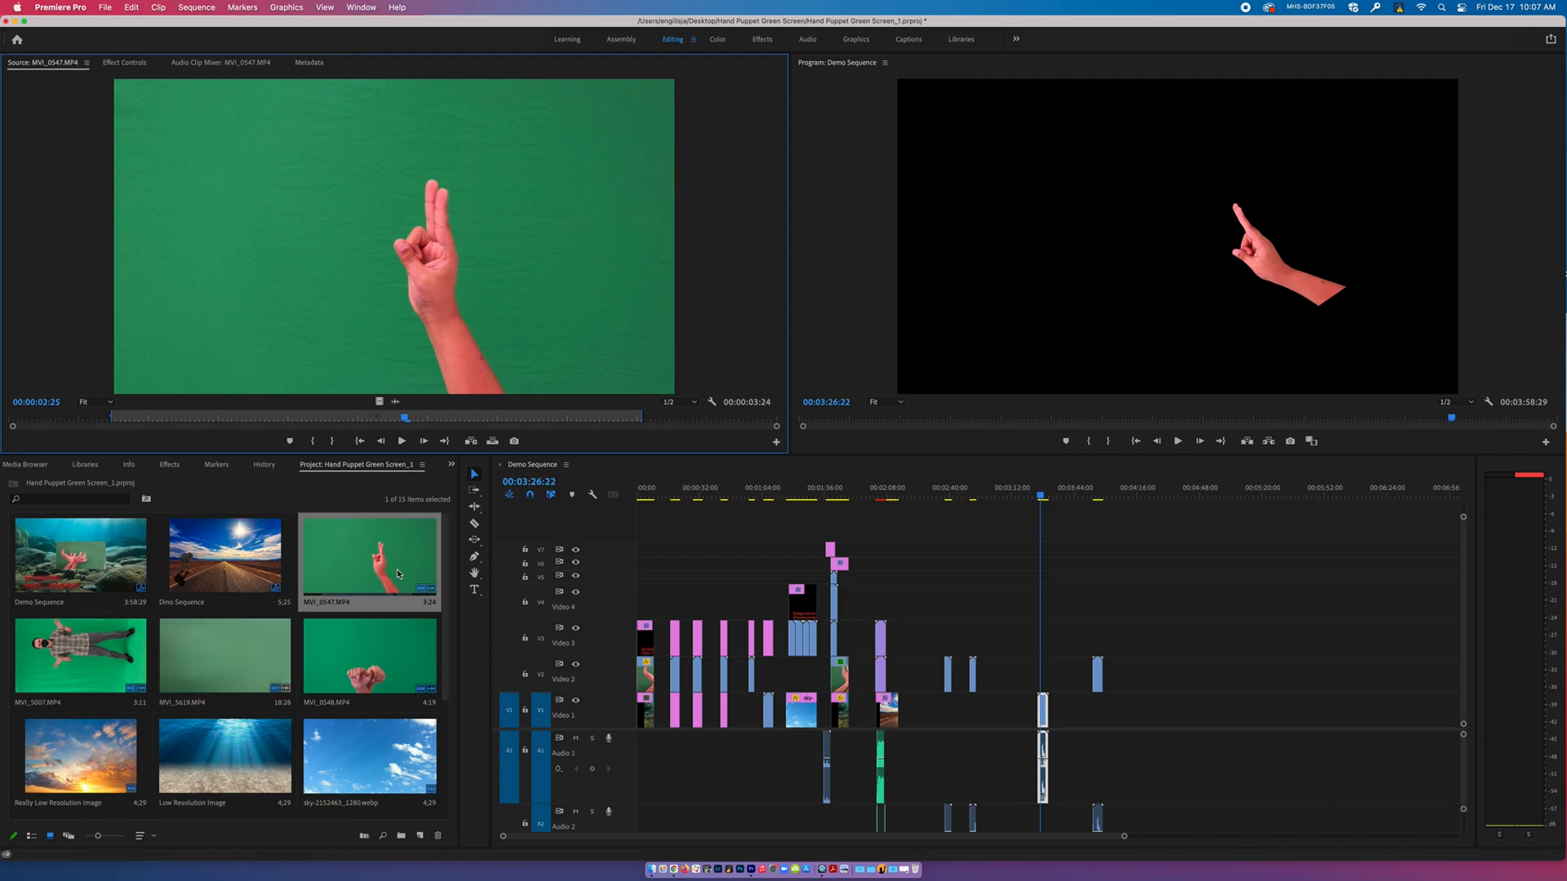
{"action": "scroll", "coordinate": [364, 676], "scroll_direction": "down", "scroll_amount": 3}
{"action": "scroll", "coordinate": [364, 676], "scroll_direction": "up", "scroll_amount": 3}
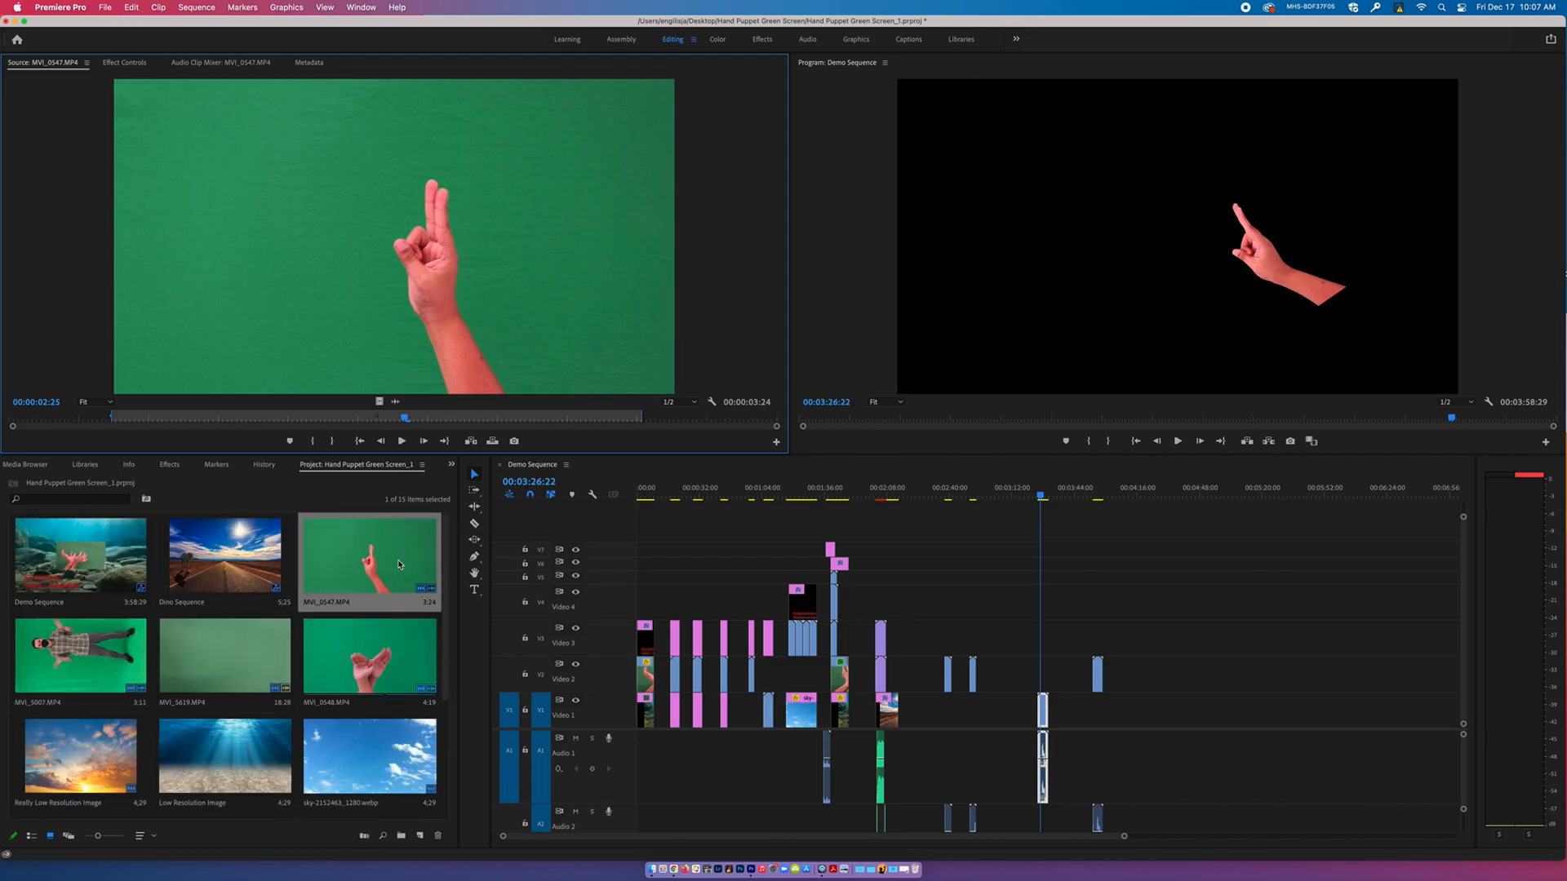
{"action": "left_click", "coordinate": [515, 441]}
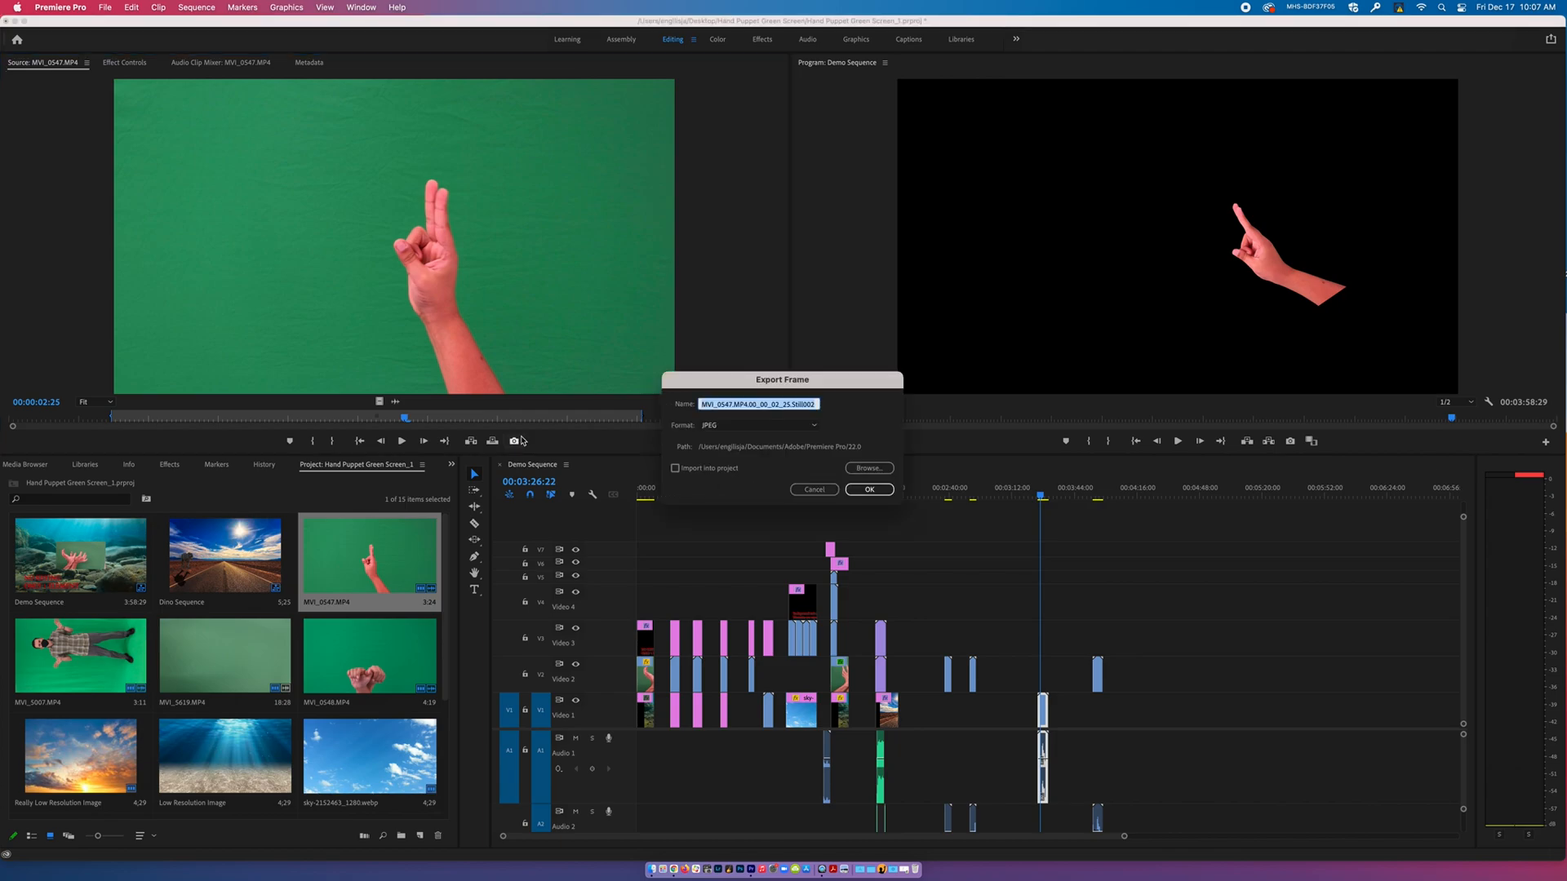
{"action": "left_click", "coordinate": [675, 468]}
{"action": "left_click", "coordinate": [869, 489]}
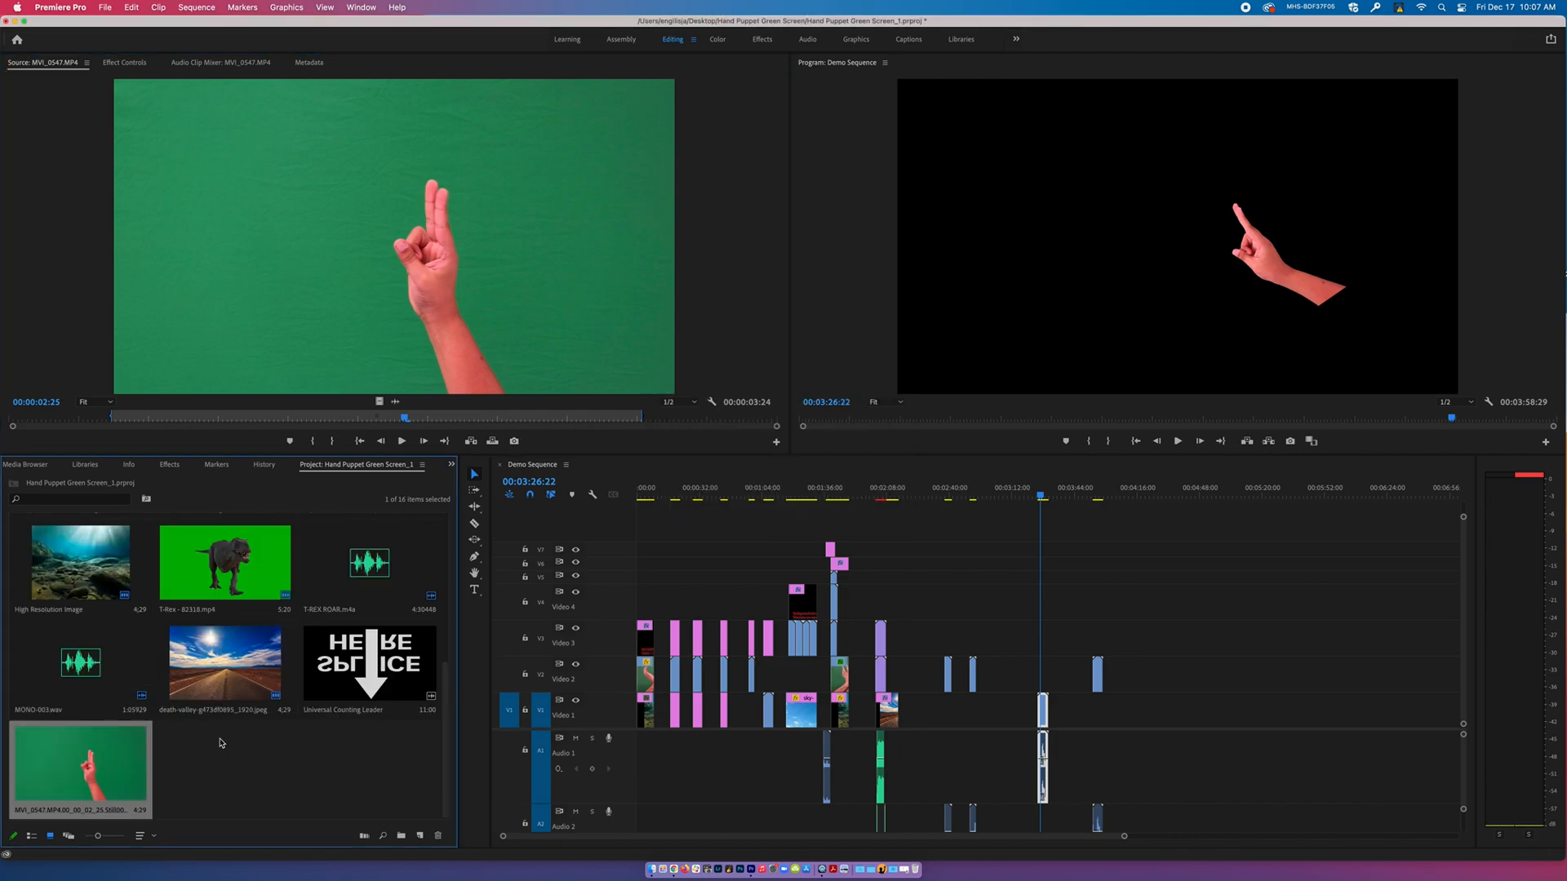
Load the imported still image into the source monitor and scrub through it to 00:00:06:28.
{"action": "double_click", "coordinate": [70, 784]}
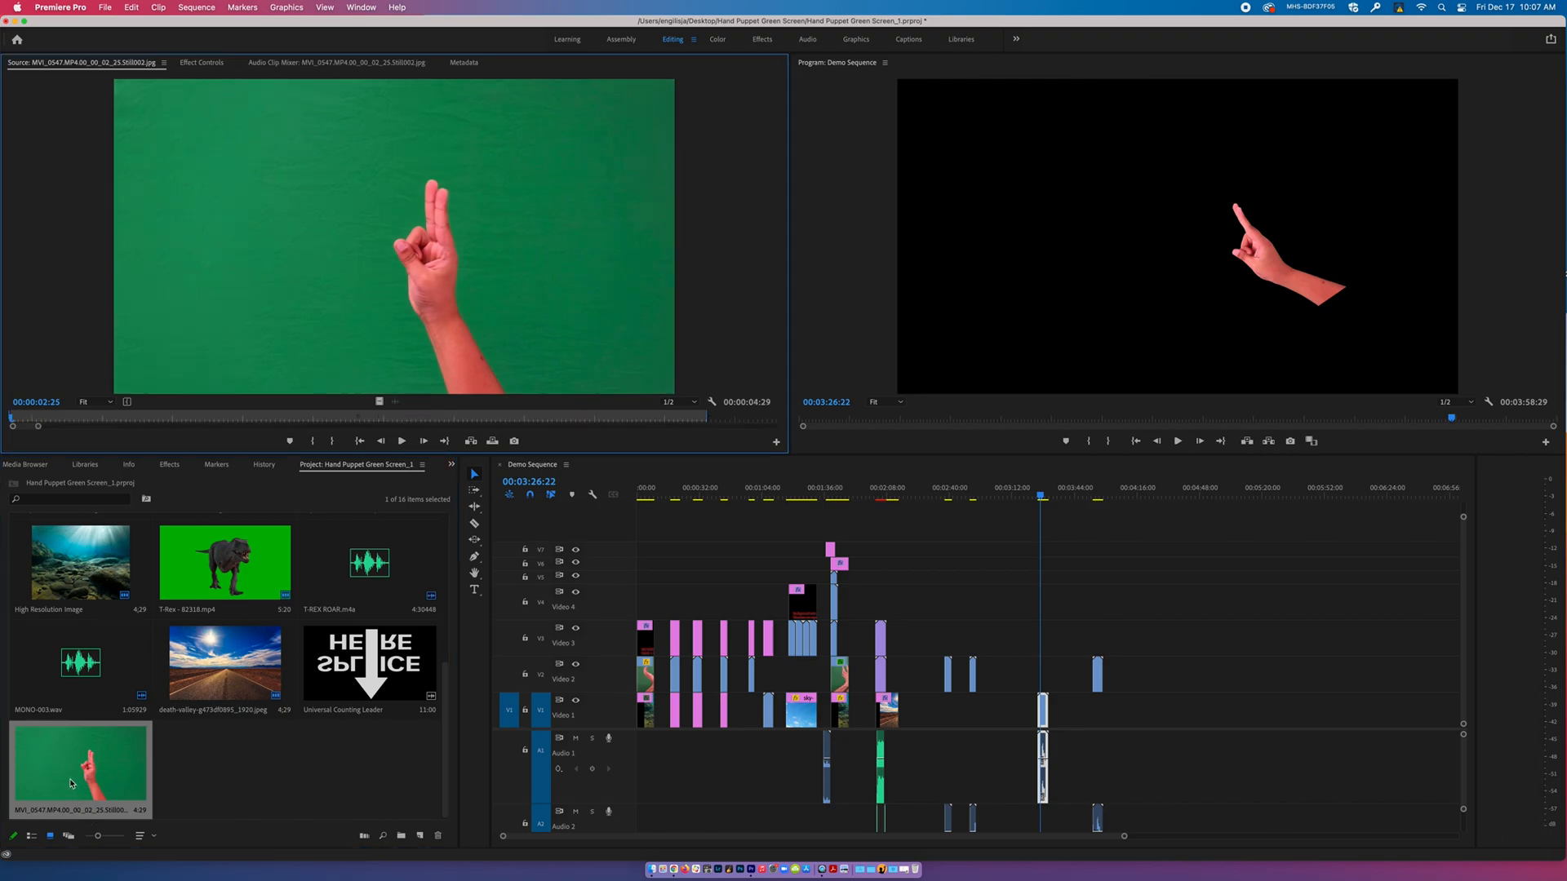
{"action": "left_click_drag", "start_coordinate": [20, 420], "coordinate": [586, 412]}
Load MVI_0547.MP4 back into the source monitor and move its playhead to 00:00:03:16.
{"action": "scroll", "coordinate": [179, 729], "scroll_direction": "up", "scroll_amount": 5}
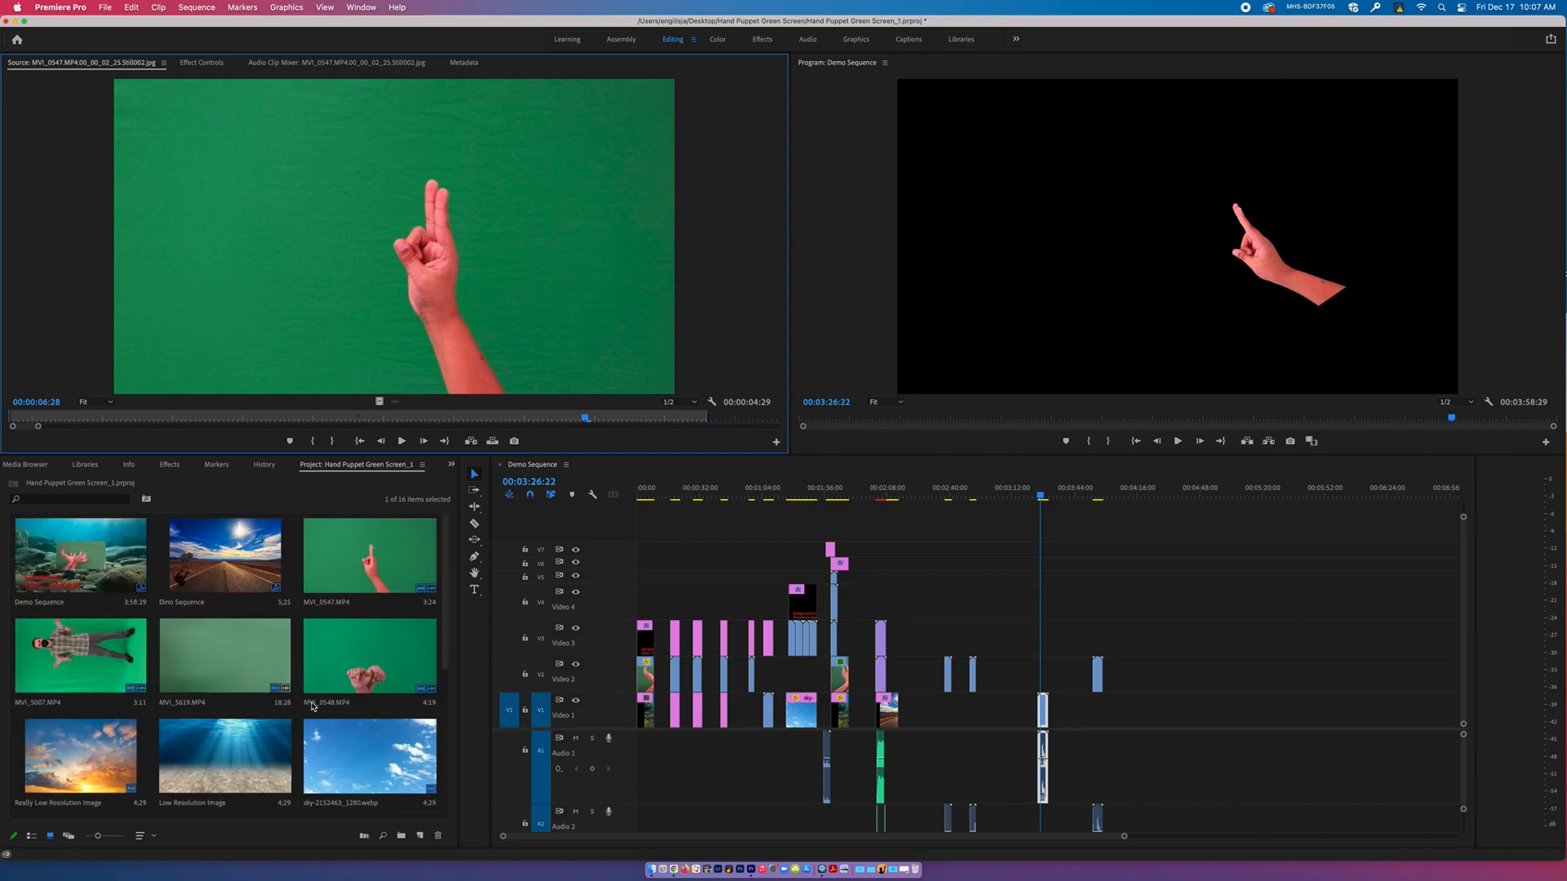
{"action": "double_click", "coordinate": [352, 555]}
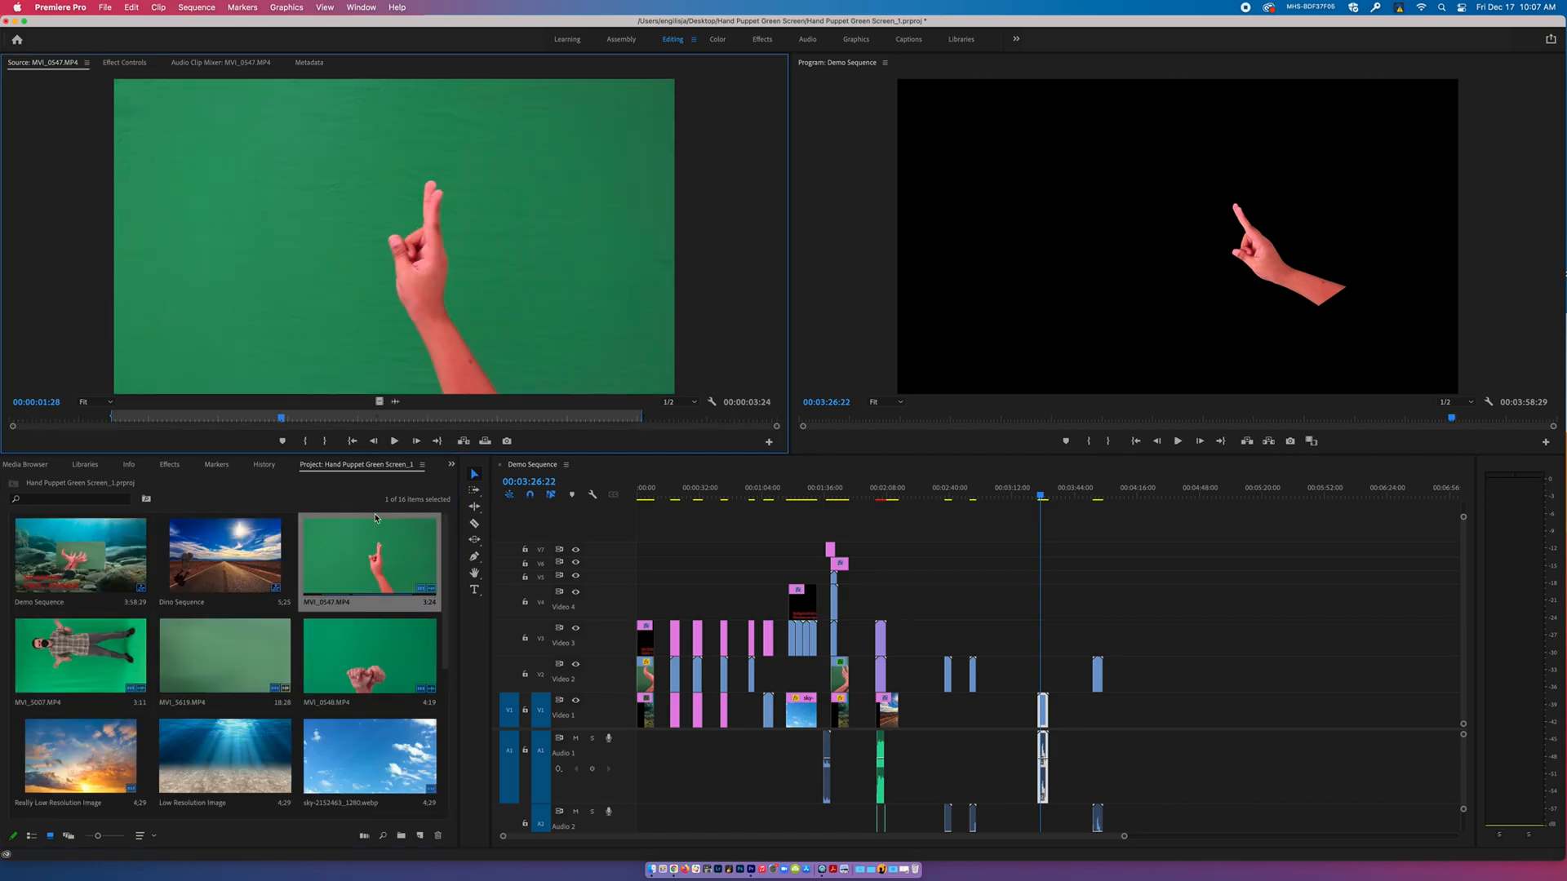
{"action": "left_click_drag", "start_coordinate": [282, 417], "coordinate": [506, 421]}
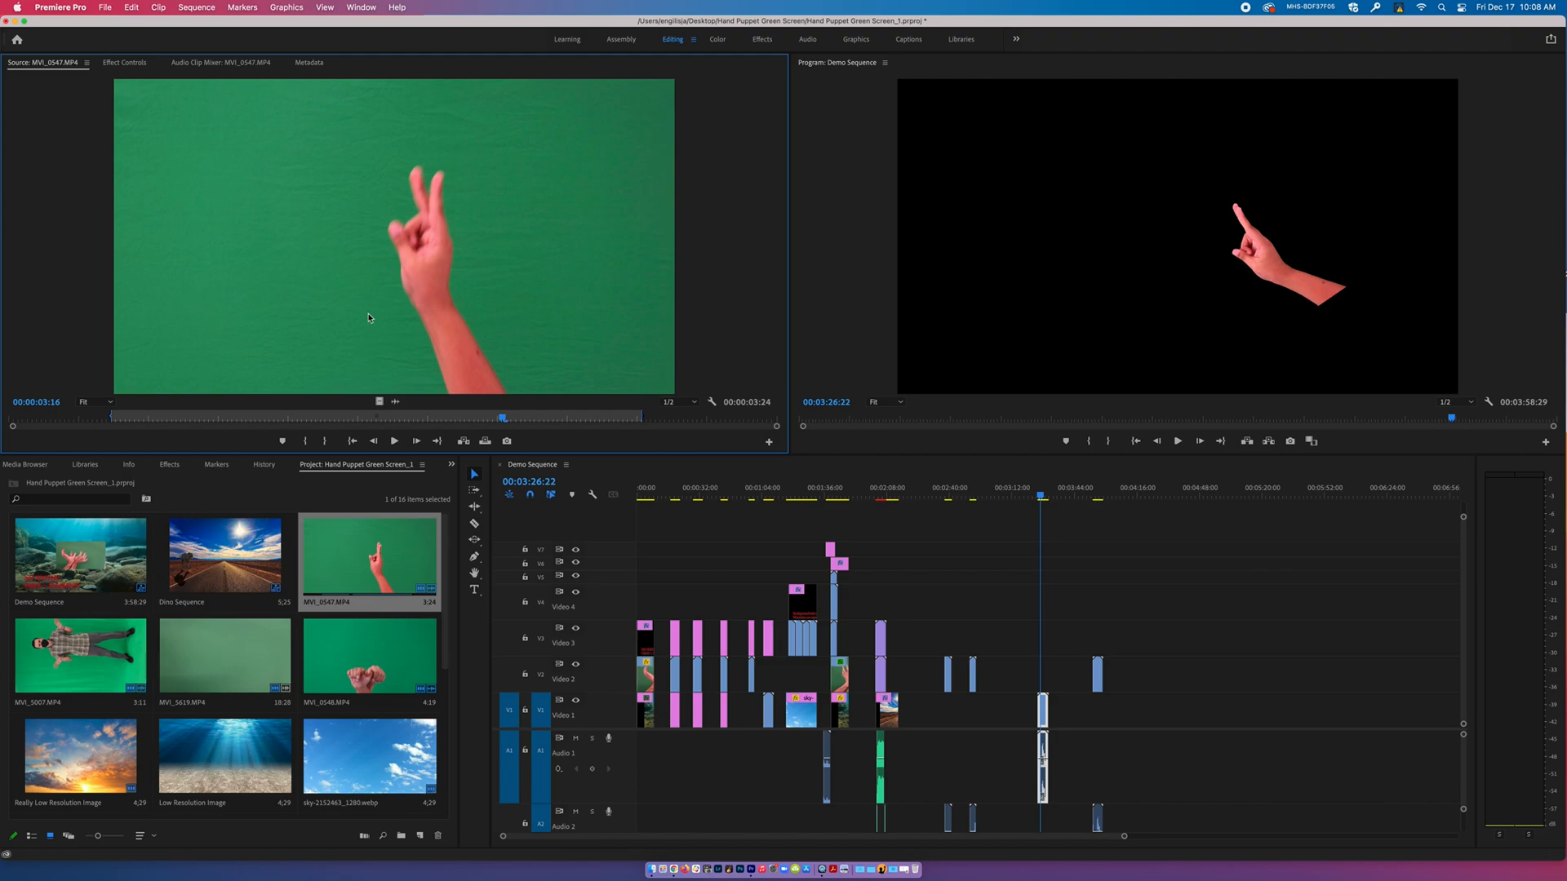
Add only the video of the marked source clip to Video 1 near 00:04:44 and place the sequence playhead on it at 00:04:44:03.
{"action": "left_click_drag", "start_coordinate": [961, 510], "coordinate": [318, 304]}
{"action": "left_click_drag", "start_coordinate": [918, 493], "coordinate": [1193, 710]}
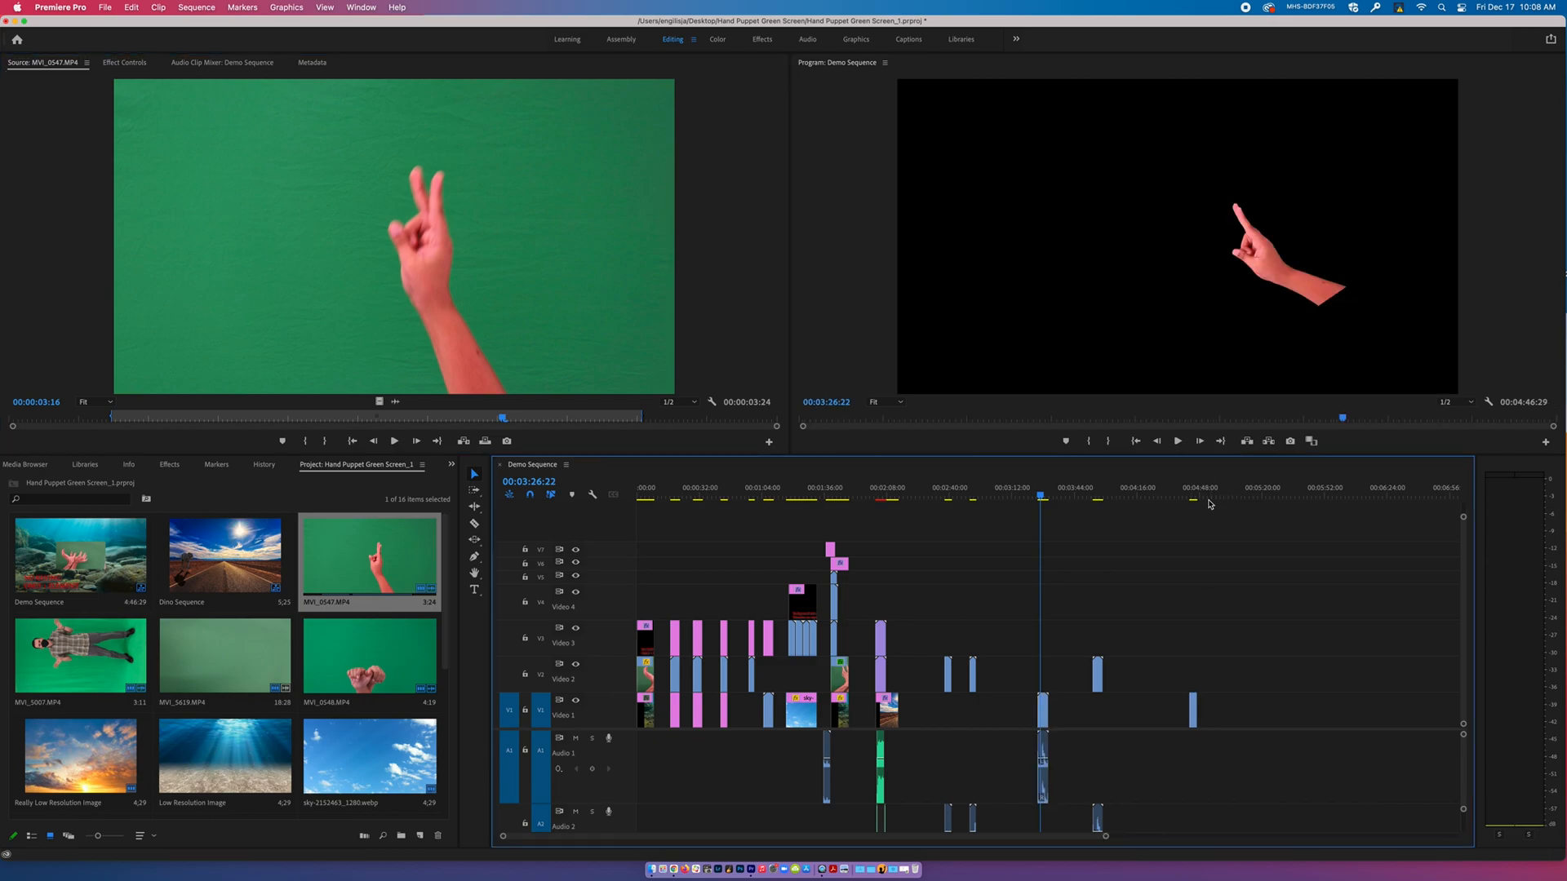
{"action": "left_click", "coordinate": [1193, 491]}
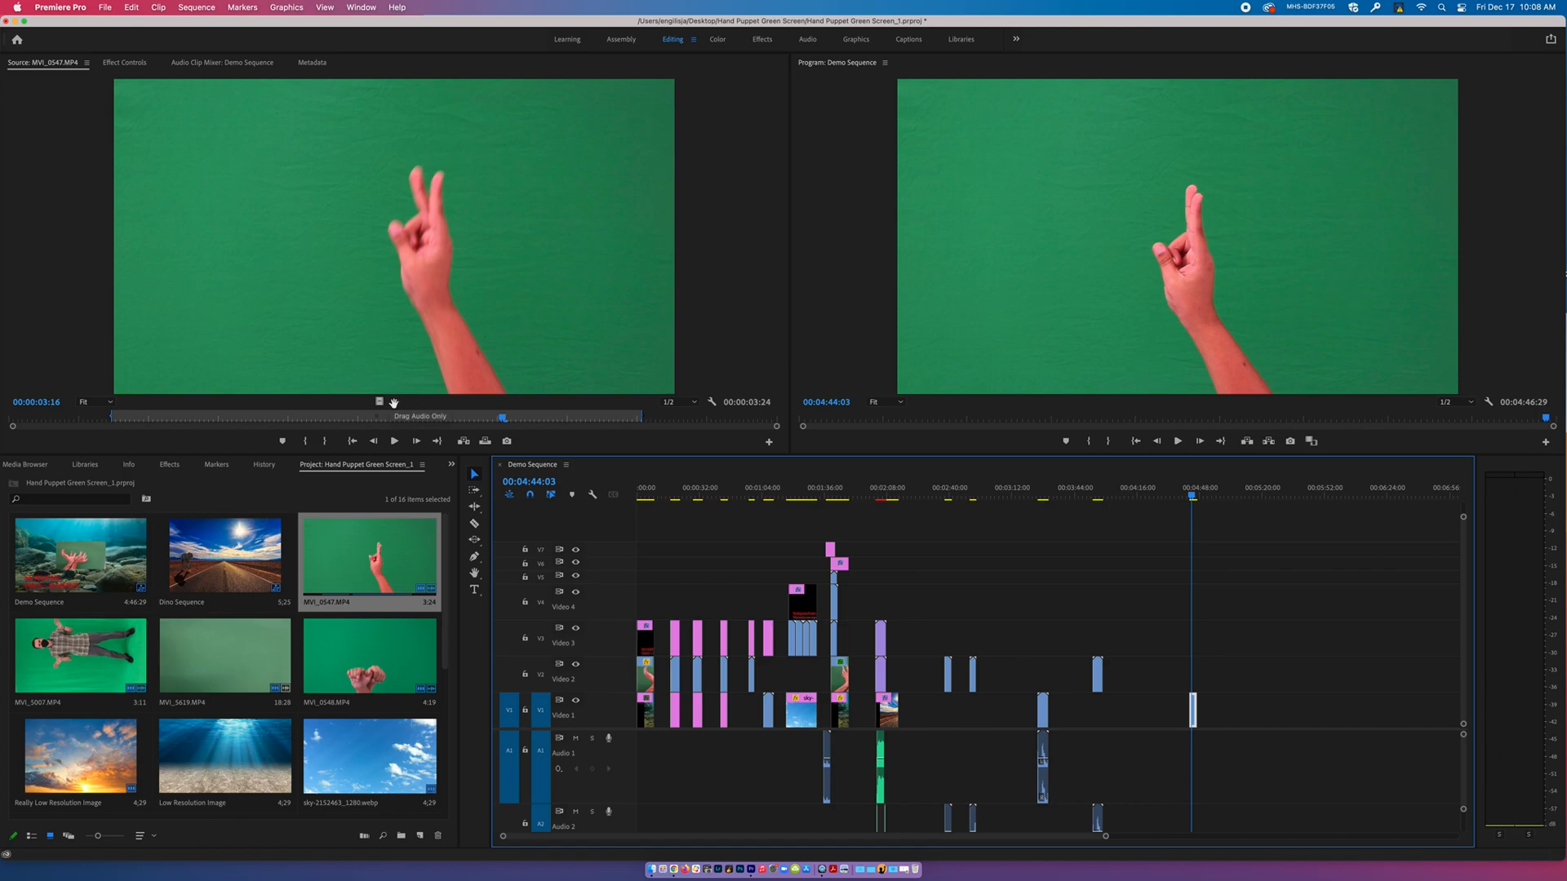
Move the sequence playhead to 00:04:30:10 and add only the source clip's audio there on Audio 1.
{"action": "left_click_drag", "start_coordinate": [1193, 498], "coordinate": [1165, 496]}
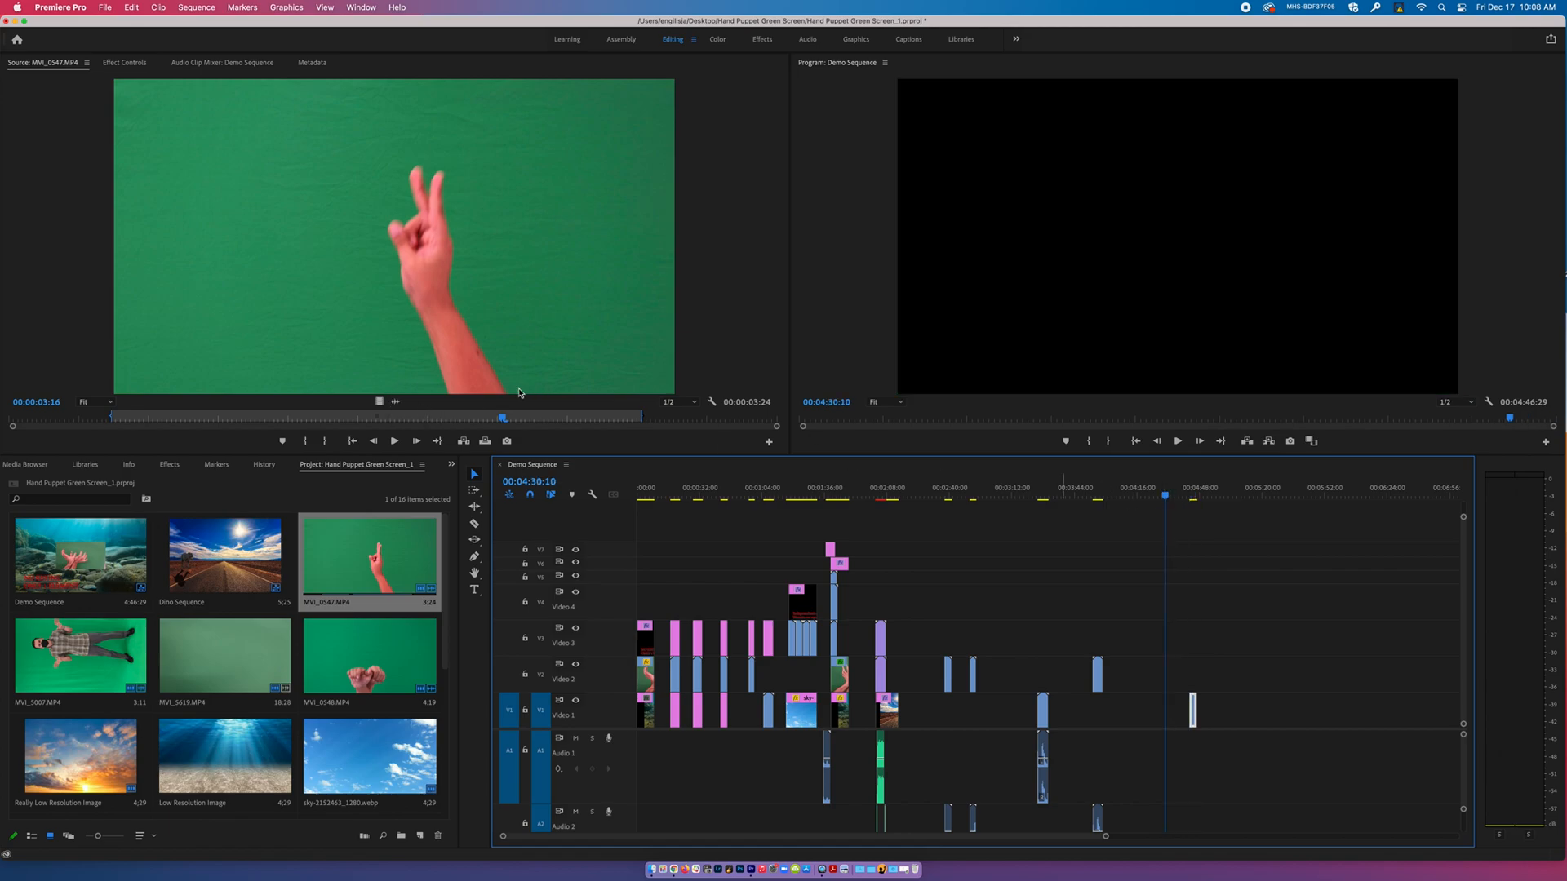
{"action": "left_click", "coordinate": [397, 403]}
{"action": "left_click_drag", "start_coordinate": [397, 403], "coordinate": [1178, 771]}
Magnify the source clip to 200%, pan to its upper area, play it briefly, and restore the Fit zoom level.
{"action": "left_click", "coordinate": [109, 406]}
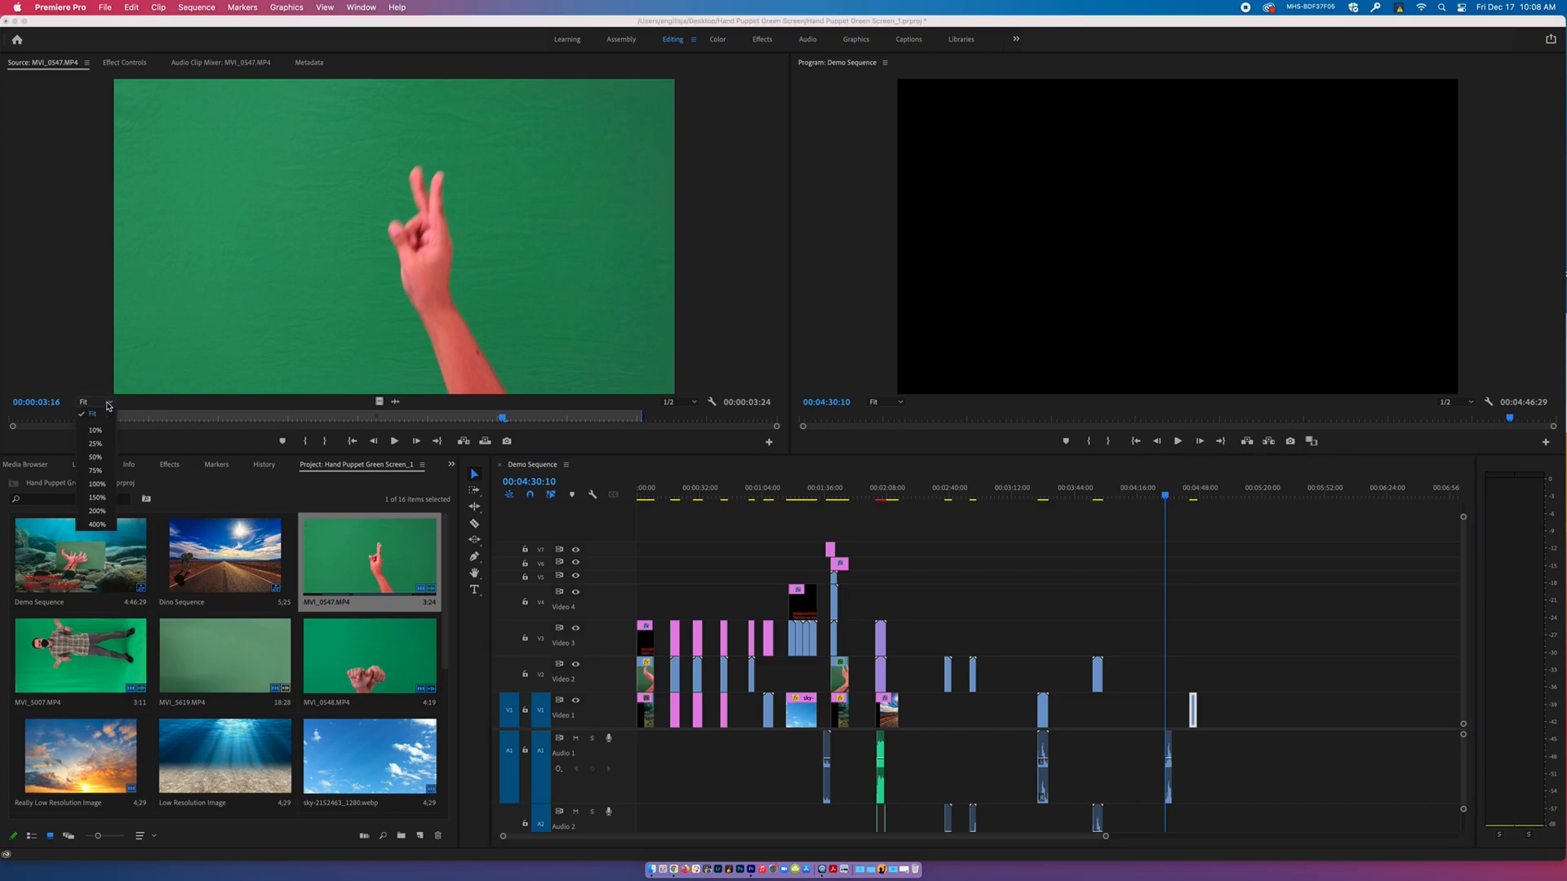
{"action": "left_click", "coordinate": [103, 509]}
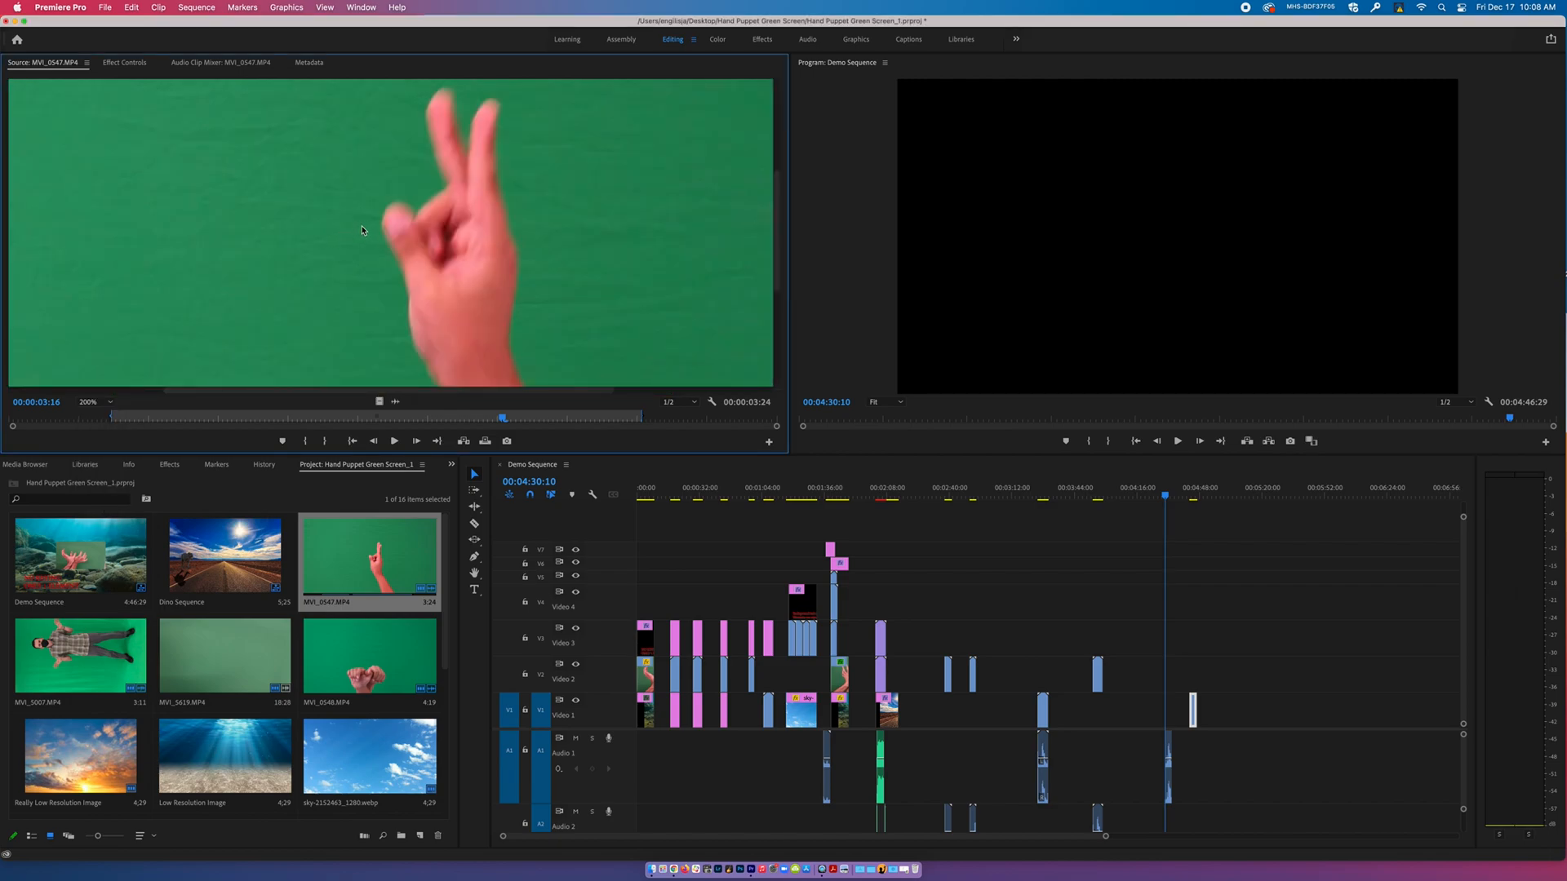
{"action": "left_click_drag", "start_coordinate": [343, 390], "coordinate": [380, 393]}
{"action": "left_click_drag", "start_coordinate": [779, 242], "coordinate": [791, 153]}
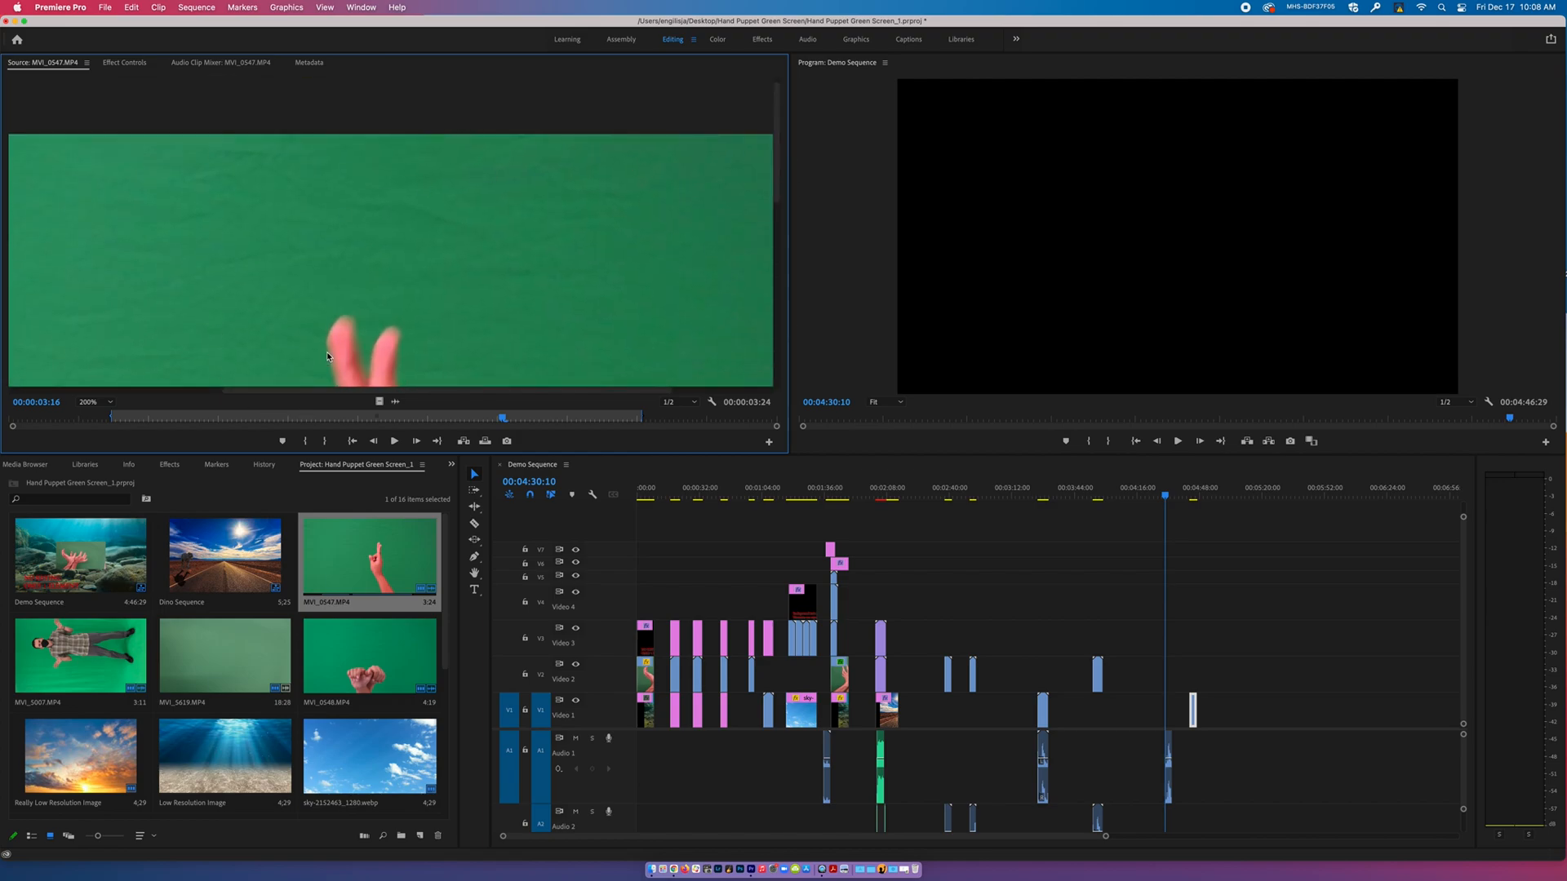
{"action": "key", "text": "space"}
{"action": "key", "text": "space"}
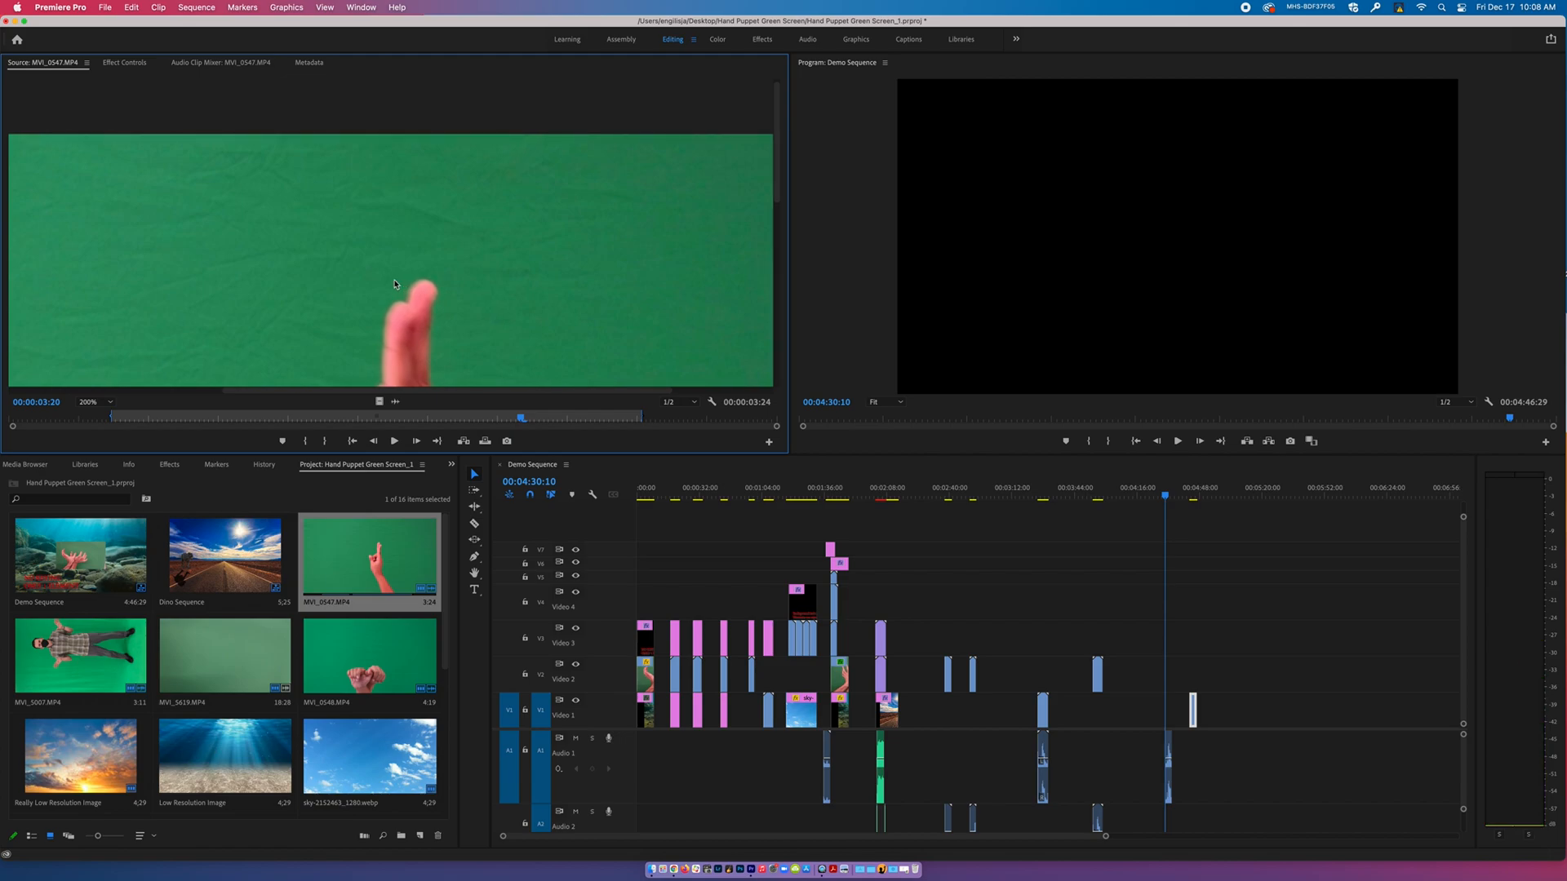
{"action": "left_click", "coordinate": [107, 403]}
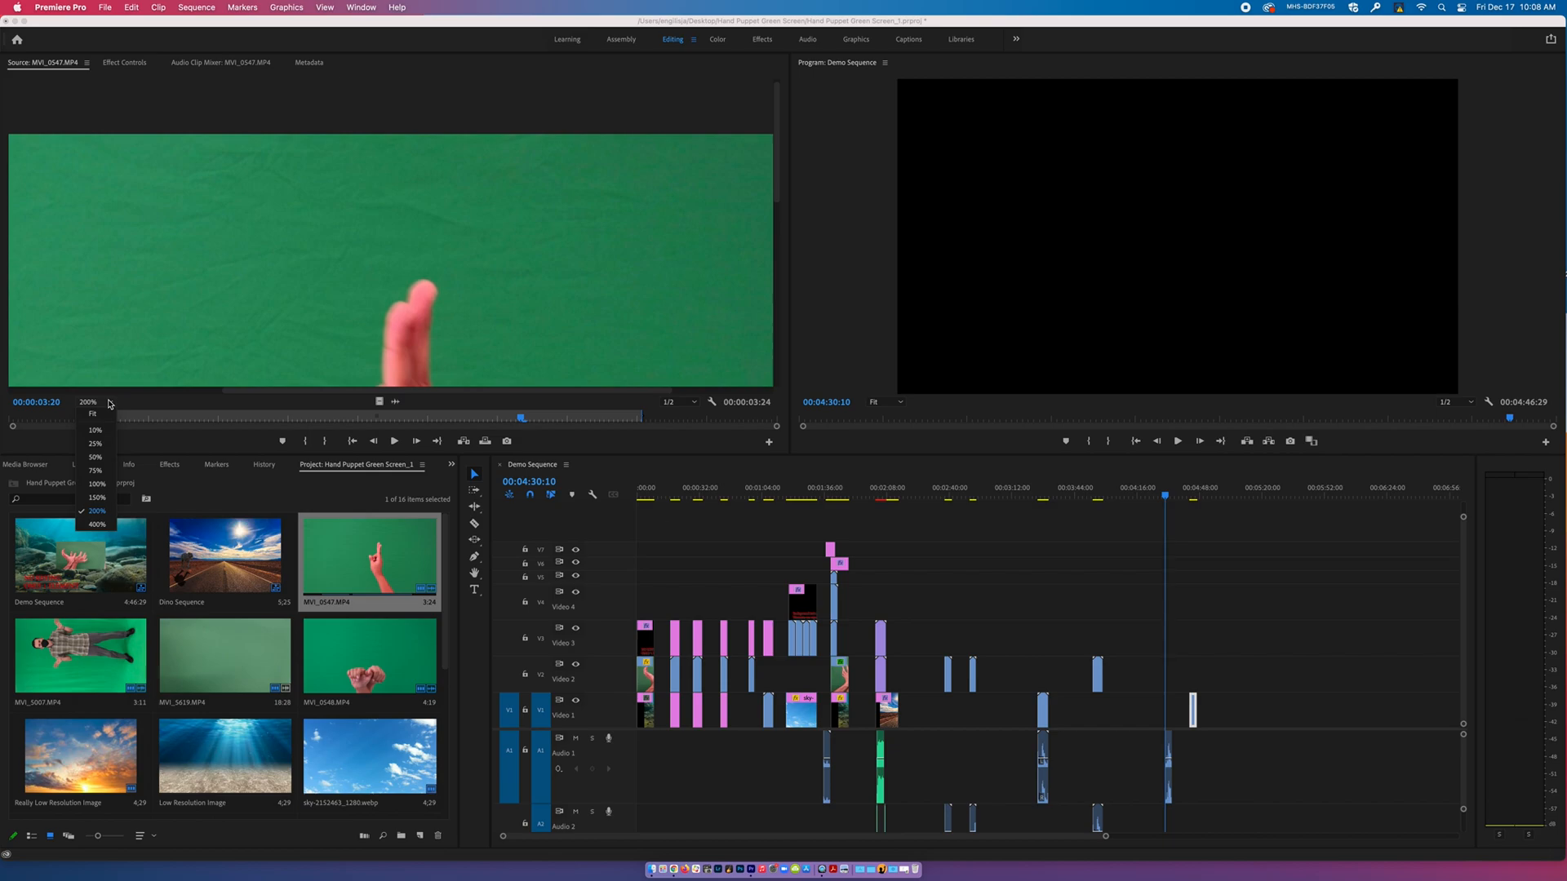
{"action": "left_click", "coordinate": [98, 414]}
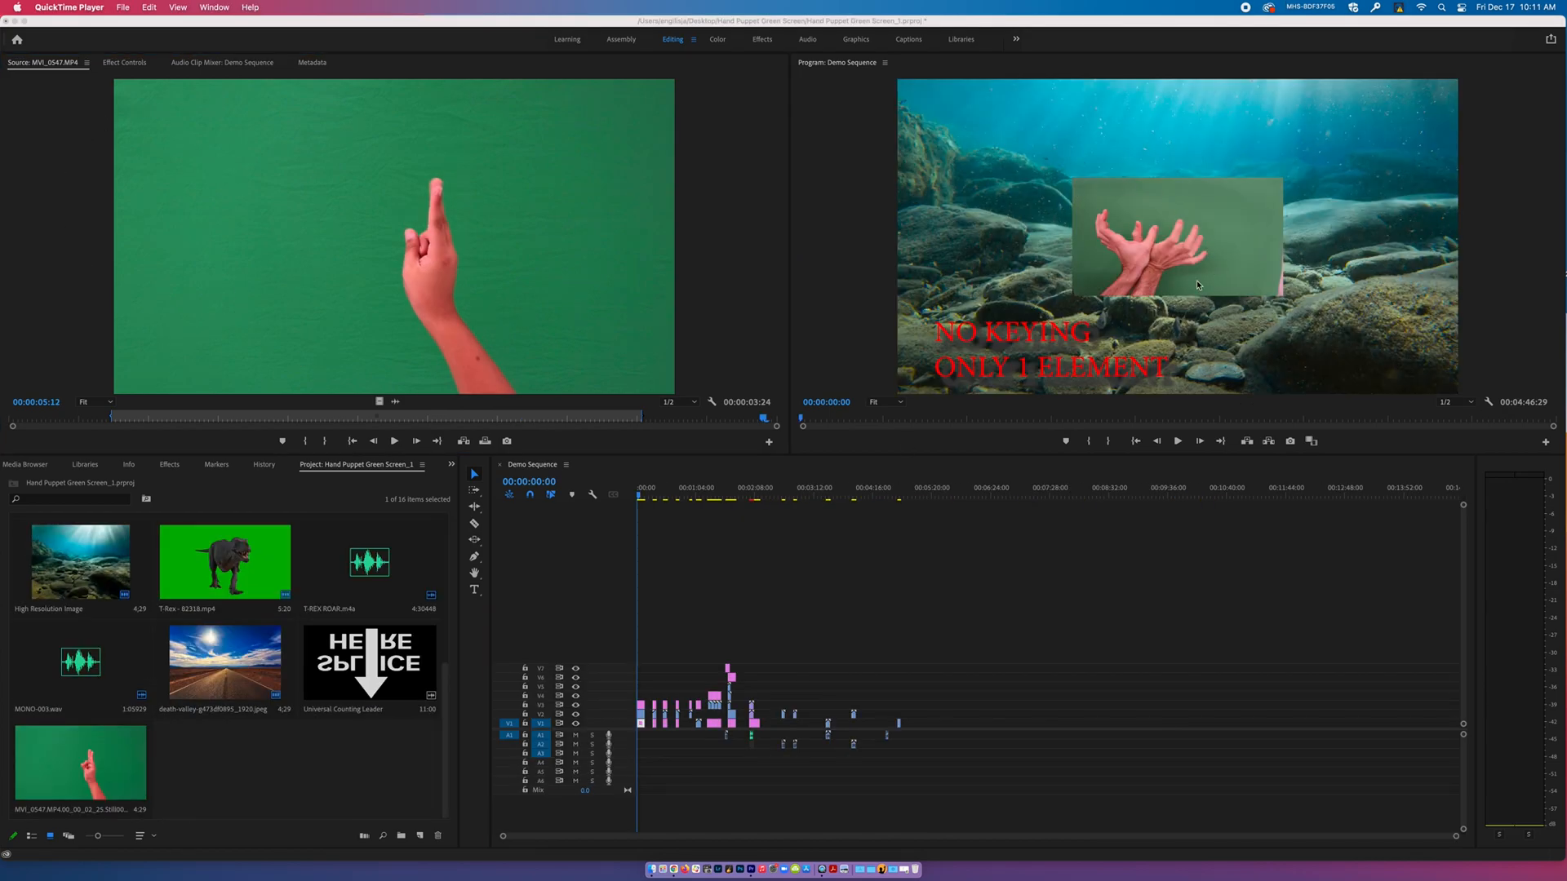
Scrub the Demo Sequence in the program monitor to 00:01:56:04 and return its playhead to the start.
{"action": "left_click", "coordinate": [1015, 150]}
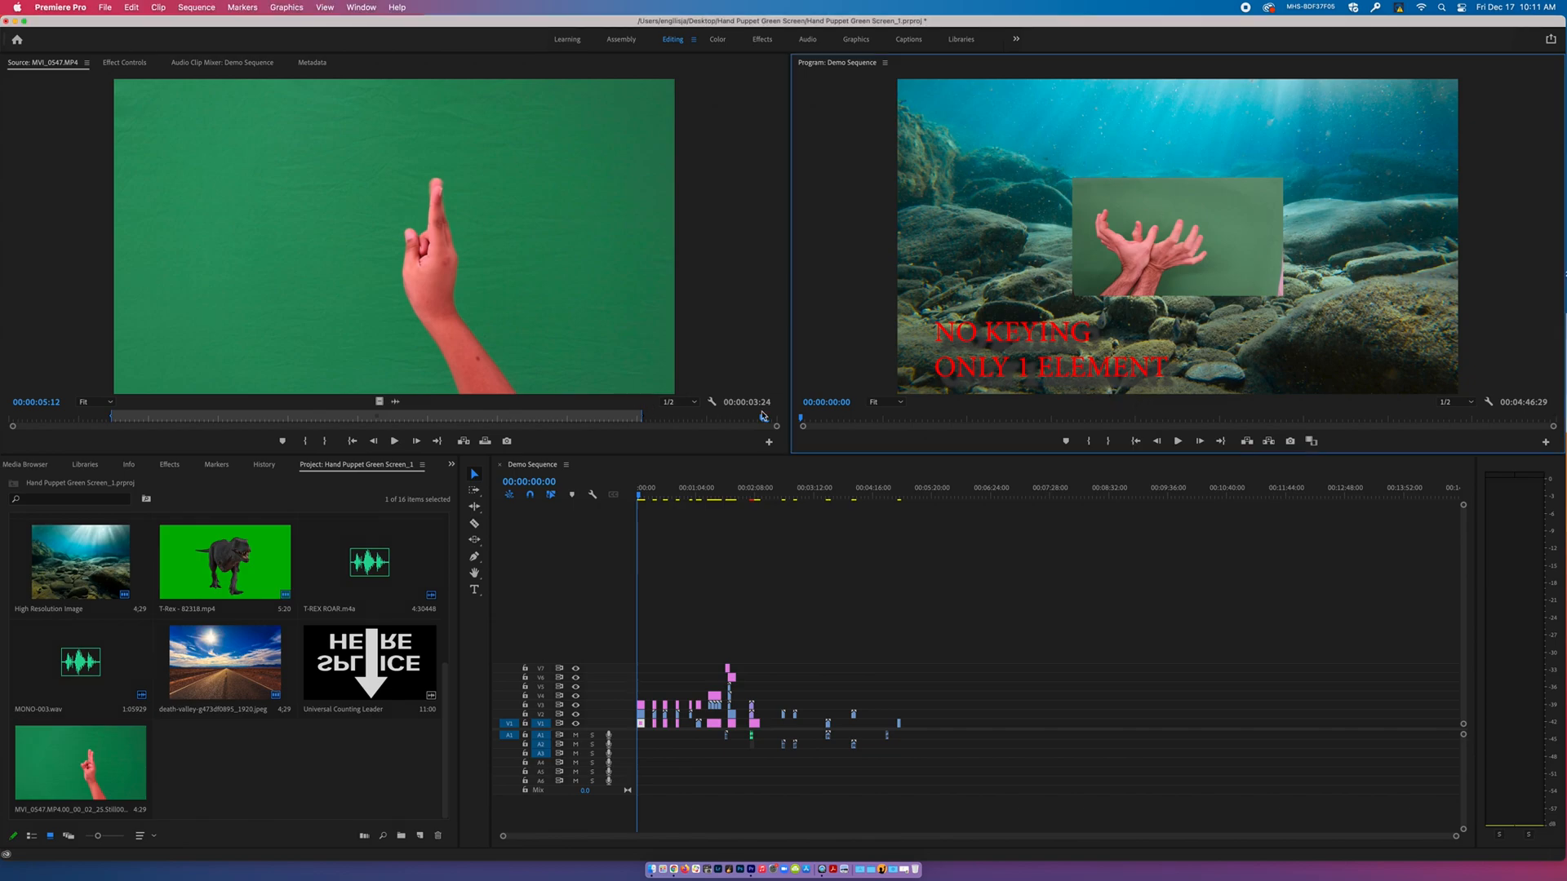
{"action": "left_click_drag", "start_coordinate": [802, 419], "coordinate": [1105, 437]}
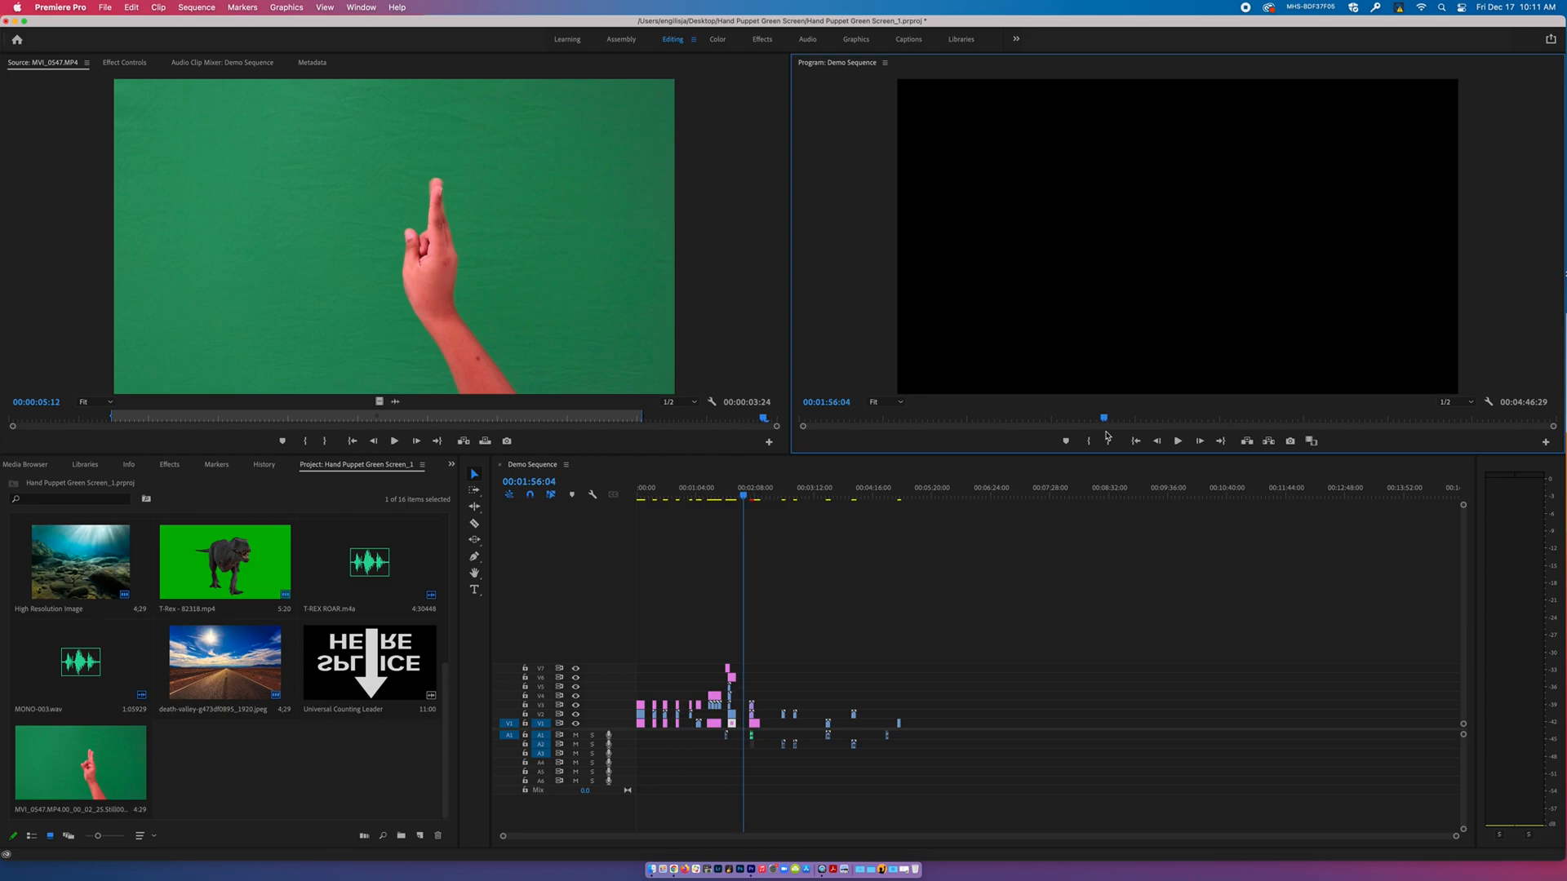
{"action": "left_click_drag", "start_coordinate": [838, 499], "coordinate": [613, 501]}
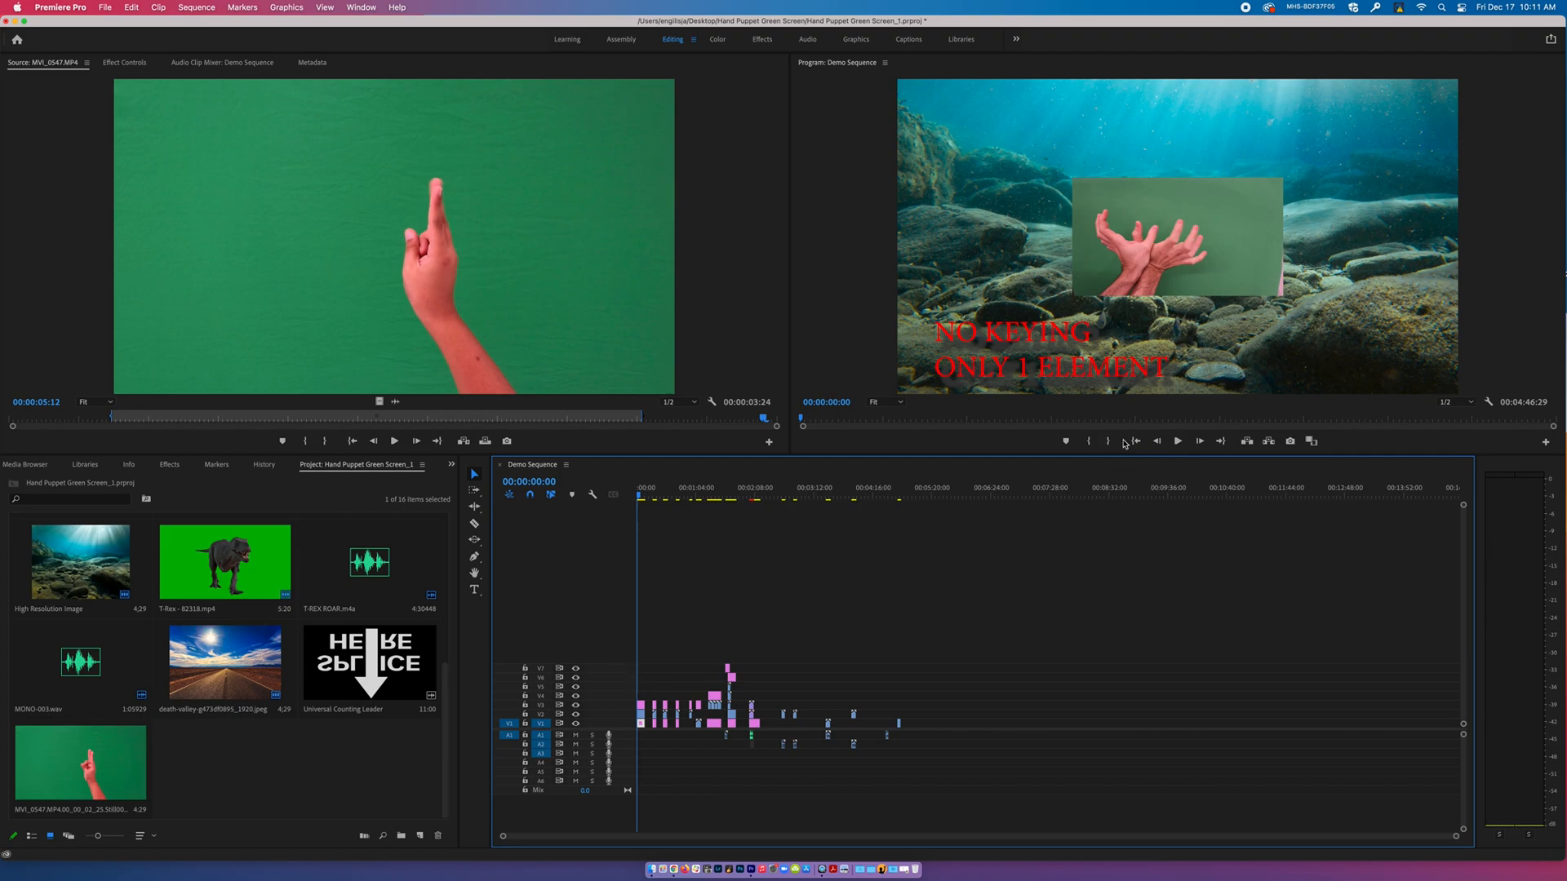
Step the sequence one frame back and one frame forward, and play it briefly, stopping at 00:00:00:20.
{"action": "left_click", "coordinate": [1157, 443]}
{"action": "left_click", "coordinate": [1201, 443]}
{"action": "left_click", "coordinate": [1178, 443]}
{"action": "left_click", "coordinate": [1179, 443]}
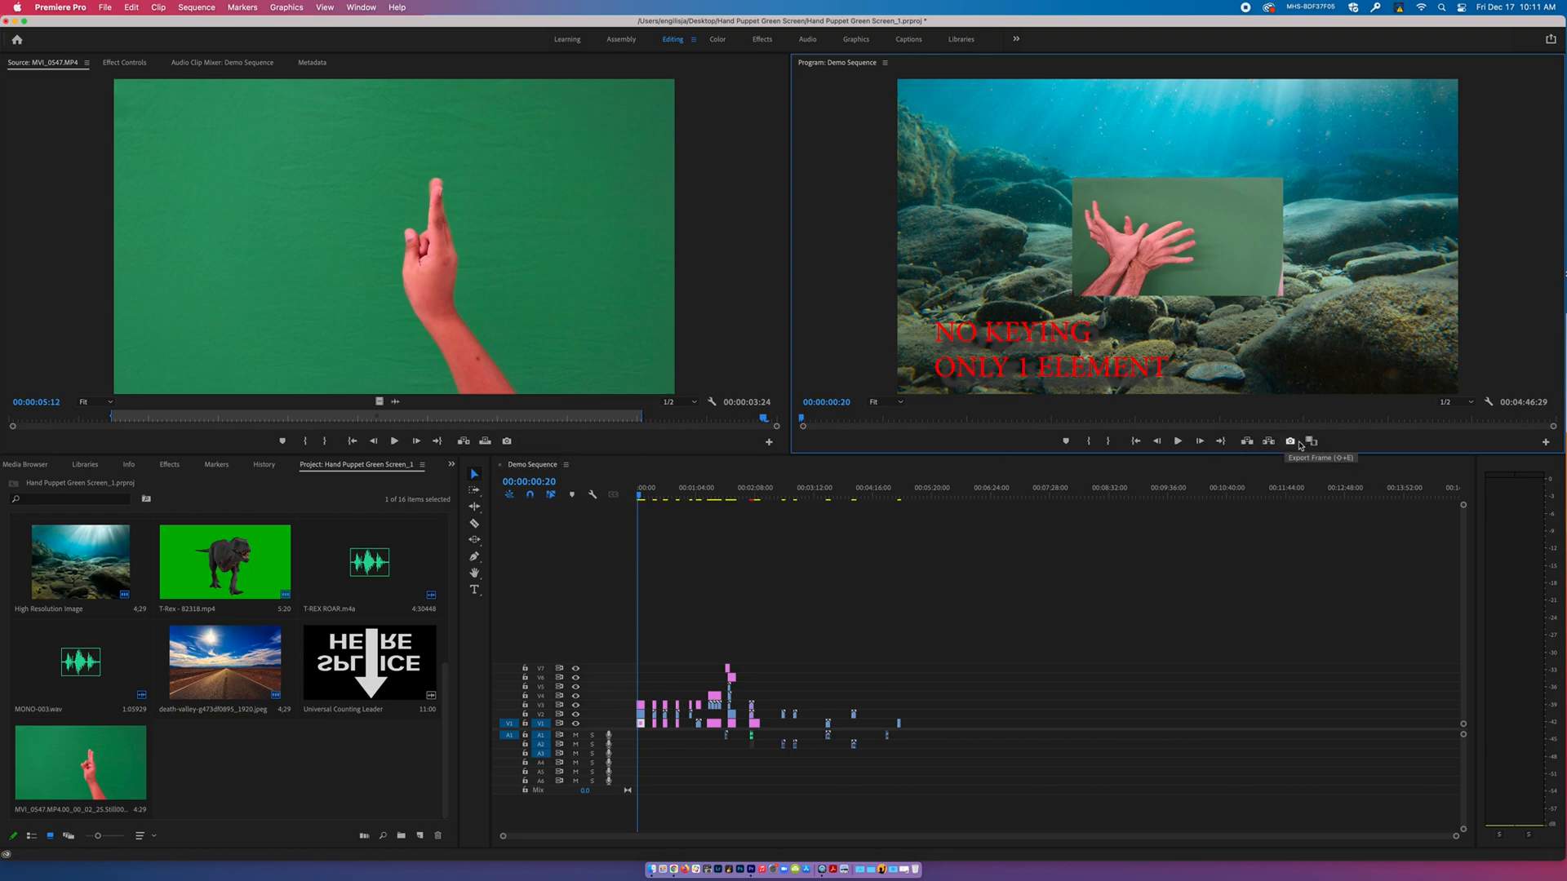
Move the sequence playhead onto the desert road clip at 00:02:13:22.
{"action": "left_click_drag", "start_coordinate": [749, 498], "coordinate": [761, 499]}
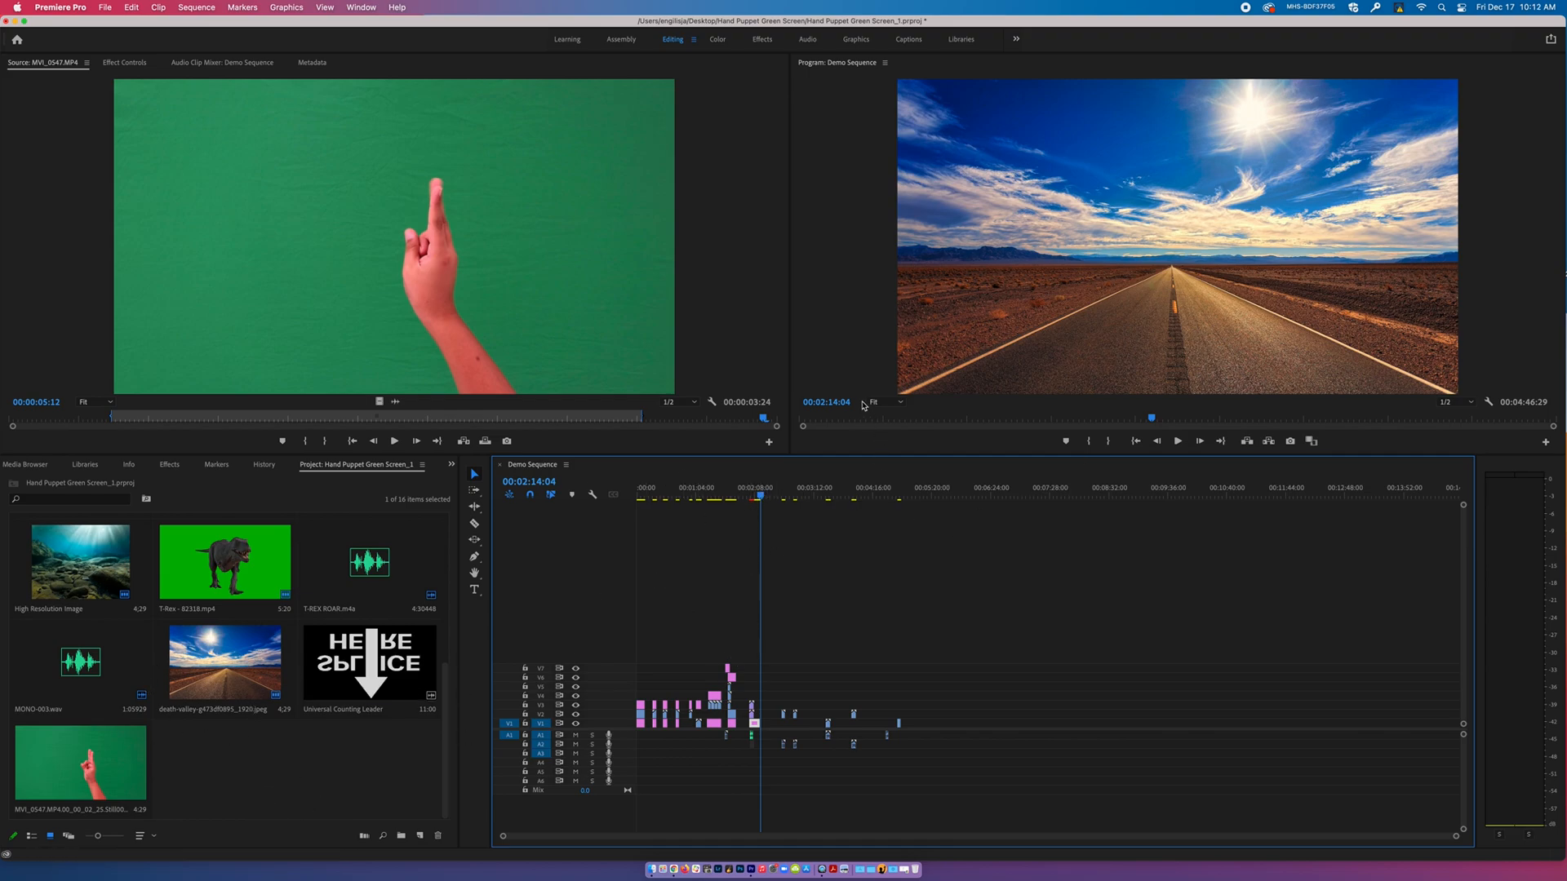
{"action": "left_click_drag", "start_coordinate": [846, 405], "coordinate": [821, 405]}
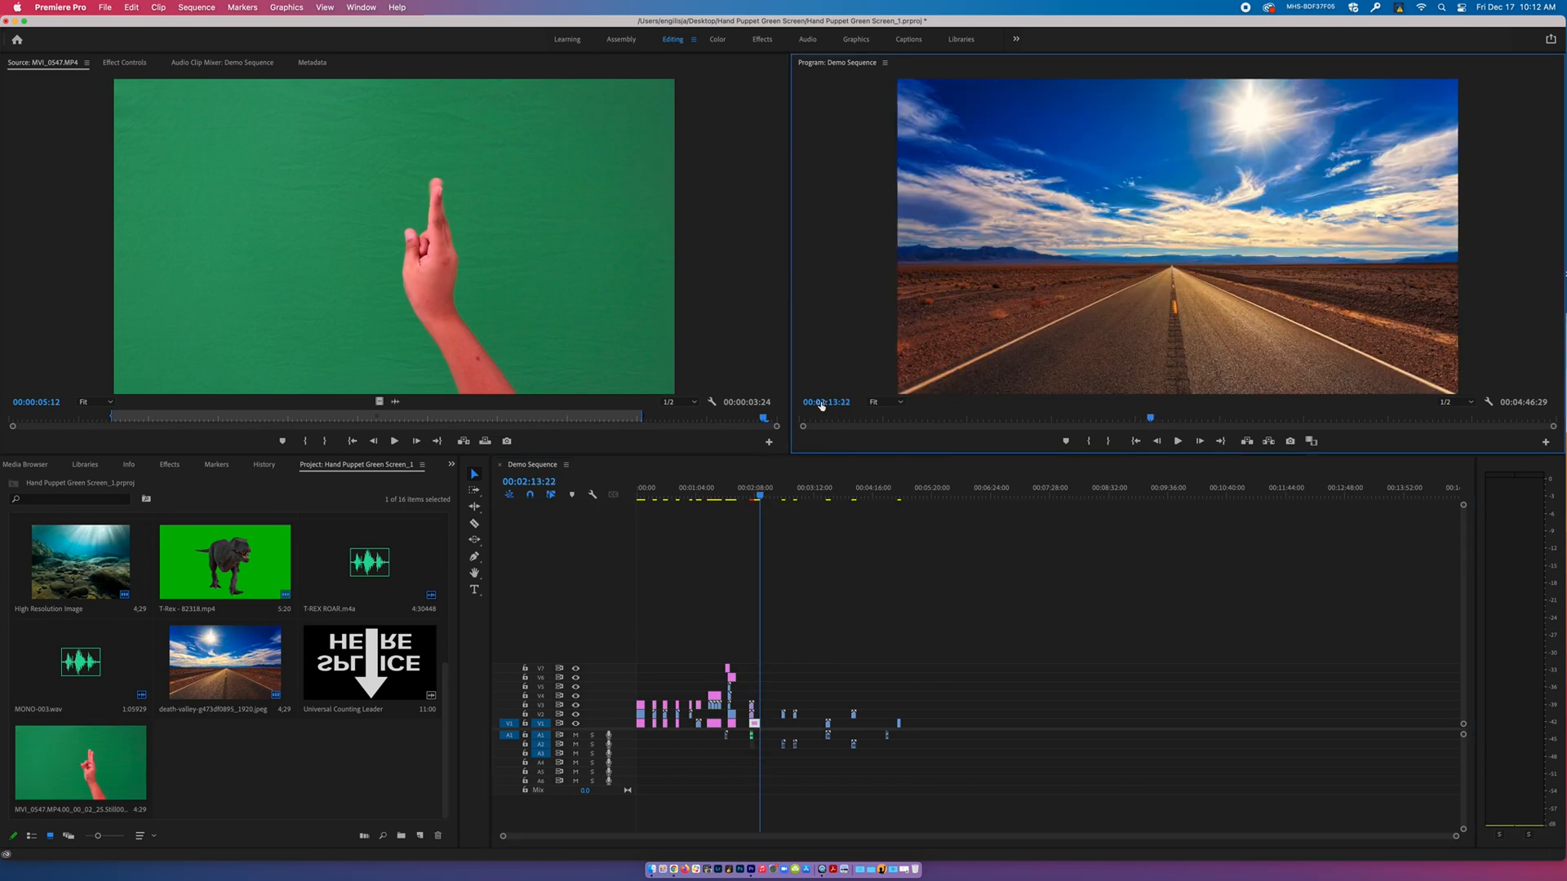
View the program monitor's desert road frame at 100% and 150% zoom, and restore the Fit zoom level.
{"action": "left_click", "coordinate": [899, 404]}
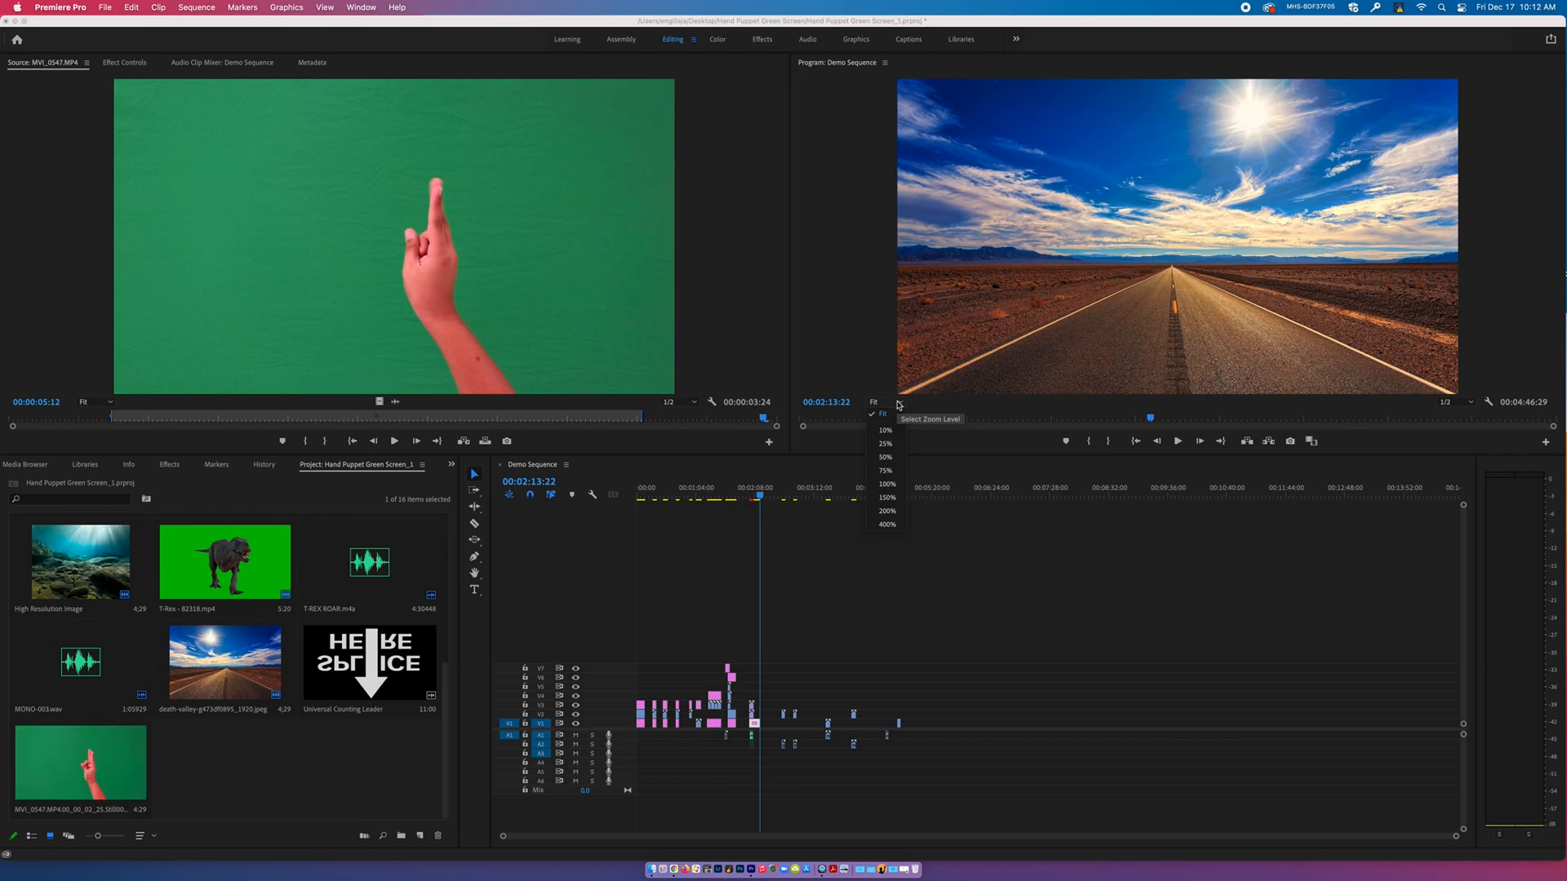
{"action": "left_click", "coordinate": [895, 484]}
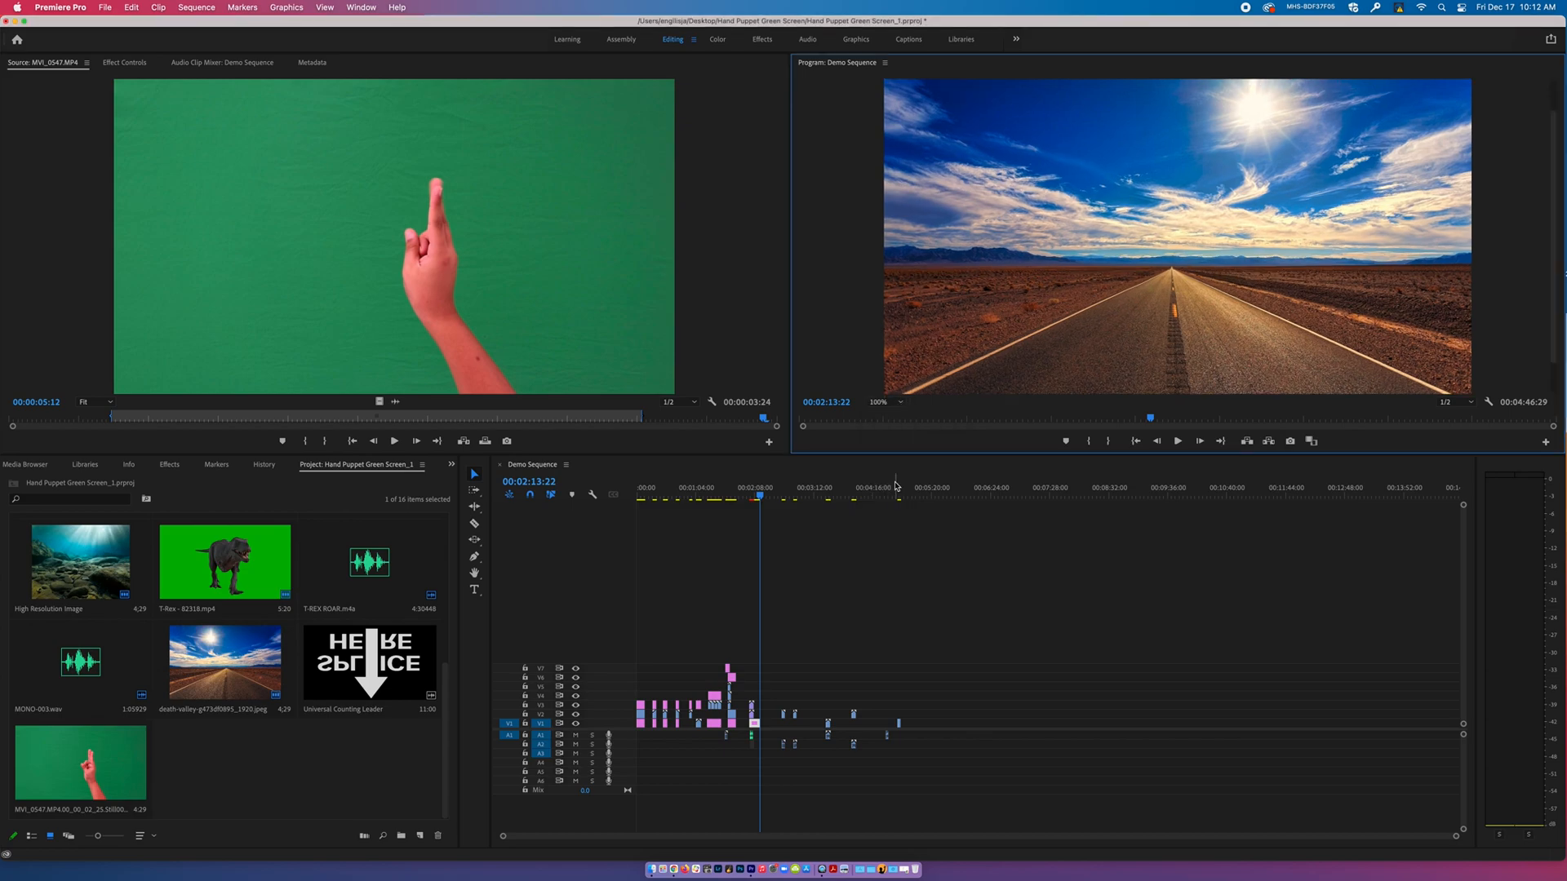
{"action": "left_click", "coordinate": [898, 400]}
{"action": "left_click", "coordinate": [887, 503]}
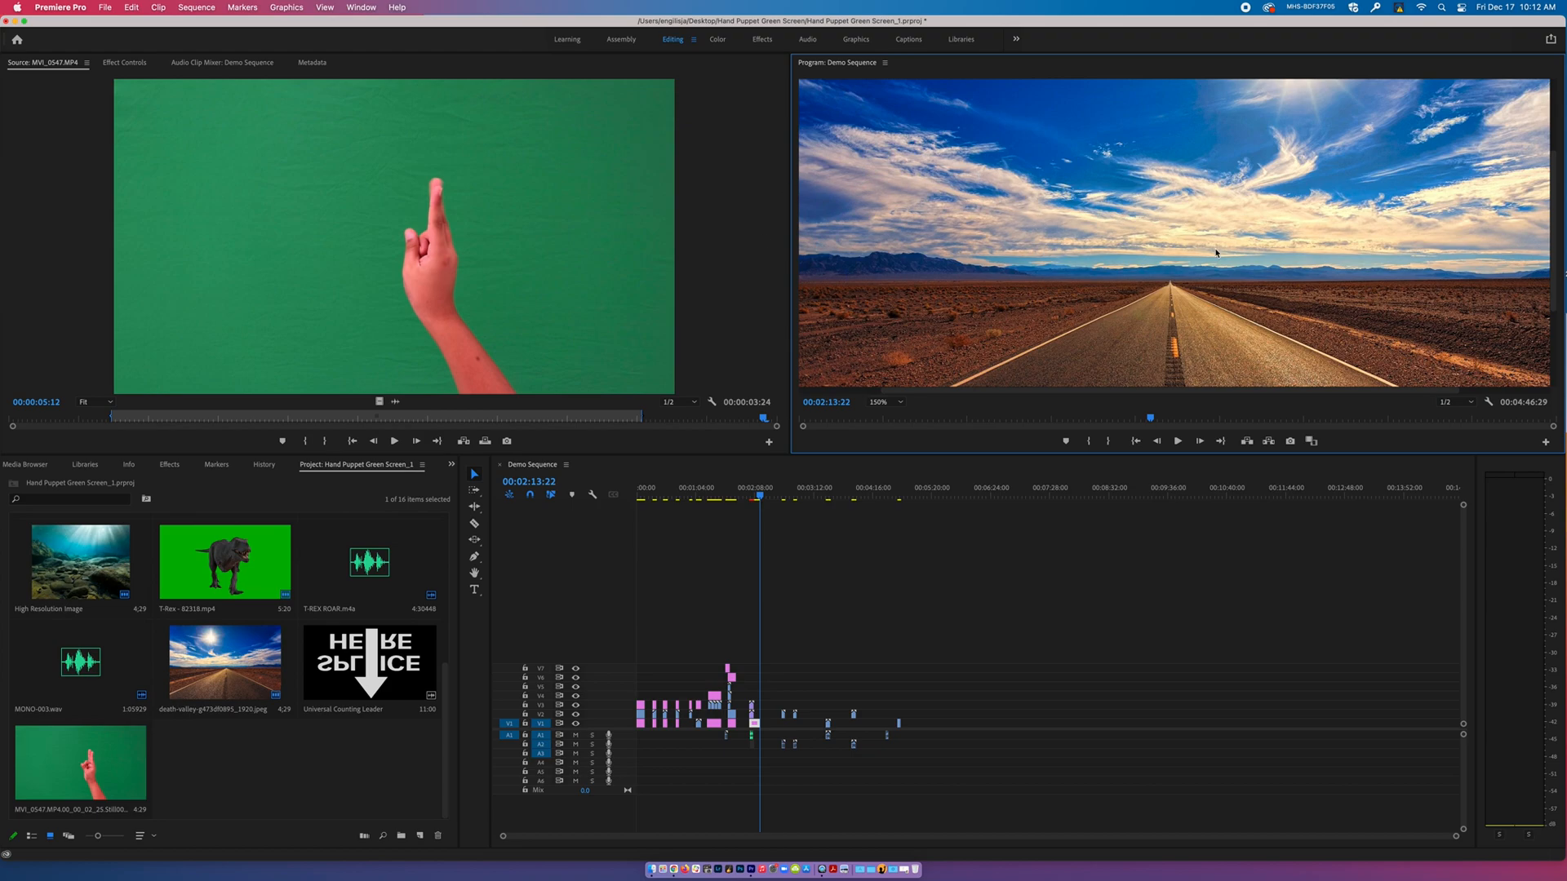
{"action": "left_click", "coordinate": [897, 401]}
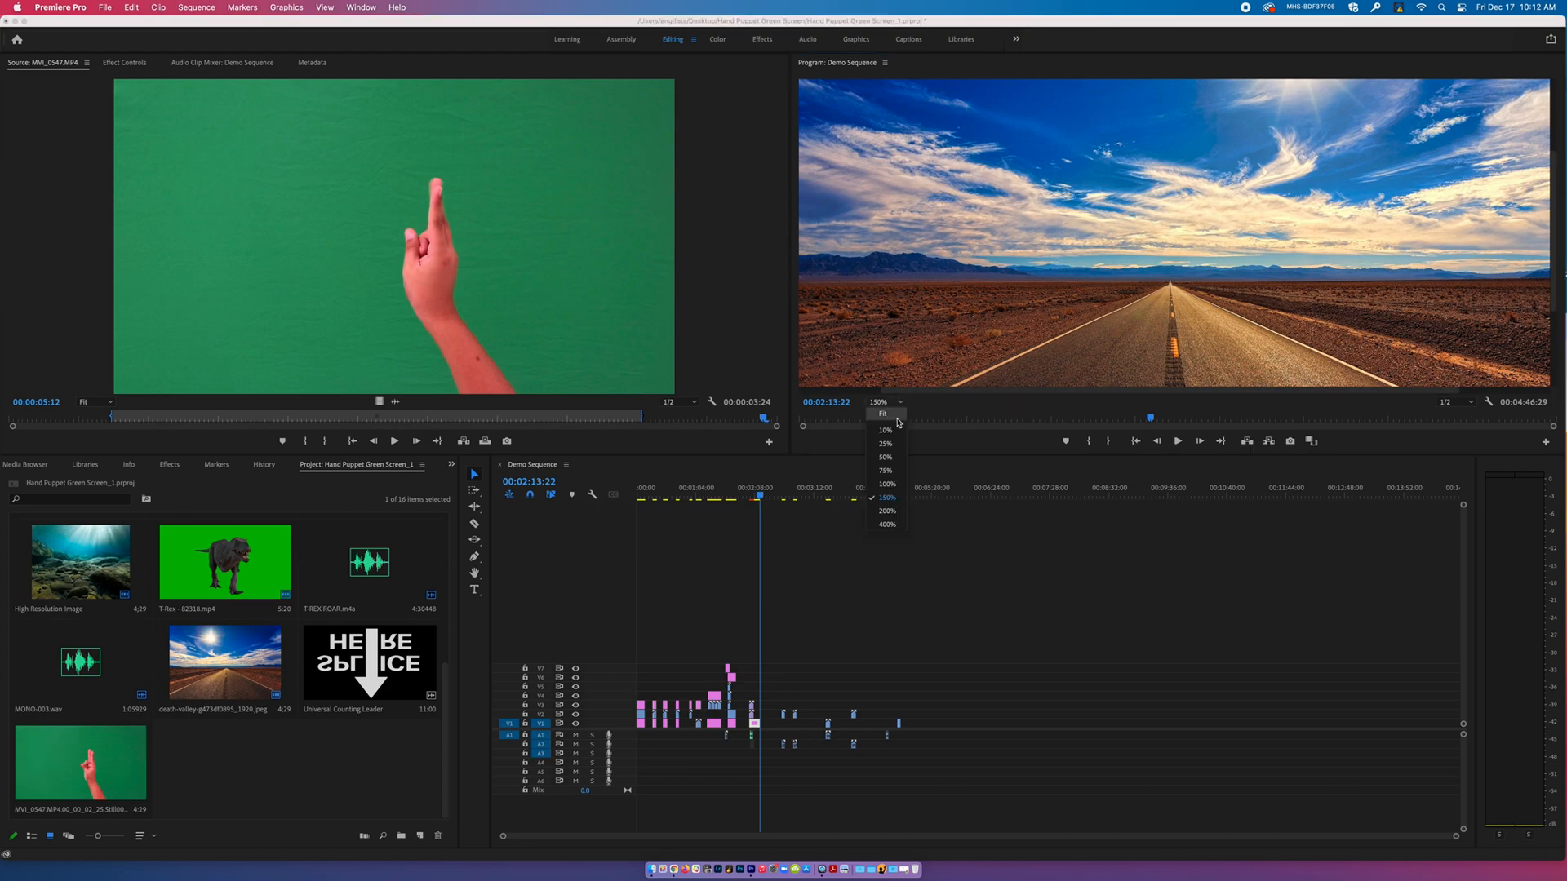
{"action": "left_click", "coordinate": [898, 418]}
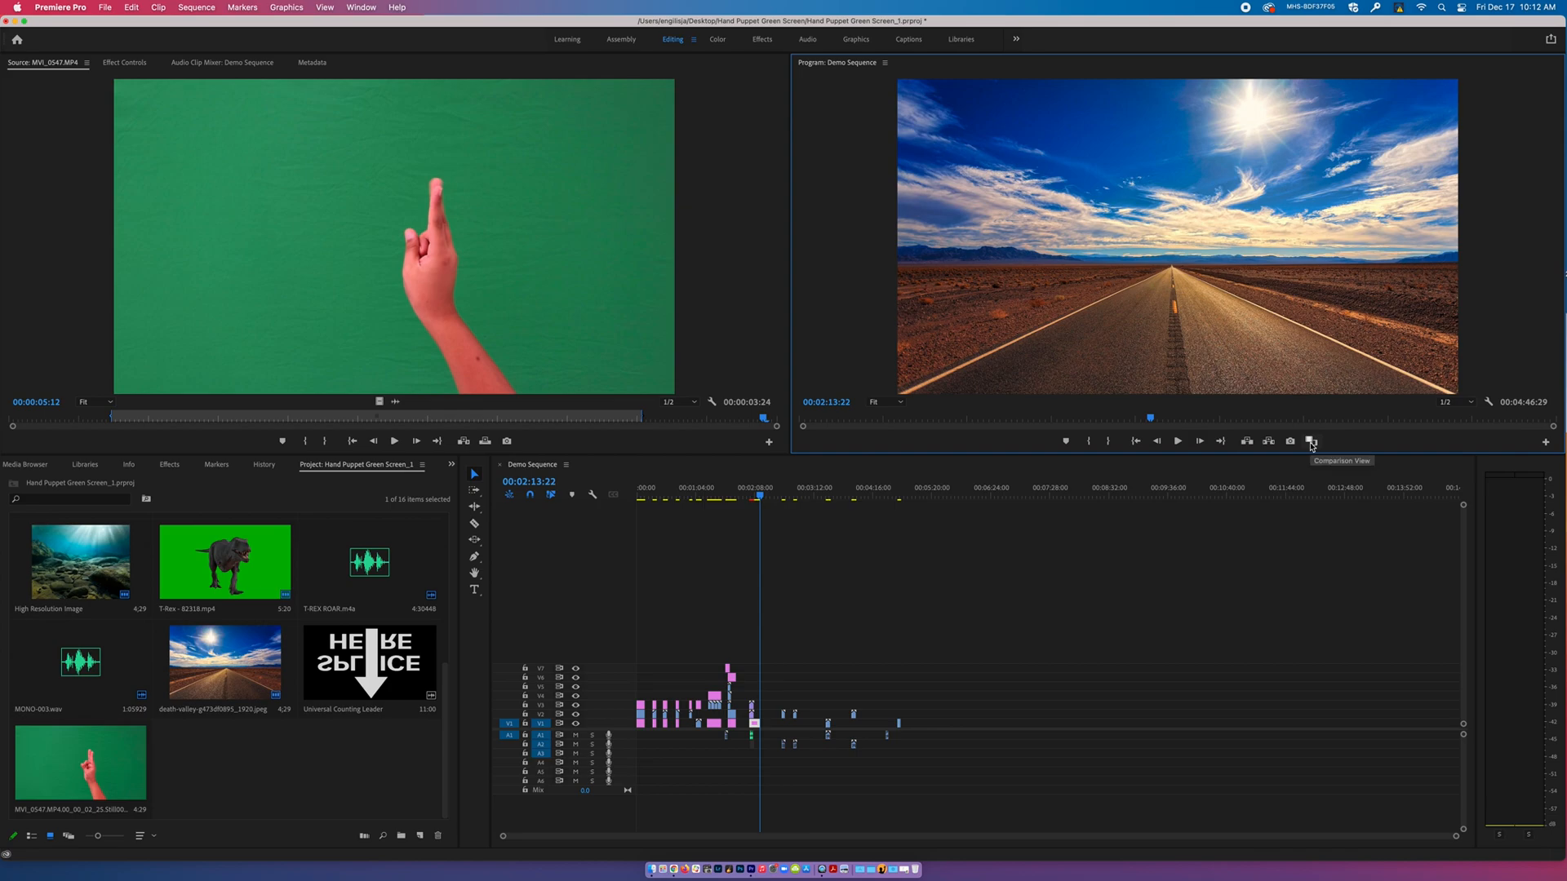
Compare the sequence's reference and current frames in Comparison View, move the playhead to 00:01:50:06, and restore the normal view.
{"action": "left_click", "coordinate": [1311, 441]}
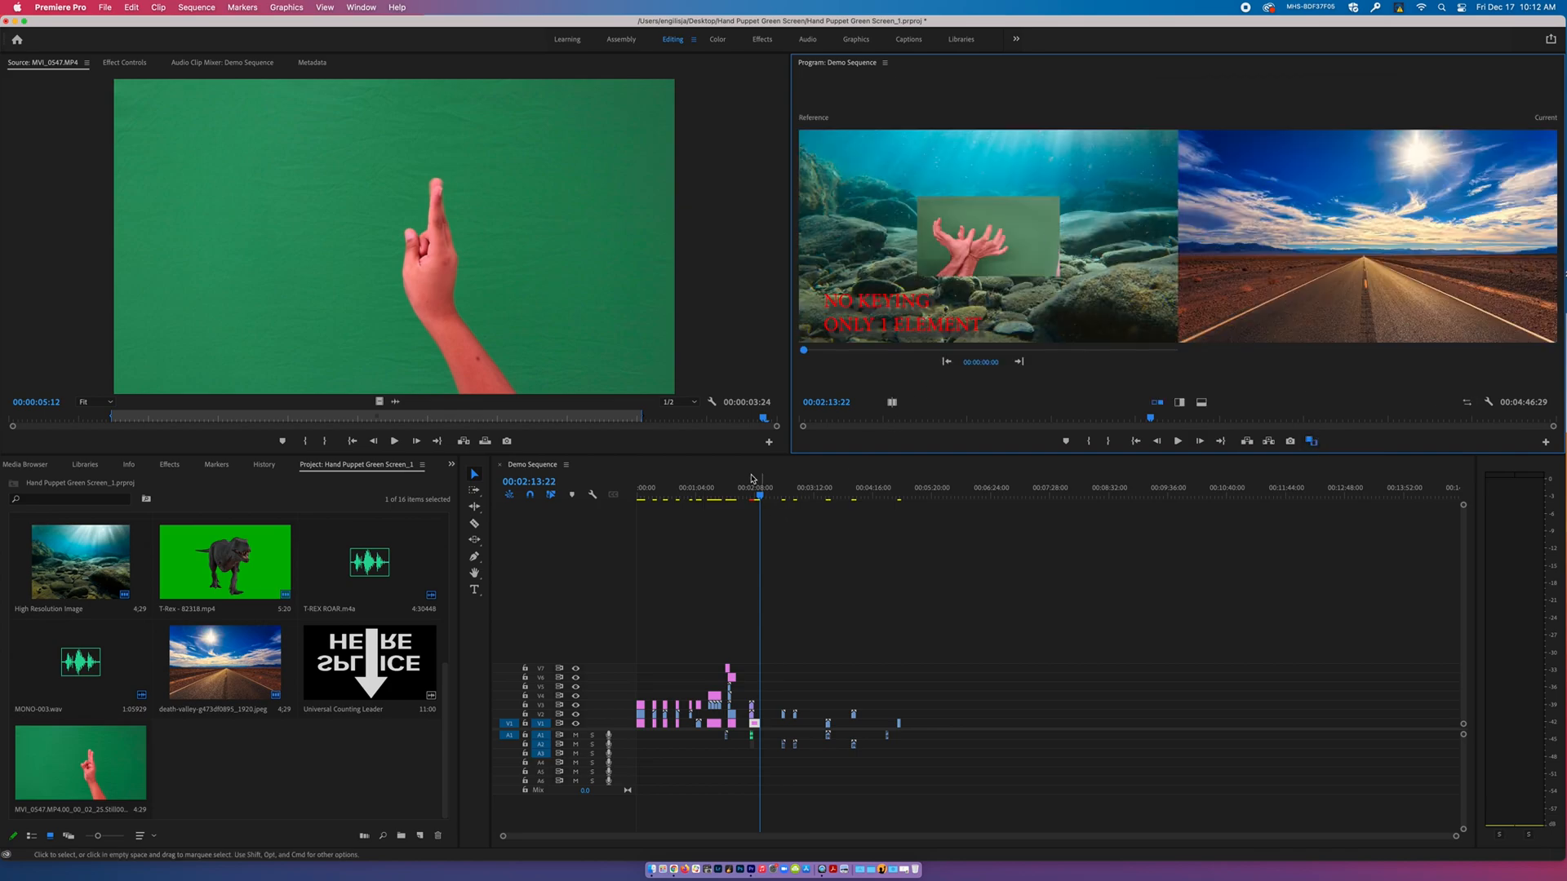
{"action": "left_click_drag", "start_coordinate": [764, 496], "coordinate": [738, 522]}
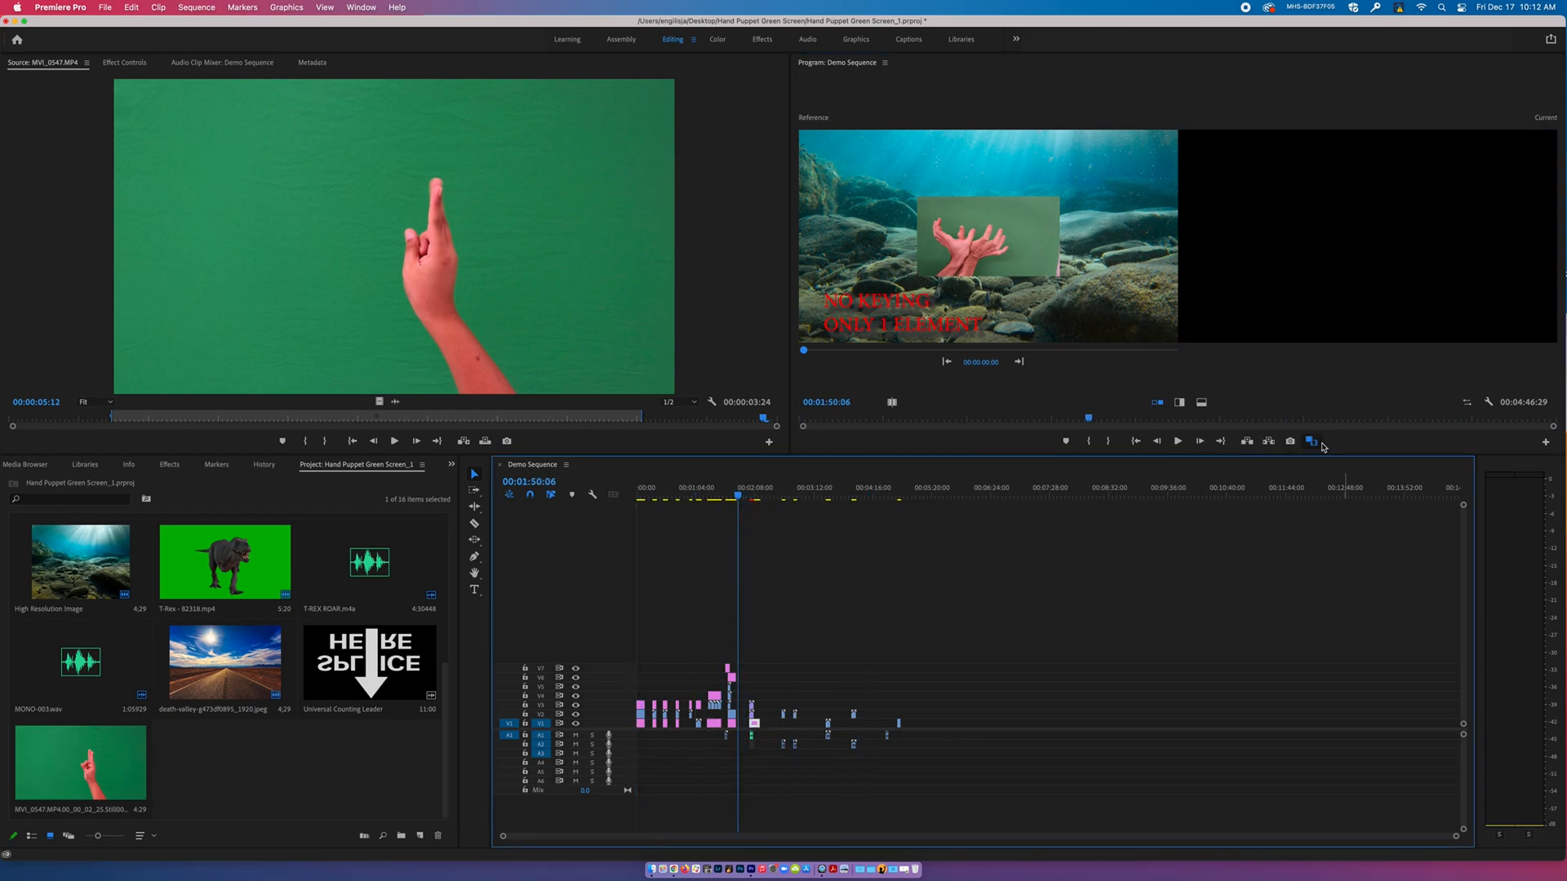
{"action": "left_click", "coordinate": [1312, 440]}
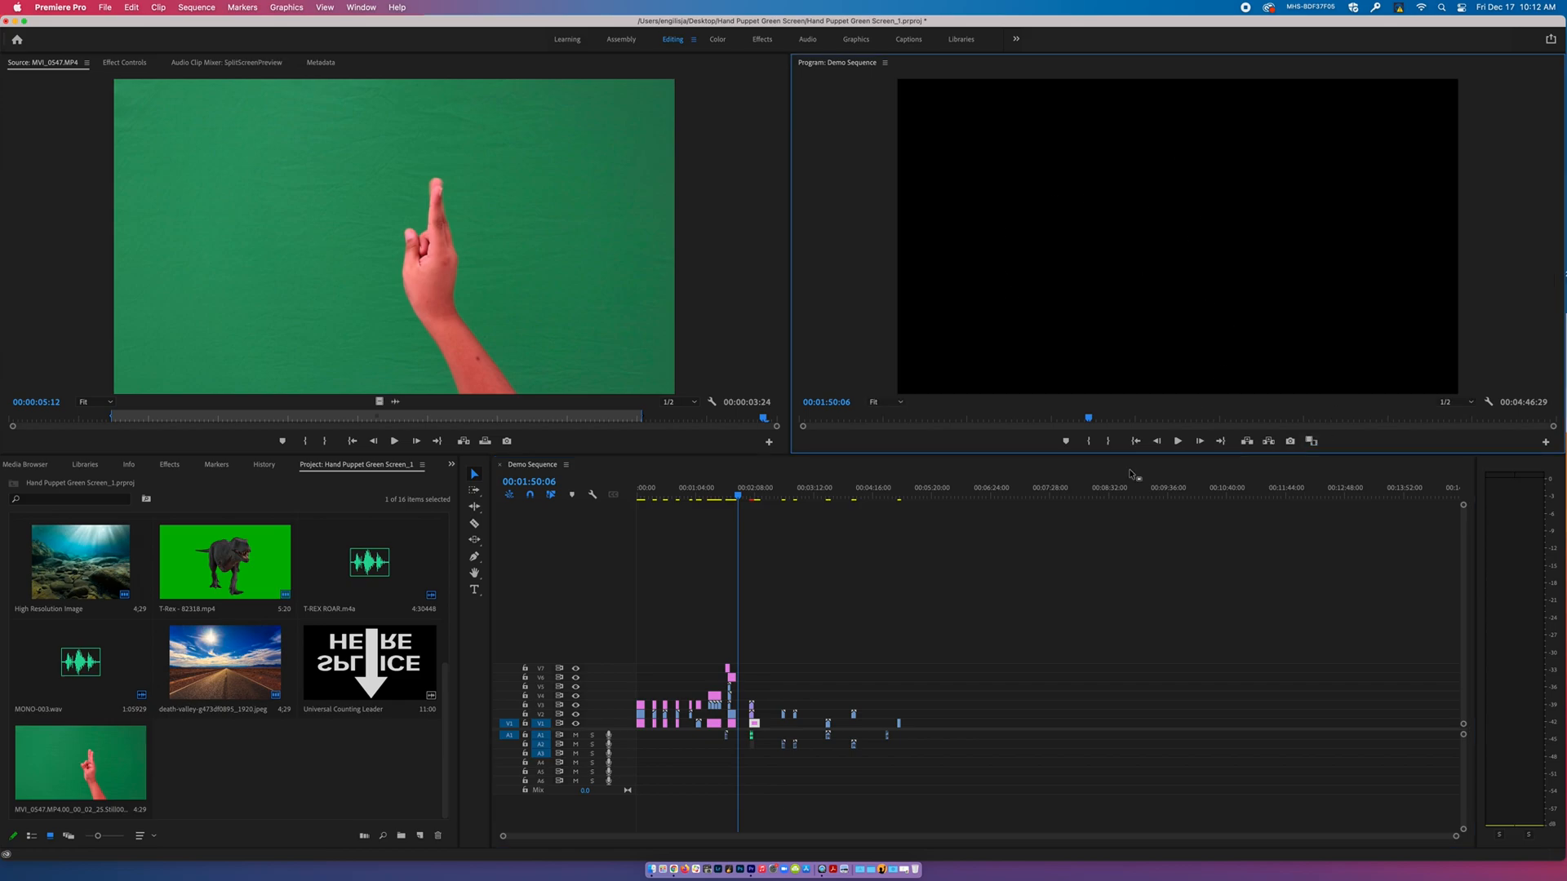
Move the playhead back to the sky background clip and turn on rulers and guides in the program monitor.
{"action": "left_click_drag", "start_coordinate": [733, 498], "coordinate": [714, 502]}
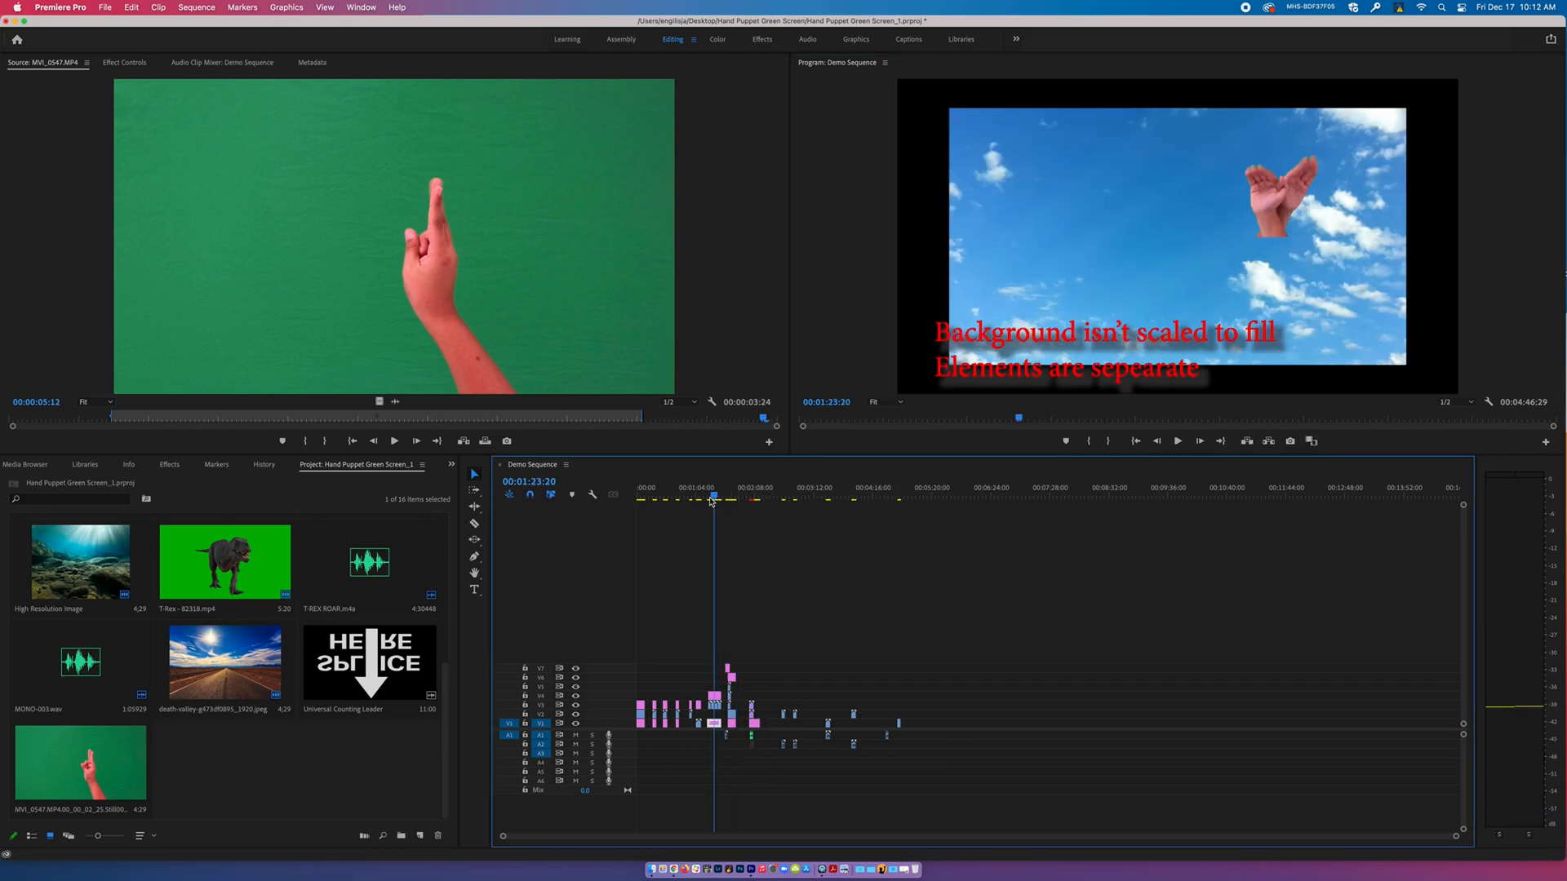
{"action": "left_click", "coordinate": [1489, 402]}
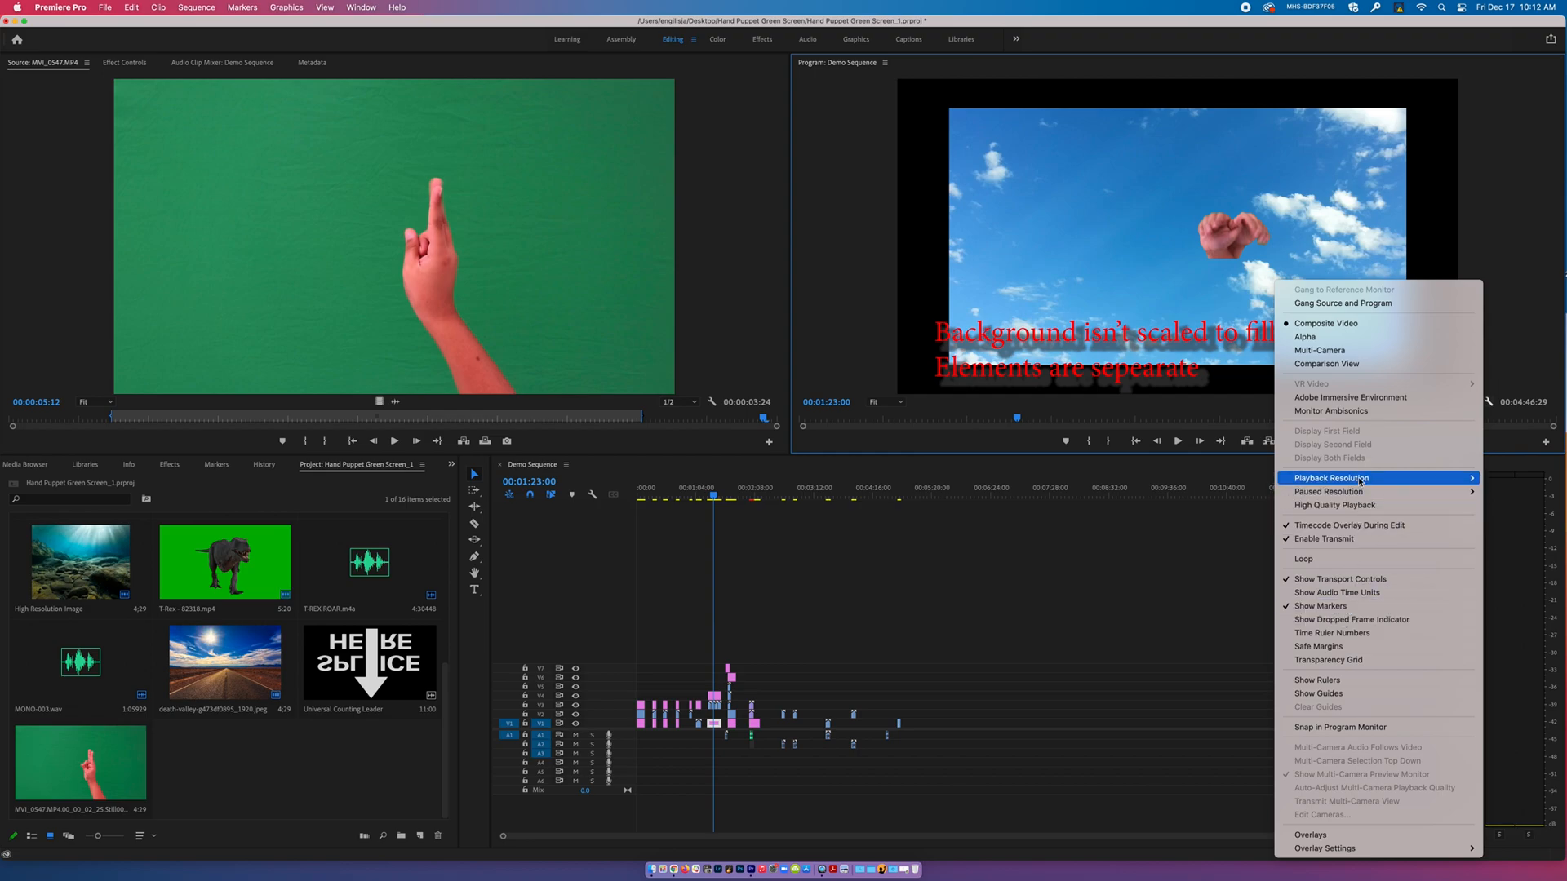
{"action": "left_click", "coordinate": [1335, 681]}
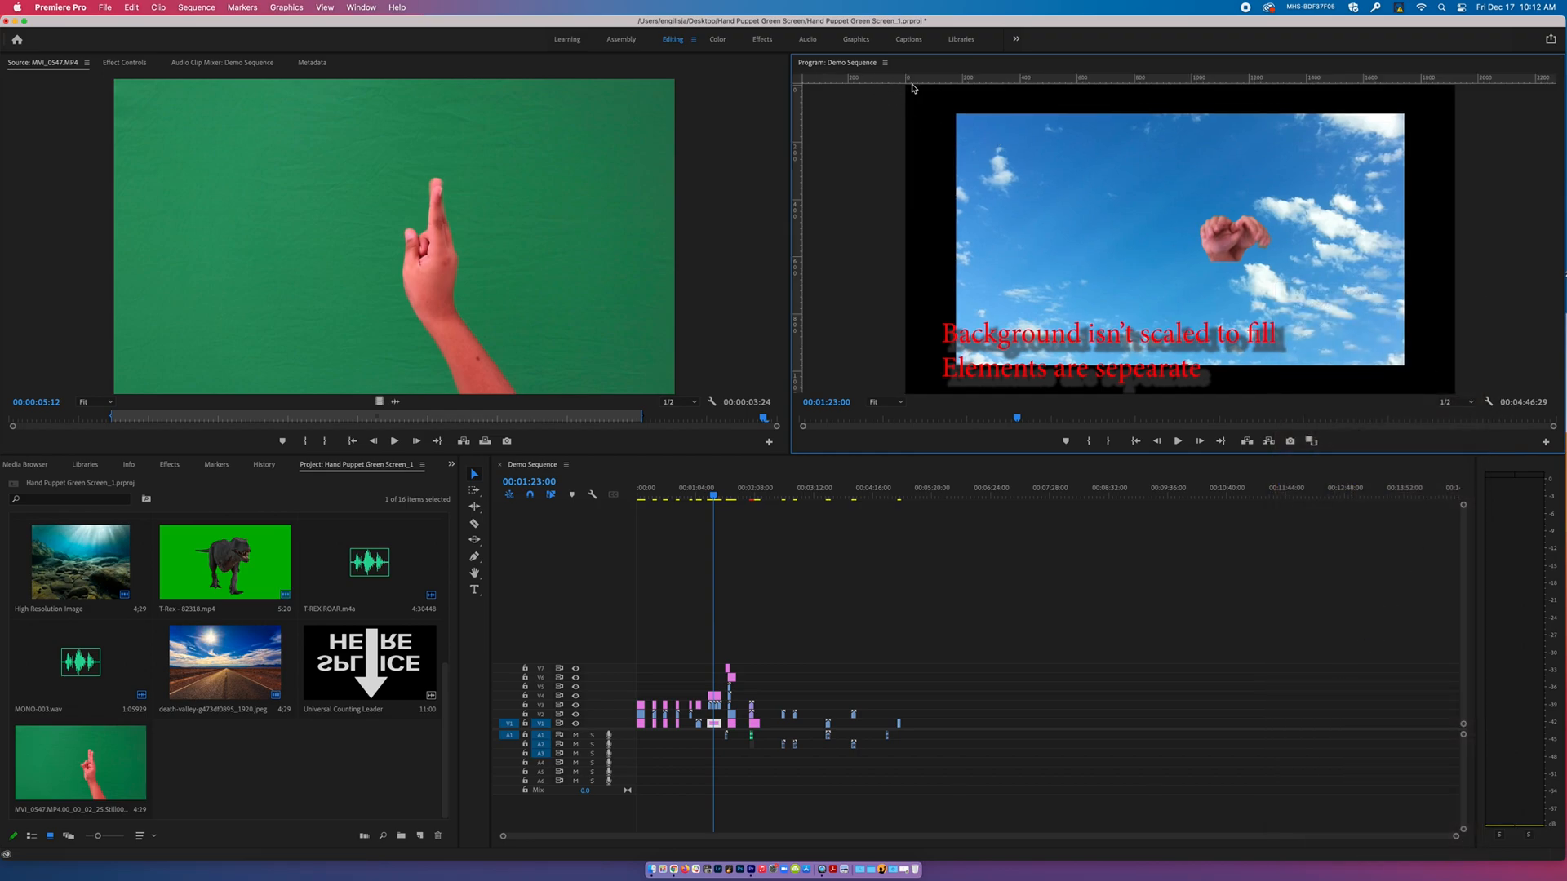
{"action": "left_click", "coordinate": [1489, 402]}
{"action": "left_click", "coordinate": [1318, 693]}
{"action": "left_click", "coordinate": [1487, 401]}
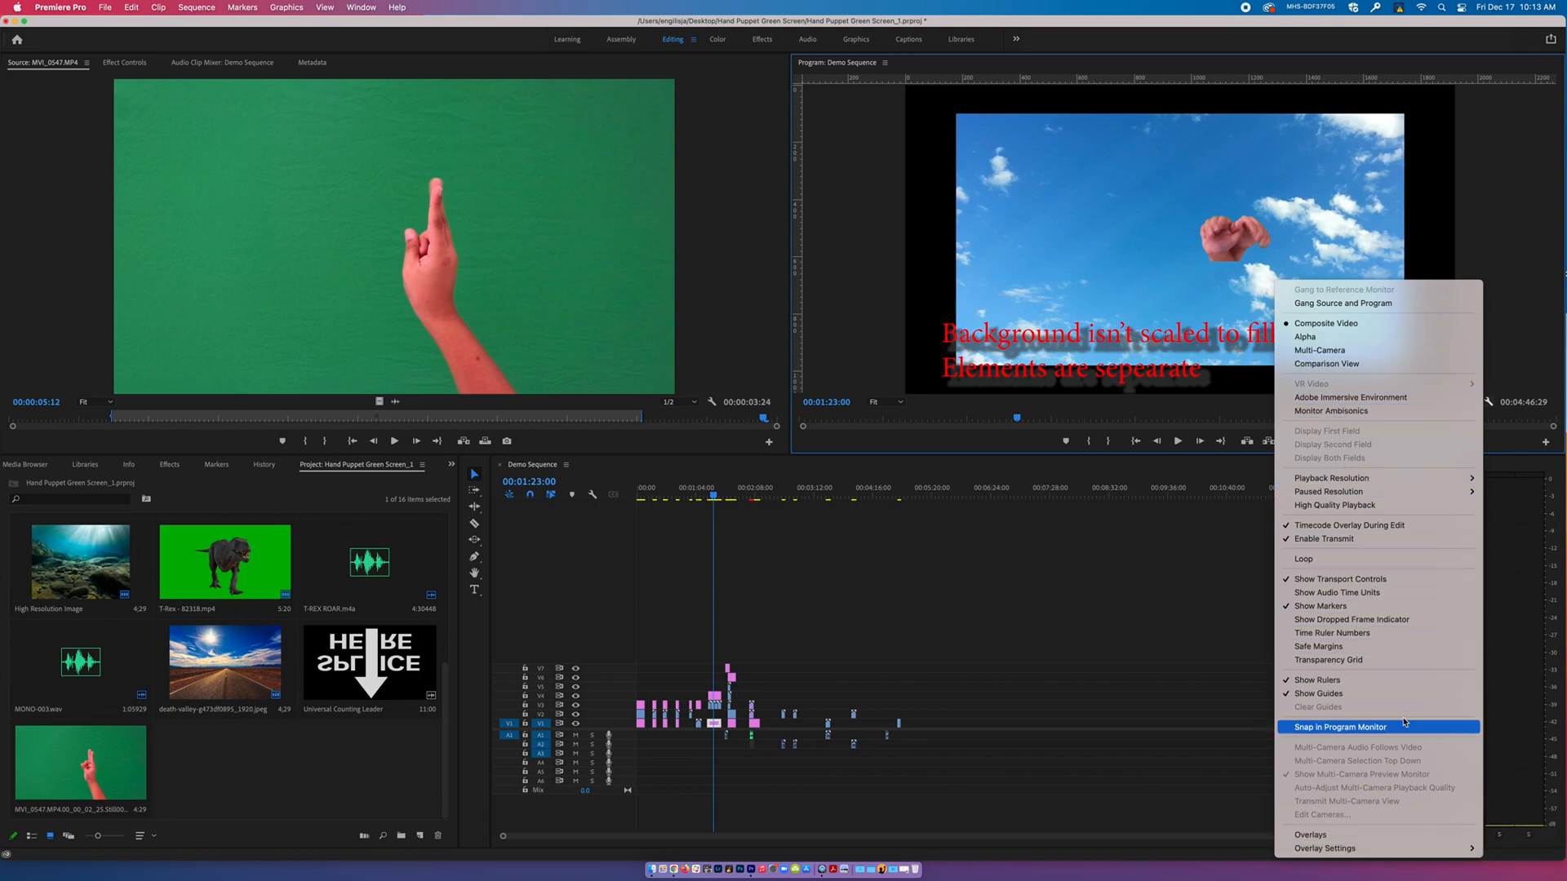
{"action": "left_click", "coordinate": [1496, 161]}
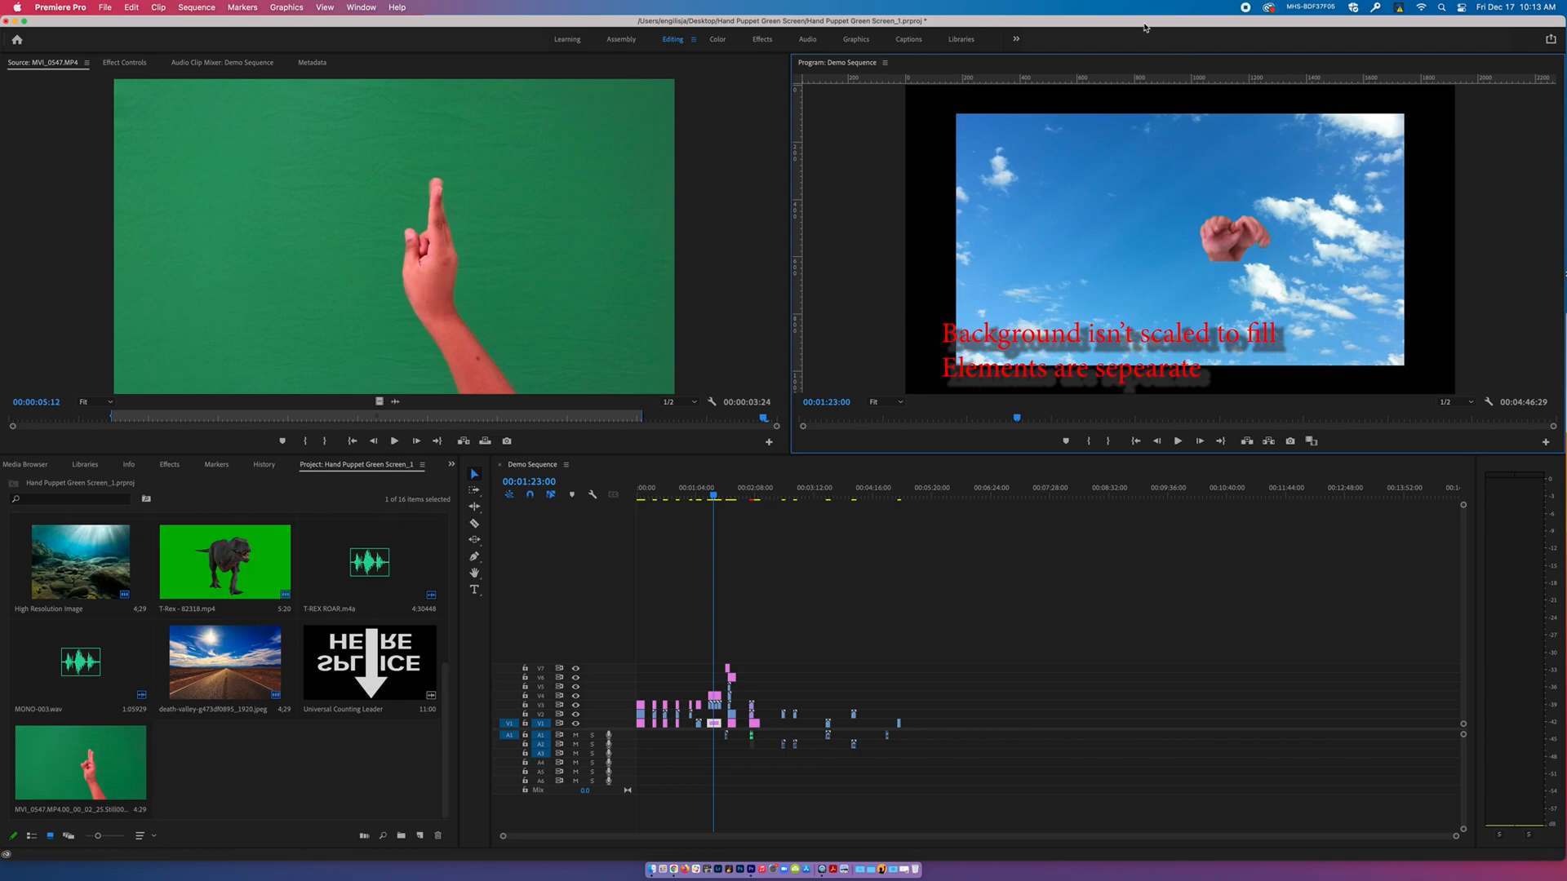
Scrub the Demo Sequence timeline from 00:00:07:29 to 00:01:09:02 and return the playhead to the start.
{"action": "left_click_drag", "start_coordinate": [787, 534], "coordinate": [647, 539]}
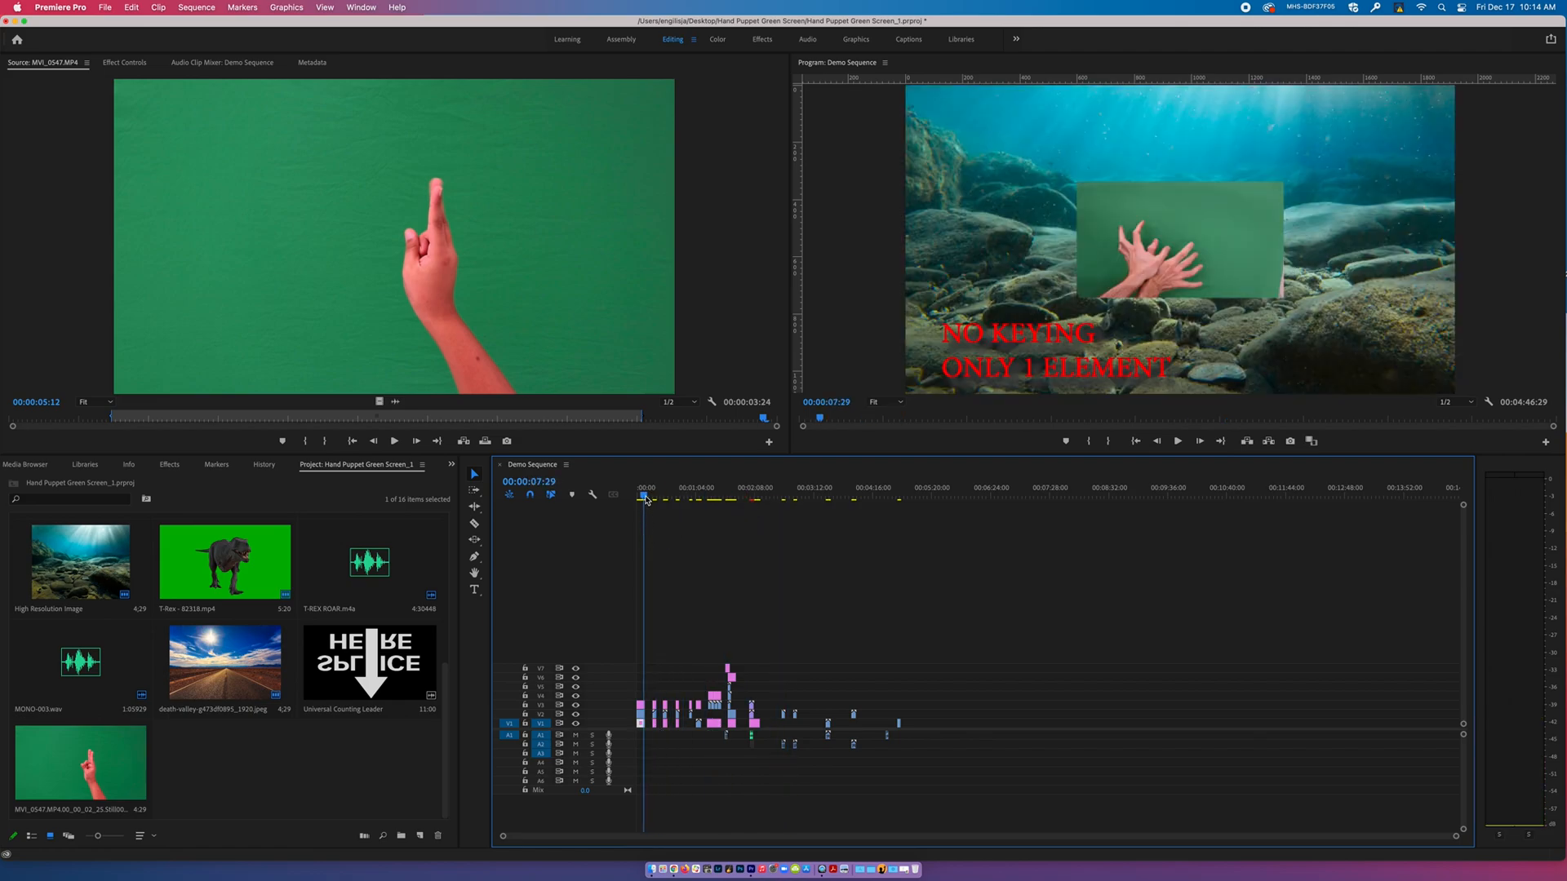
{"action": "left_click_drag", "start_coordinate": [646, 499], "coordinate": [701, 495]}
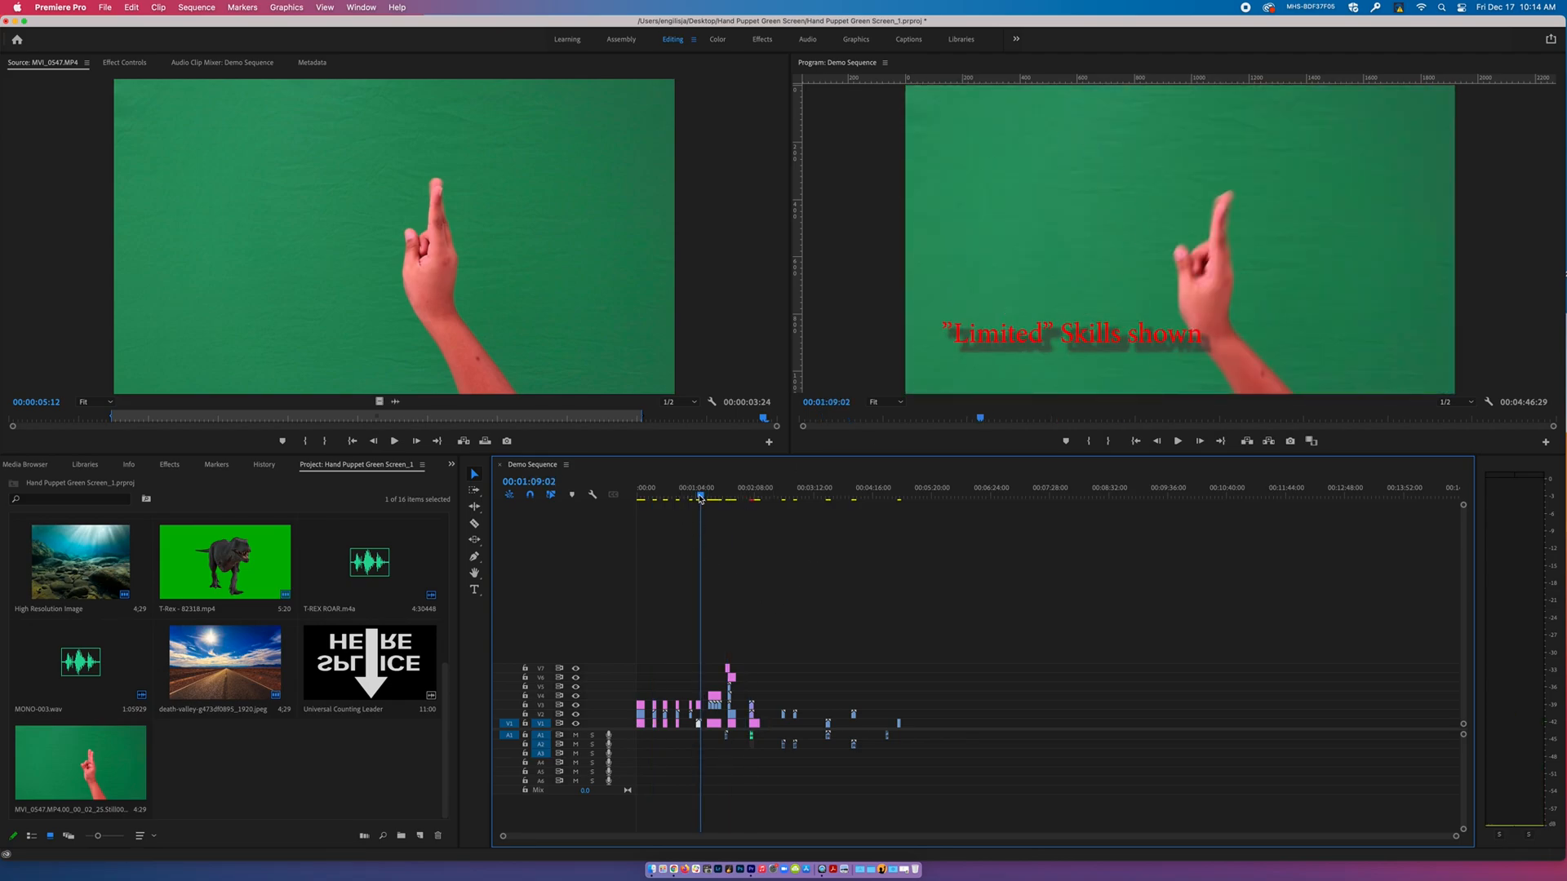
{"action": "left_click_drag", "start_coordinate": [701, 500], "coordinate": [600, 502]}
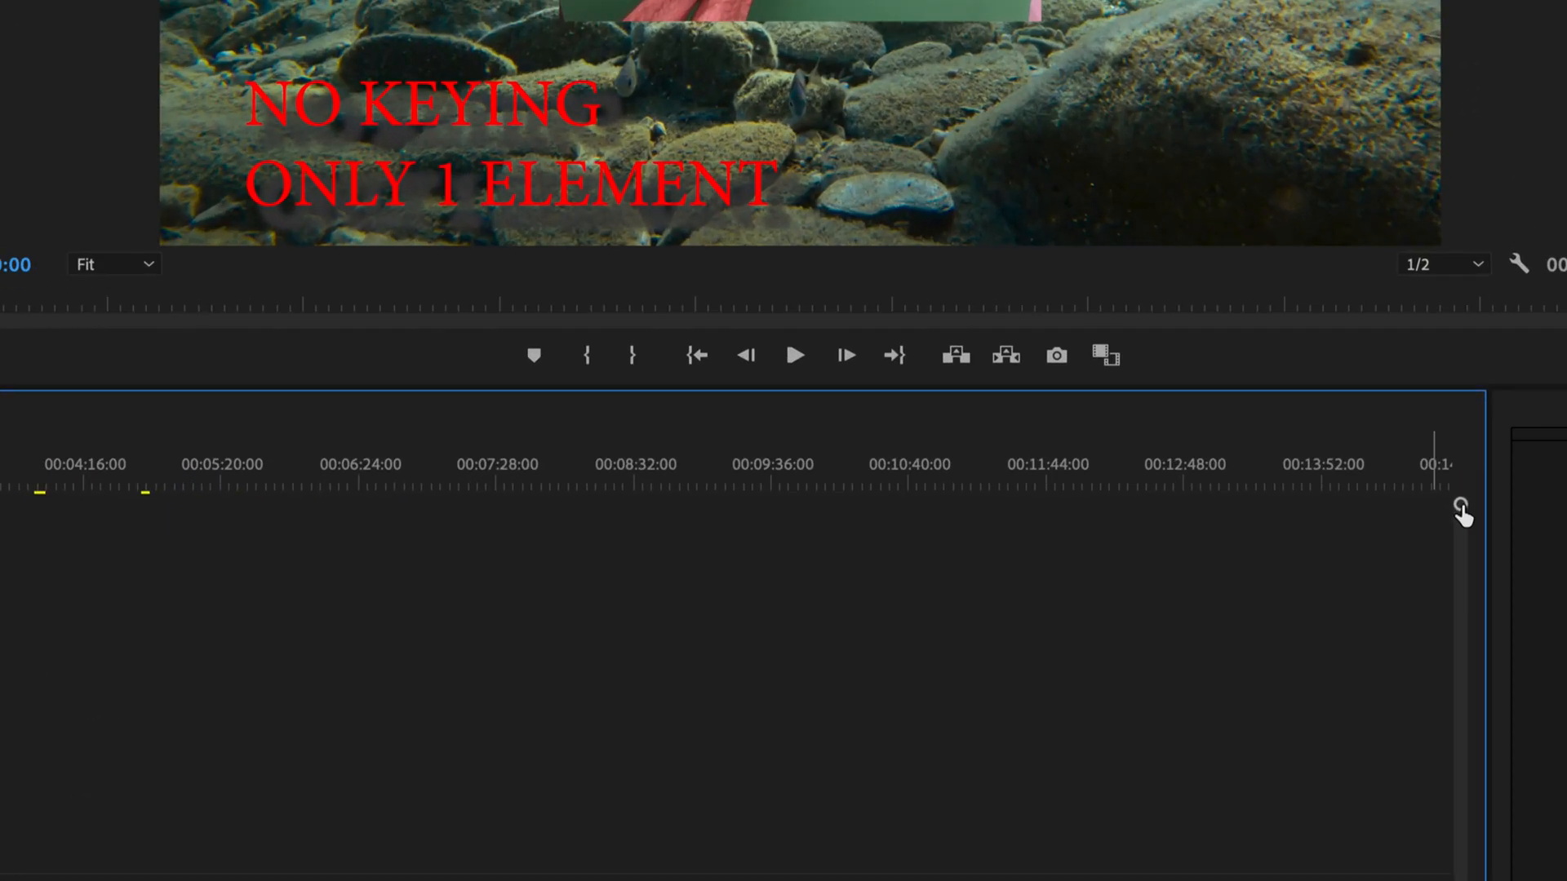
Increase the timeline's video and audio track heights and place the playhead on the three-element underwater section at 00:01:40:08.
{"action": "left_click_drag", "start_coordinate": [1463, 507], "coordinate": [1463, 549]}
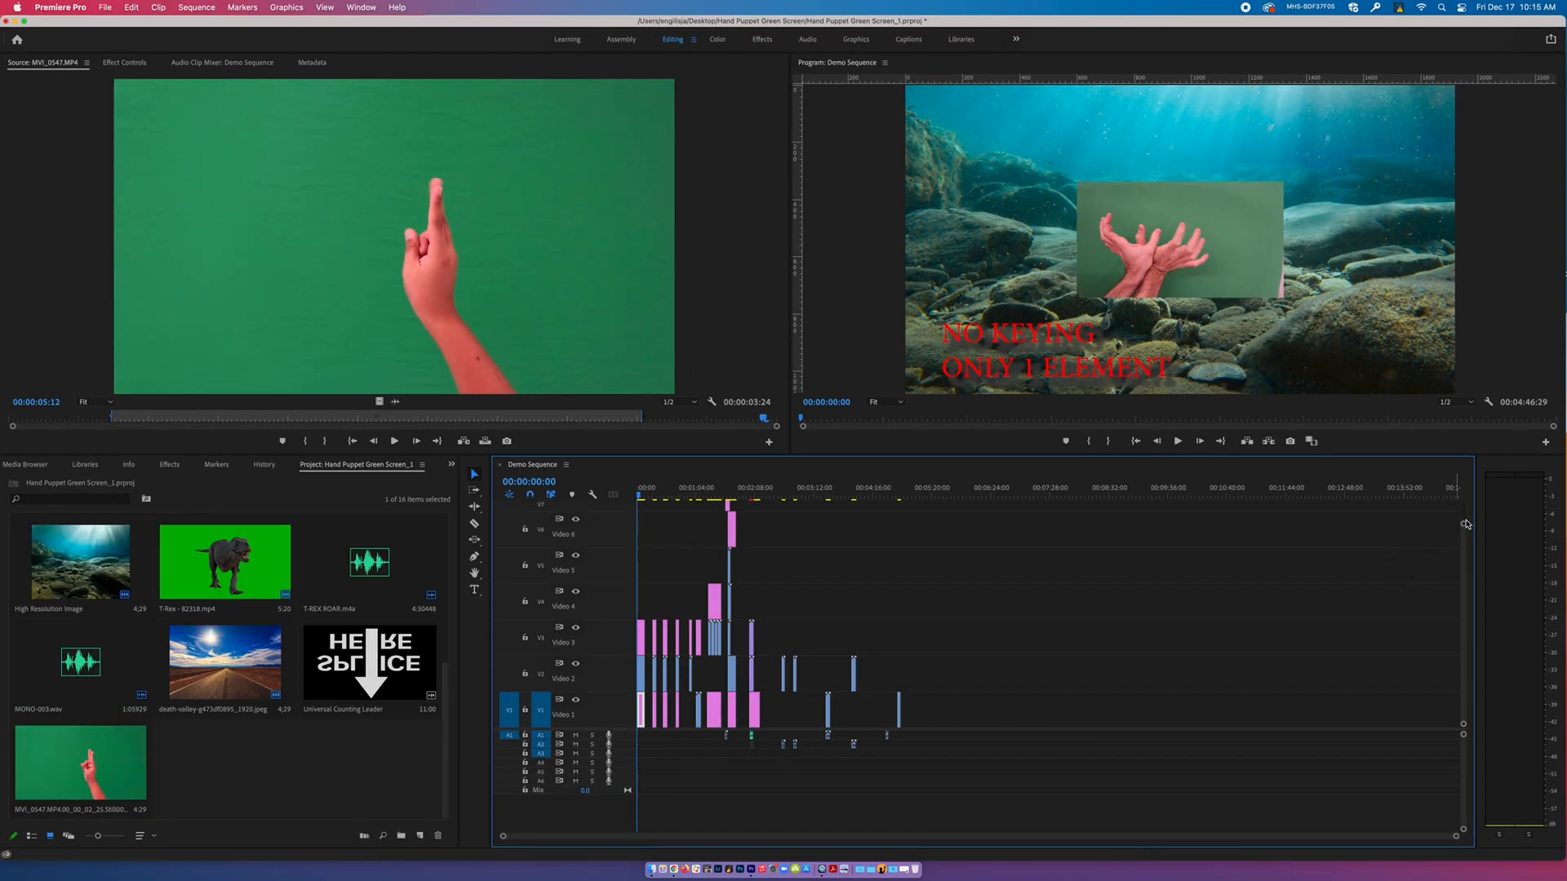
{"action": "left_click_drag", "start_coordinate": [1464, 528], "coordinate": [1467, 511]}
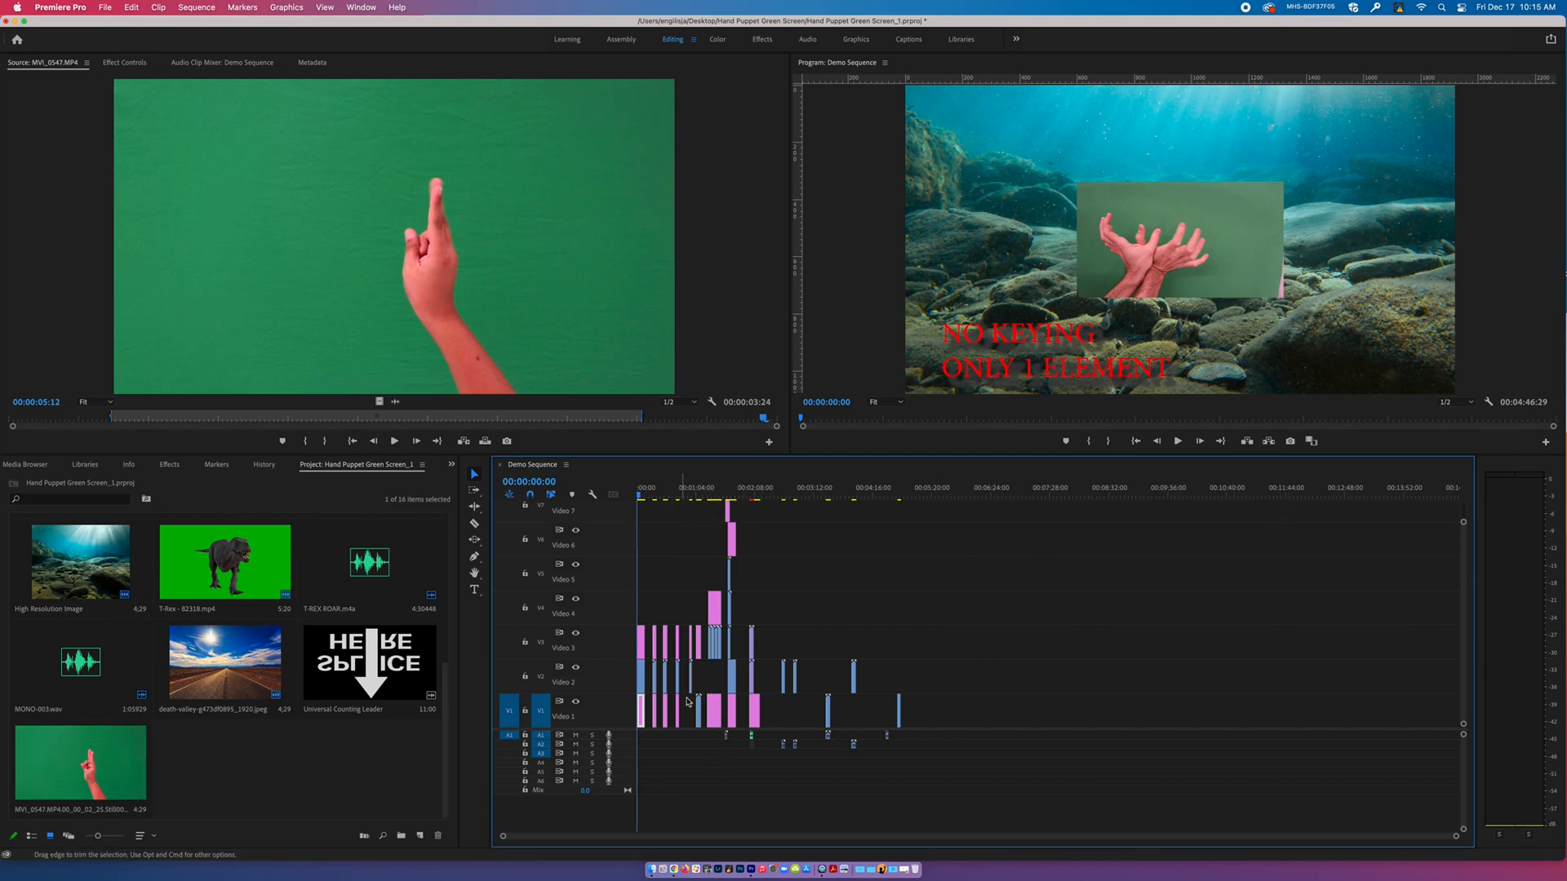
{"action": "left_click_drag", "start_coordinate": [742, 501], "coordinate": [729, 506]}
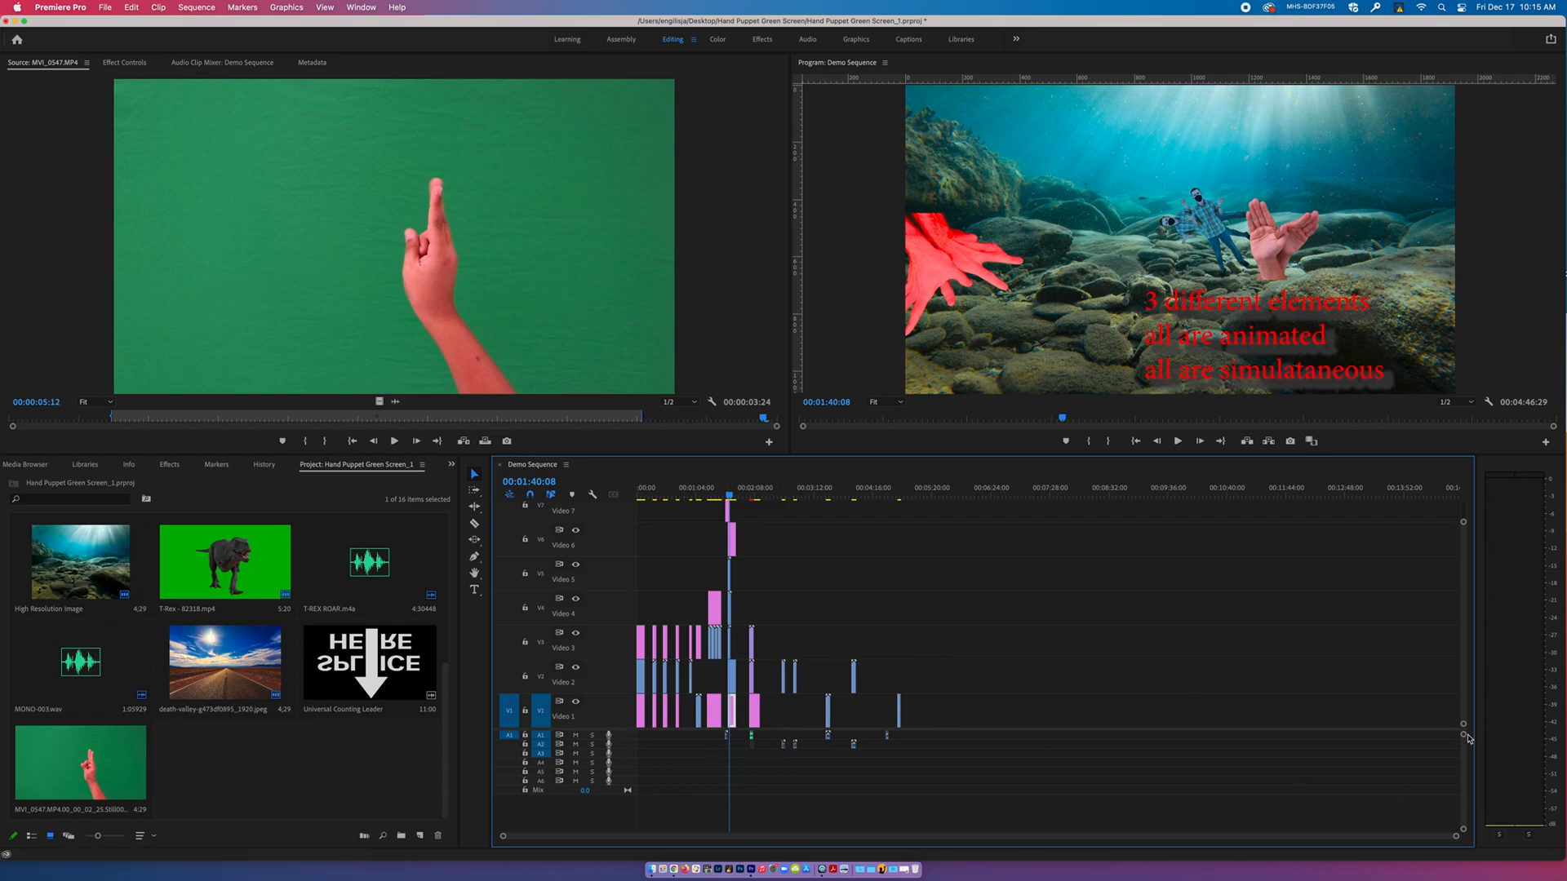
{"action": "left_click_drag", "start_coordinate": [1465, 734], "coordinate": [1465, 746]}
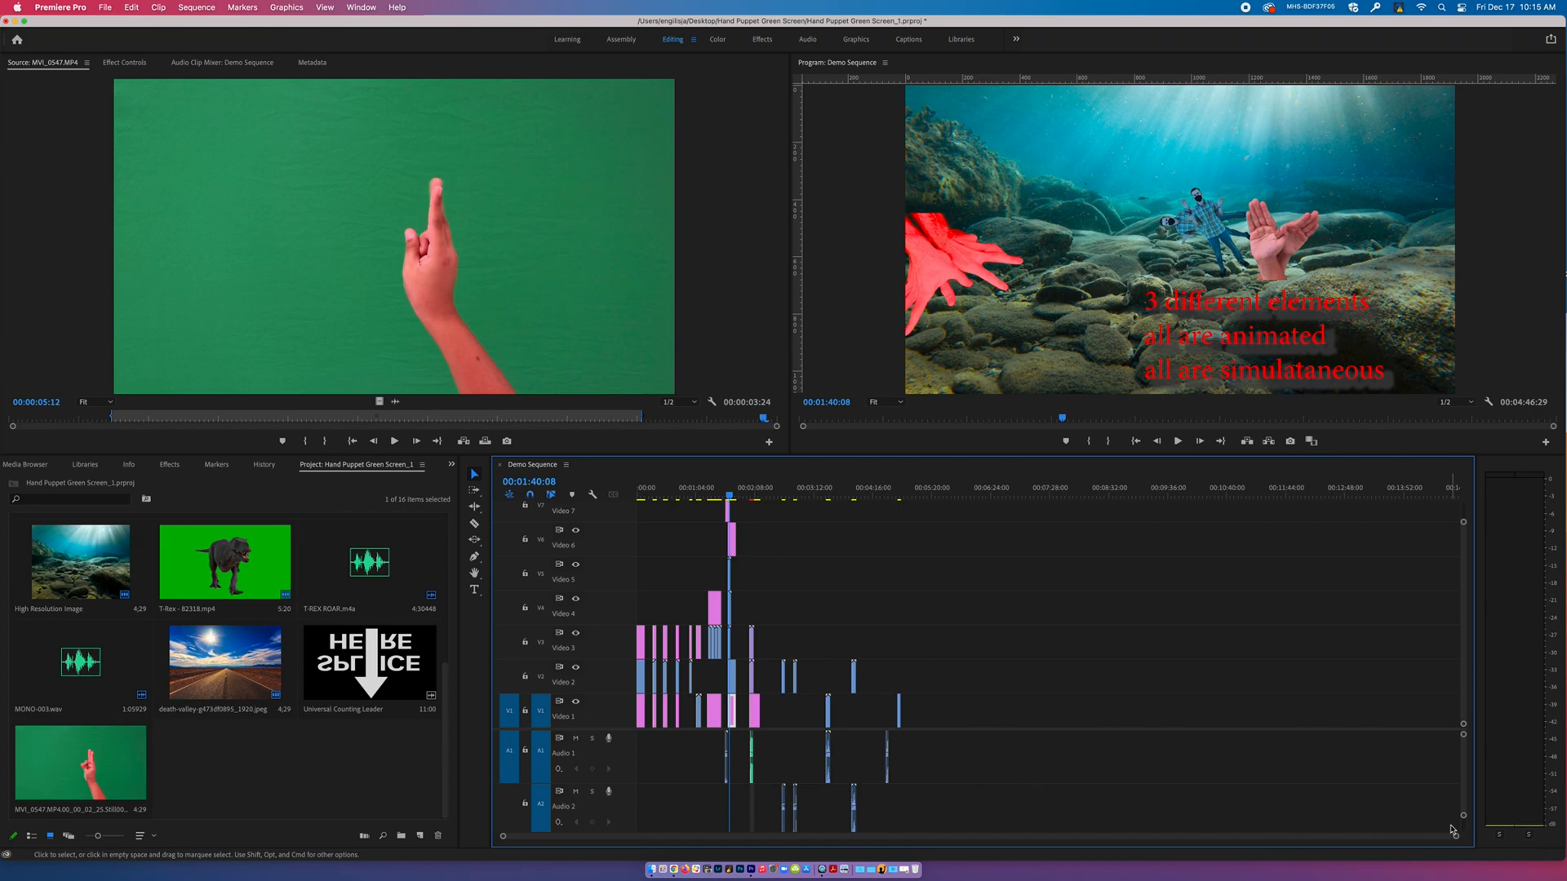
Zoom the timeline in to individual frames around the playhead and step the playhead back to 00:01:40:06.
{"action": "mouse_move", "coordinate": [1455, 839]}
{"action": "left_mouse_down"}
{"action": "mouse_move", "coordinate": [1440, 839]}
{"action": "mouse_move", "coordinate": [1455, 837]}
{"action": "left_mouse_up"}
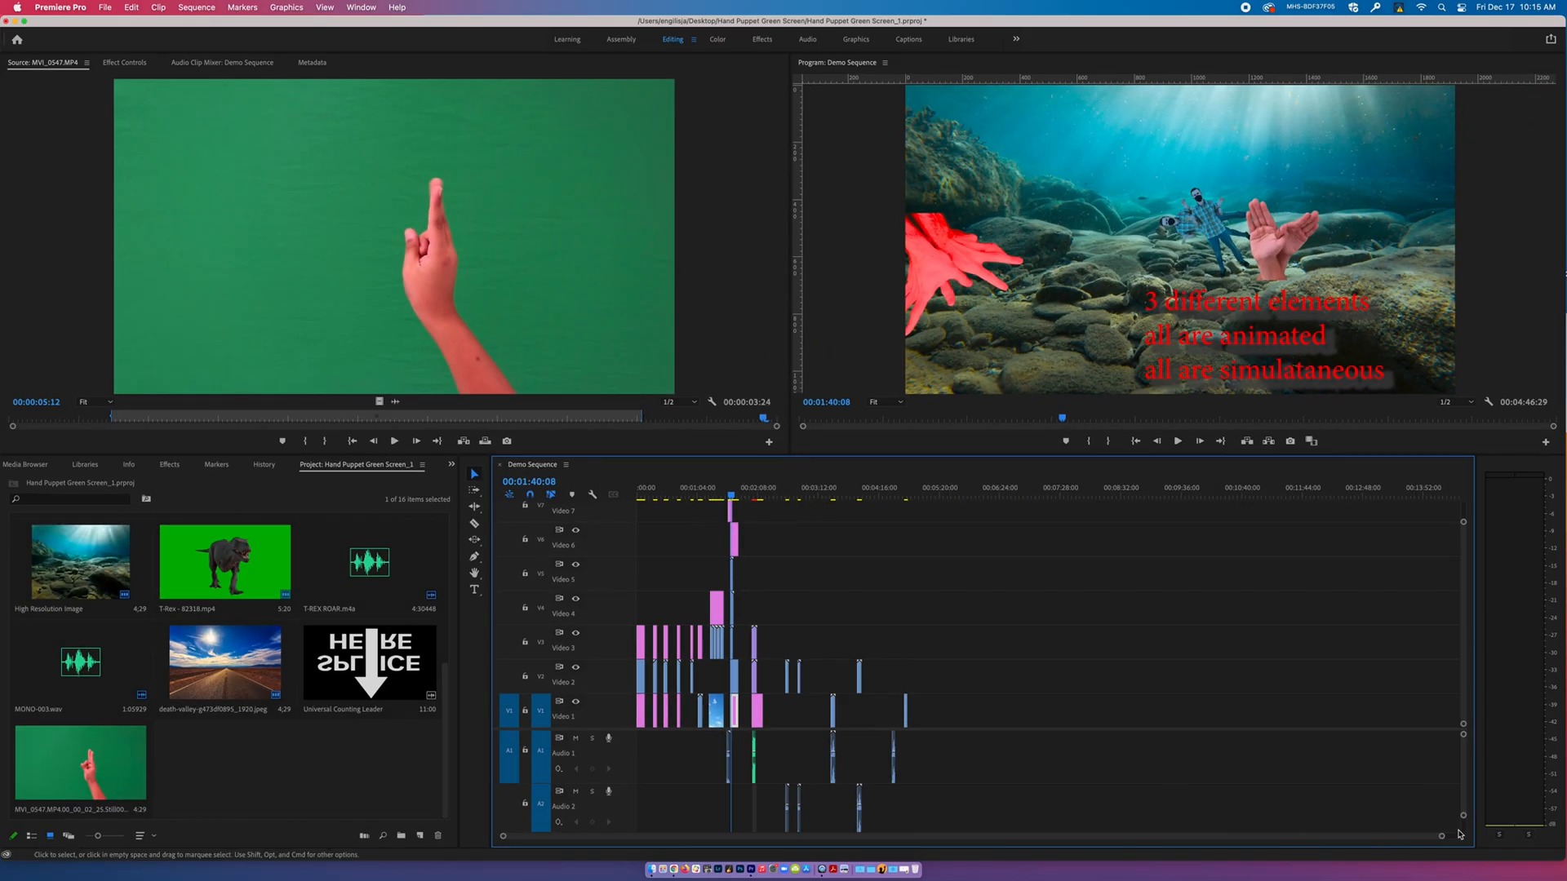
{"action": "left_click_drag", "start_coordinate": [1445, 838], "coordinate": [1210, 817]}
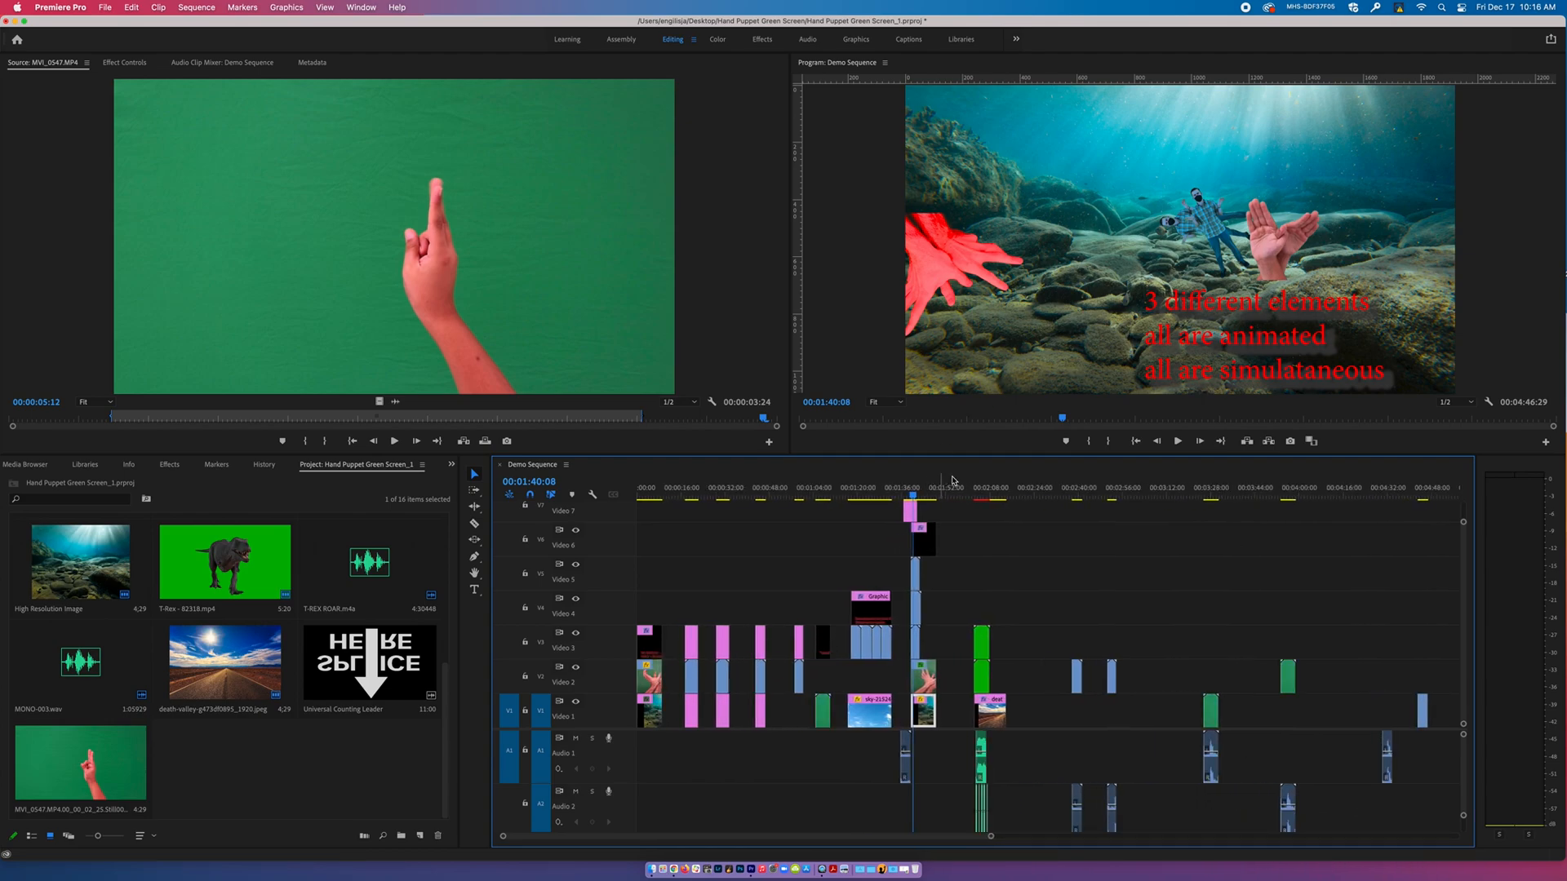
{"action": "left_click_drag", "start_coordinate": [991, 837], "coordinate": [533, 818]}
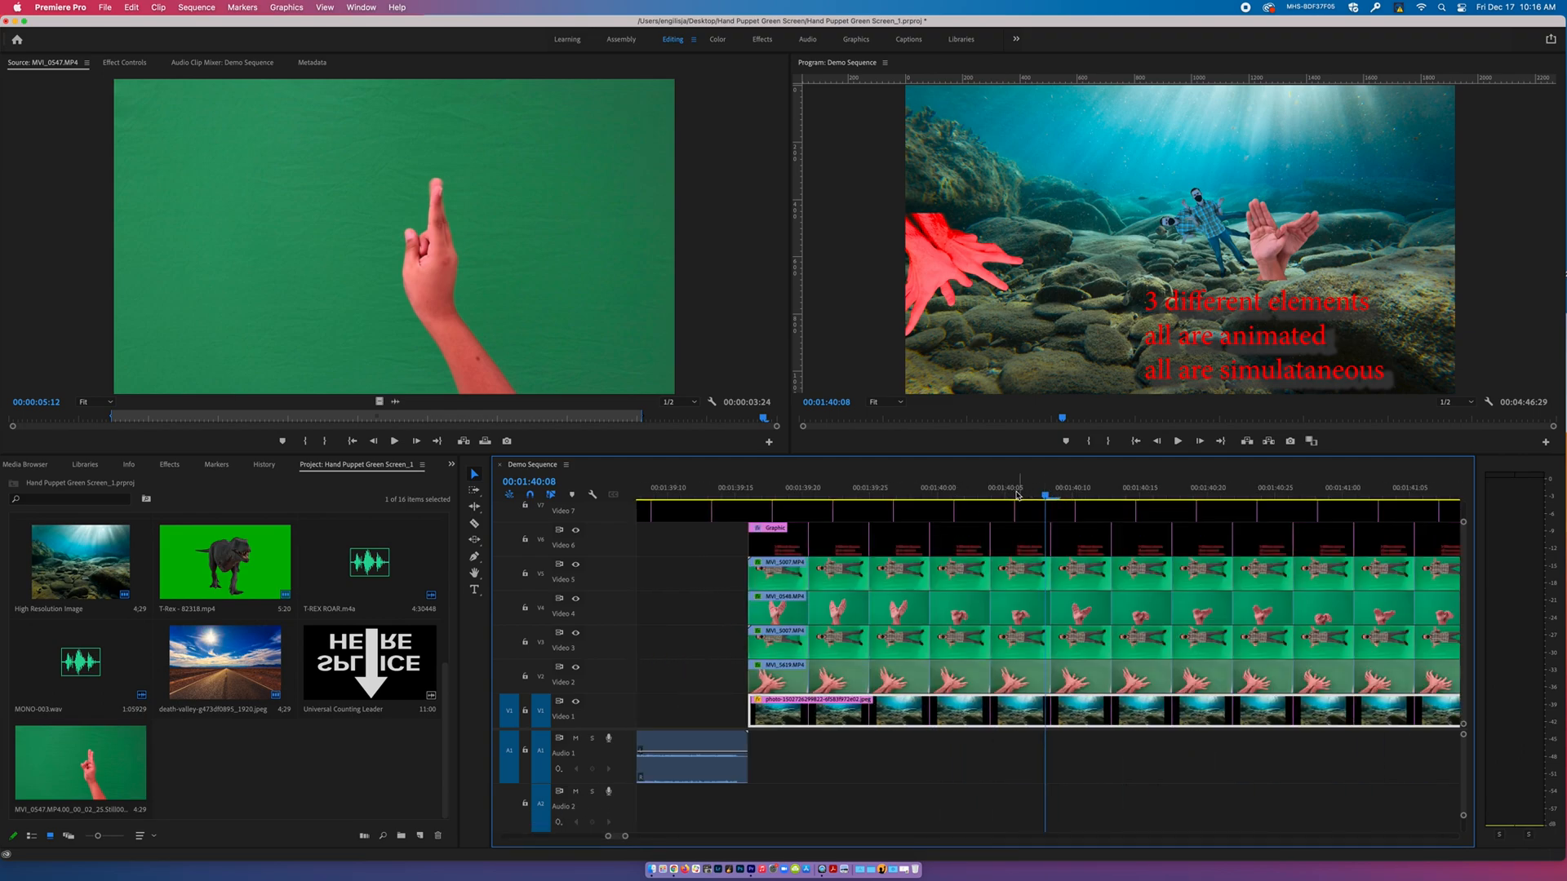
{"action": "mouse_move", "coordinate": [1047, 495]}
{"action": "left_mouse_down"}
{"action": "mouse_move", "coordinate": [751, 512]}
{"action": "mouse_move", "coordinate": [1017, 498]}
{"action": "left_mouse_up"}
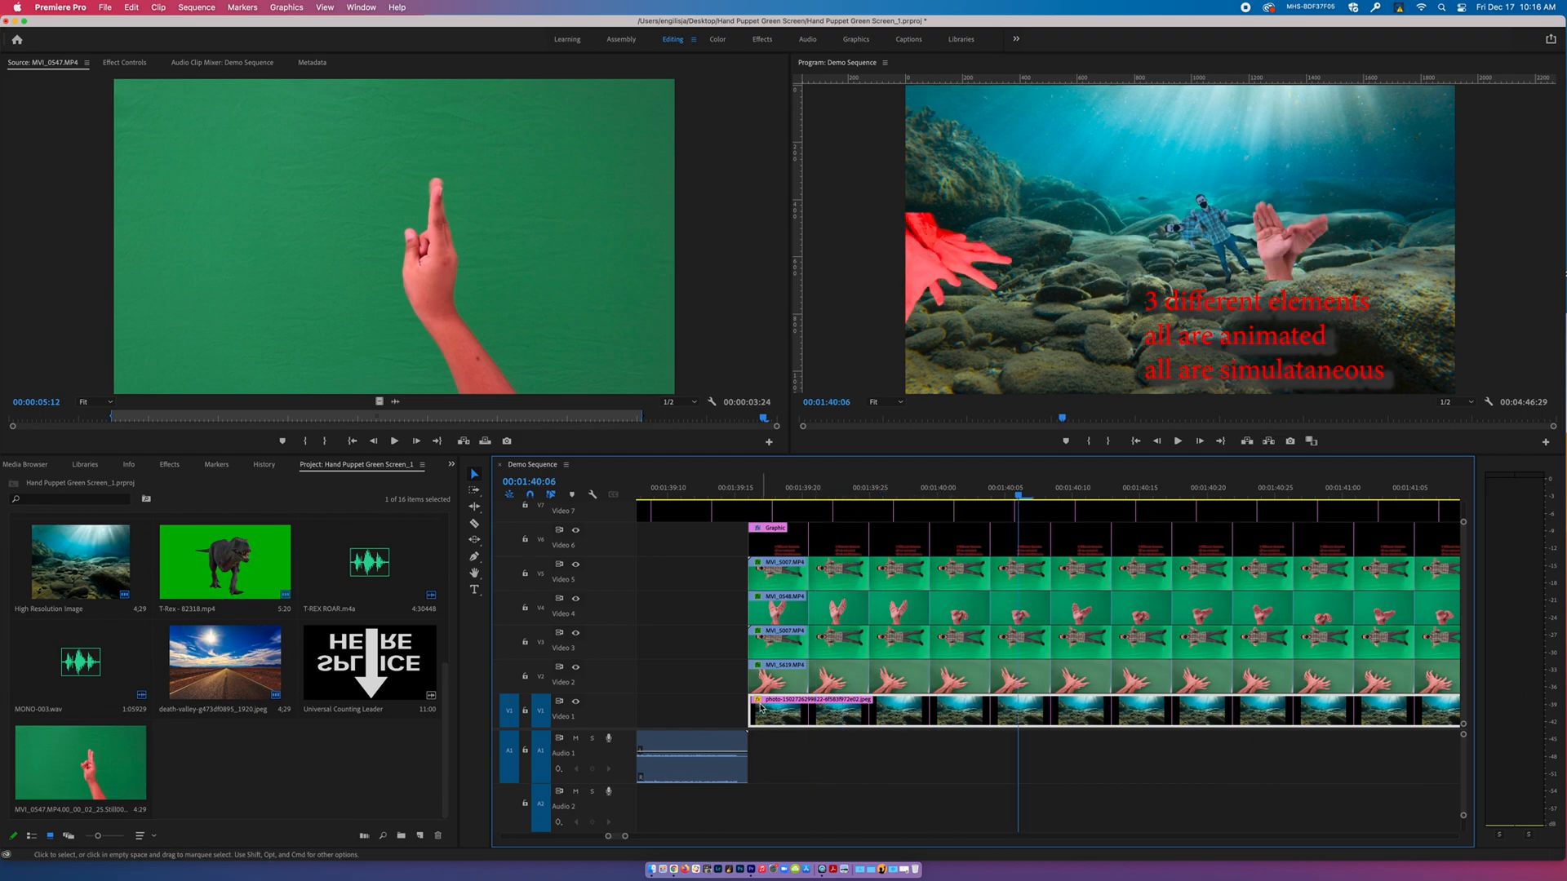
Adjust the volume line of the Audio 1 clip before the playhead and add two volume keyframes near its start, shifting the first earlier.
{"action": "left_click_drag", "start_coordinate": [626, 837], "coordinate": [632, 840]}
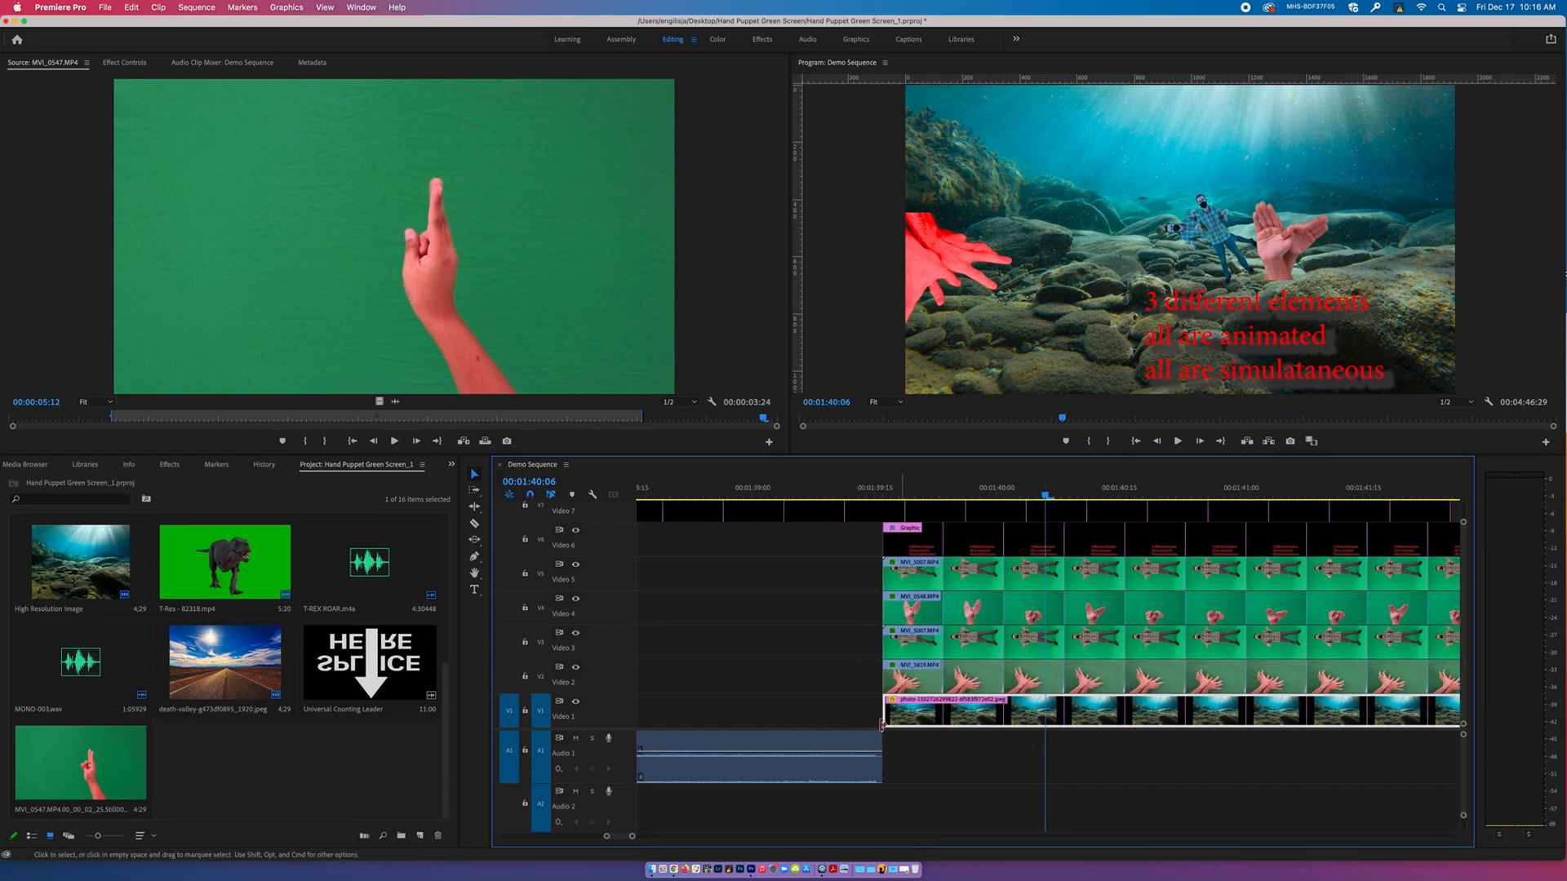
{"action": "left_click_drag", "start_coordinate": [607, 841], "coordinate": [590, 841]}
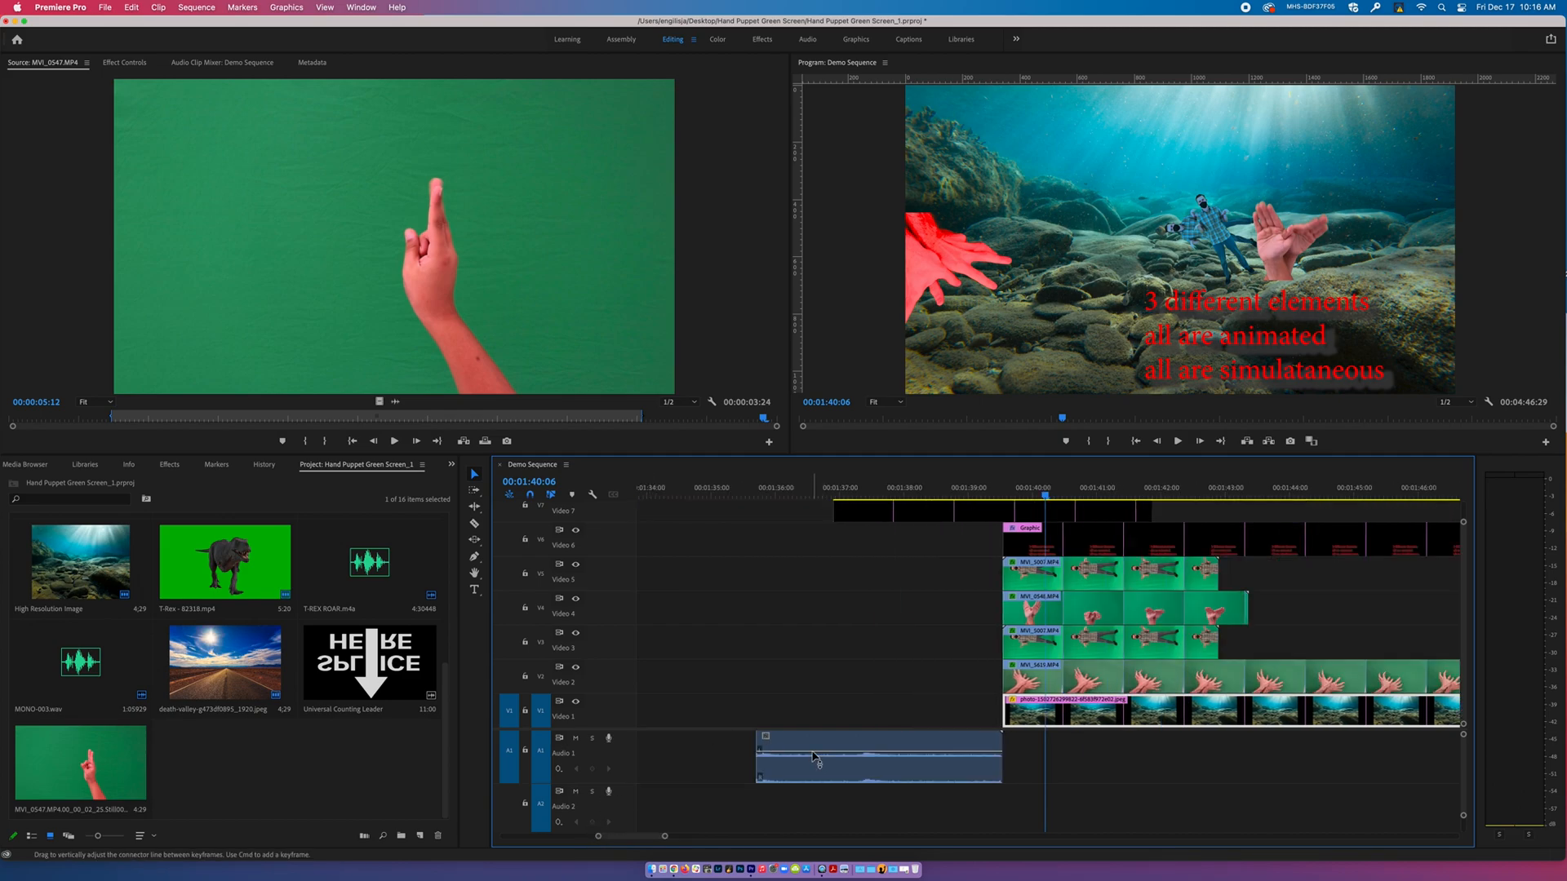
{"action": "mouse_move", "coordinate": [813, 756]}
{"action": "left_mouse_down"}
{"action": "mouse_move", "coordinate": [813, 742]}
{"action": "mouse_move", "coordinate": [812, 756]}
{"action": "left_mouse_up"}
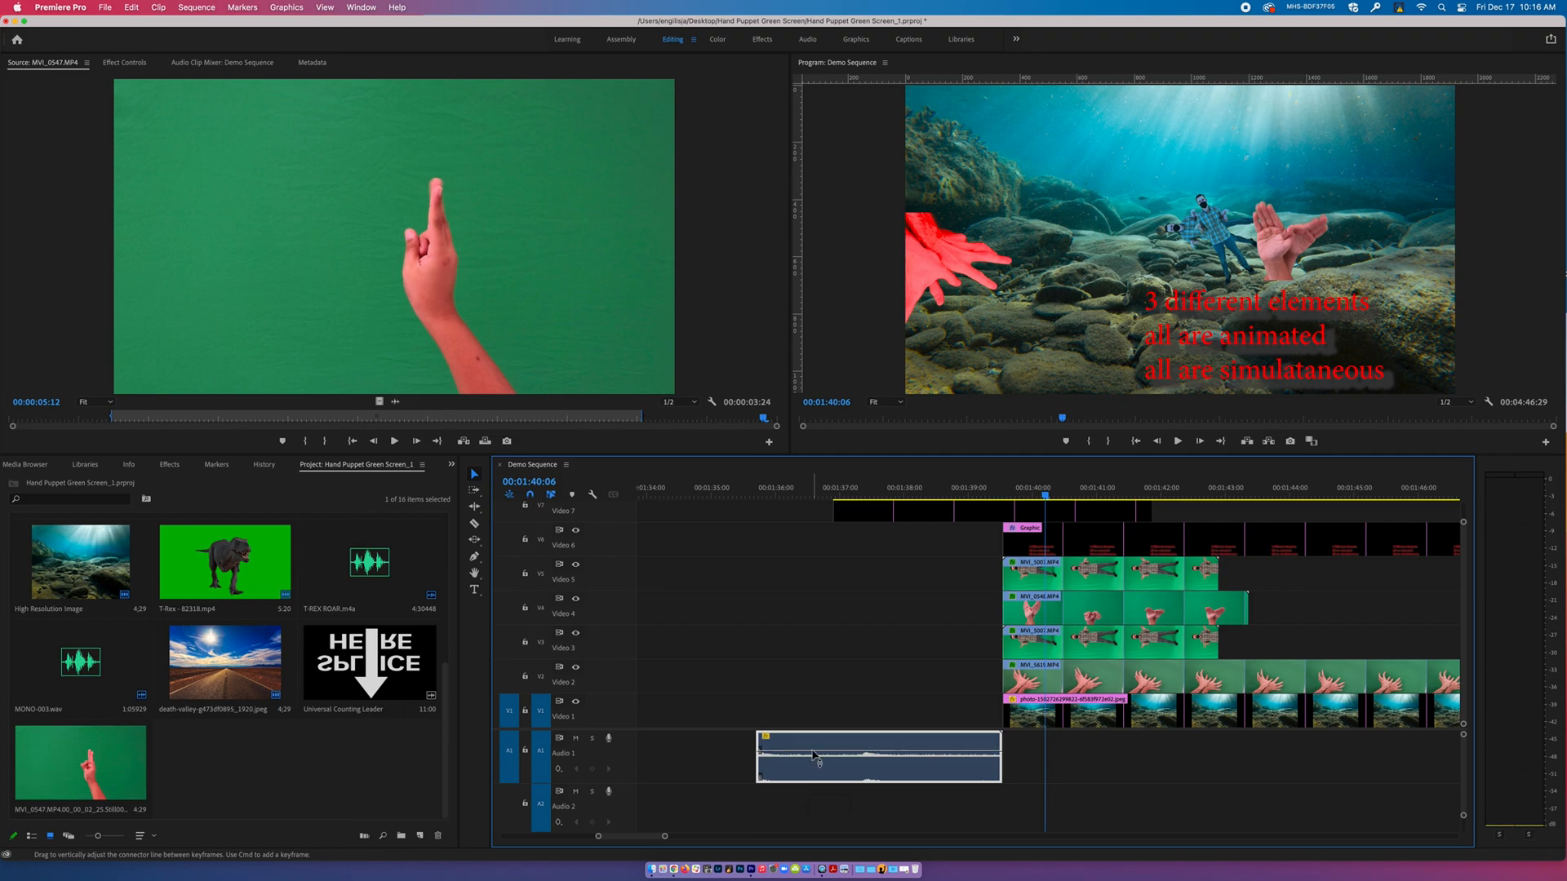
{"action": "mouse_move", "coordinate": [813, 755]}
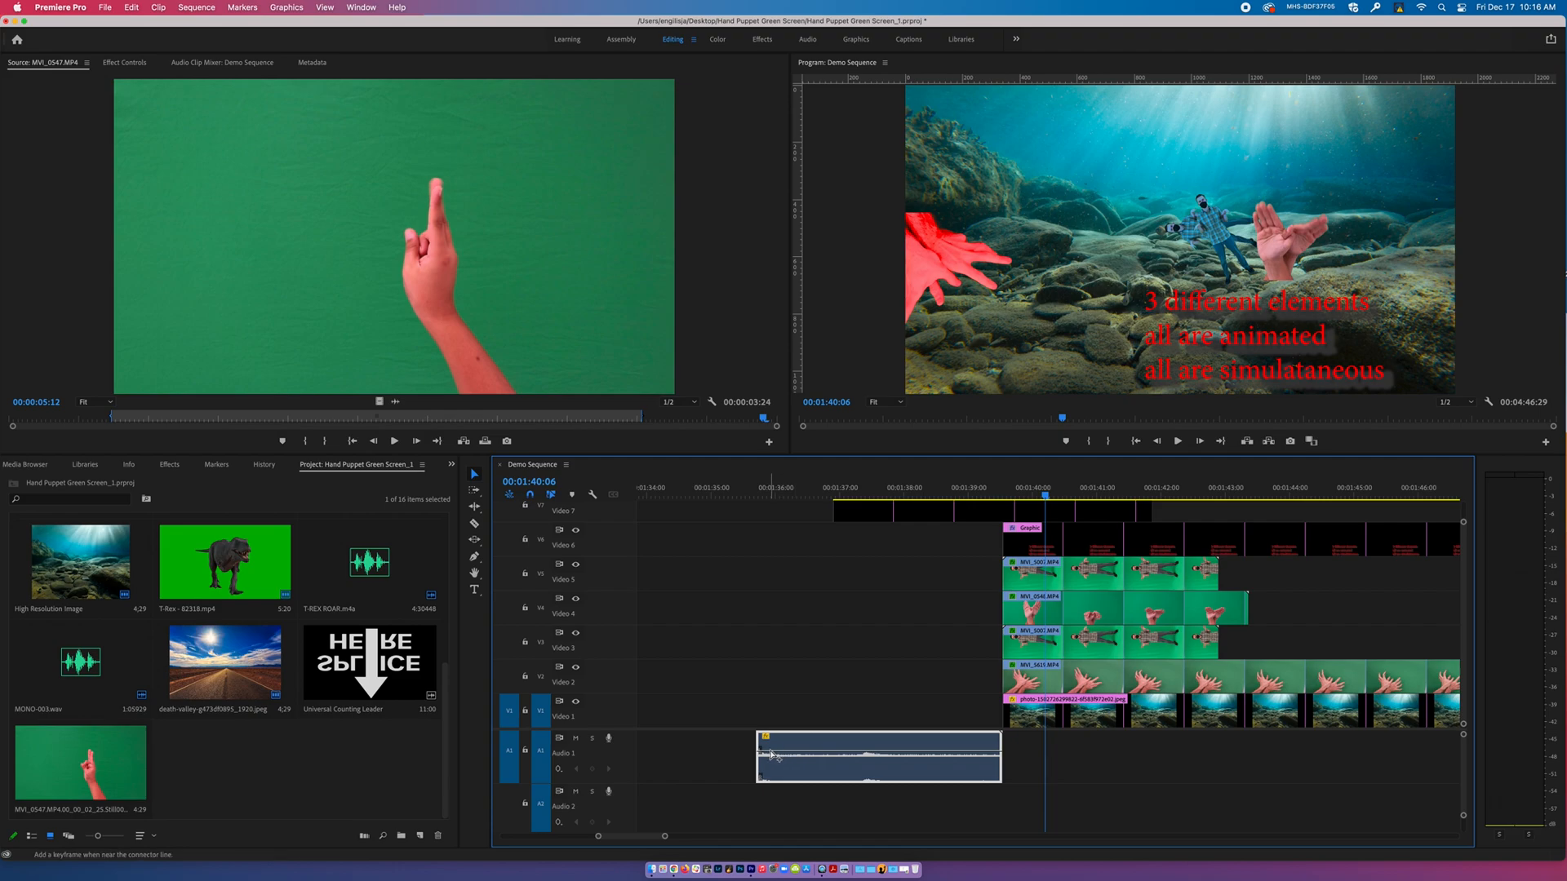
{"action": "left_click", "coordinate": [770, 753], "text": "super"}
{"action": "left_click", "coordinate": [789, 752], "text": "super"}
{"action": "mouse_move", "coordinate": [769, 752]}
{"action": "left_mouse_down"}
{"action": "mouse_move", "coordinate": [767, 767]}
{"action": "mouse_move", "coordinate": [764, 751]}
{"action": "left_mouse_up"}
Zoom the timeline out to the surrounding clips and resize the video tracks, first shorter and finally tall enough to fill the video area.
{"action": "scroll", "coordinate": [664, 837], "scroll_direction": "down", "scroll_amount": 5}
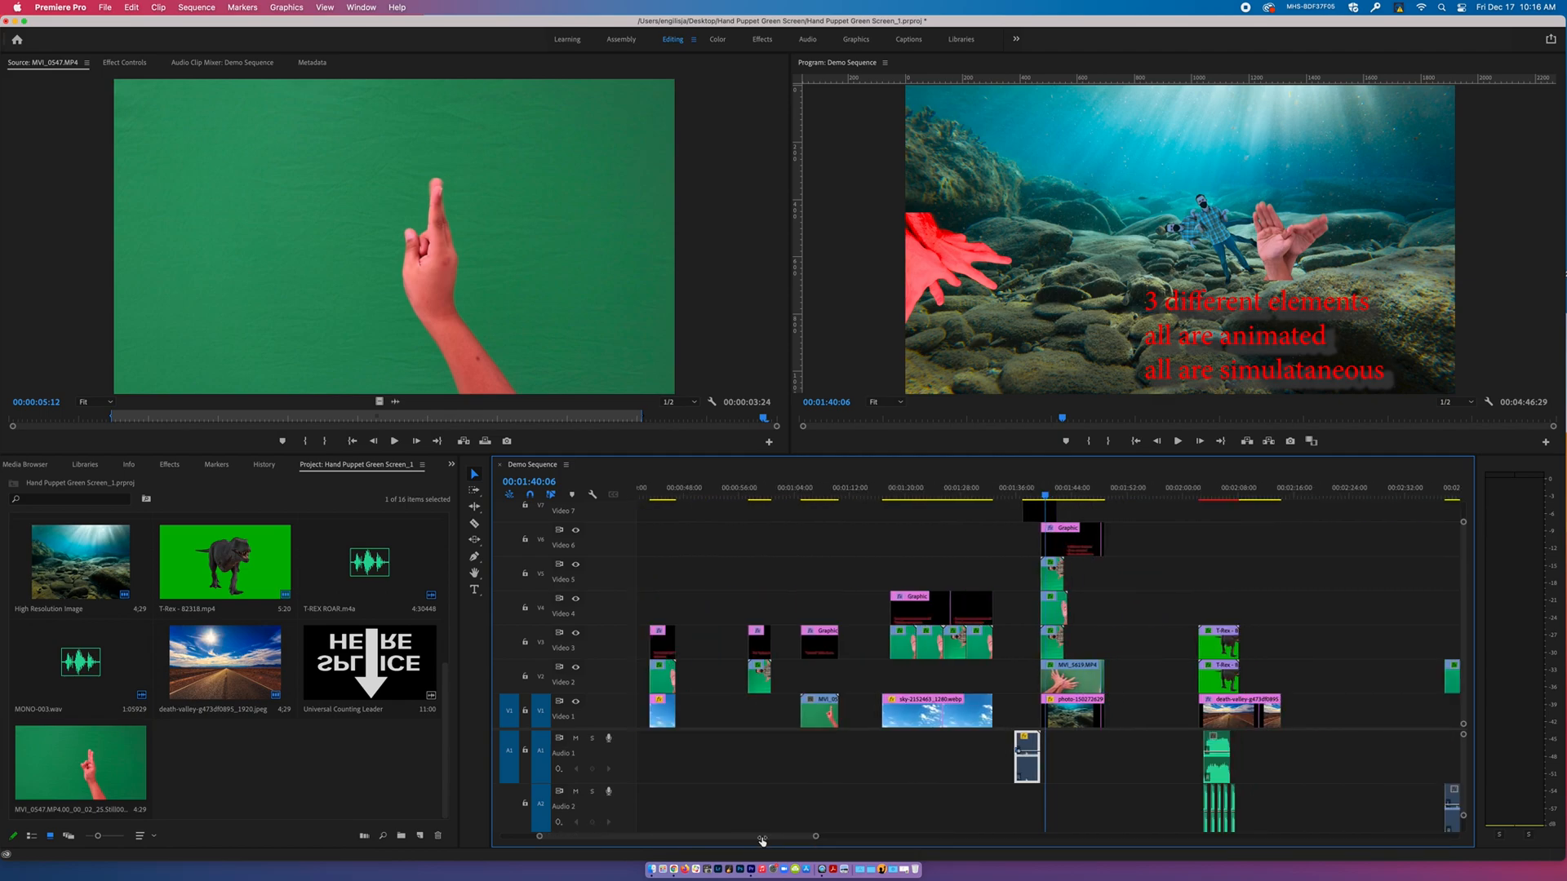
{"action": "scroll", "coordinate": [676, 839], "scroll_direction": "down", "scroll_amount": 4}
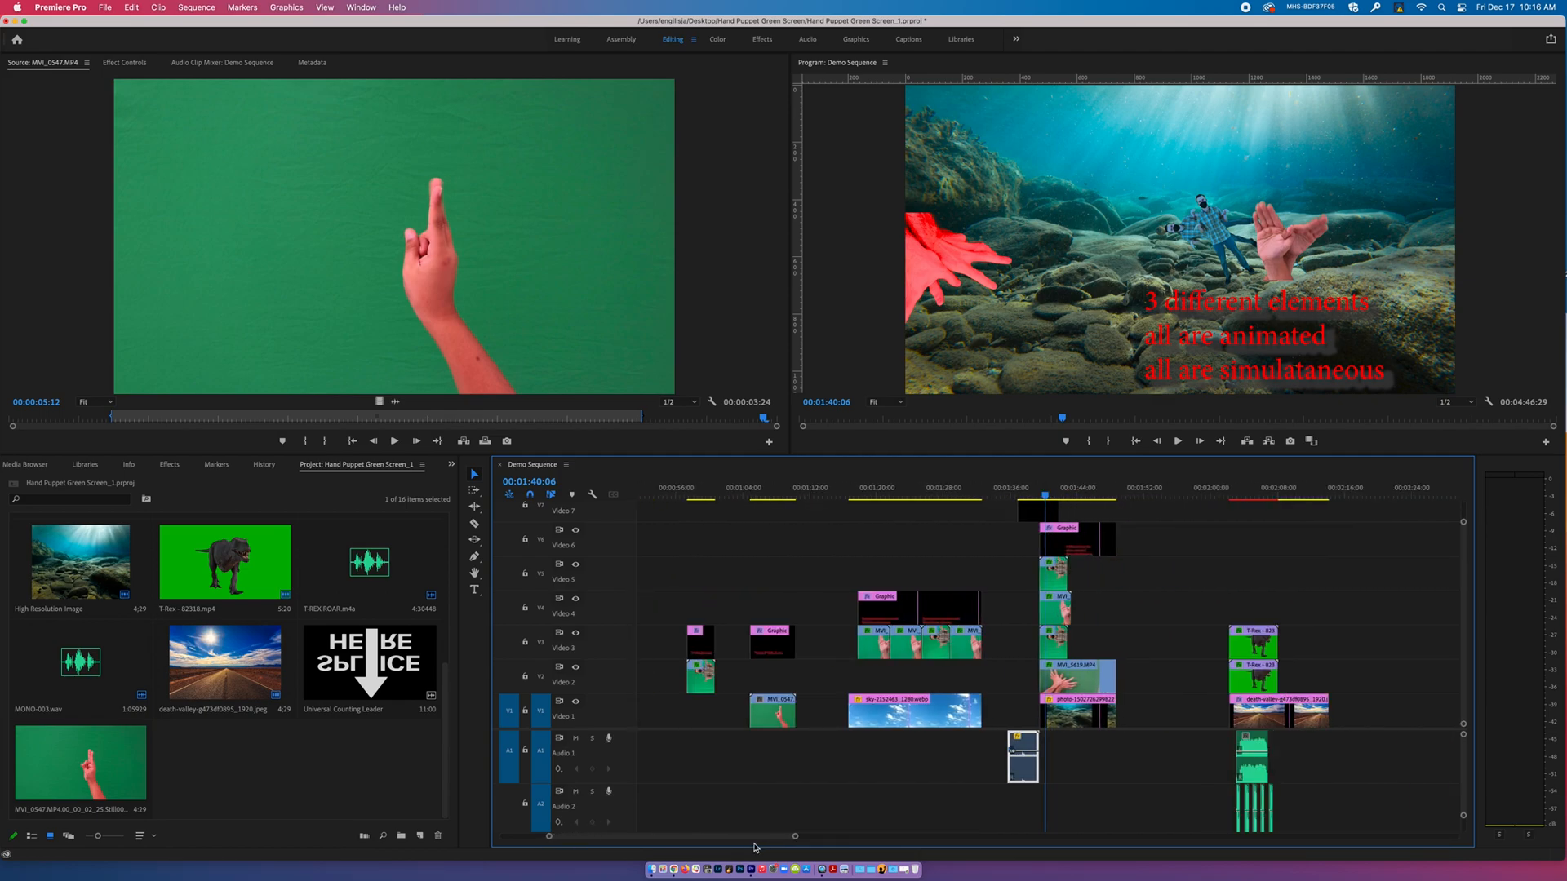
{"action": "left_click_drag", "start_coordinate": [1465, 526], "coordinate": [1465, 510]}
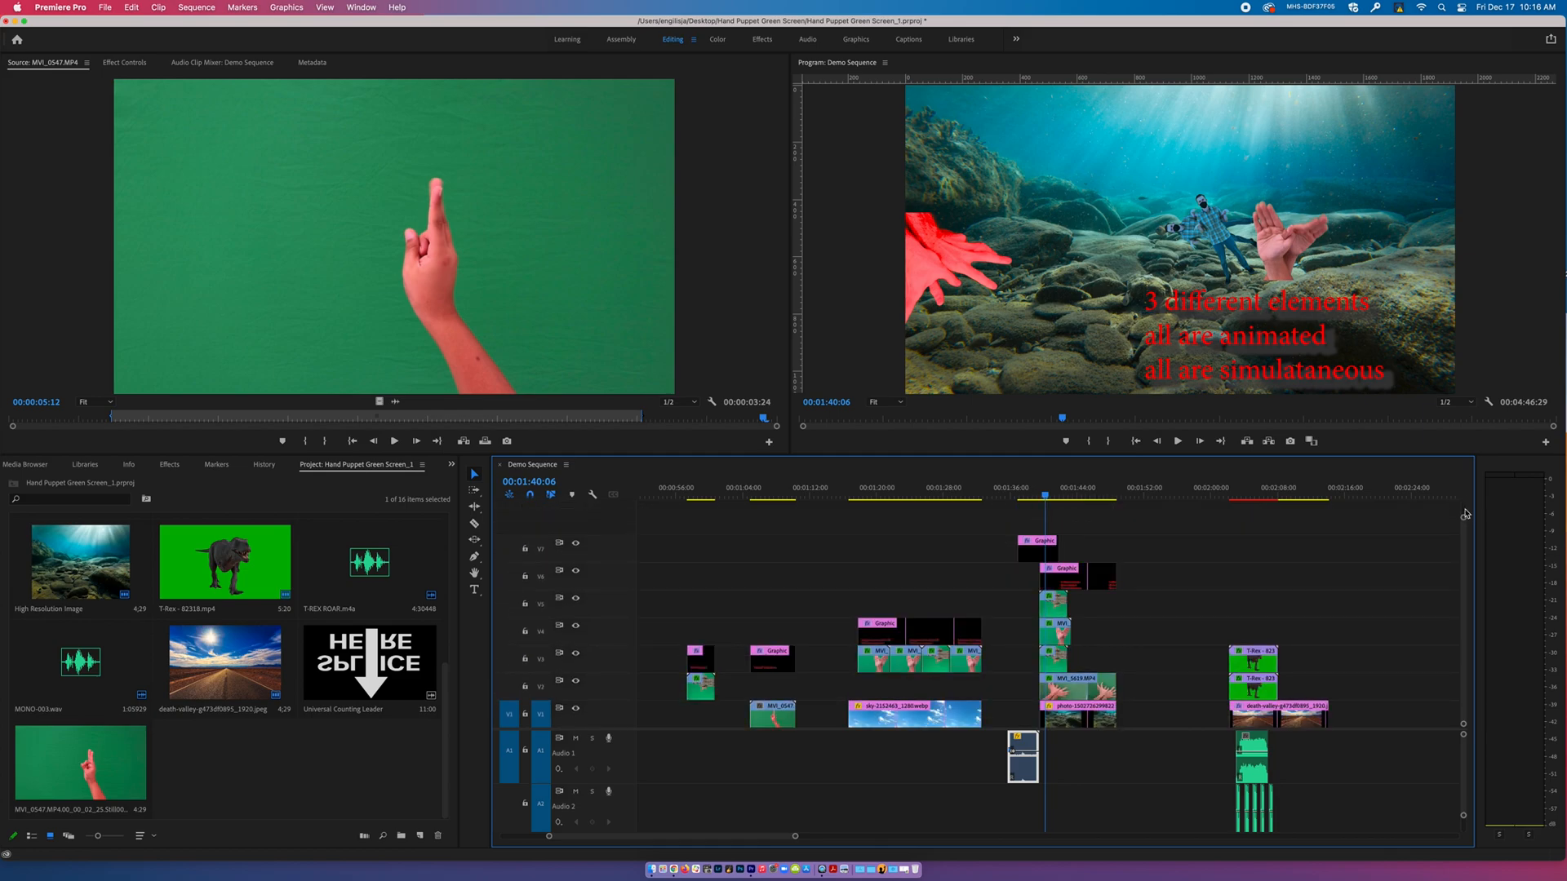
{"action": "left_click_drag", "start_coordinate": [1464, 521], "coordinate": [1464, 574]}
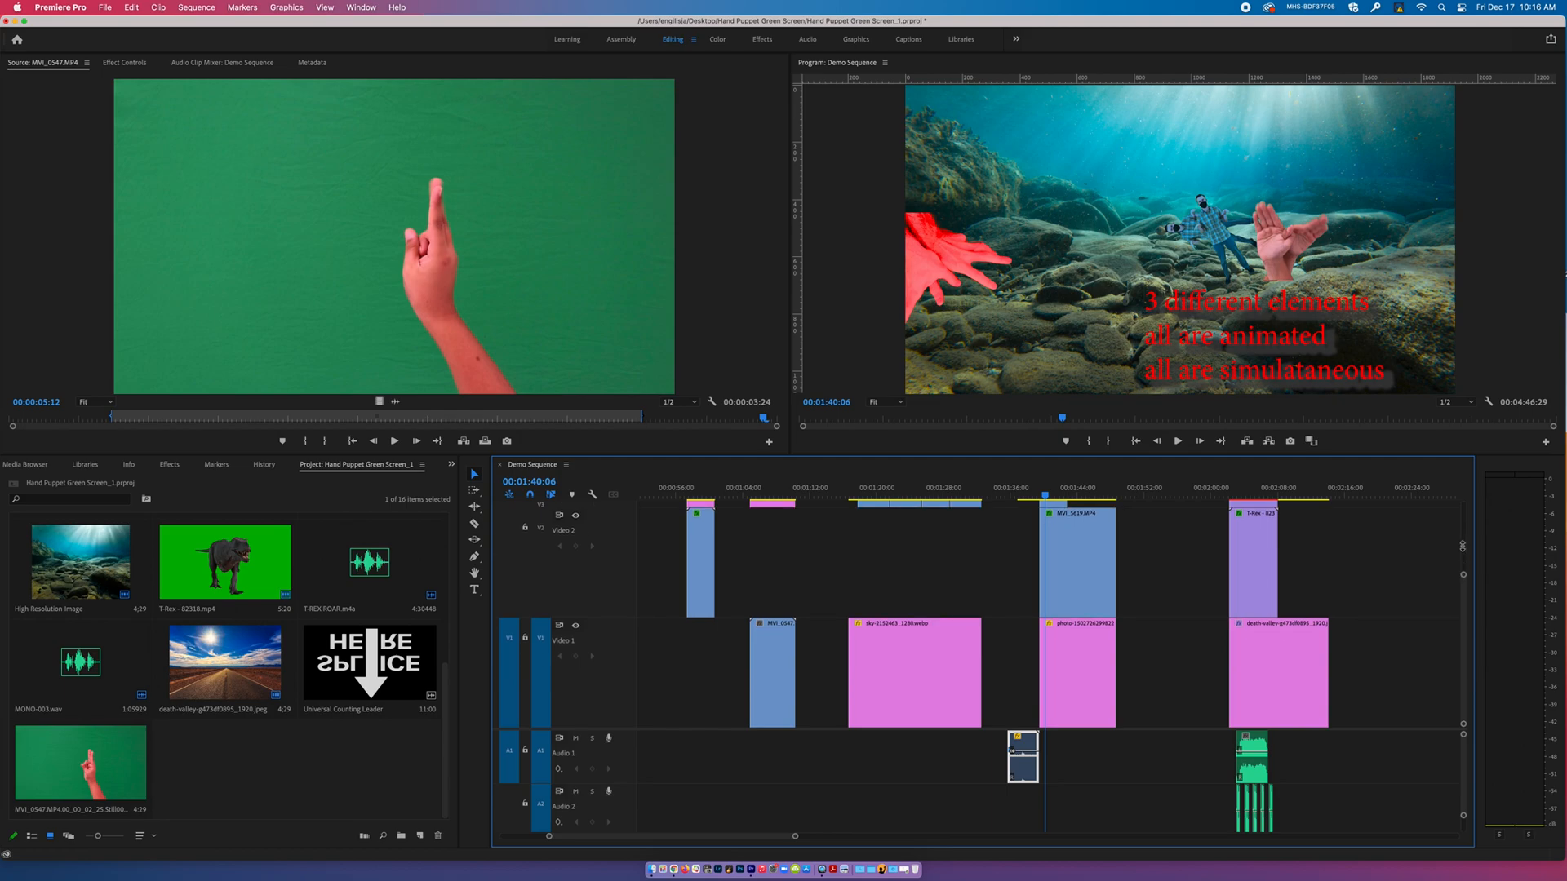
{"action": "left_click_drag", "start_coordinate": [795, 838], "coordinate": [732, 839]}
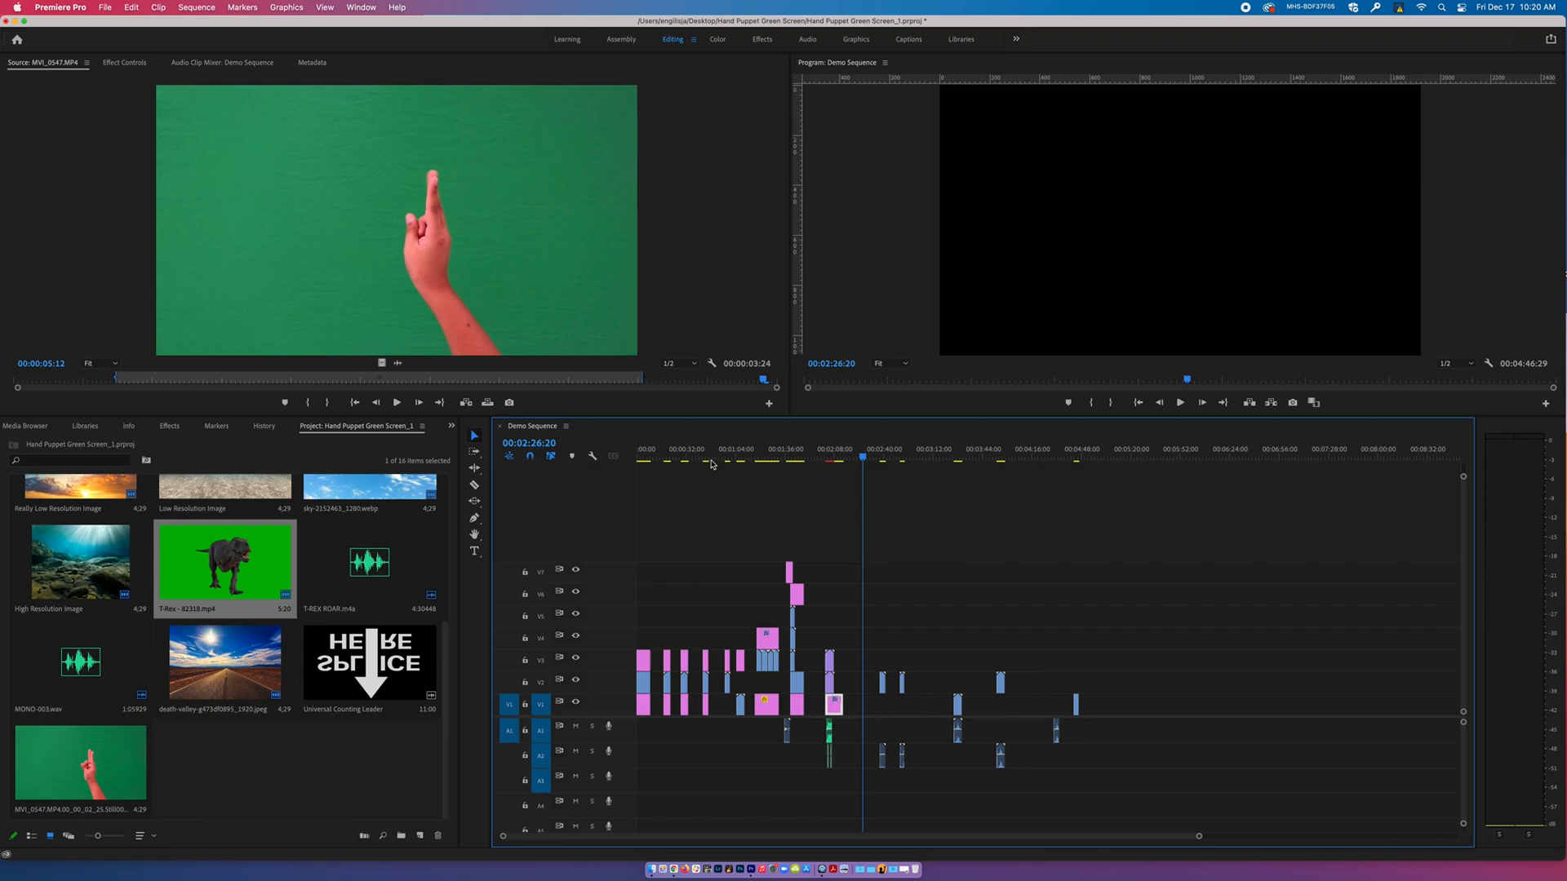
Place the playhead at 00:00:11:27 and enlarge the opening clips and video tracks until their thumbnails fill the timeline.
{"action": "left_click", "coordinate": [655, 458]}
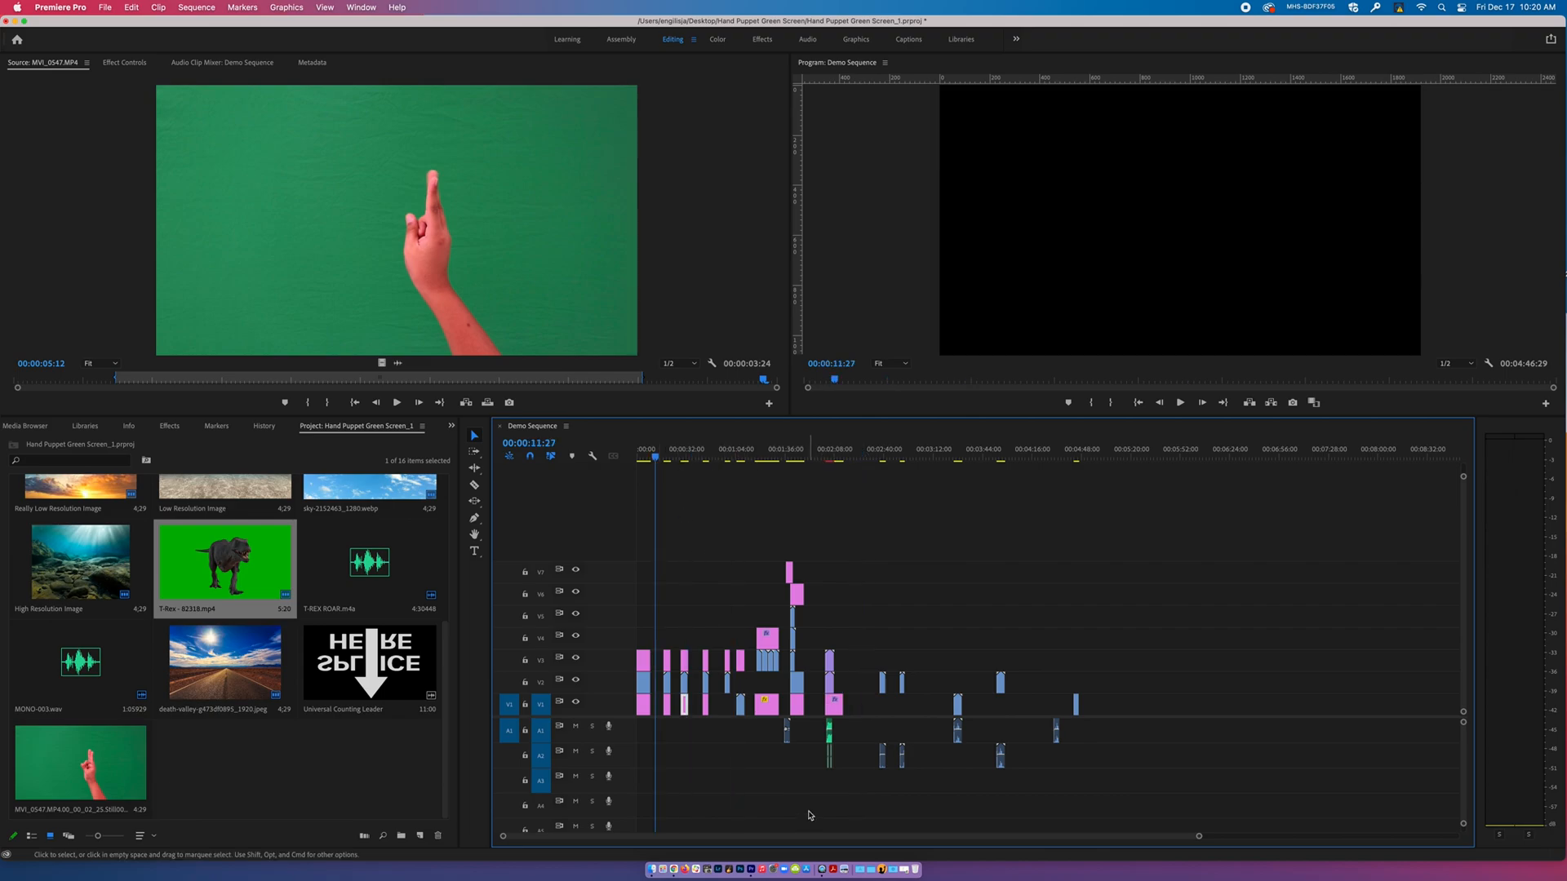
{"action": "left_click_drag", "start_coordinate": [1200, 838], "coordinate": [878, 833]}
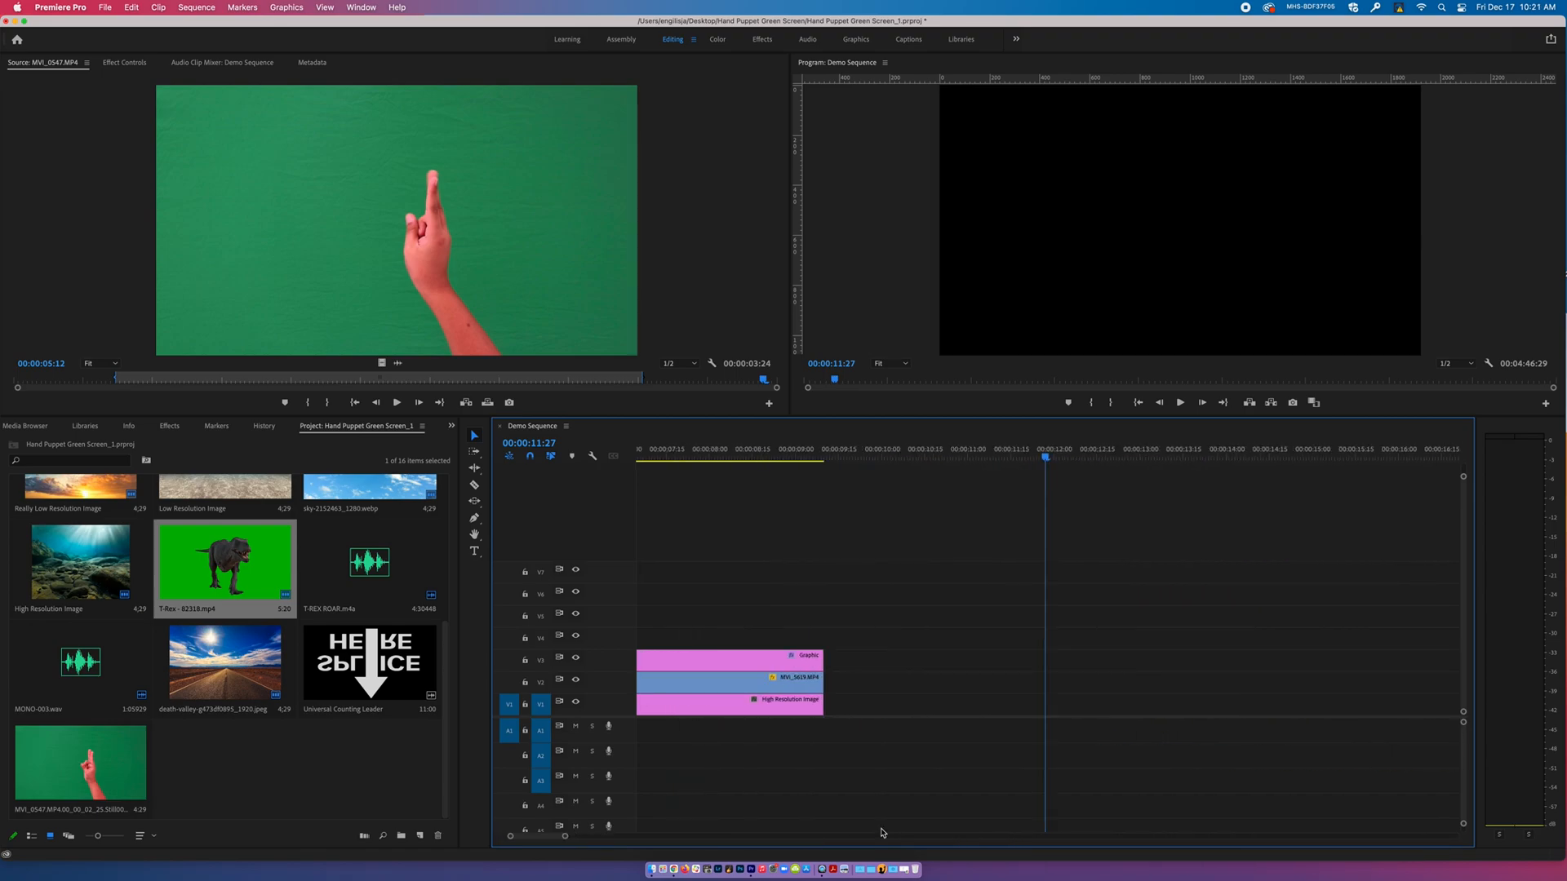
{"action": "left_click_drag", "start_coordinate": [1463, 478], "coordinate": [1464, 554]}
{"action": "left_click_drag", "start_coordinate": [552, 837], "coordinate": [544, 836]}
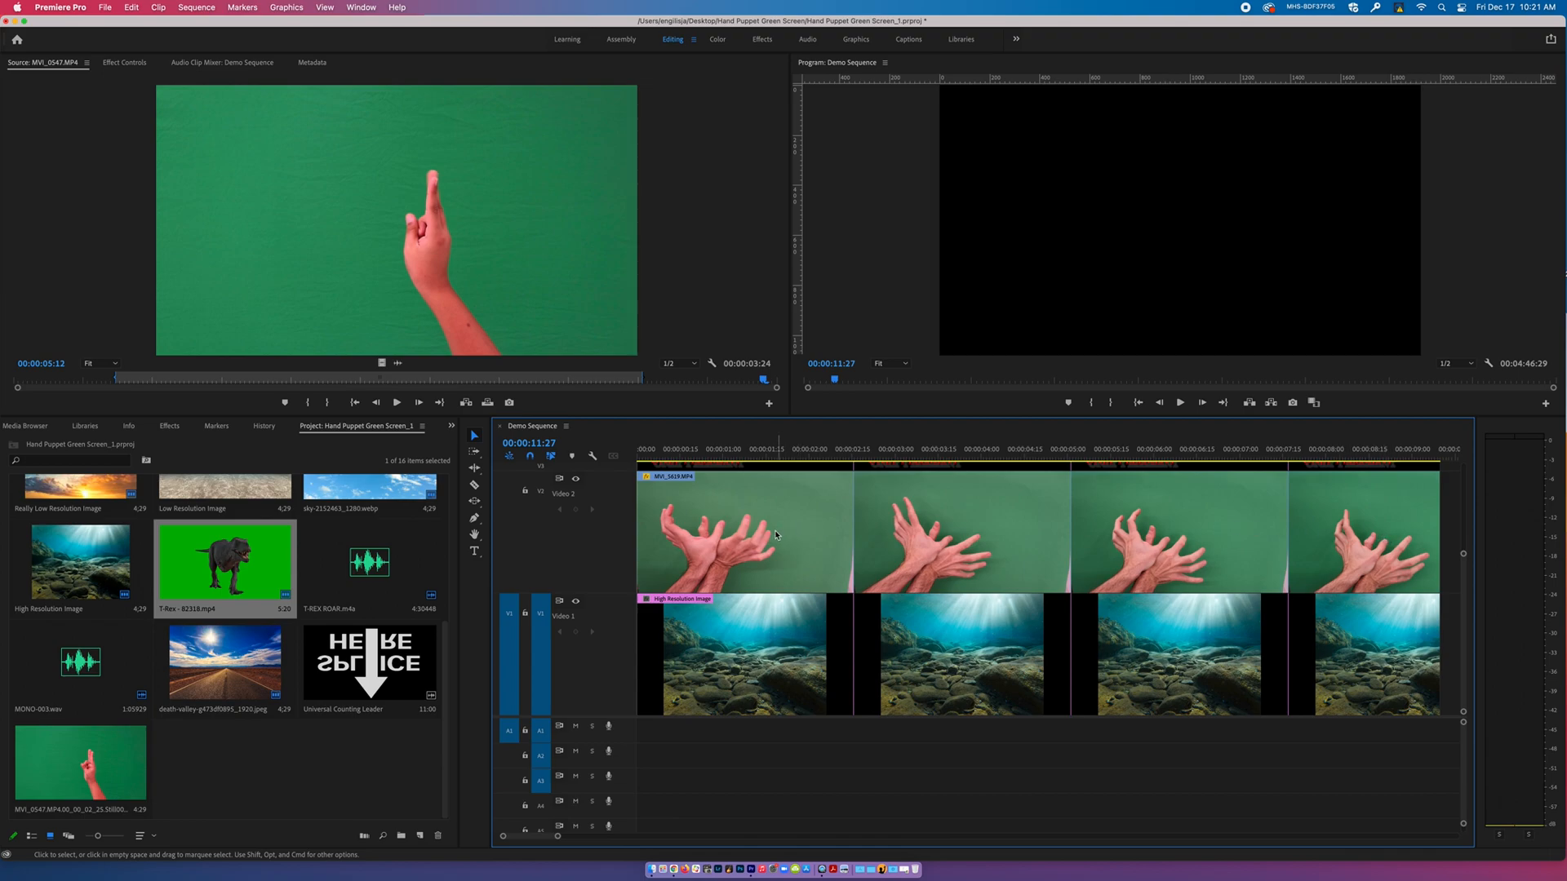
Zoom the timeline out from the opening clips and reduce the video tracks to a medium height.
{"action": "left_click_drag", "start_coordinate": [558, 838], "coordinate": [589, 838]}
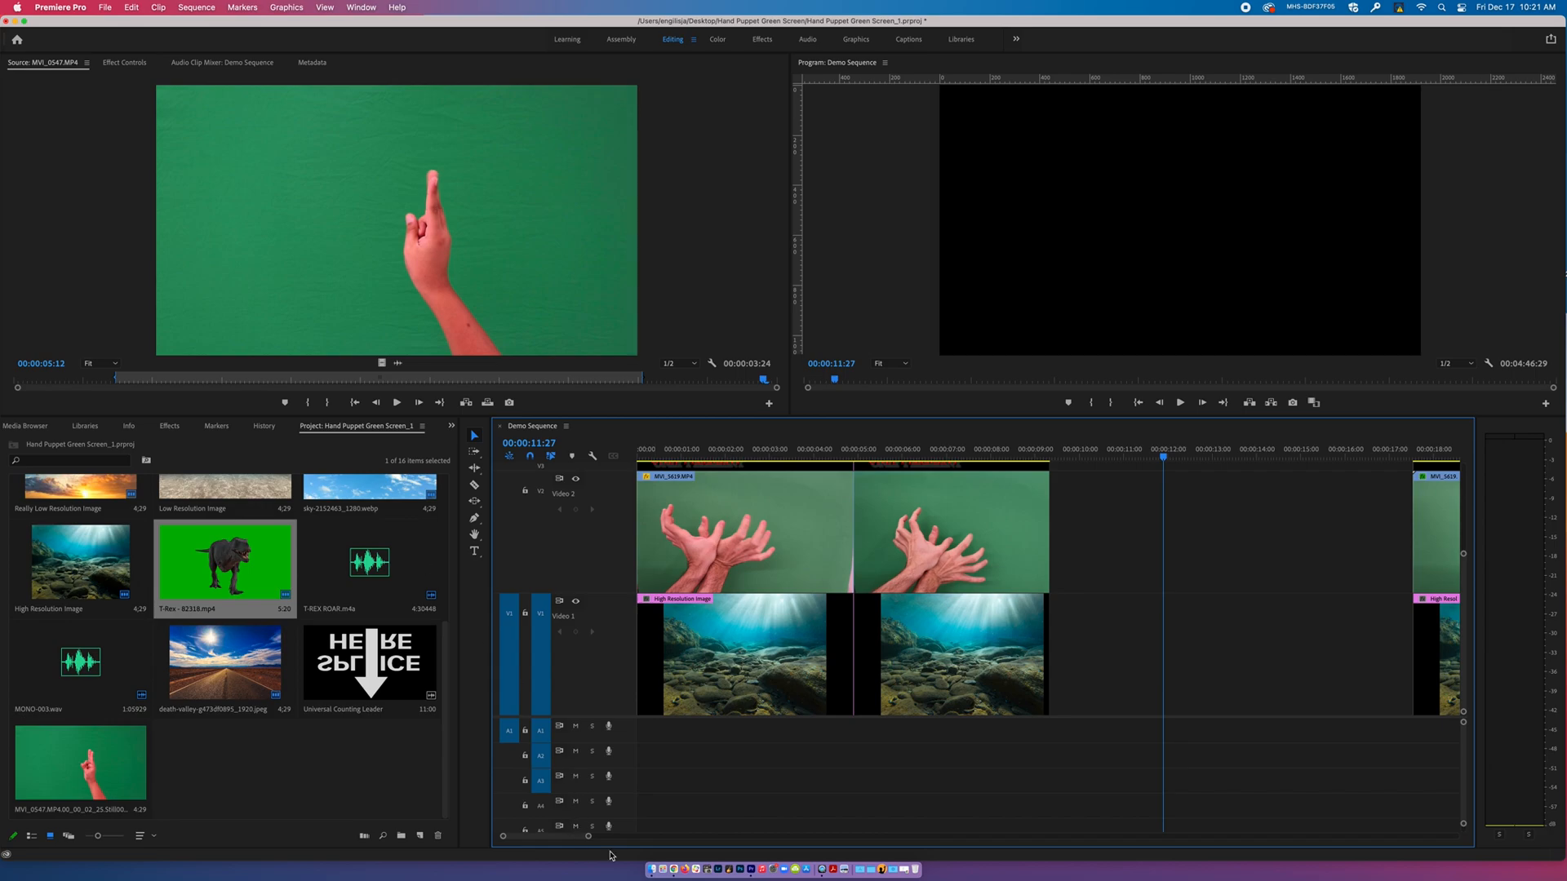
{"action": "left_click_drag", "start_coordinate": [589, 839], "coordinate": [631, 849]}
{"action": "left_click_drag", "start_coordinate": [1466, 556], "coordinate": [1453, 472]}
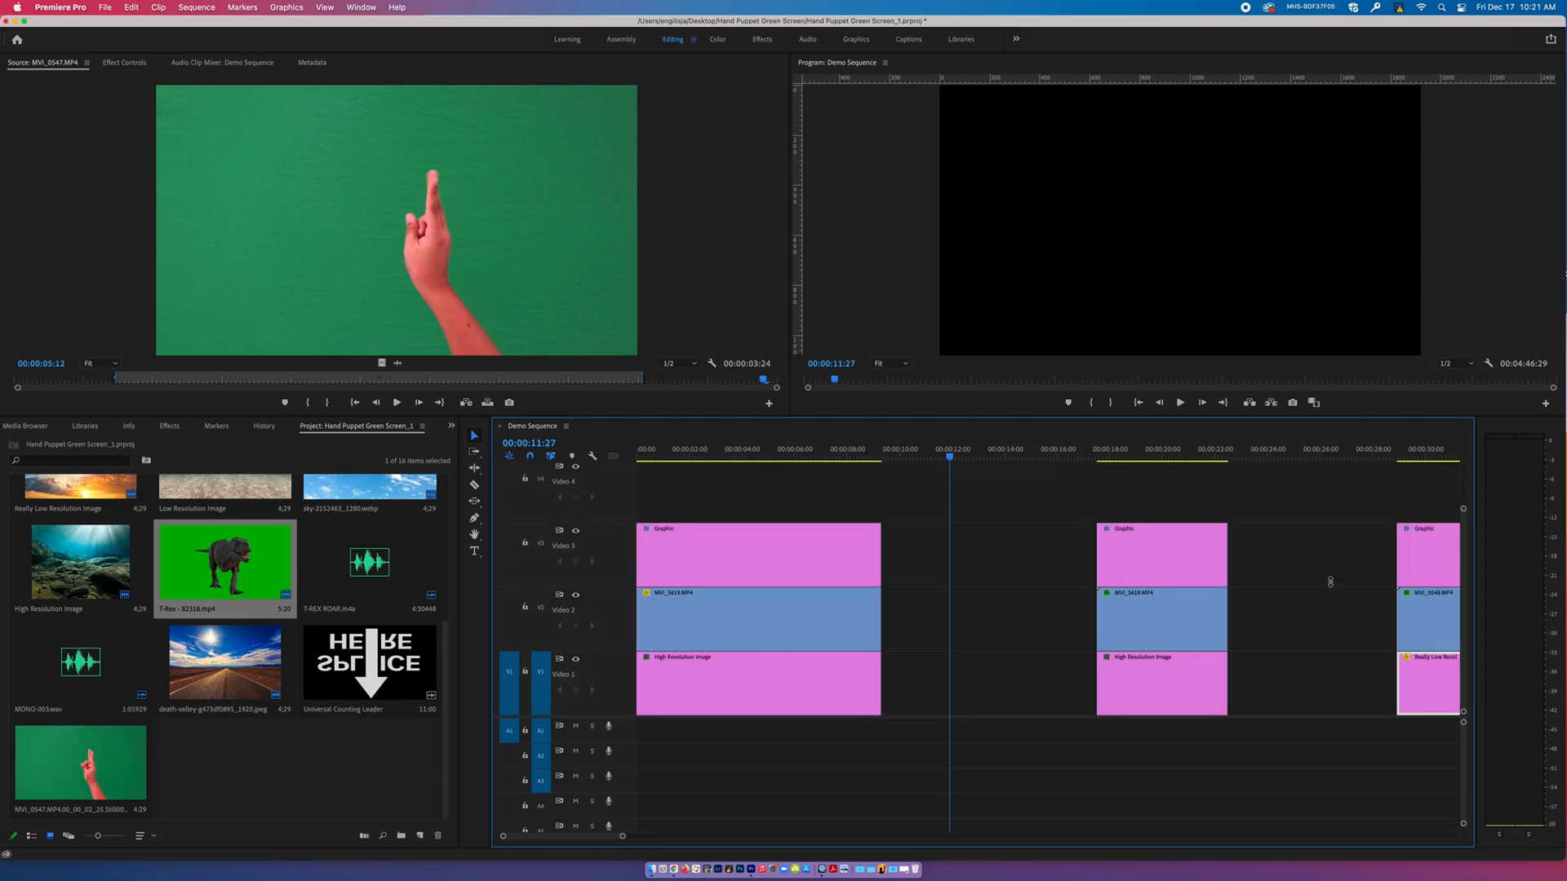
Move the playhead to 00:02:05:01 on the T-Rex desert road section and zoom the timeline in around it.
{"action": "left_click_drag", "start_coordinate": [623, 836], "coordinate": [726, 845]}
{"action": "left_click_drag", "start_coordinate": [758, 458], "coordinate": [980, 517]}
{"action": "left_click_drag", "start_coordinate": [686, 839], "coordinate": [758, 850]}
{"action": "left_click_drag", "start_coordinate": [1136, 457], "coordinate": [1104, 470]}
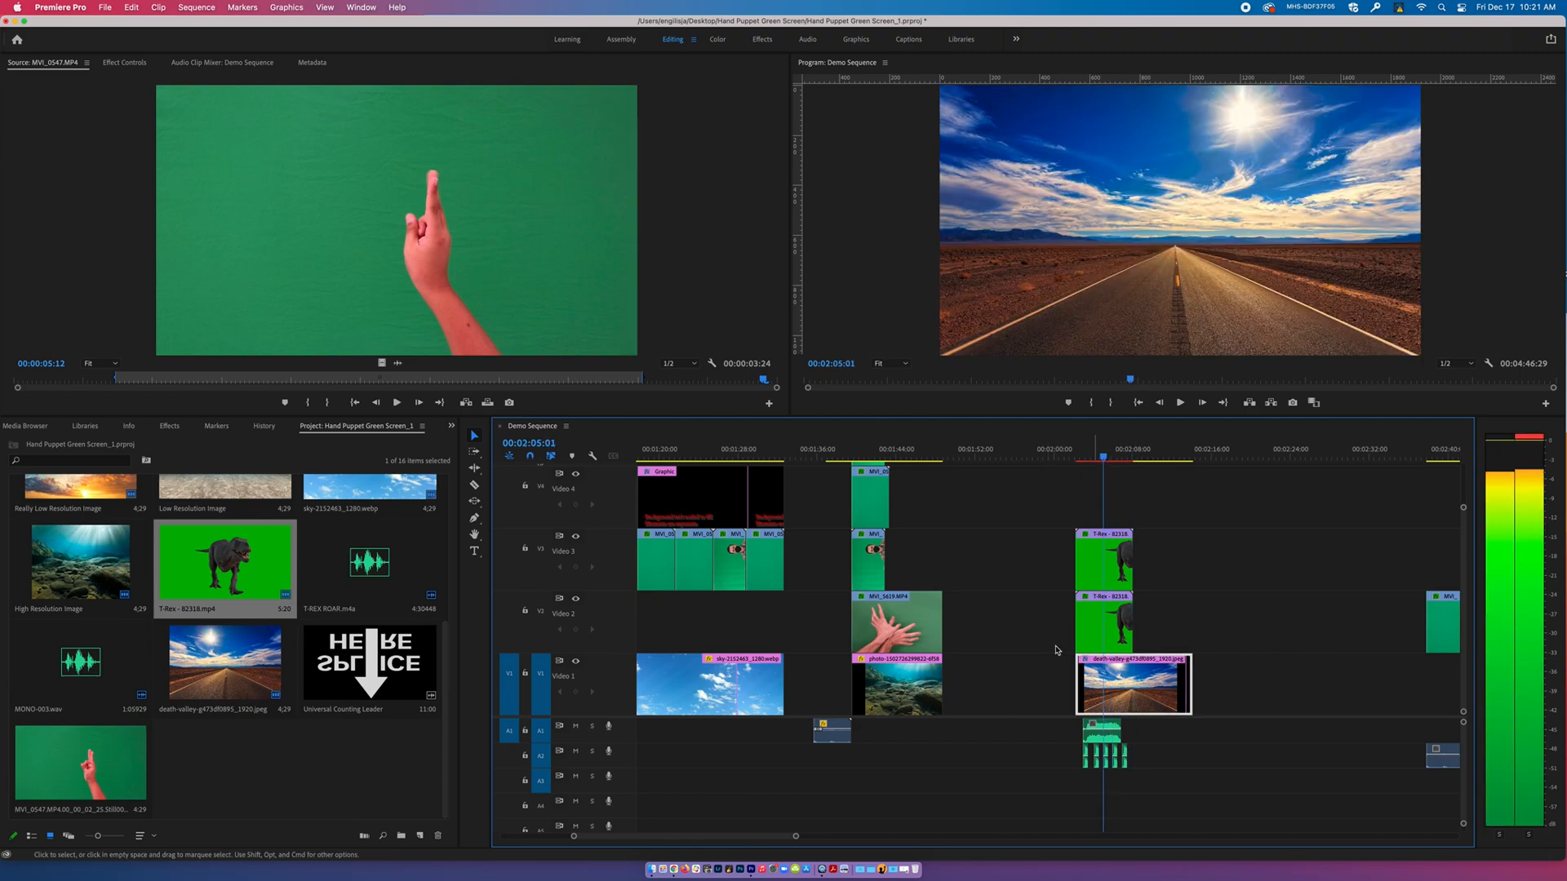
{"action": "left_click_drag", "start_coordinate": [795, 837], "coordinate": [686, 825]}
{"action": "key", "text": "="}
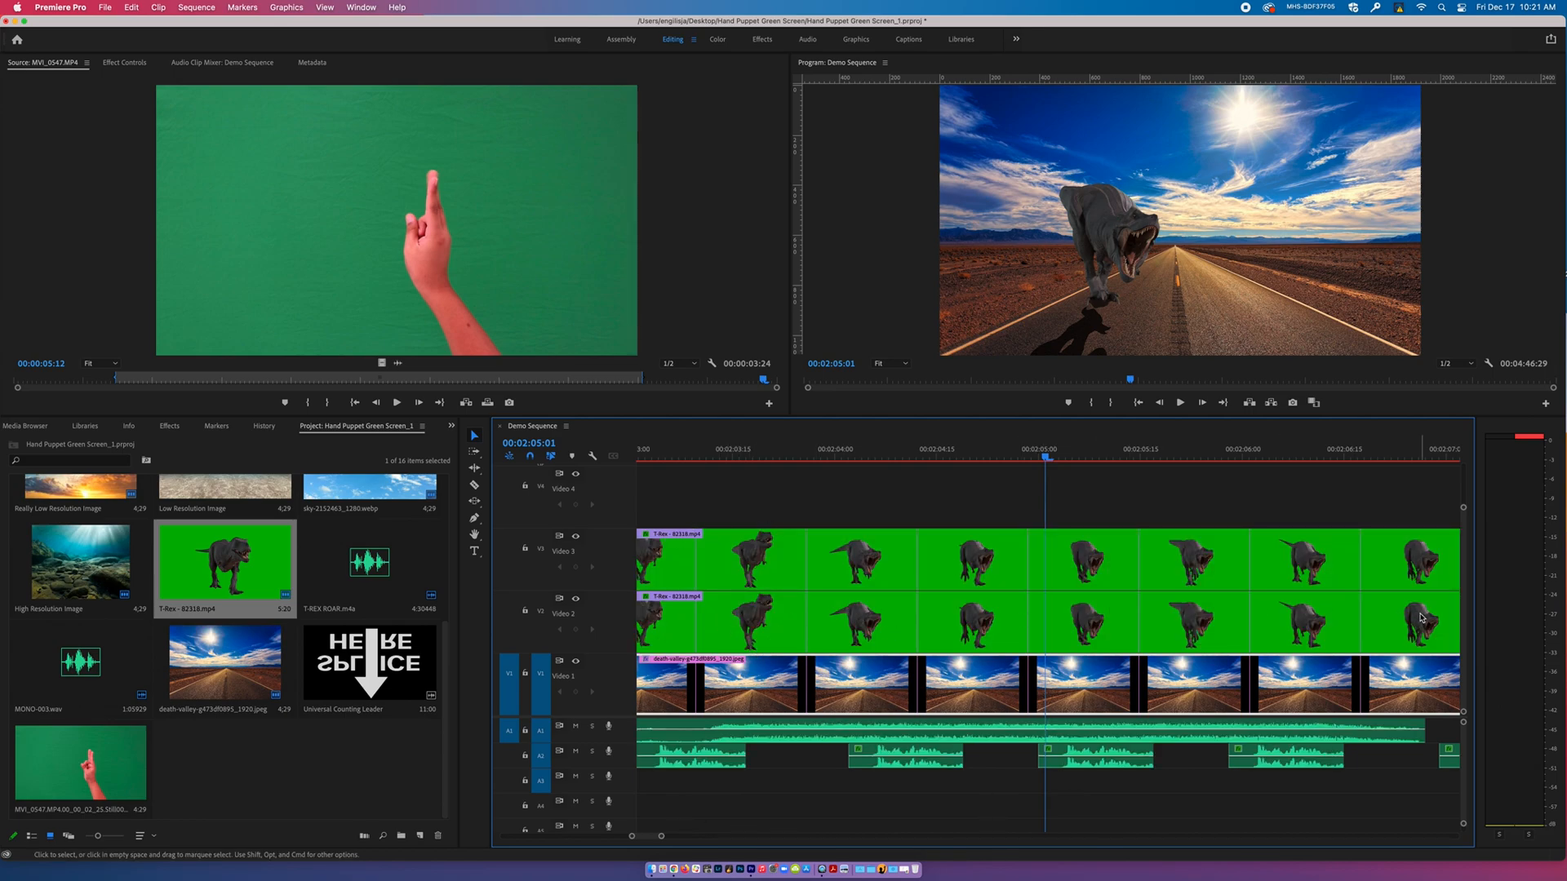
Set the Demo Sequence timeline to display Continuous Video Thumbnails on its clips.
{"action": "left_click_drag", "start_coordinate": [661, 837], "coordinate": [666, 838]}
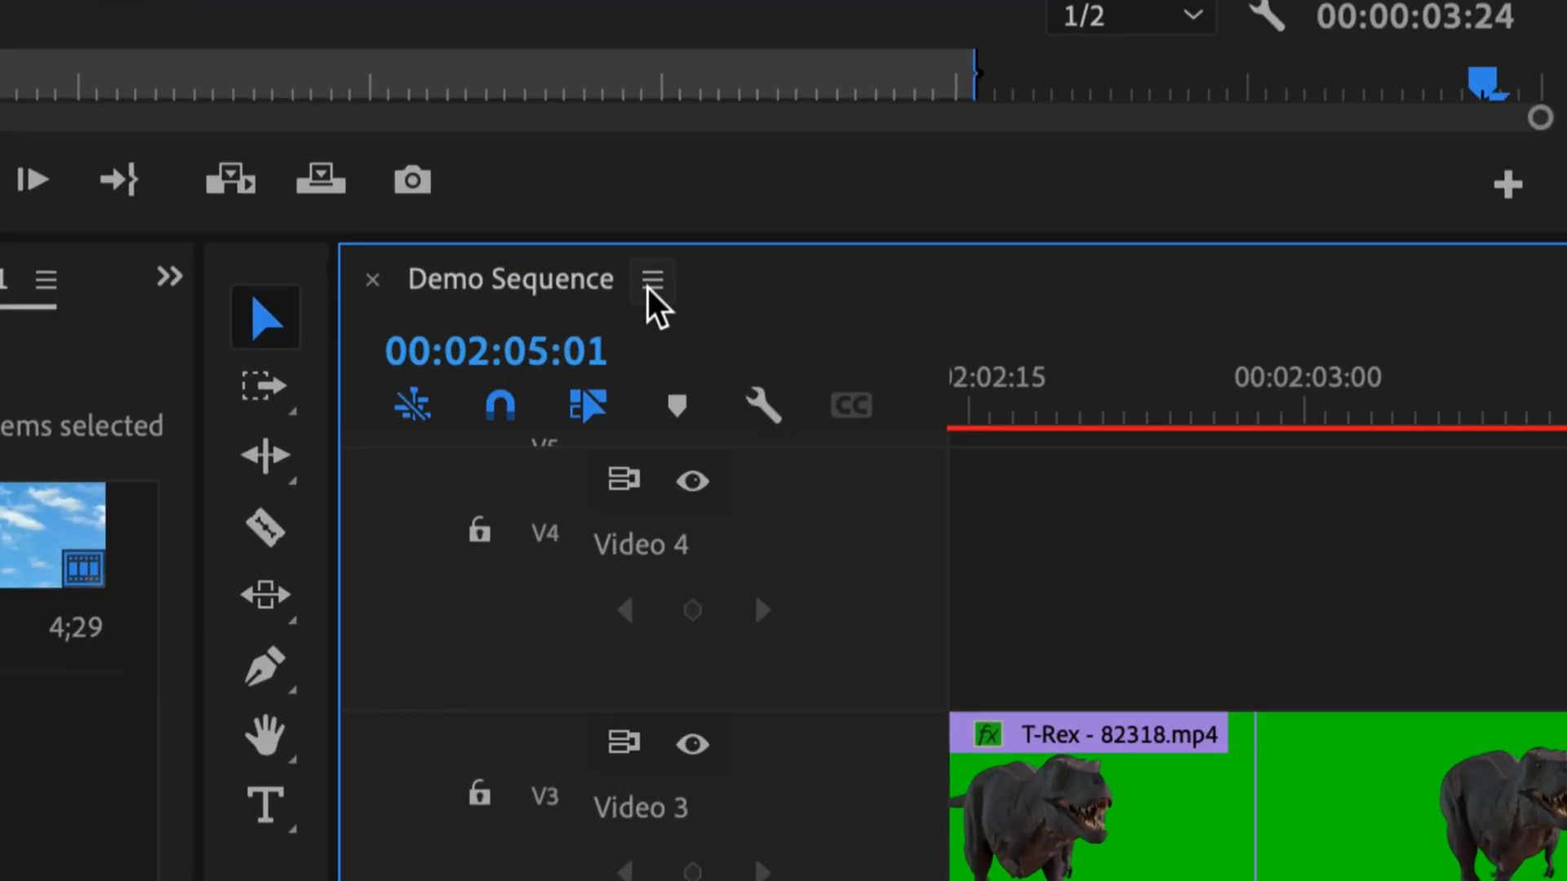
{"action": "left_click", "coordinate": [561, 403]}
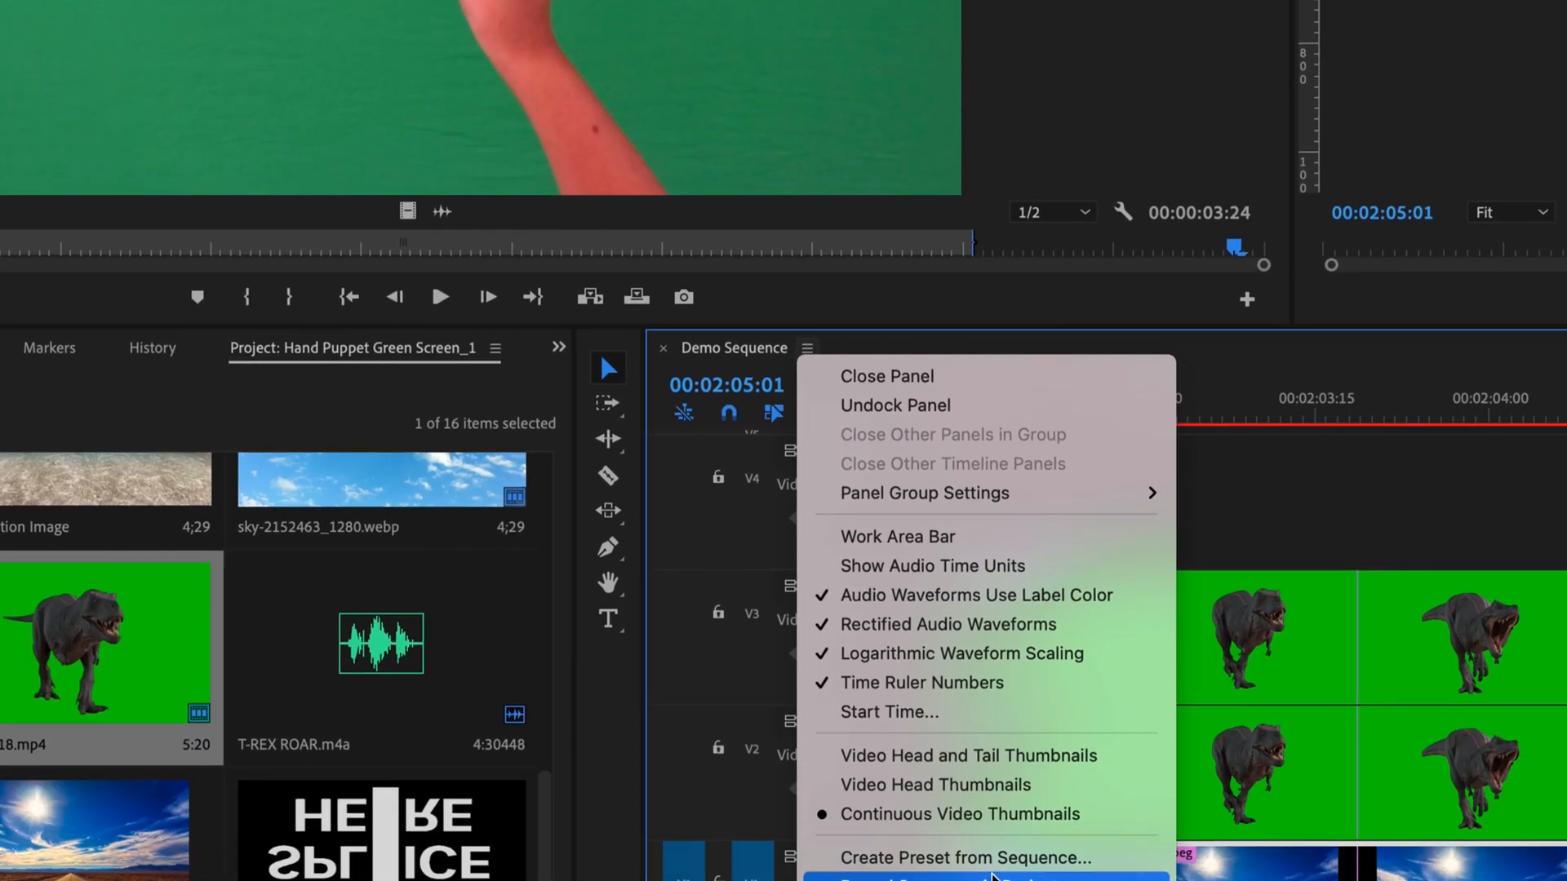
{"action": "left_click", "coordinate": [947, 816]}
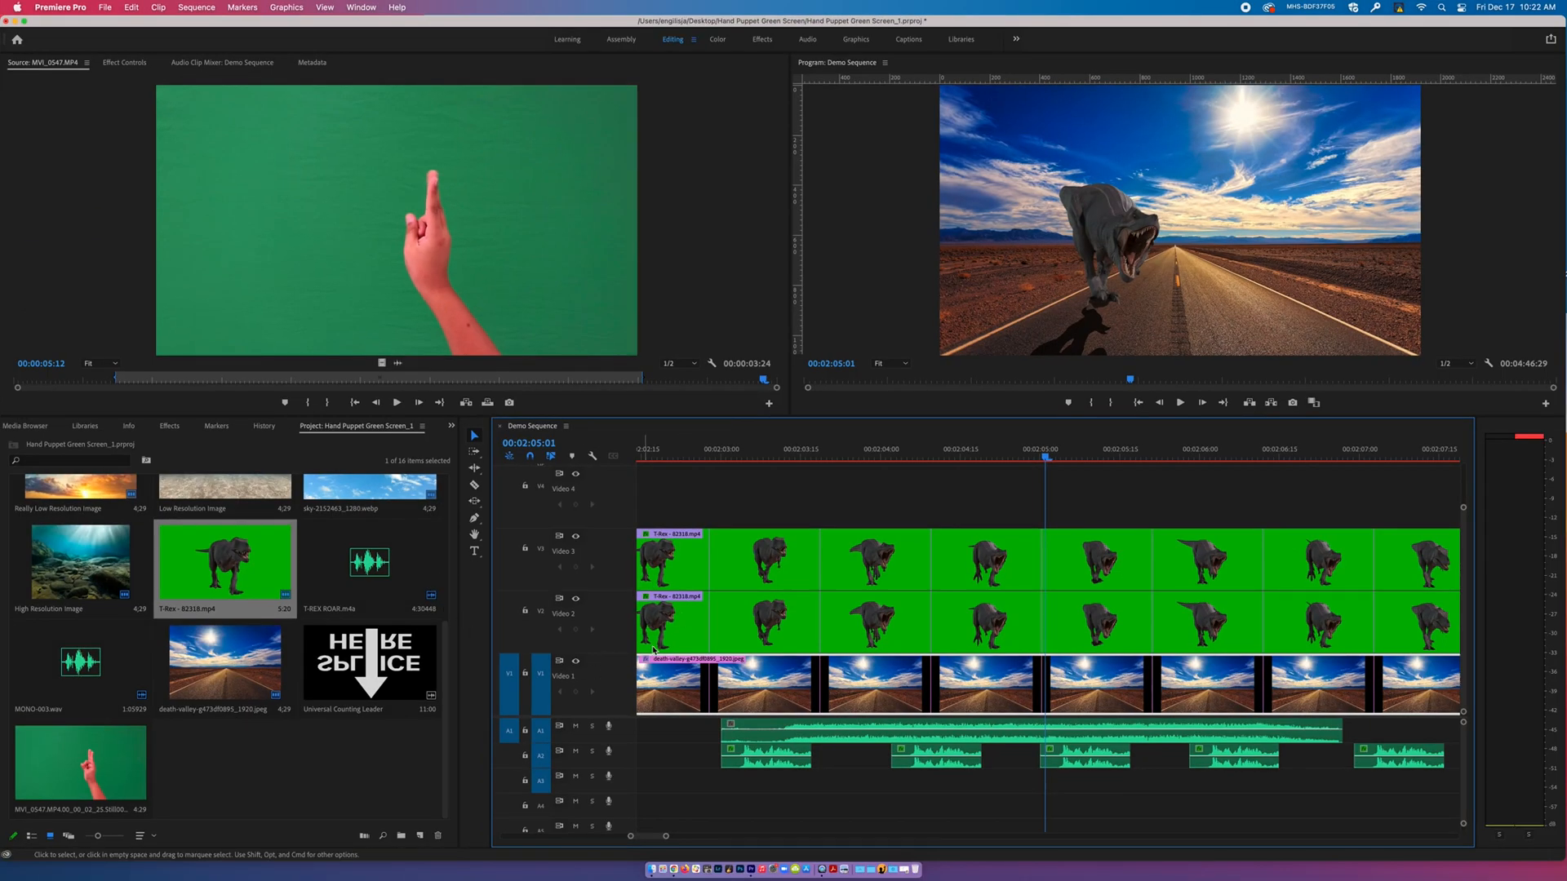
Move the playhead to 00:02:02:26 and look through the empty video tracks above Video 3.
{"action": "left_click_drag", "start_coordinate": [1044, 459], "coordinate": [700, 458]}
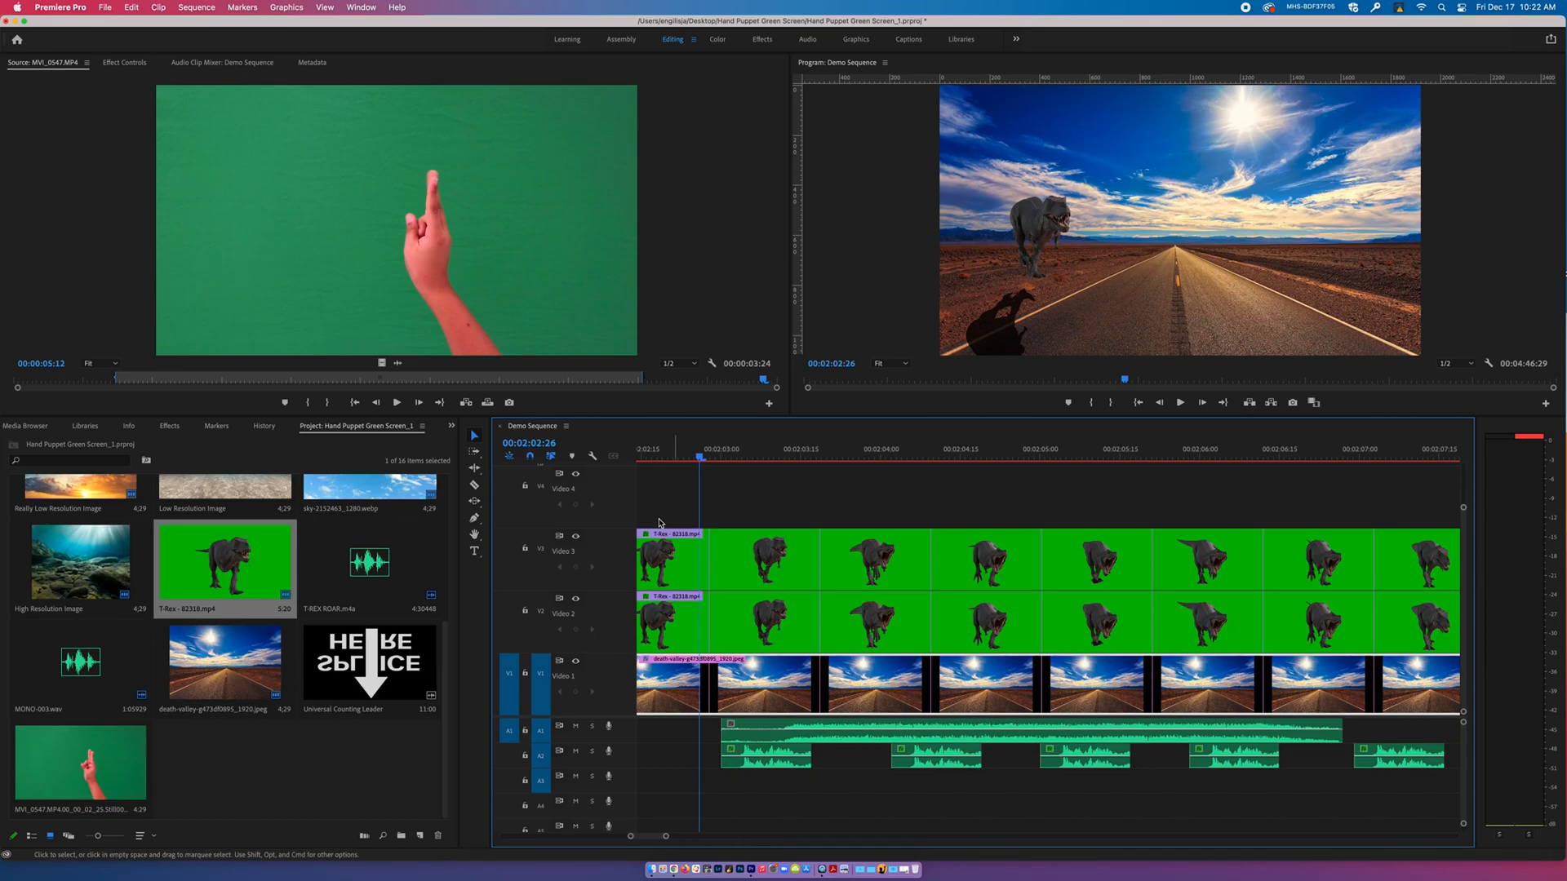
{"action": "scroll", "coordinate": [661, 522], "scroll_direction": "up", "scroll_amount": 3}
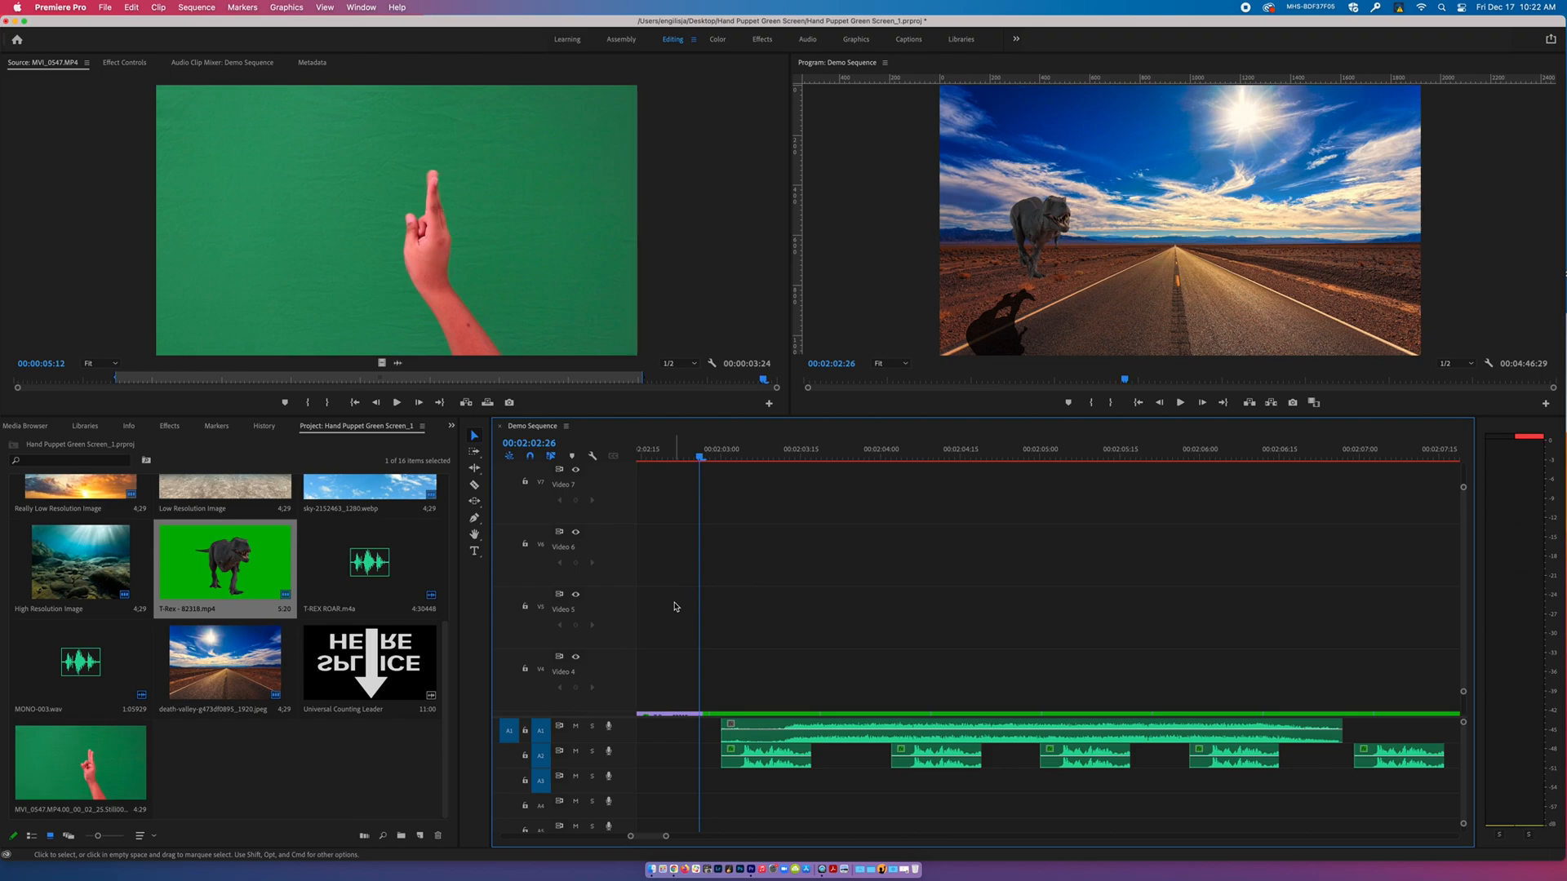
{"action": "scroll", "coordinate": [565, 692], "scroll_direction": "down", "scroll_amount": 3}
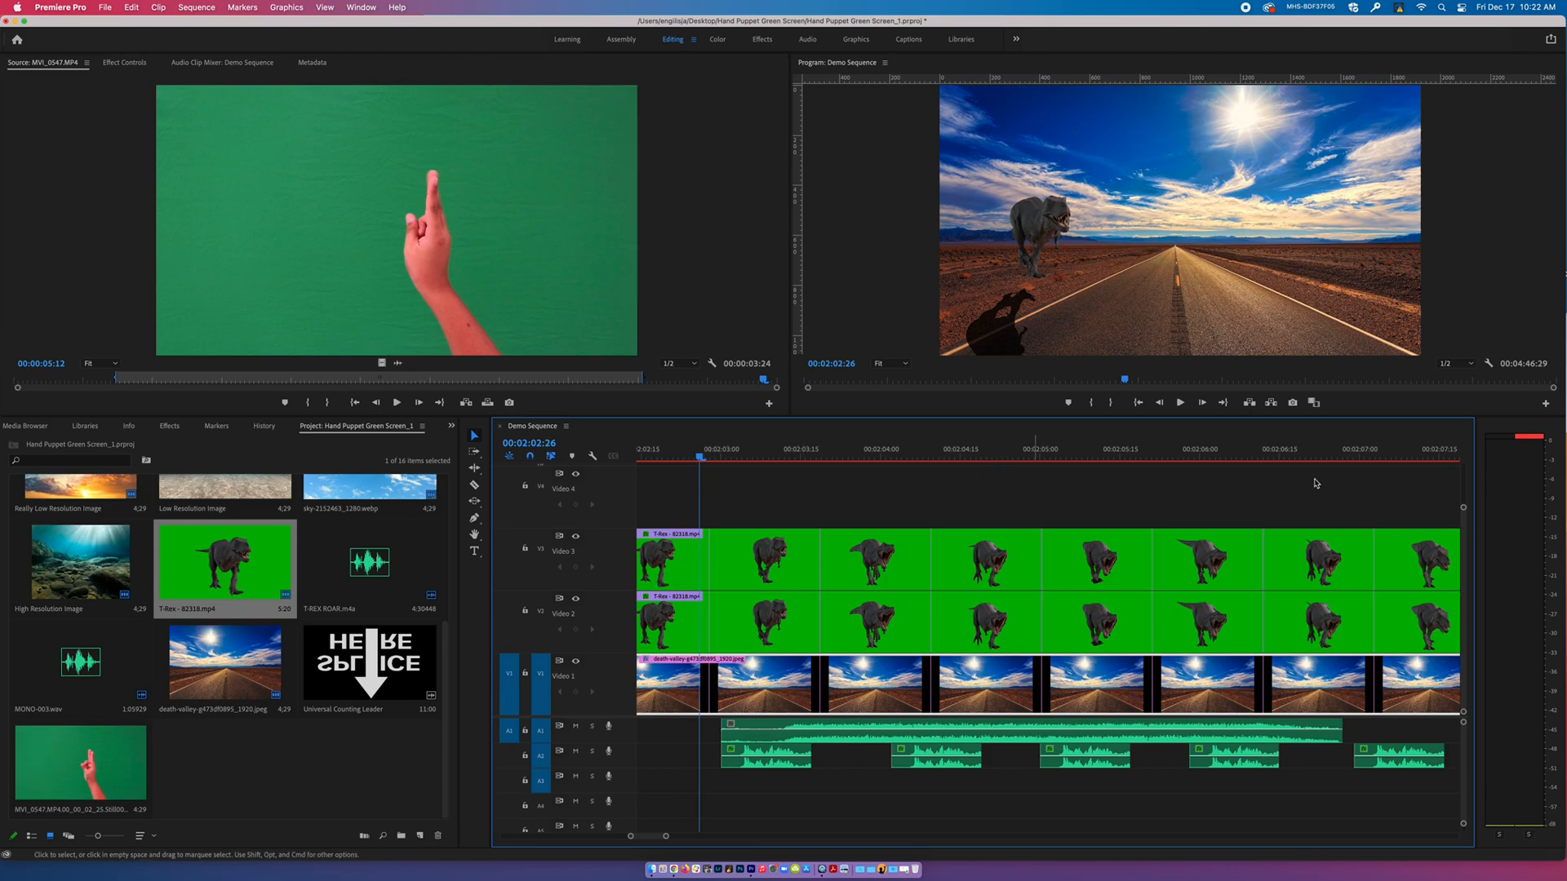
Reduce the video track heights and add one video track after Video 7 and one audio track after Audio 6.
{"action": "left_click_drag", "start_coordinate": [1463, 508], "coordinate": [1465, 464]}
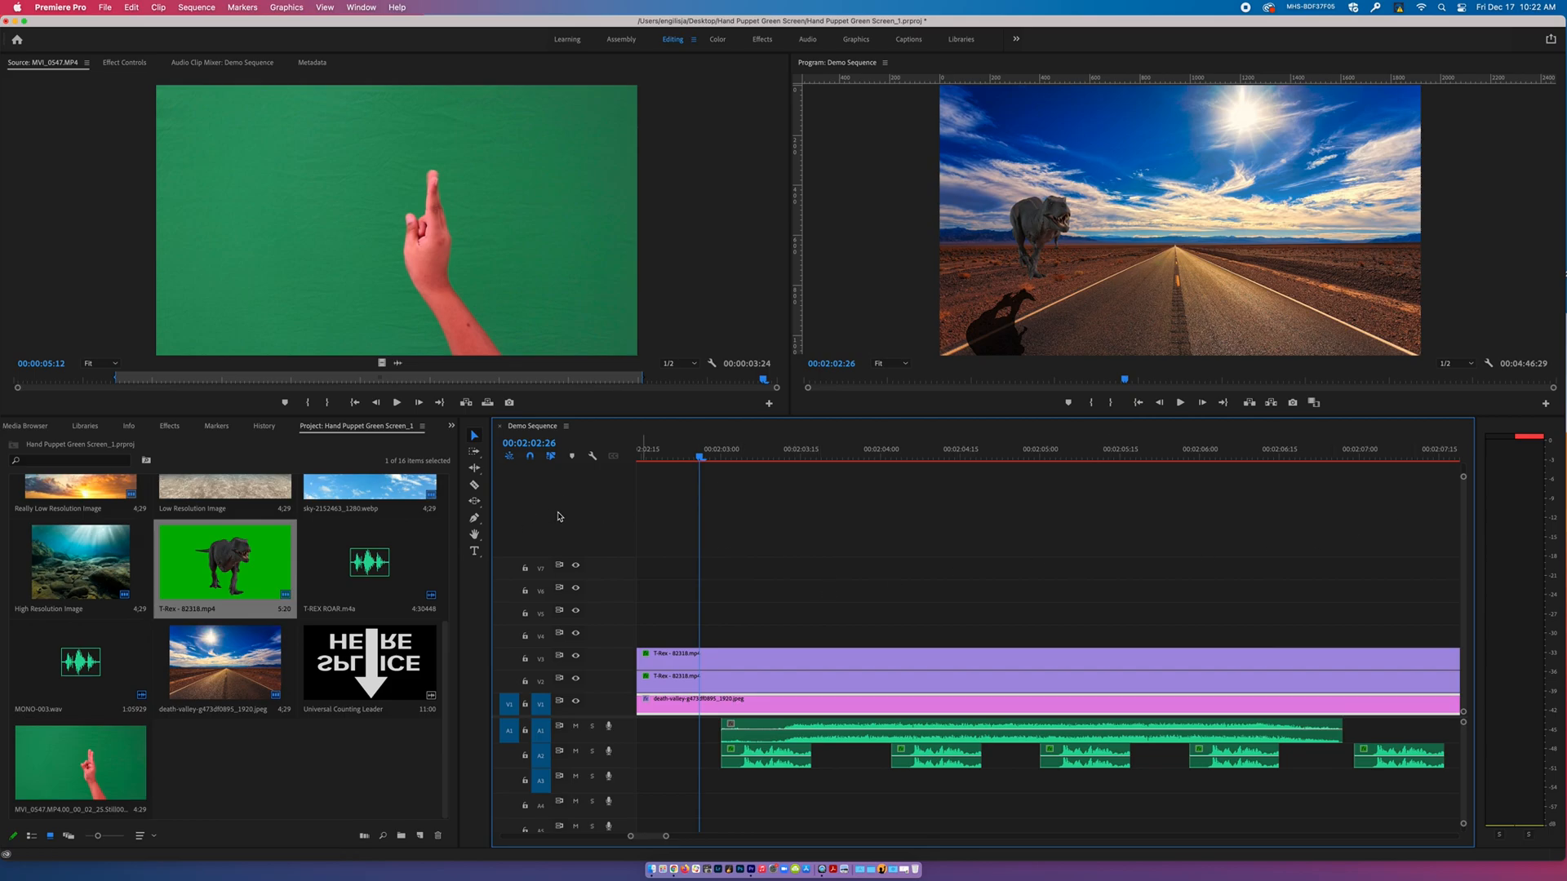
{"action": "right_click", "coordinate": [561, 518]}
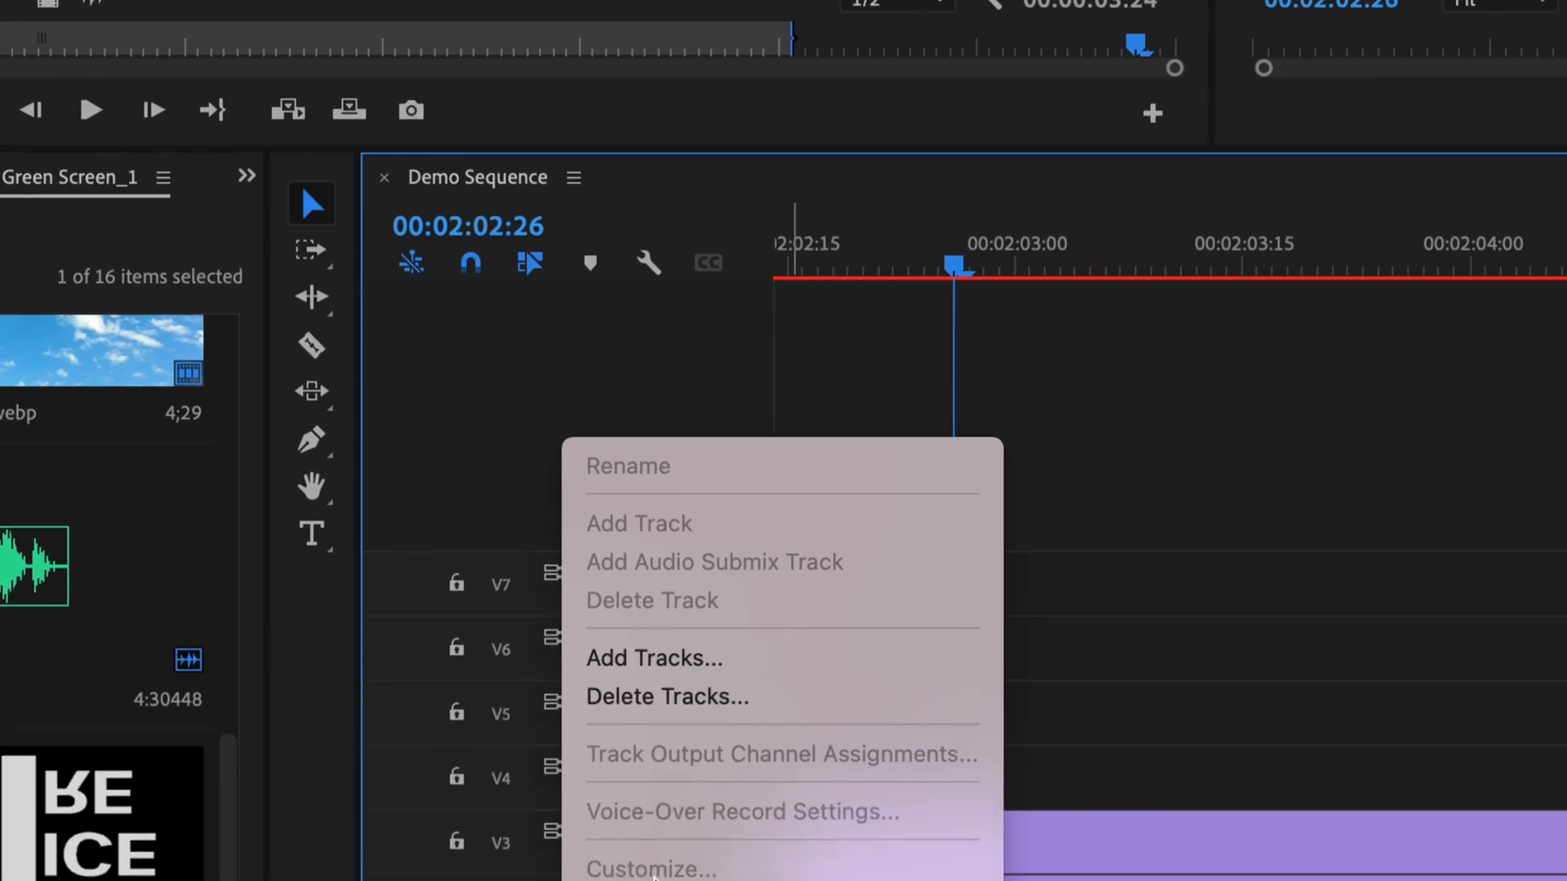
{"action": "left_click", "coordinate": [662, 668]}
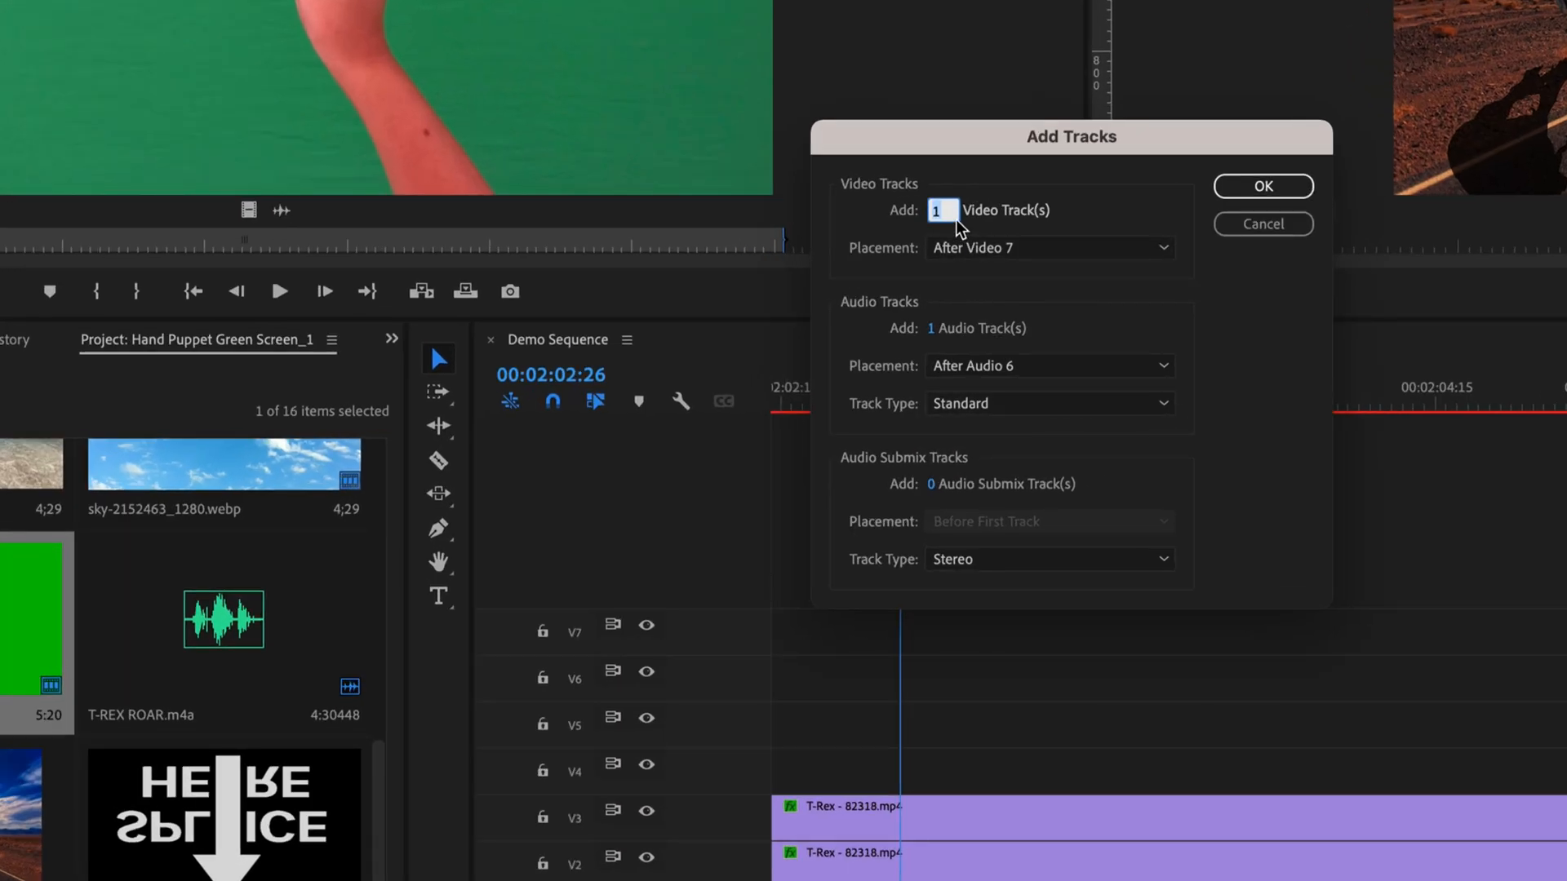
{"action": "left_click", "coordinate": [1263, 189]}
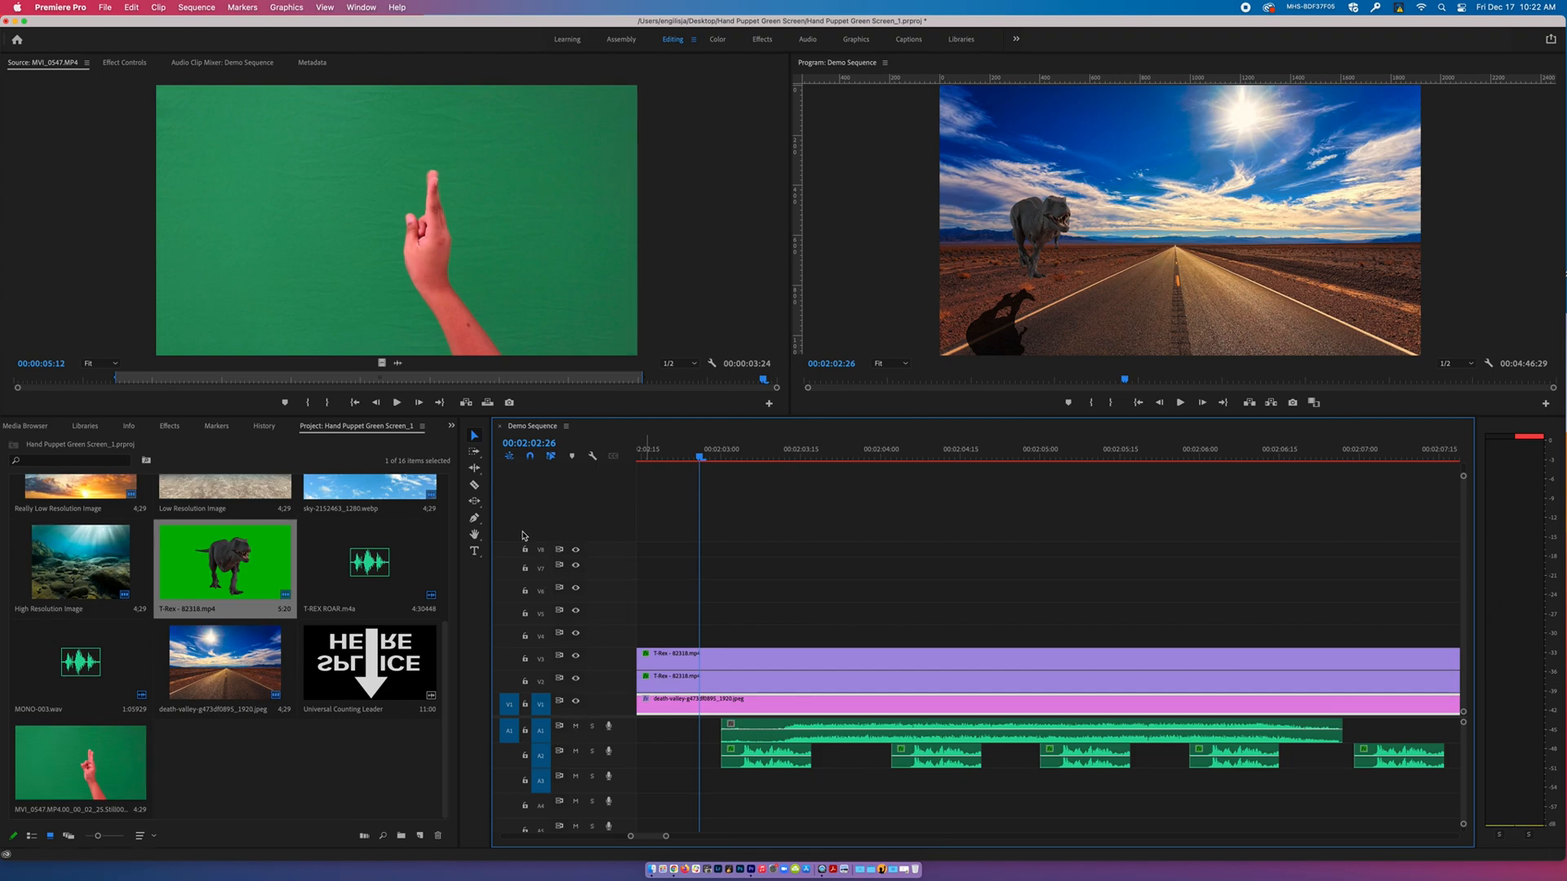
Move the playhead to 00:02:02:22 and enlarge the video tracks until their clip thumbnails show.
{"action": "left_click_drag", "start_coordinate": [742, 457], "coordinate": [683, 468]}
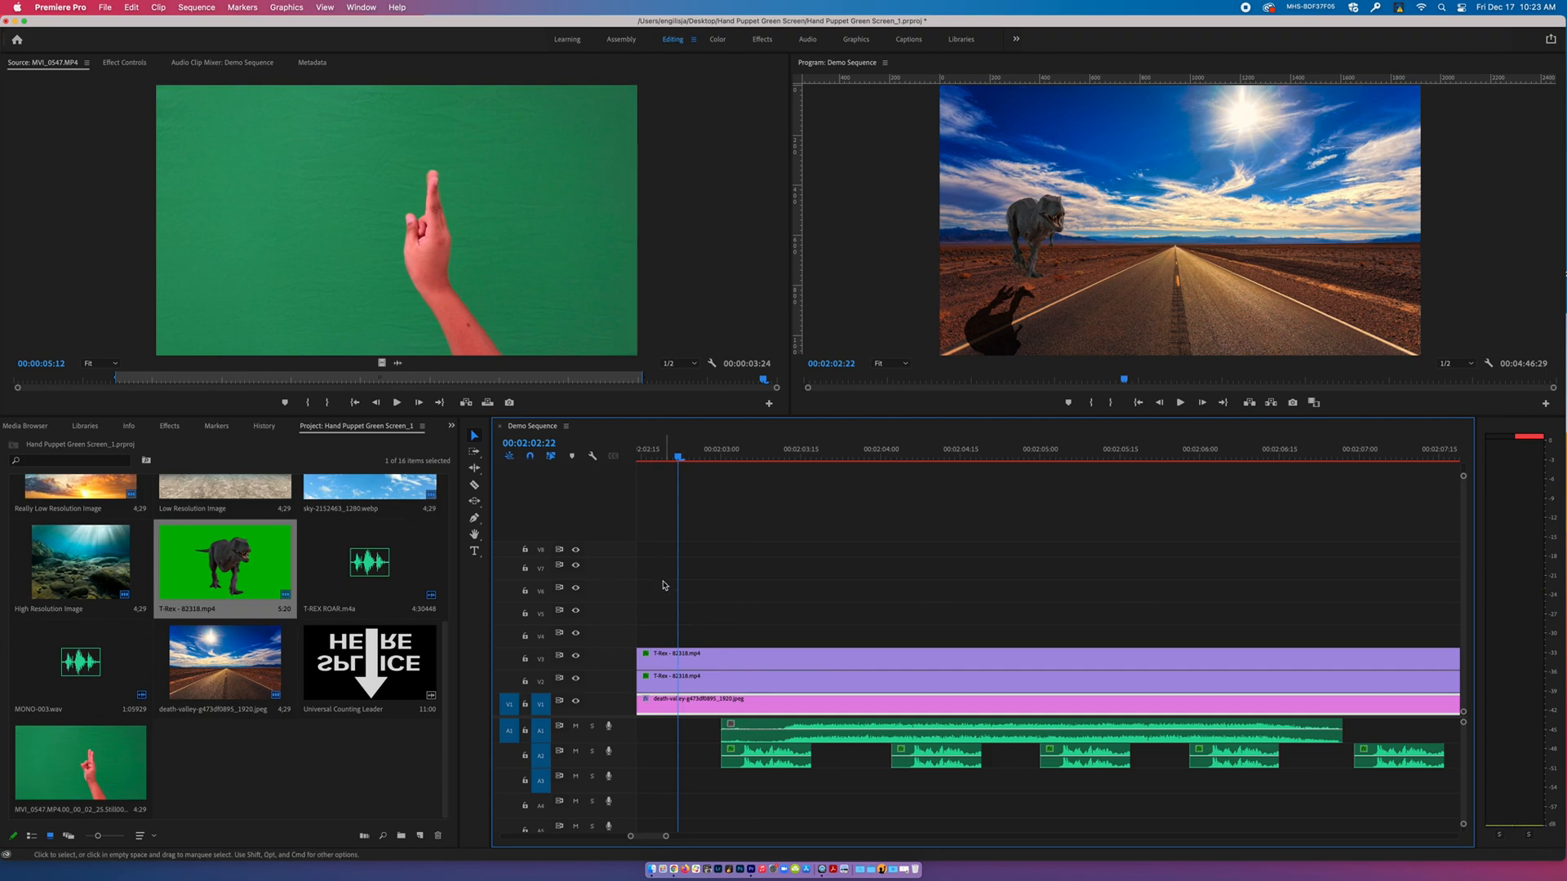
{"action": "left_click_drag", "start_coordinate": [1463, 476], "coordinate": [1463, 498]}
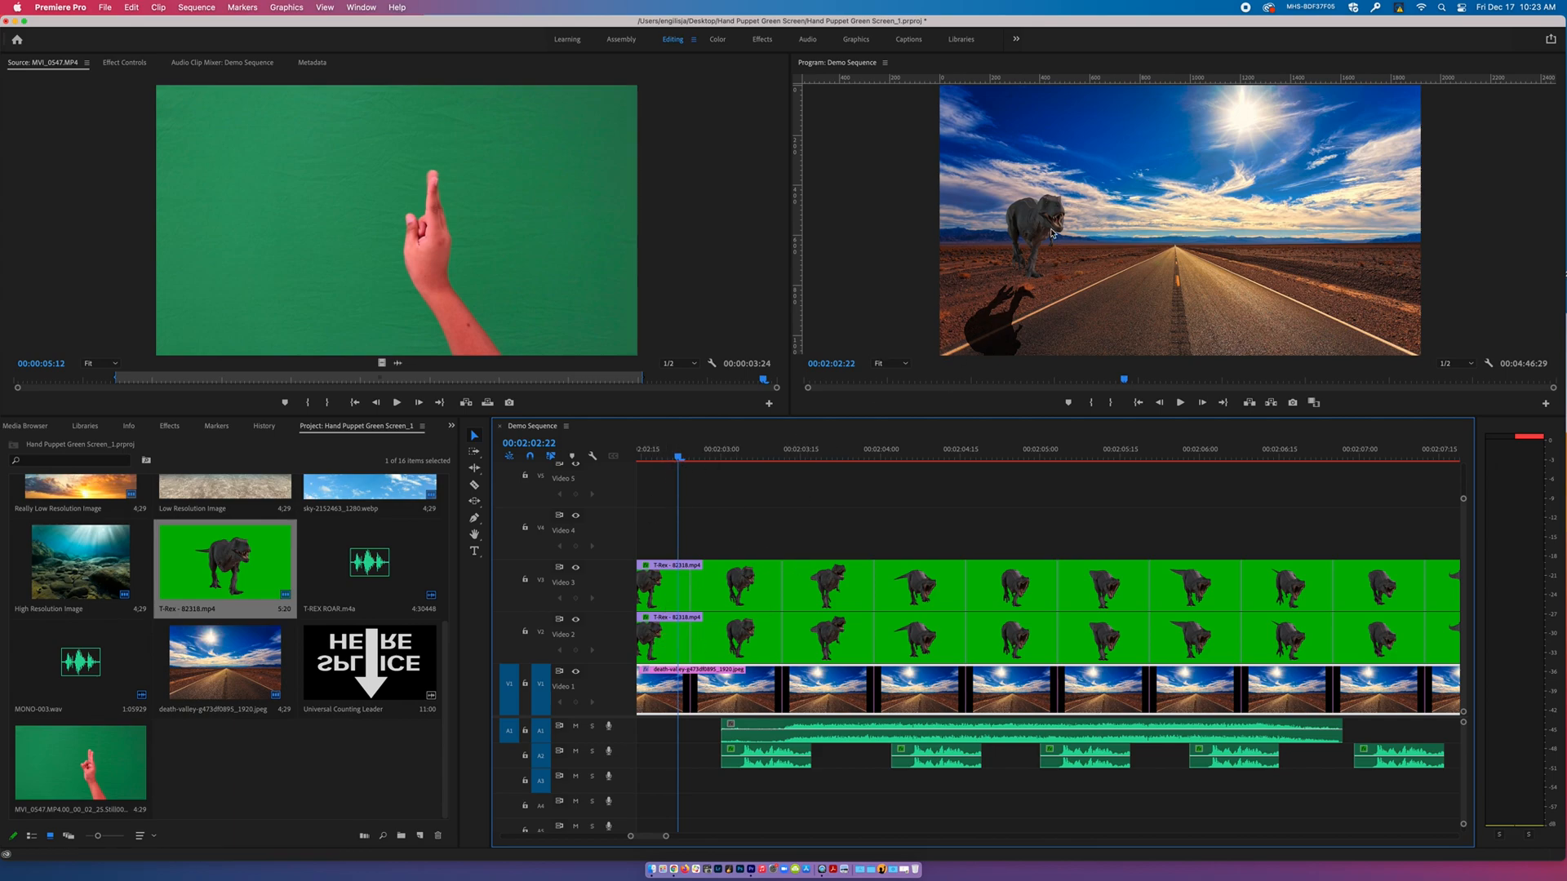
{"action": "left_click", "coordinate": [720, 589]}
{"action": "left_click", "coordinate": [661, 697]}
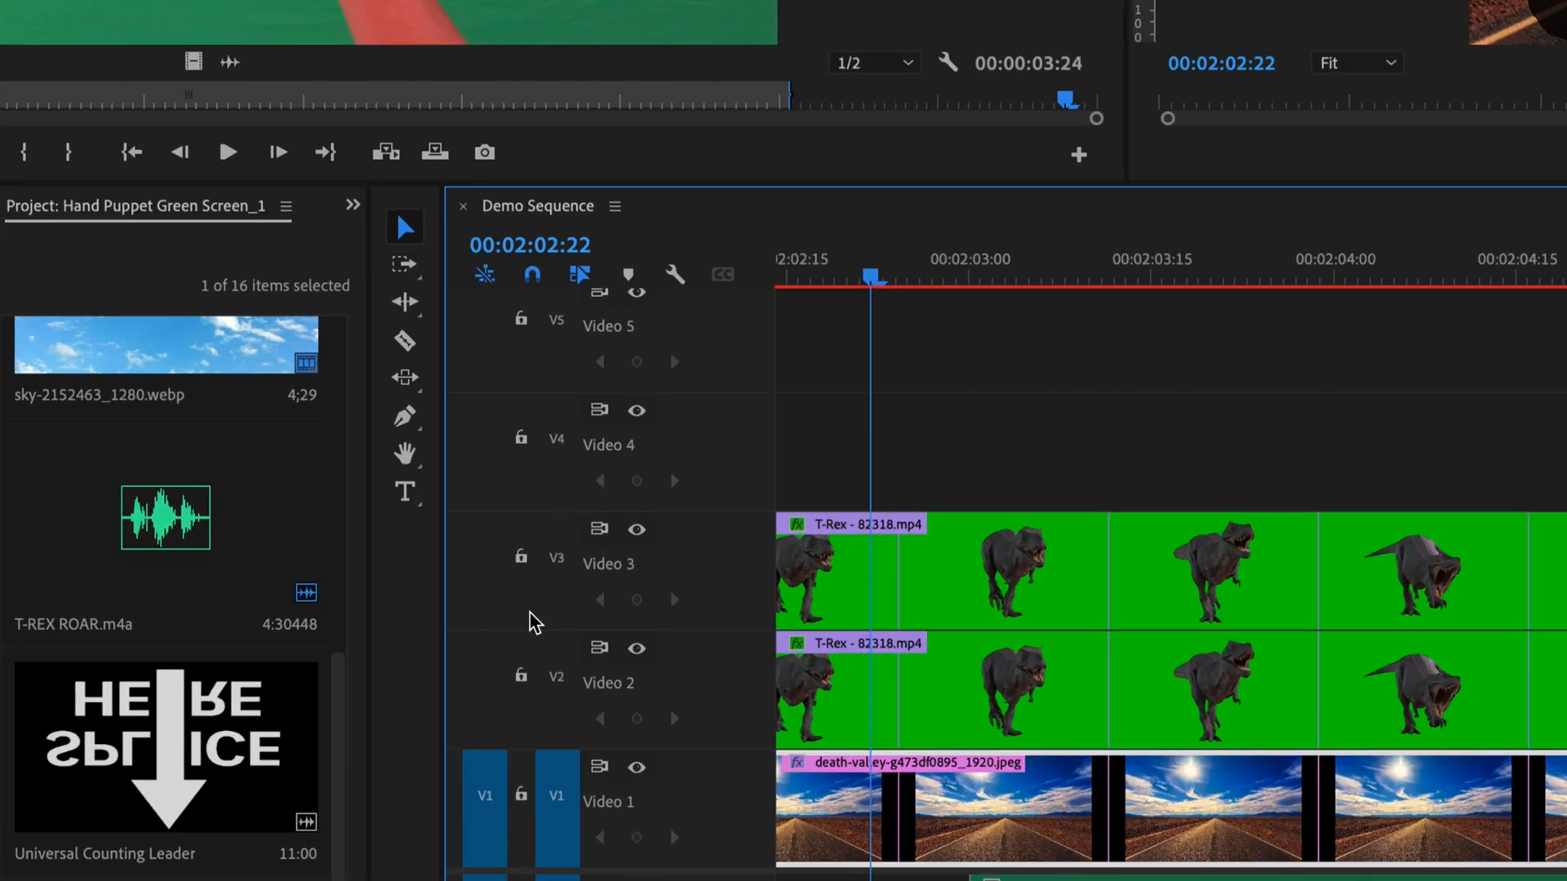
Lock the Video 3 track and unlock it again.
{"action": "left_click", "coordinate": [522, 561]}
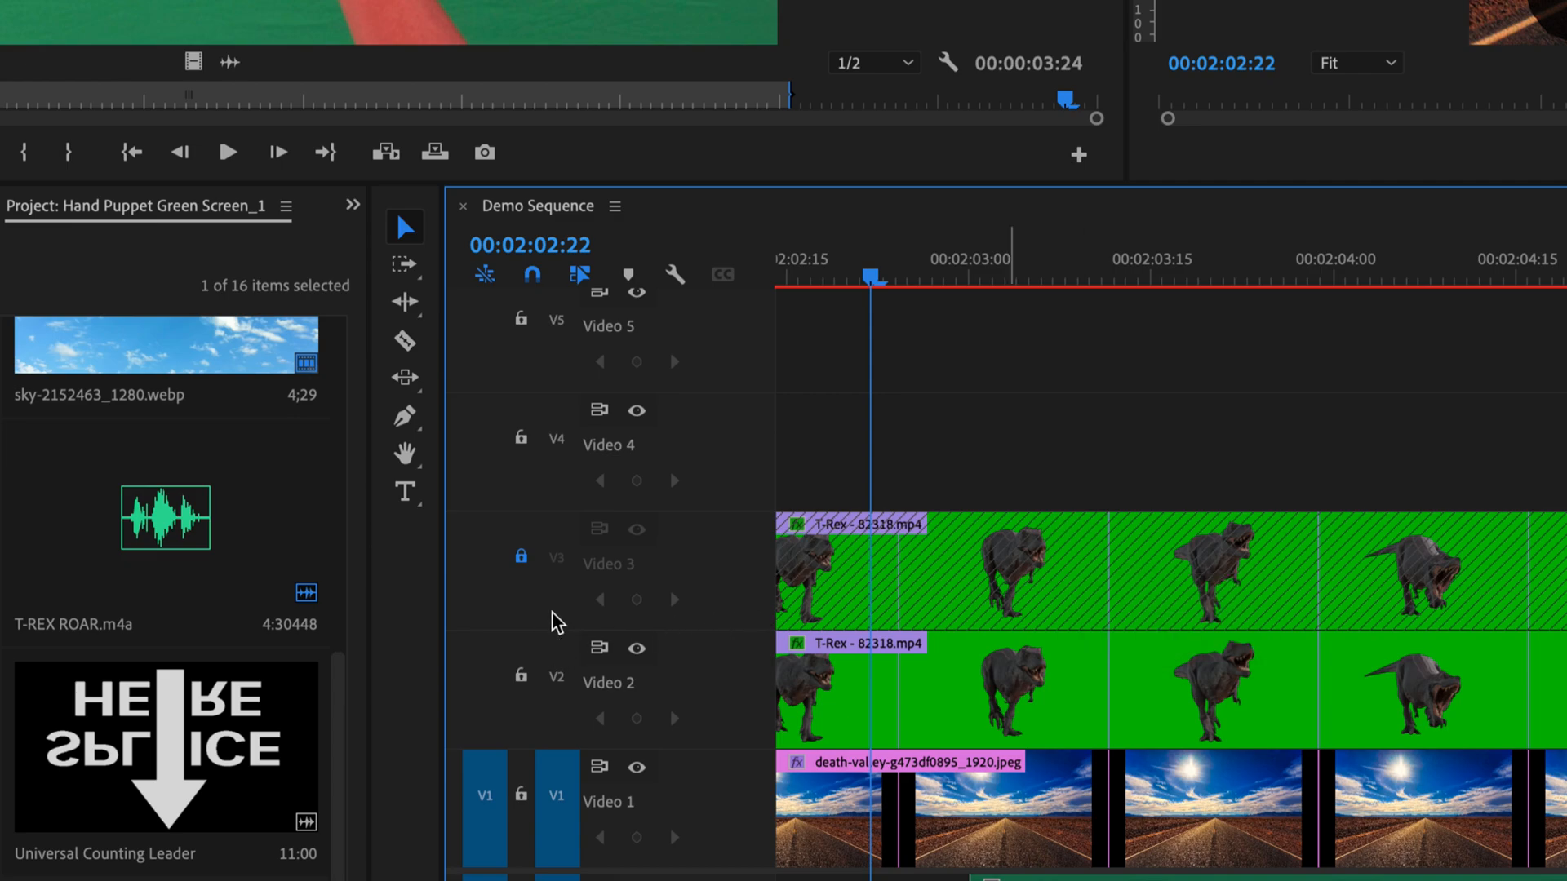
{"action": "left_click", "coordinate": [520, 557]}
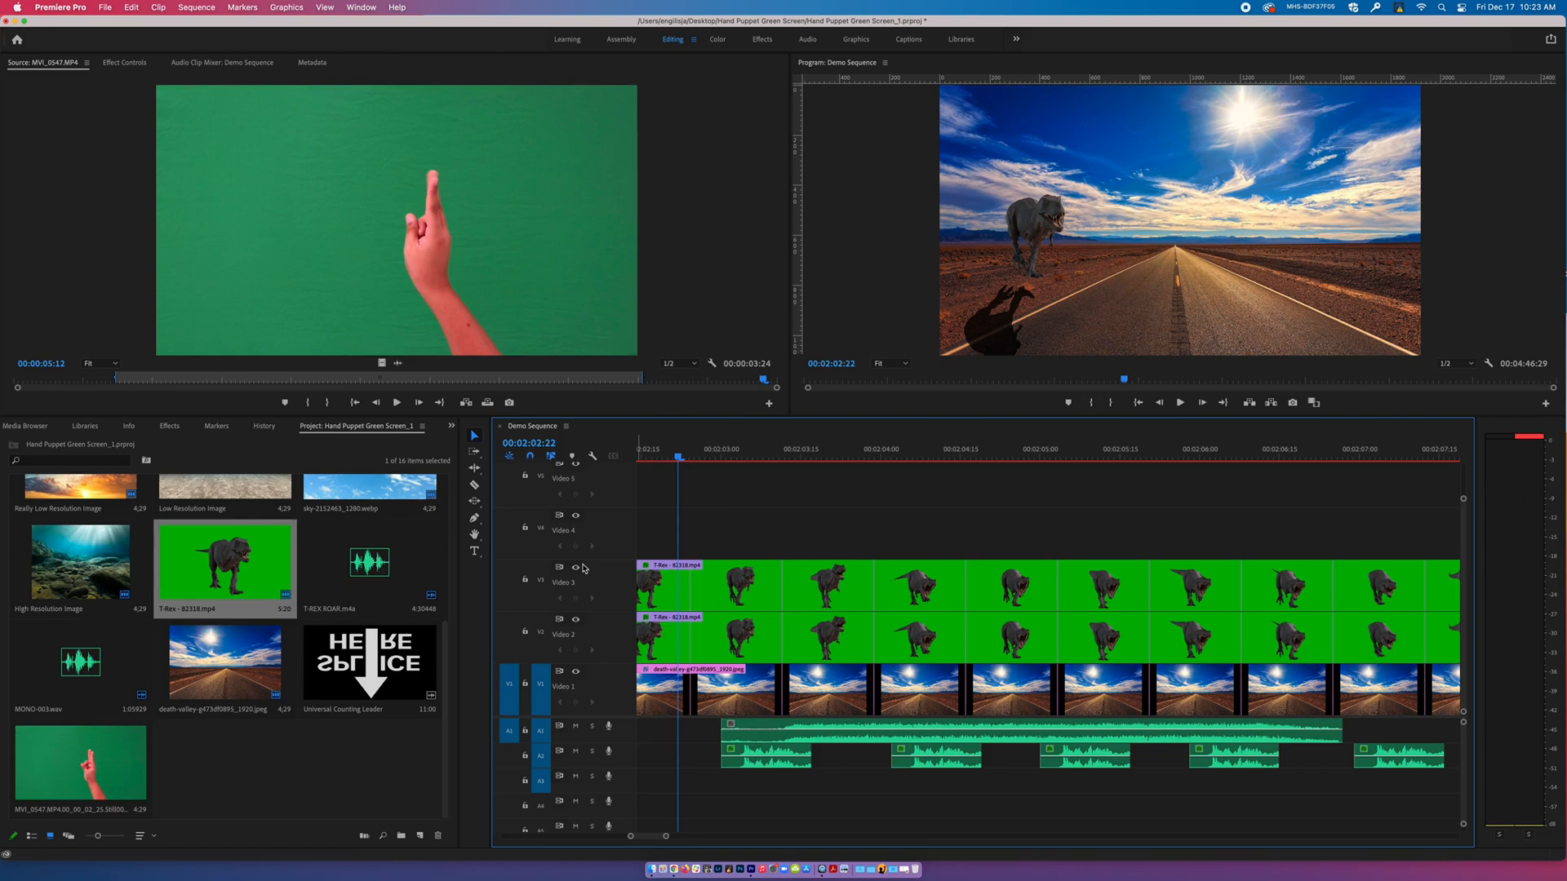
Hide the Video 3 track output and make the video tracks taller, with three tracks filling the video area.
{"action": "left_click", "coordinate": [576, 568]}
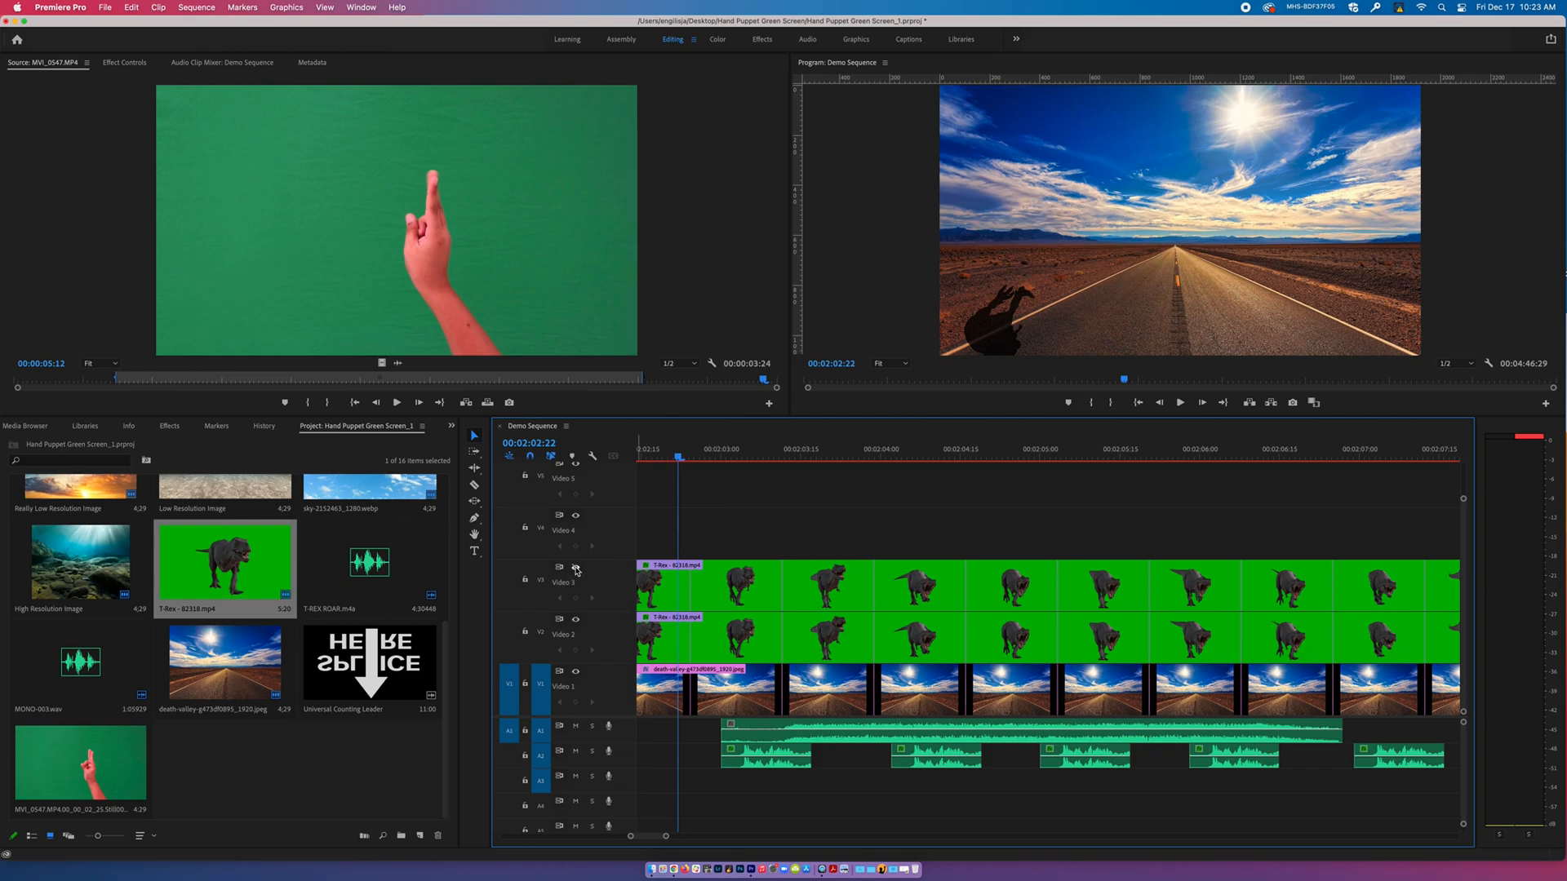
{"action": "key", "text": "shift+minus"}
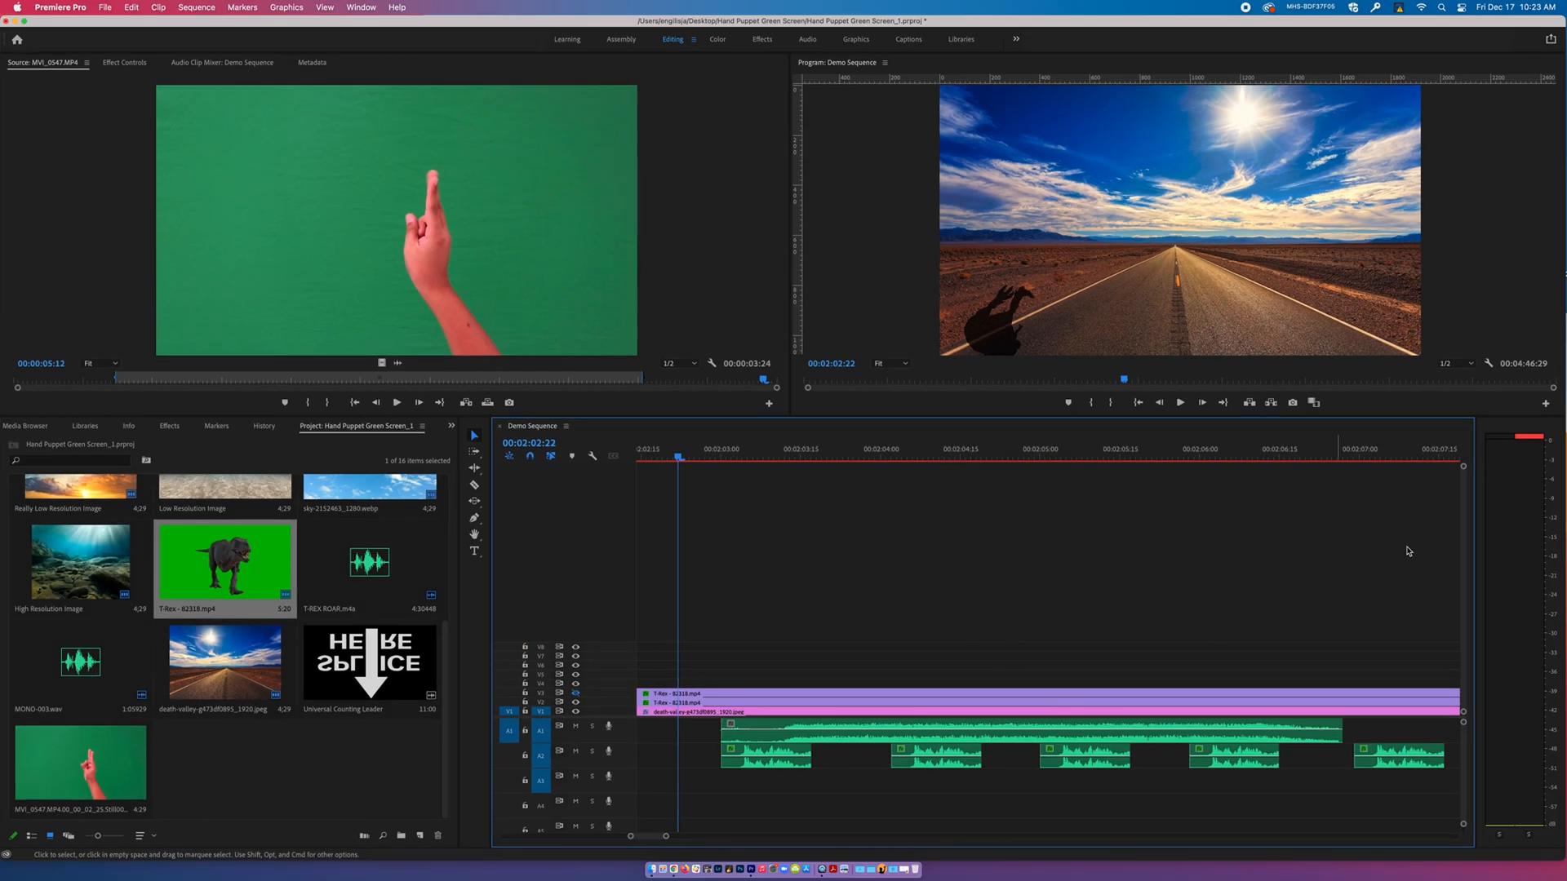
{"action": "left_click_drag", "start_coordinate": [1464, 466], "coordinate": [1464, 513]}
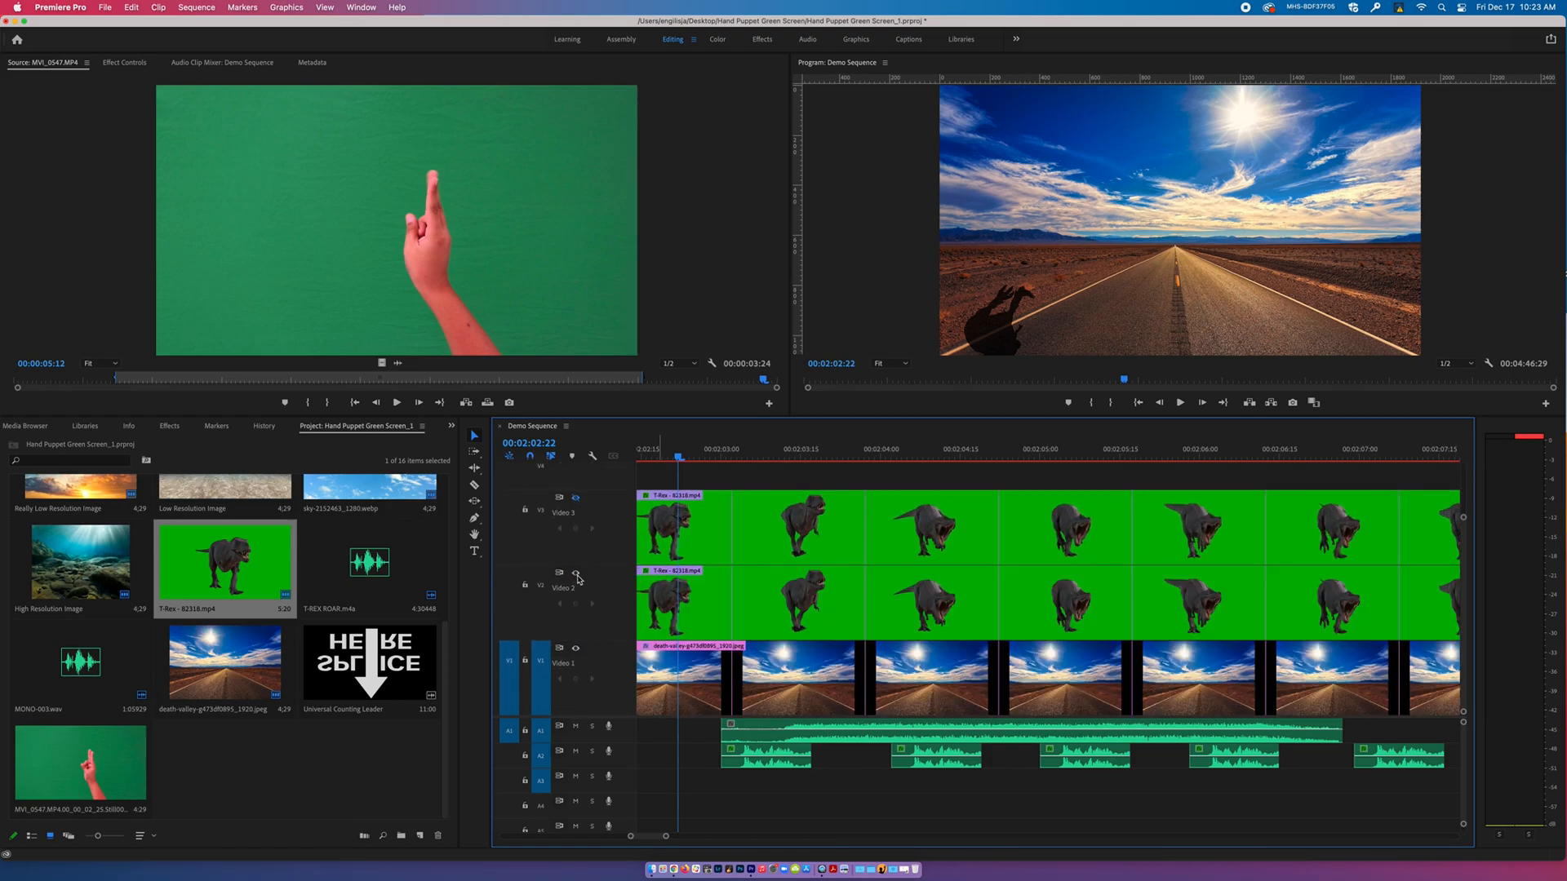
Restore the Video 3 output and switch the Video 2 shadow layer off and on around 00:02:02:24.
{"action": "left_click", "coordinate": [575, 573]}
{"action": "left_click", "coordinate": [575, 573]}
{"action": "left_click", "coordinate": [576, 574]}
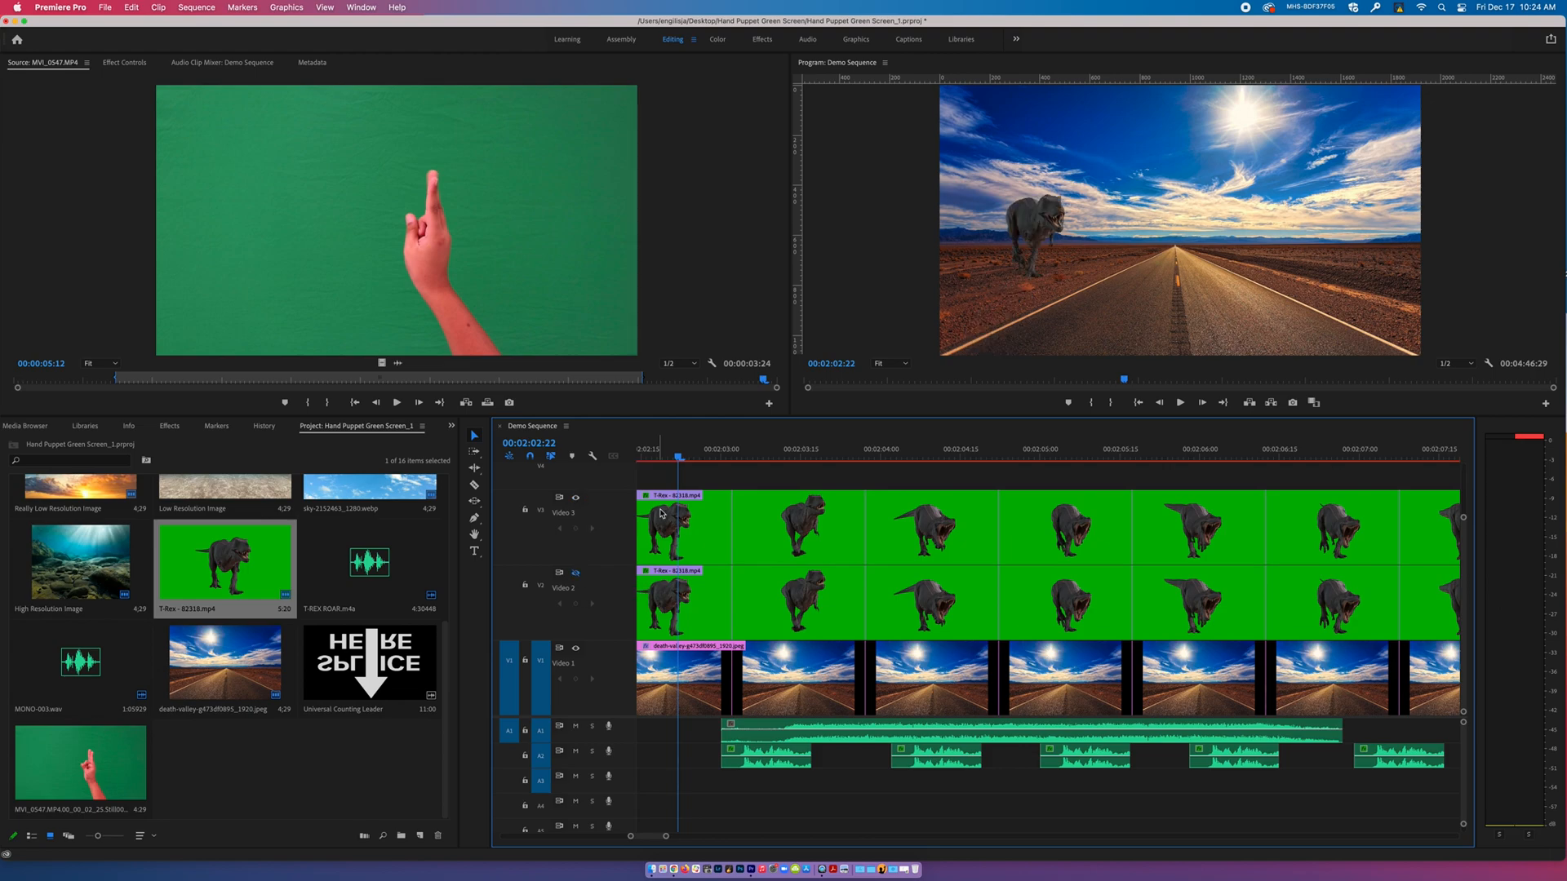
{"action": "left_click", "coordinate": [710, 455]}
{"action": "left_click", "coordinate": [690, 455]}
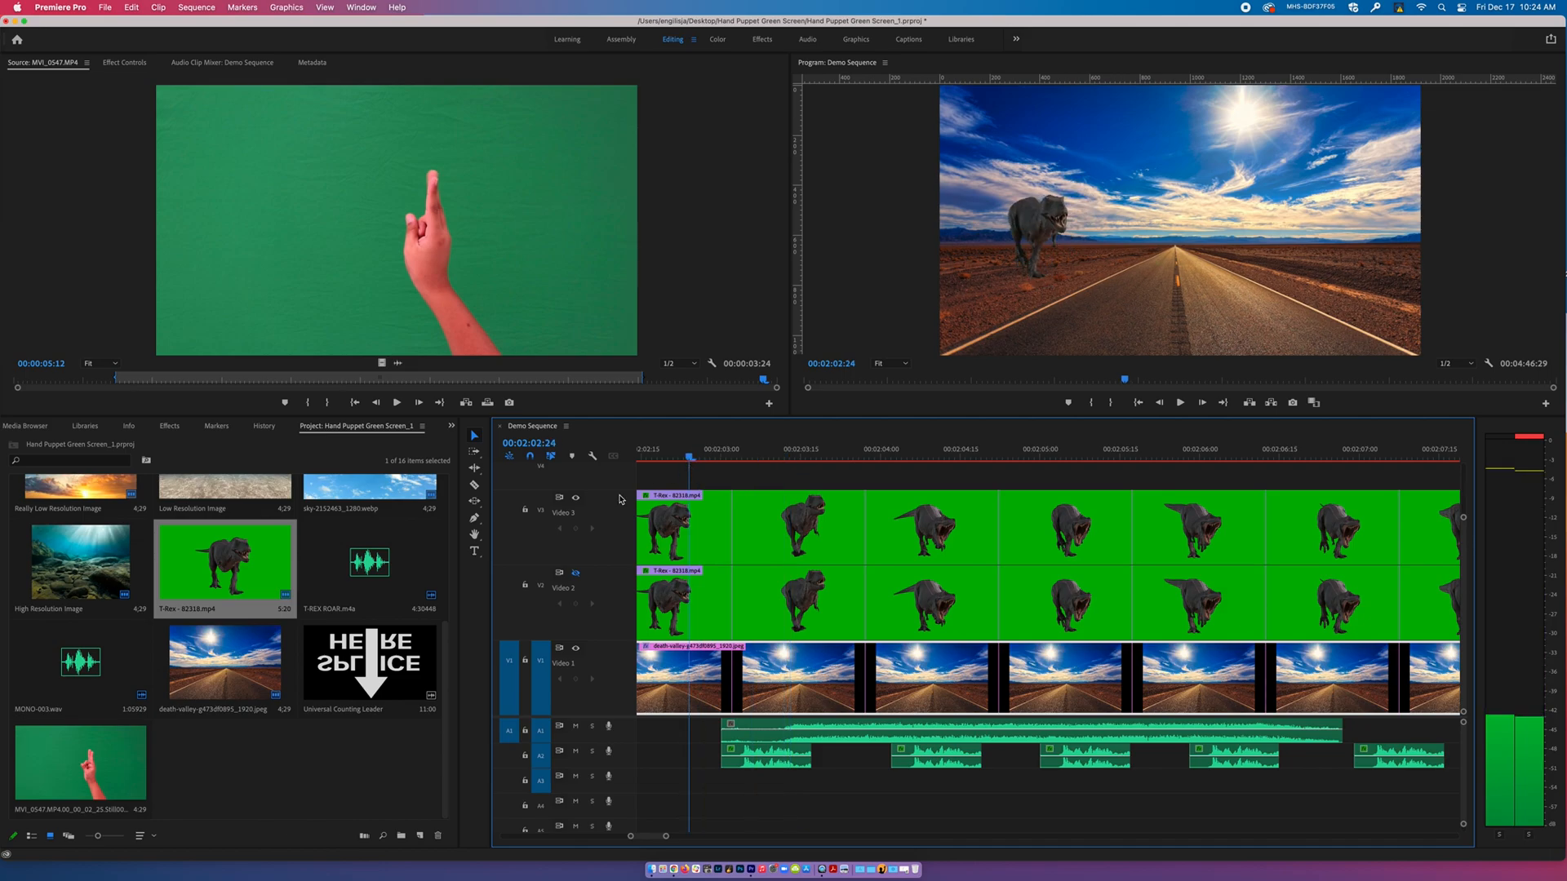
{"action": "left_click", "coordinate": [576, 575]}
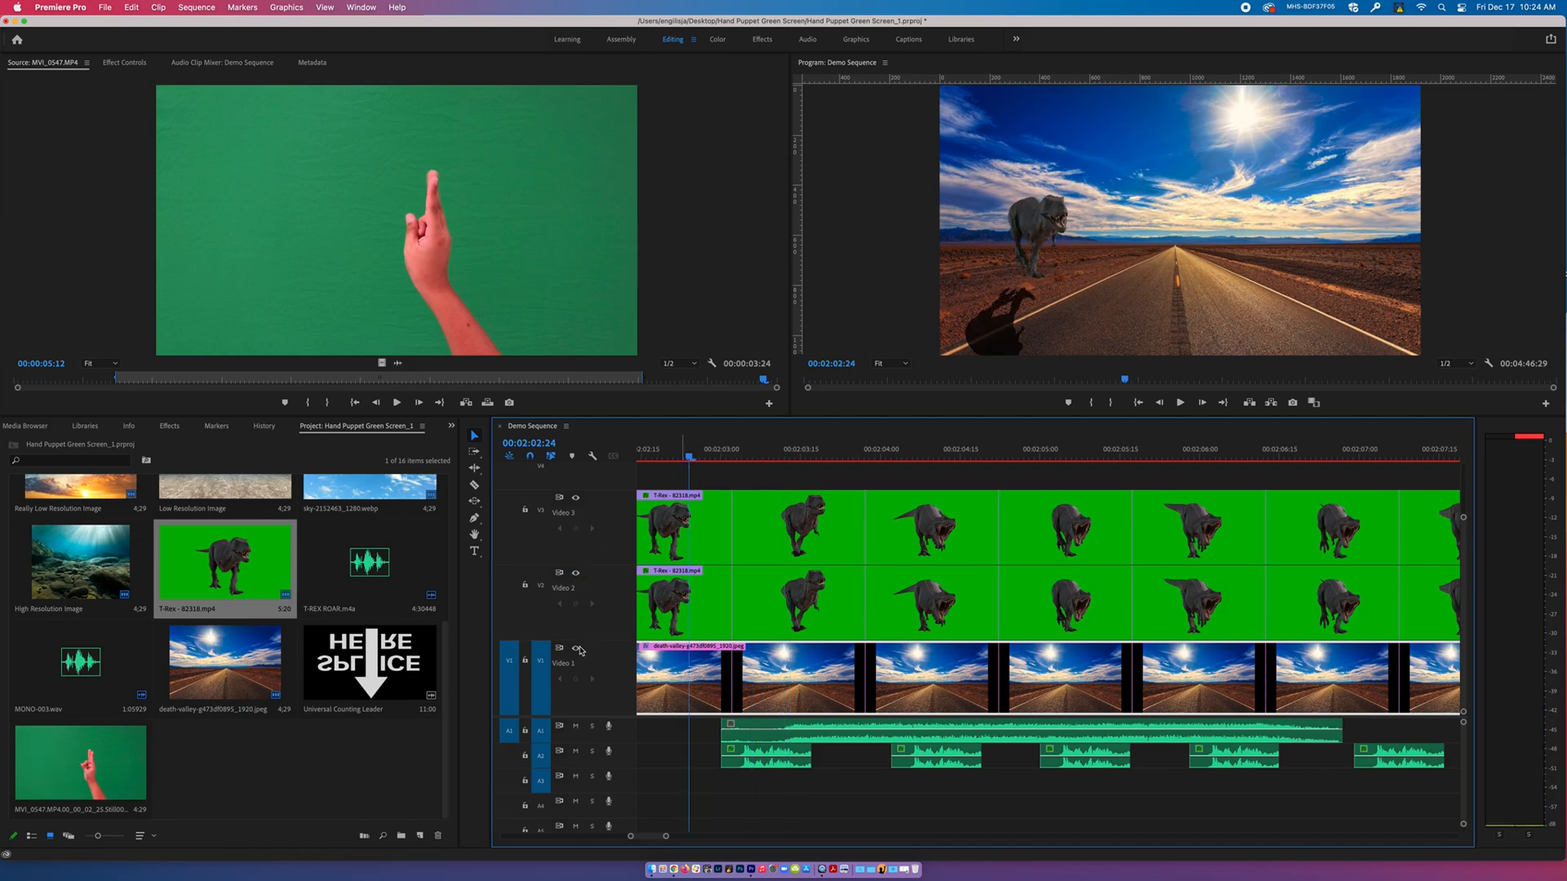
Play the T-Rex section with the Video 1 background output hidden, and switch that output back on.
{"action": "left_click", "coordinate": [575, 648]}
{"action": "key", "text": "space"}
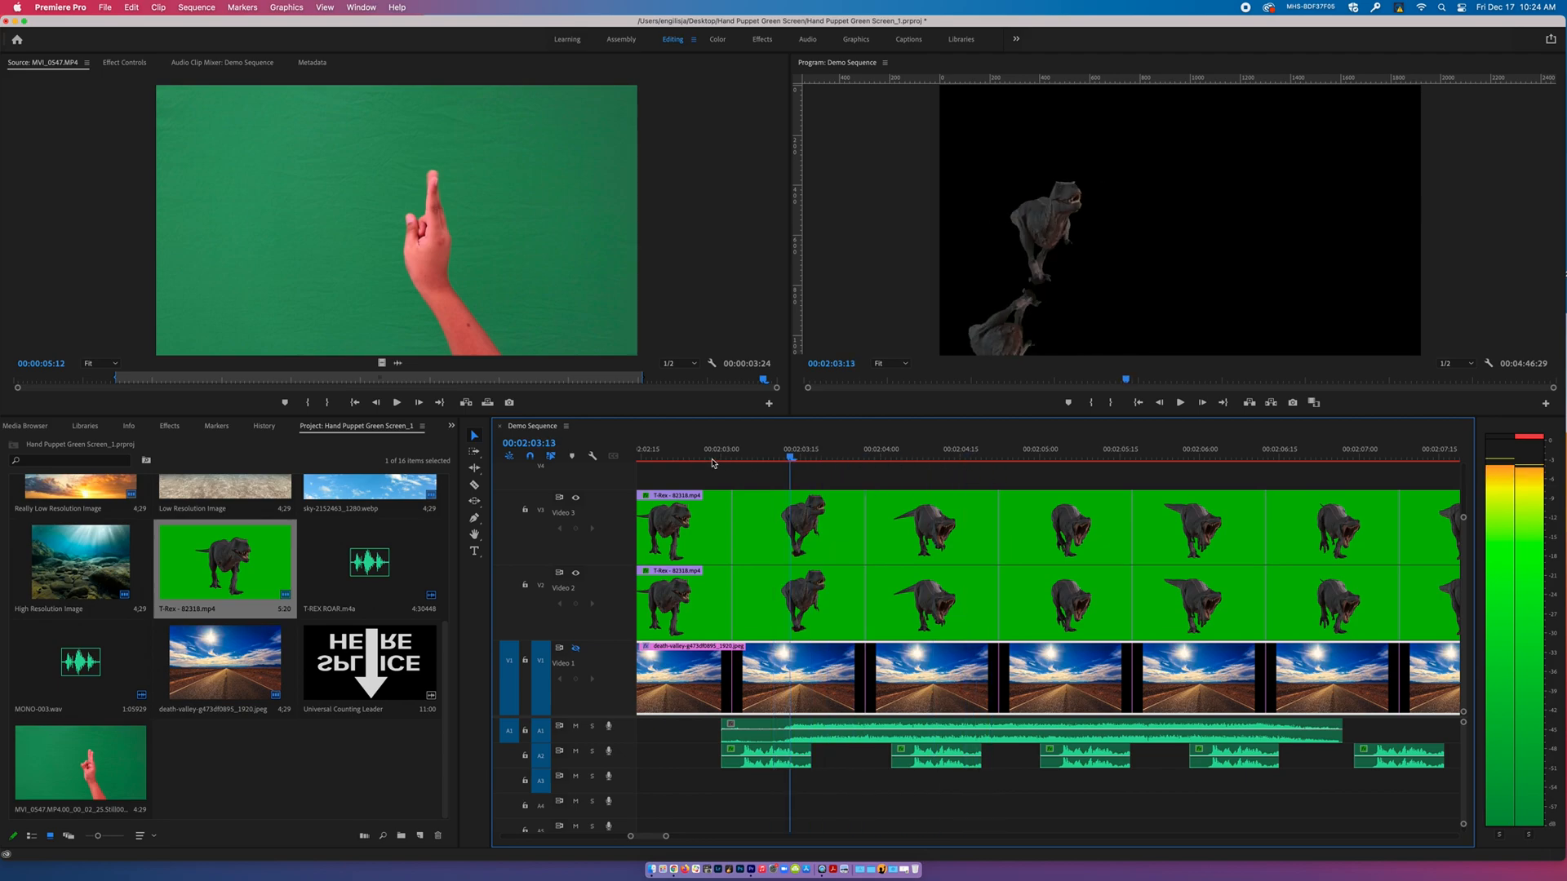
{"action": "key", "text": "space"}
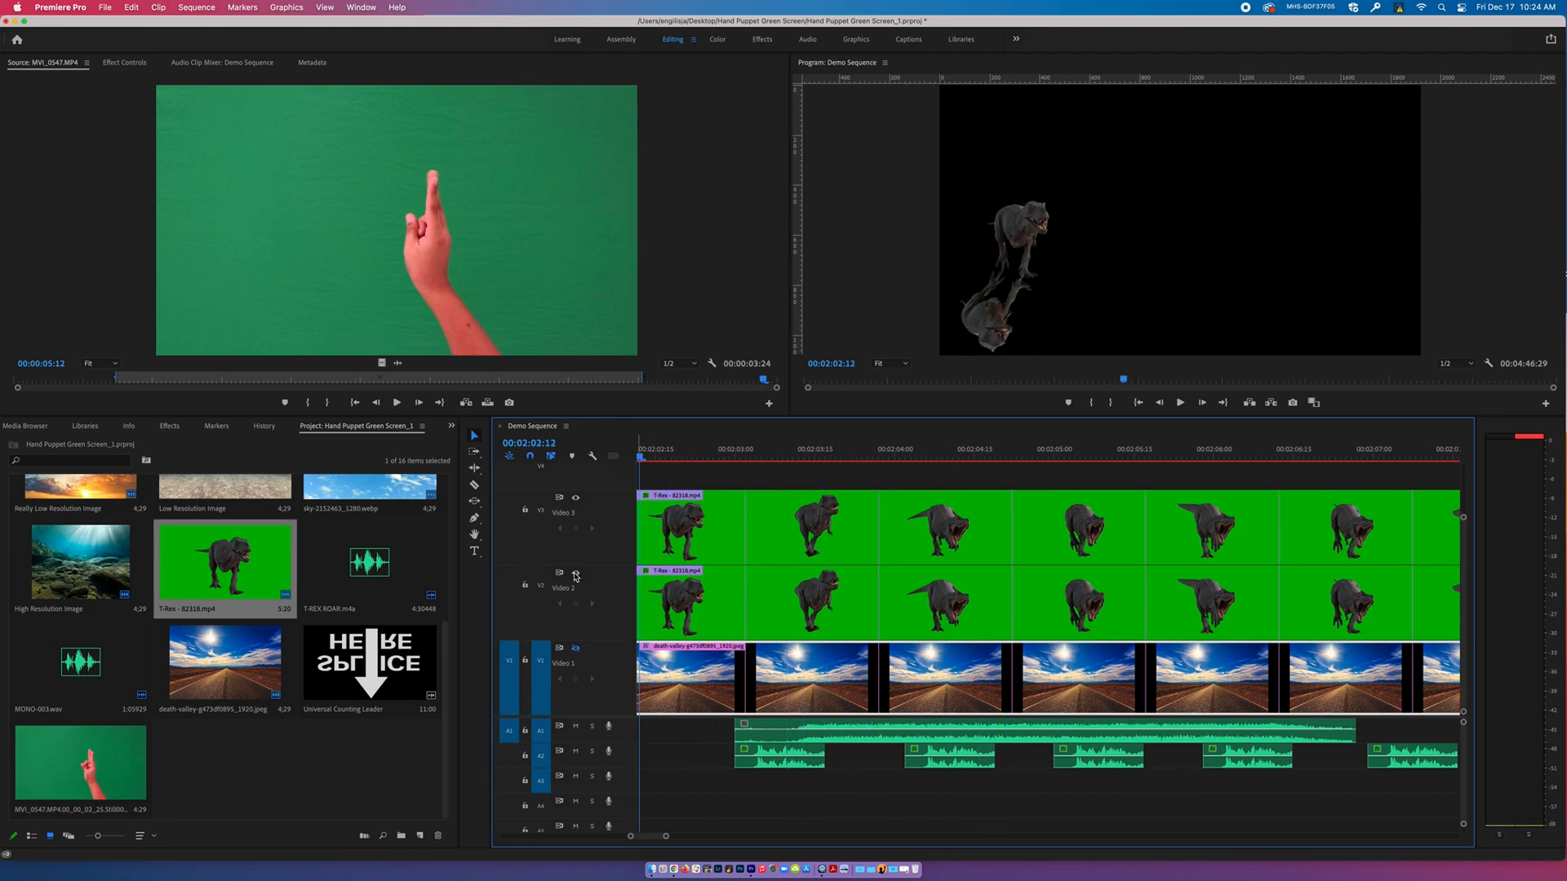
{"action": "left_click", "coordinate": [575, 648]}
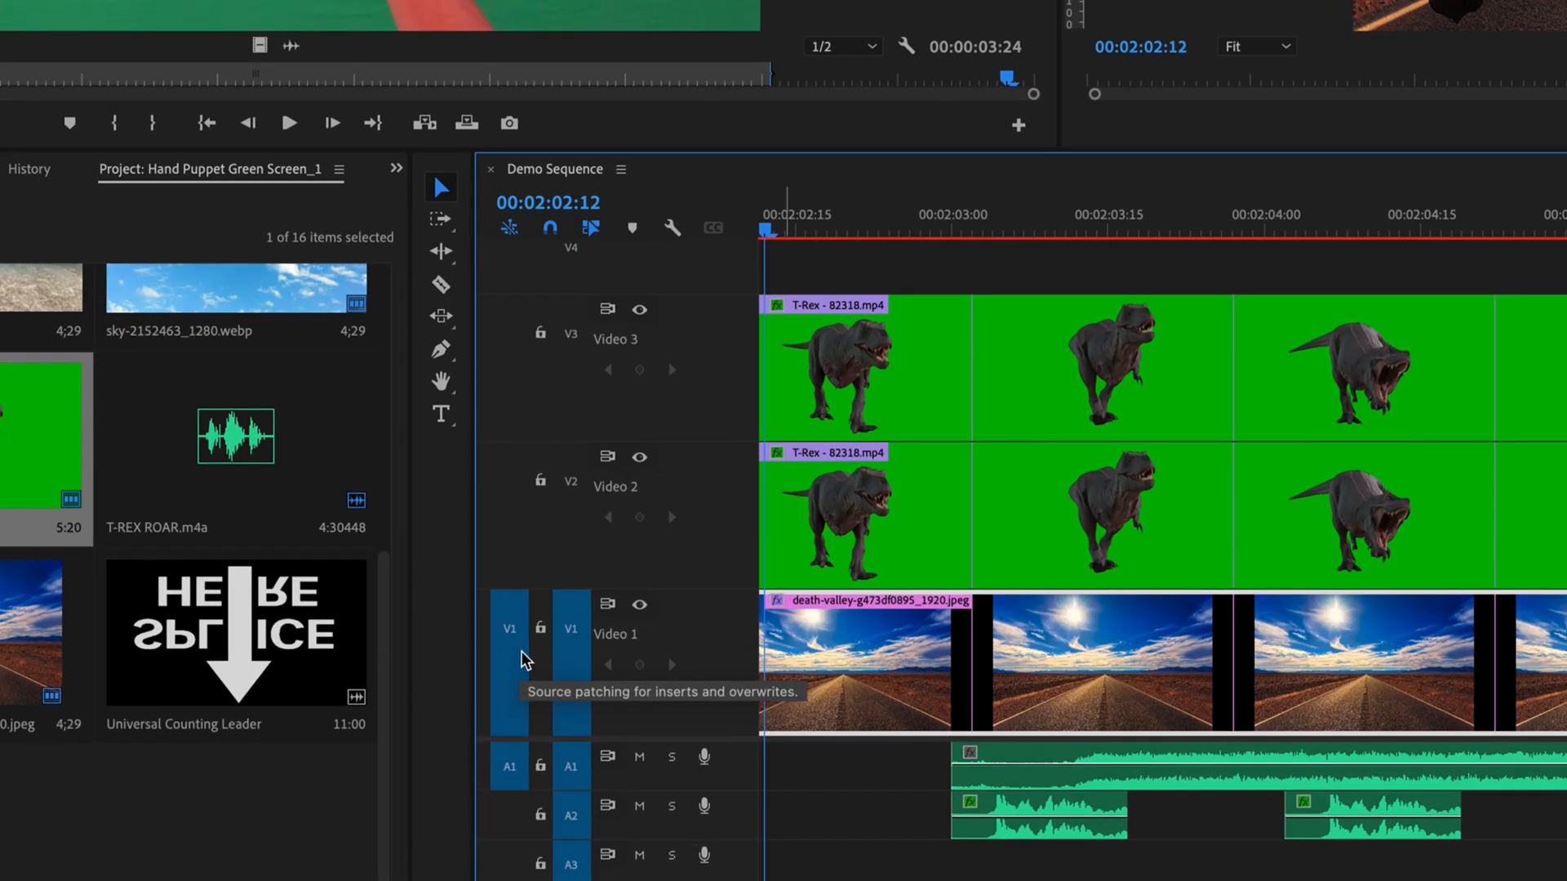
Turn off source patching for V1 and try placing MVI_0547.MP4 on the timeline as audio only.
{"action": "left_click", "coordinate": [506, 663]}
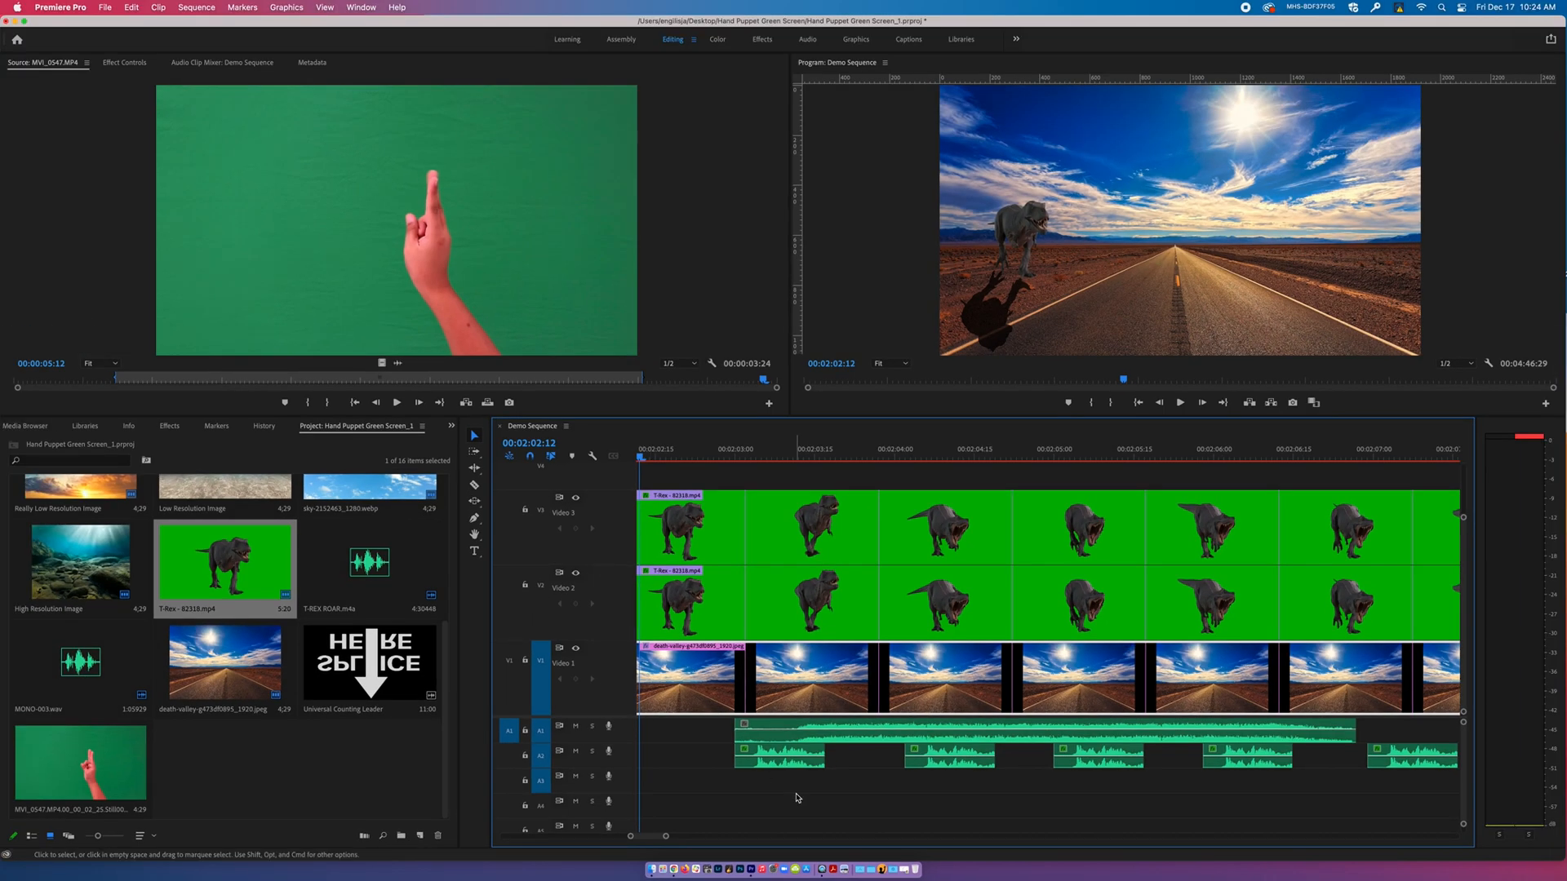
{"action": "left_click_drag", "start_coordinate": [666, 837], "coordinate": [701, 839]}
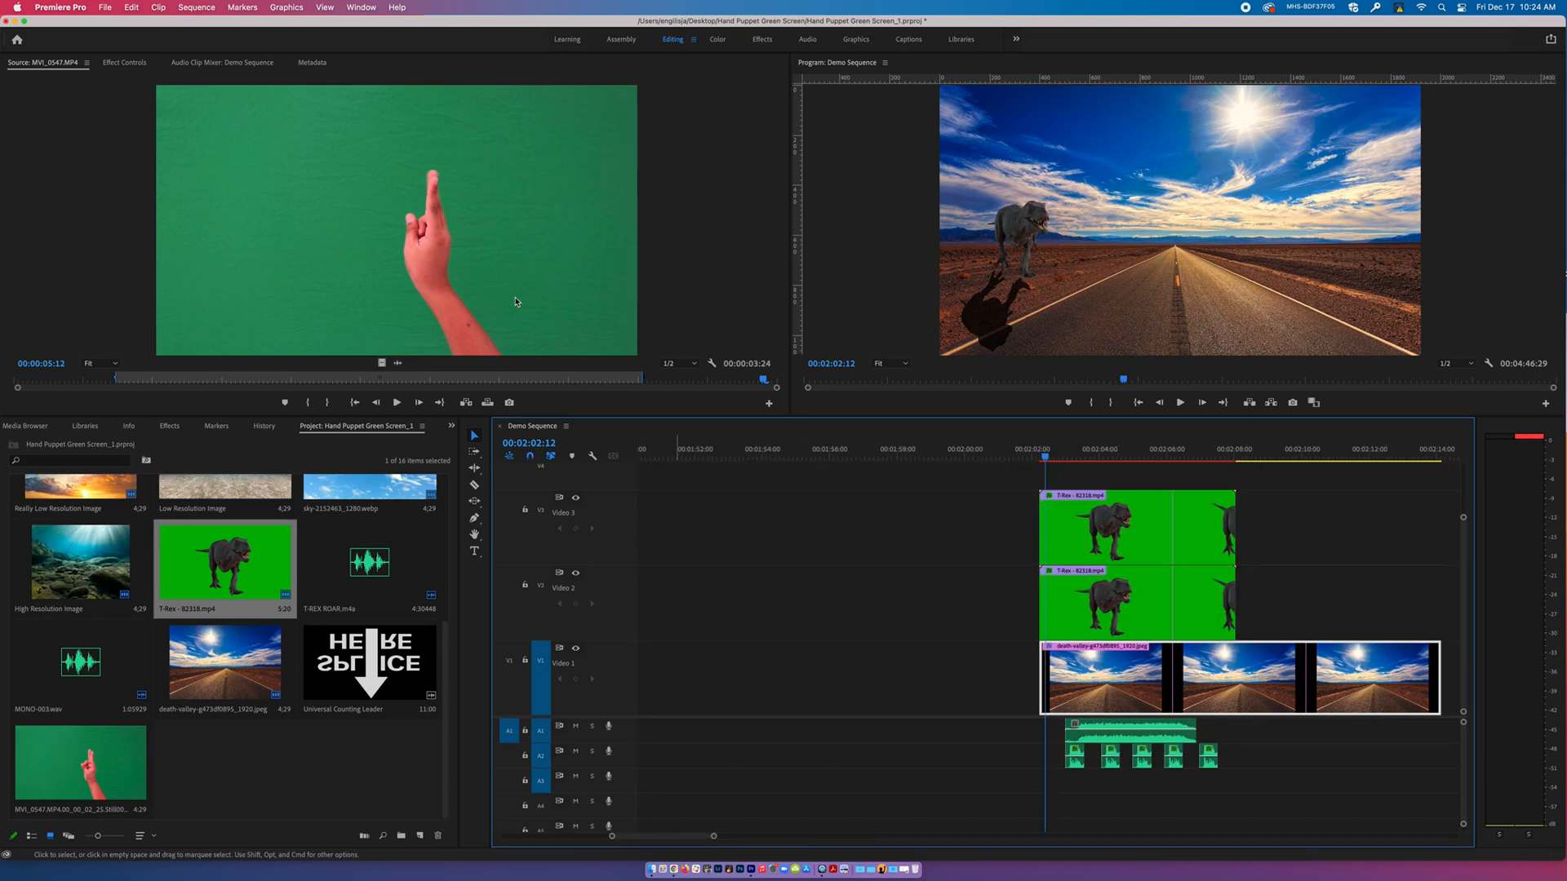
{"action": "left_click_drag", "start_coordinate": [446, 276], "coordinate": [719, 743]}
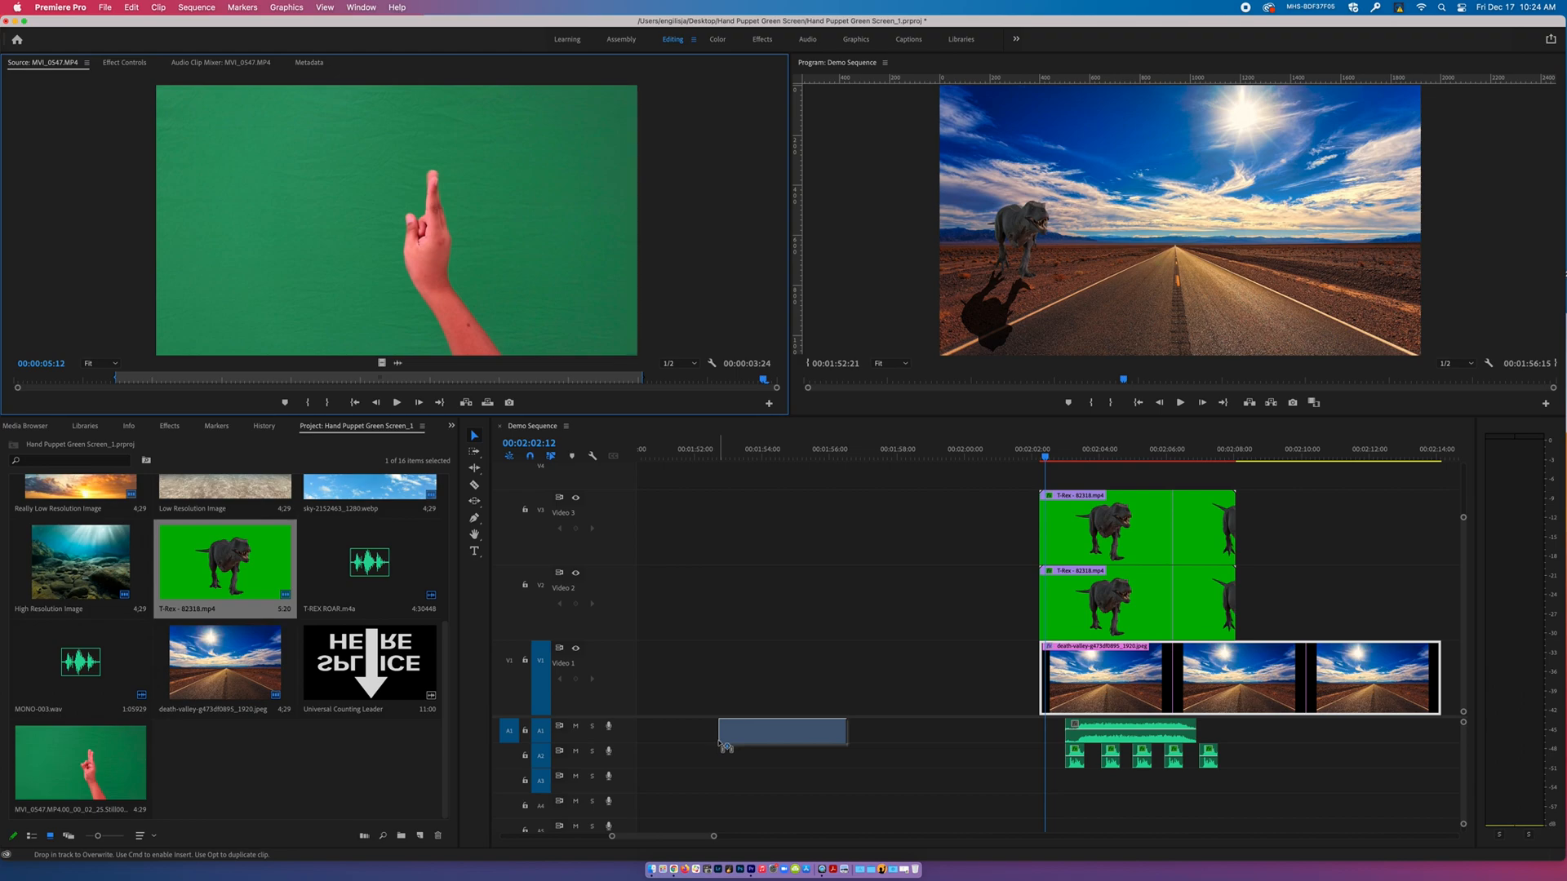
{"action": "left_click_drag", "start_coordinate": [719, 743], "coordinate": [365, 147]}
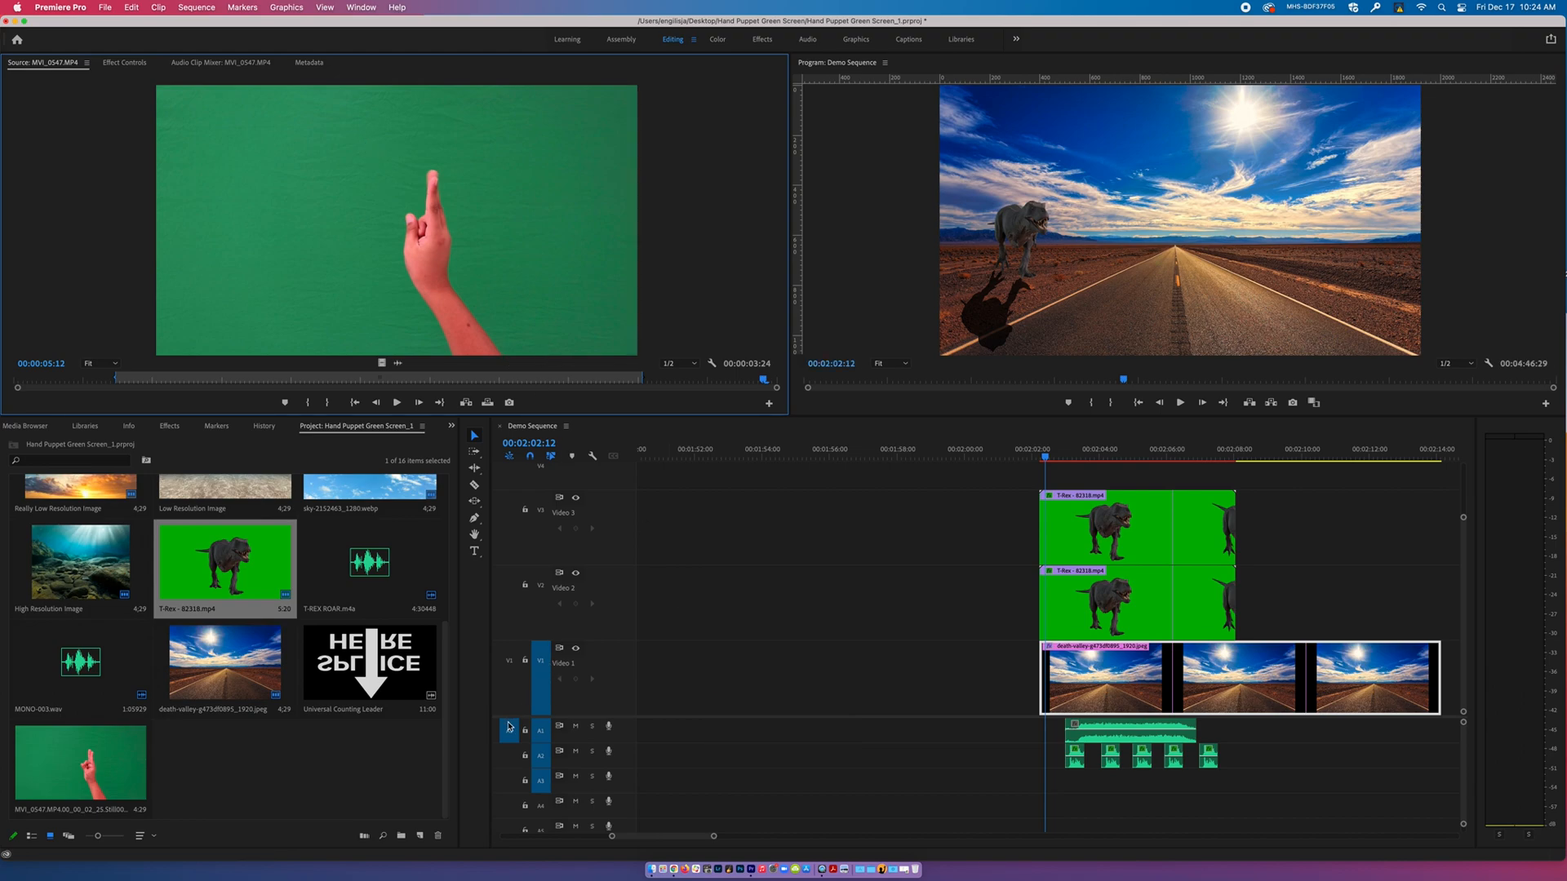
Enable source patching for V1 and A1 and place MVI_0547.MP4 in the empty area before the T-Rex section.
{"action": "left_click_drag", "start_coordinate": [488, 402], "coordinate": [495, 554]}
{"action": "left_click", "coordinate": [506, 661]}
{"action": "left_click", "coordinate": [509, 731]}
{"action": "left_click_drag", "start_coordinate": [418, 276], "coordinate": [649, 663]}
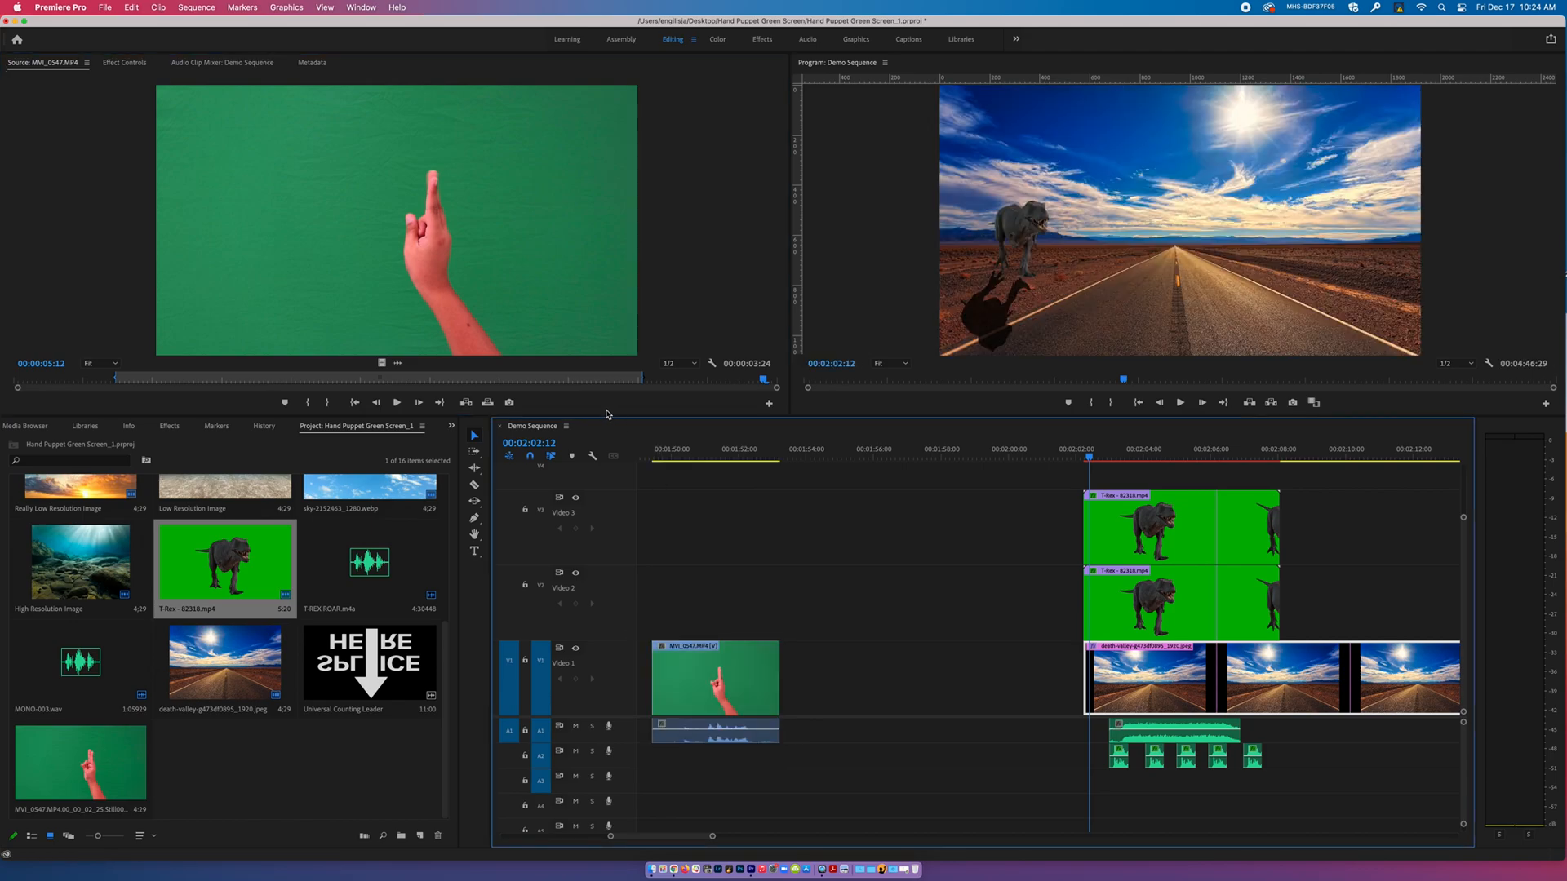
Turn off V1 source patching and place only the audio of MVI_0547.MP4 on Audio 1 after the hand clip.
{"action": "left_click", "coordinate": [506, 663]}
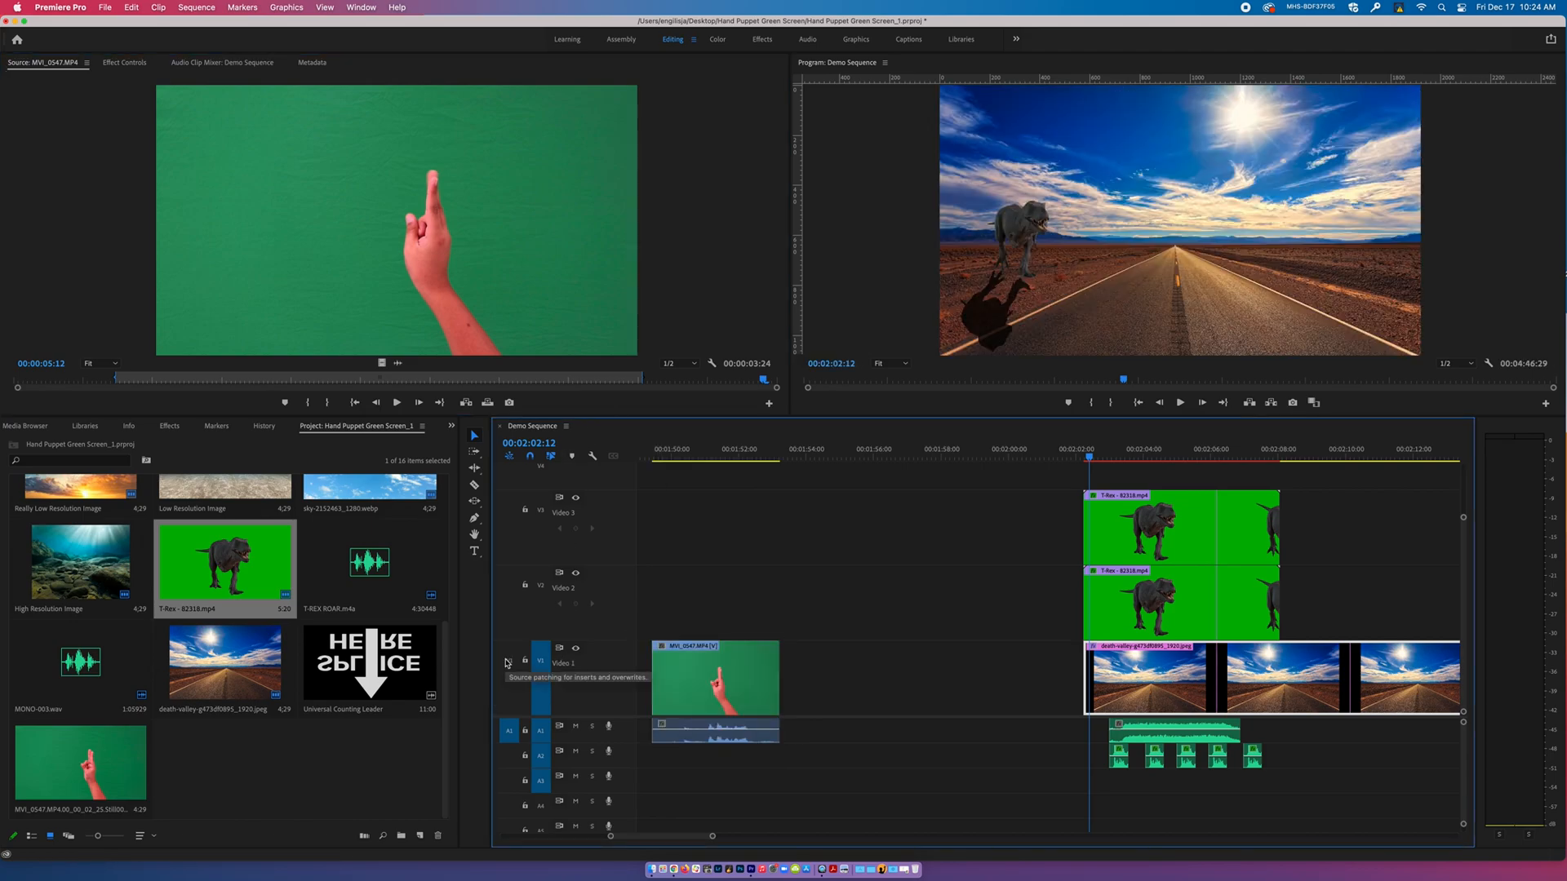
{"action": "left_click_drag", "start_coordinate": [482, 286], "coordinate": [830, 739]}
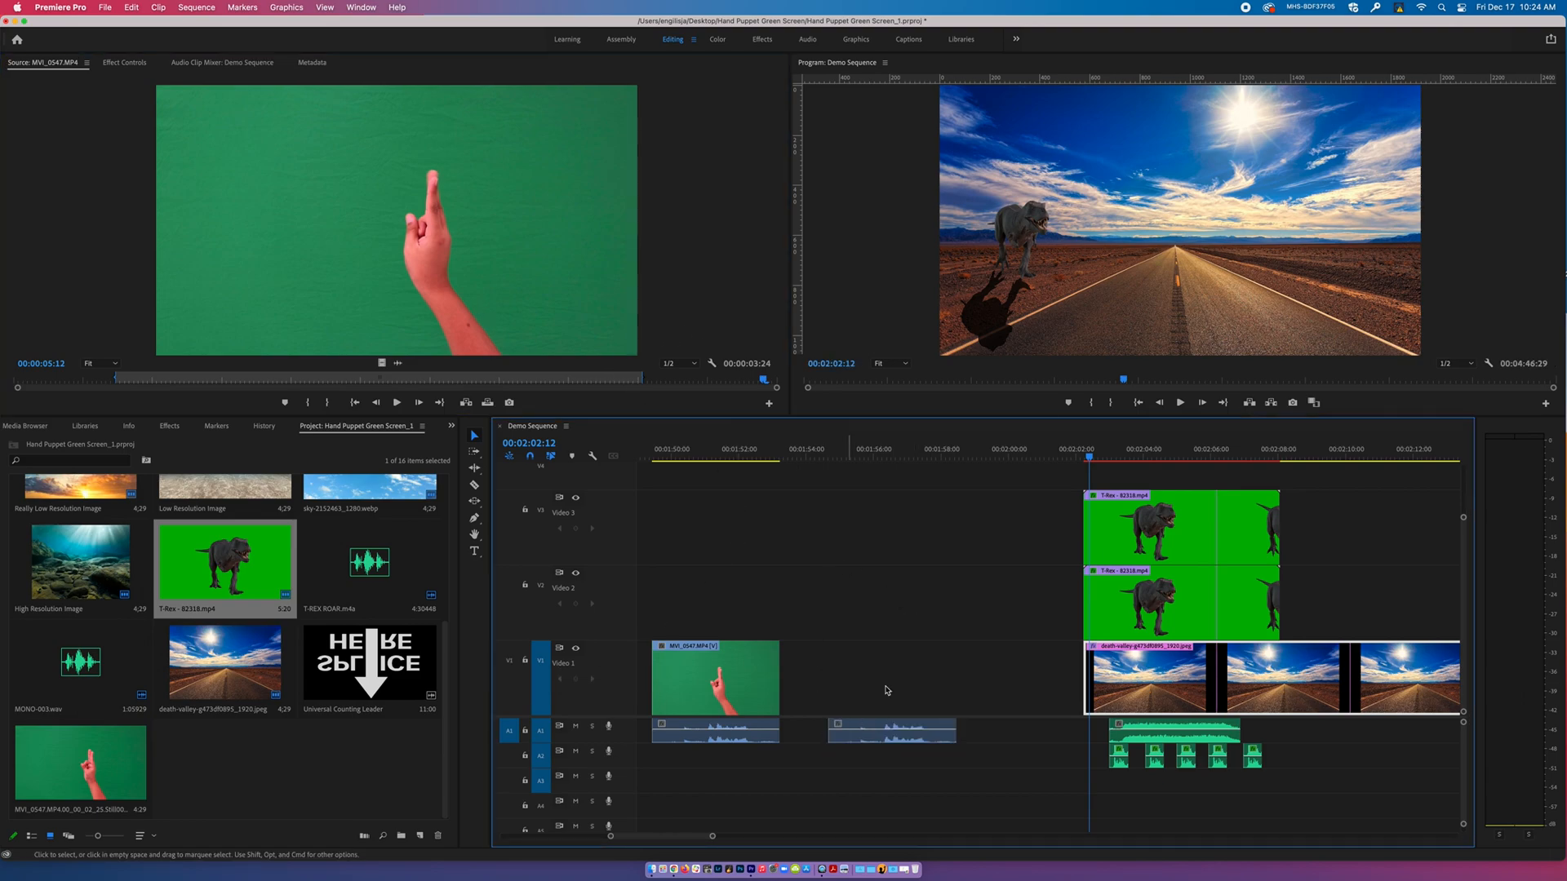
Re-enable V1 source patching and delete the hand clip and the extra audio clip from the timeline.
{"action": "left_click", "coordinate": [509, 661]}
{"action": "left_click_drag", "start_coordinate": [963, 772], "coordinate": [729, 684]}
{"action": "key", "text": "Delete"}
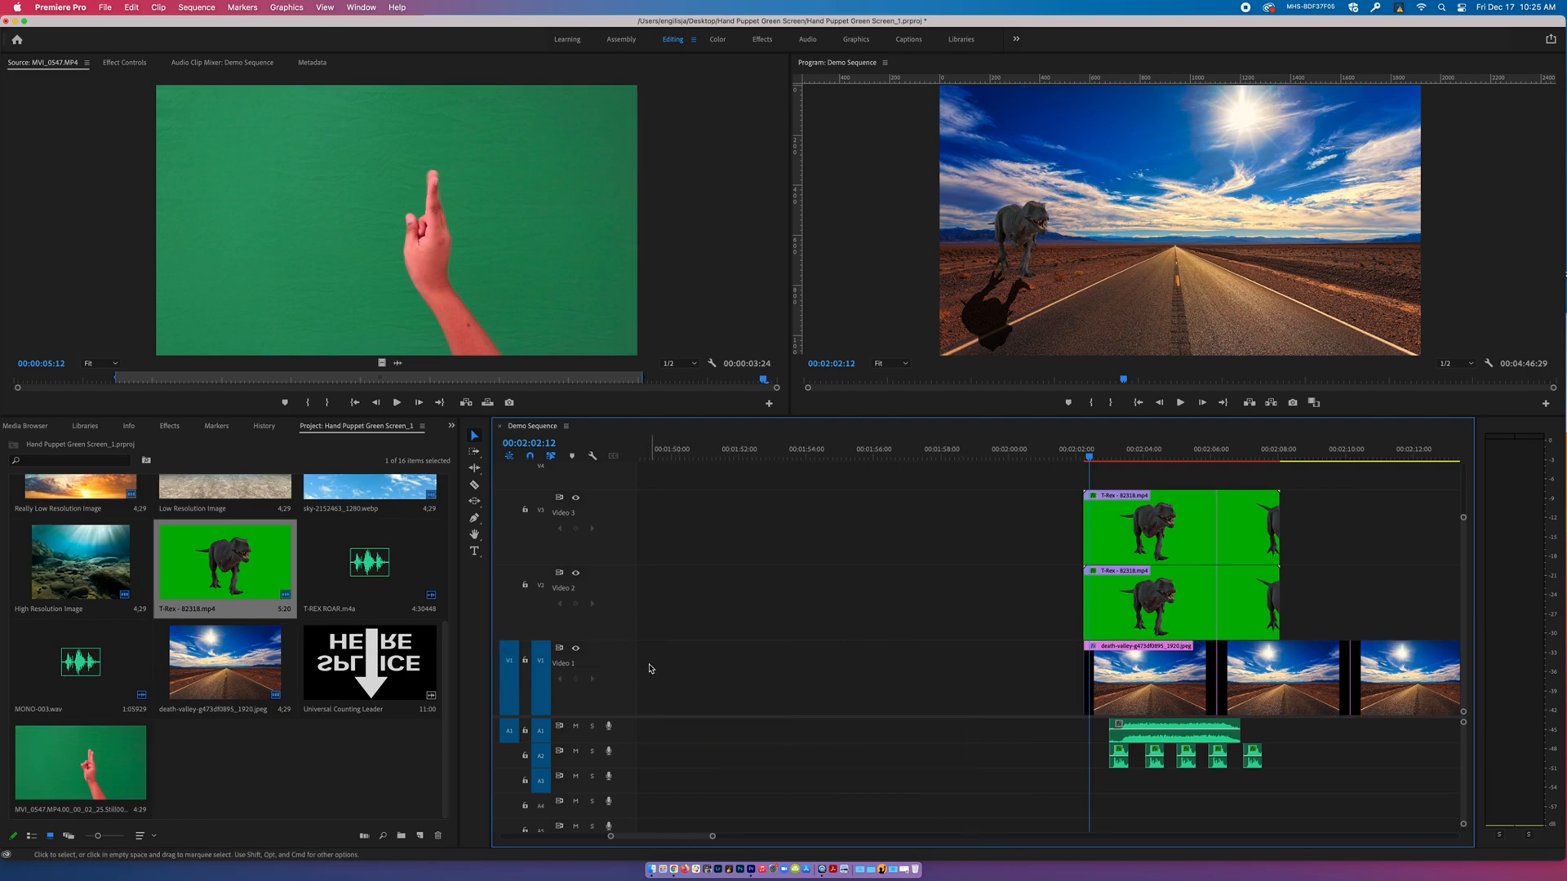
Toggle track targeting off and on for Video 1, and on and off for Video 2 and Video 3.
{"action": "left_click", "coordinate": [550, 677]}
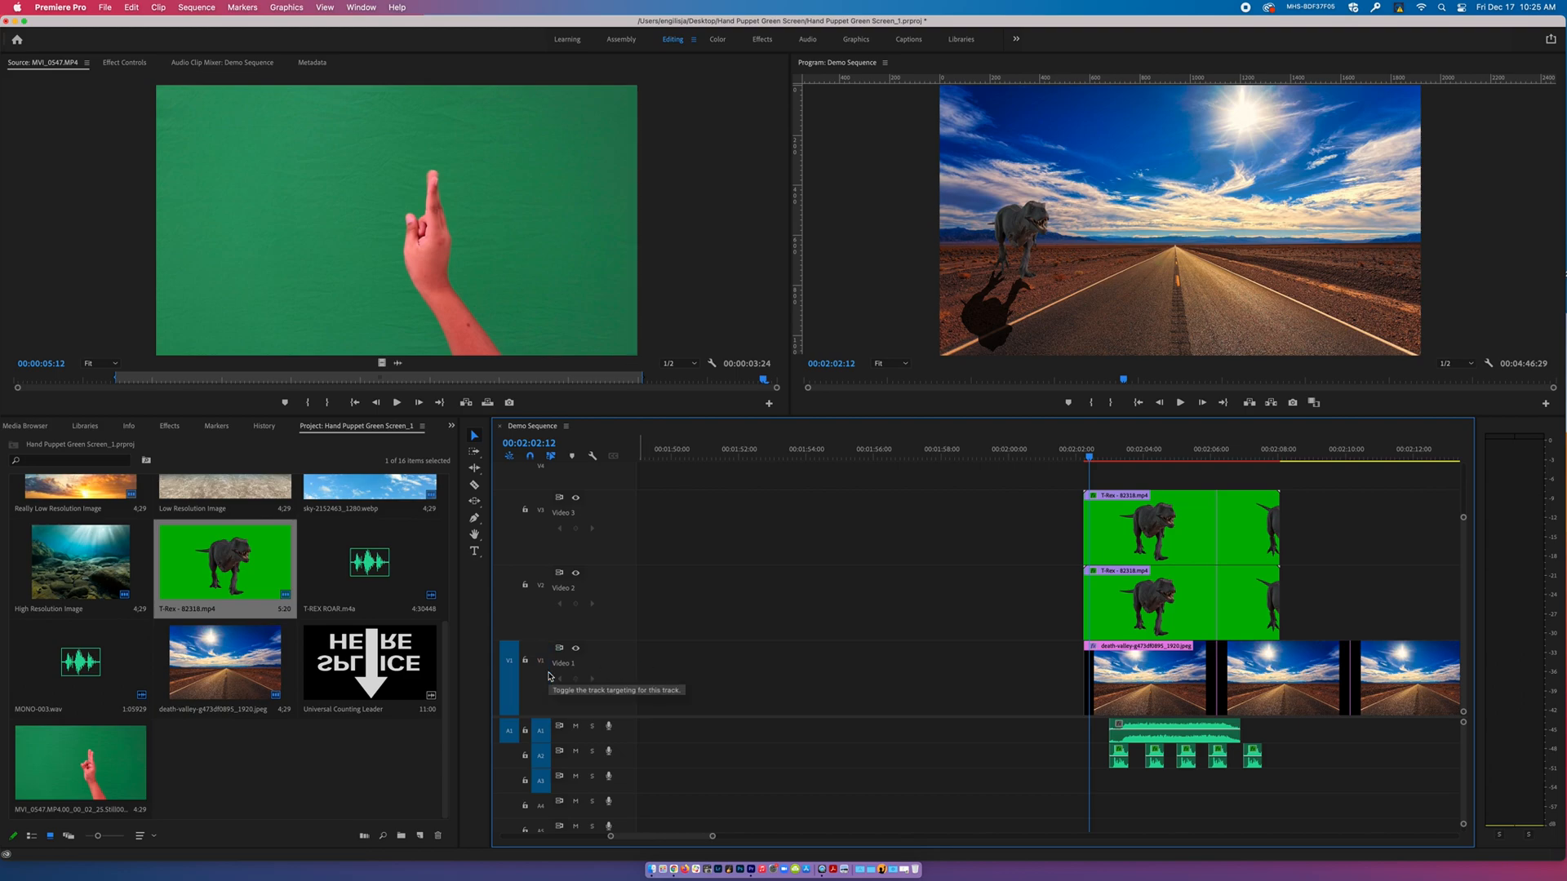
{"action": "left_click", "coordinate": [549, 677]}
{"action": "left_click", "coordinate": [542, 596]}
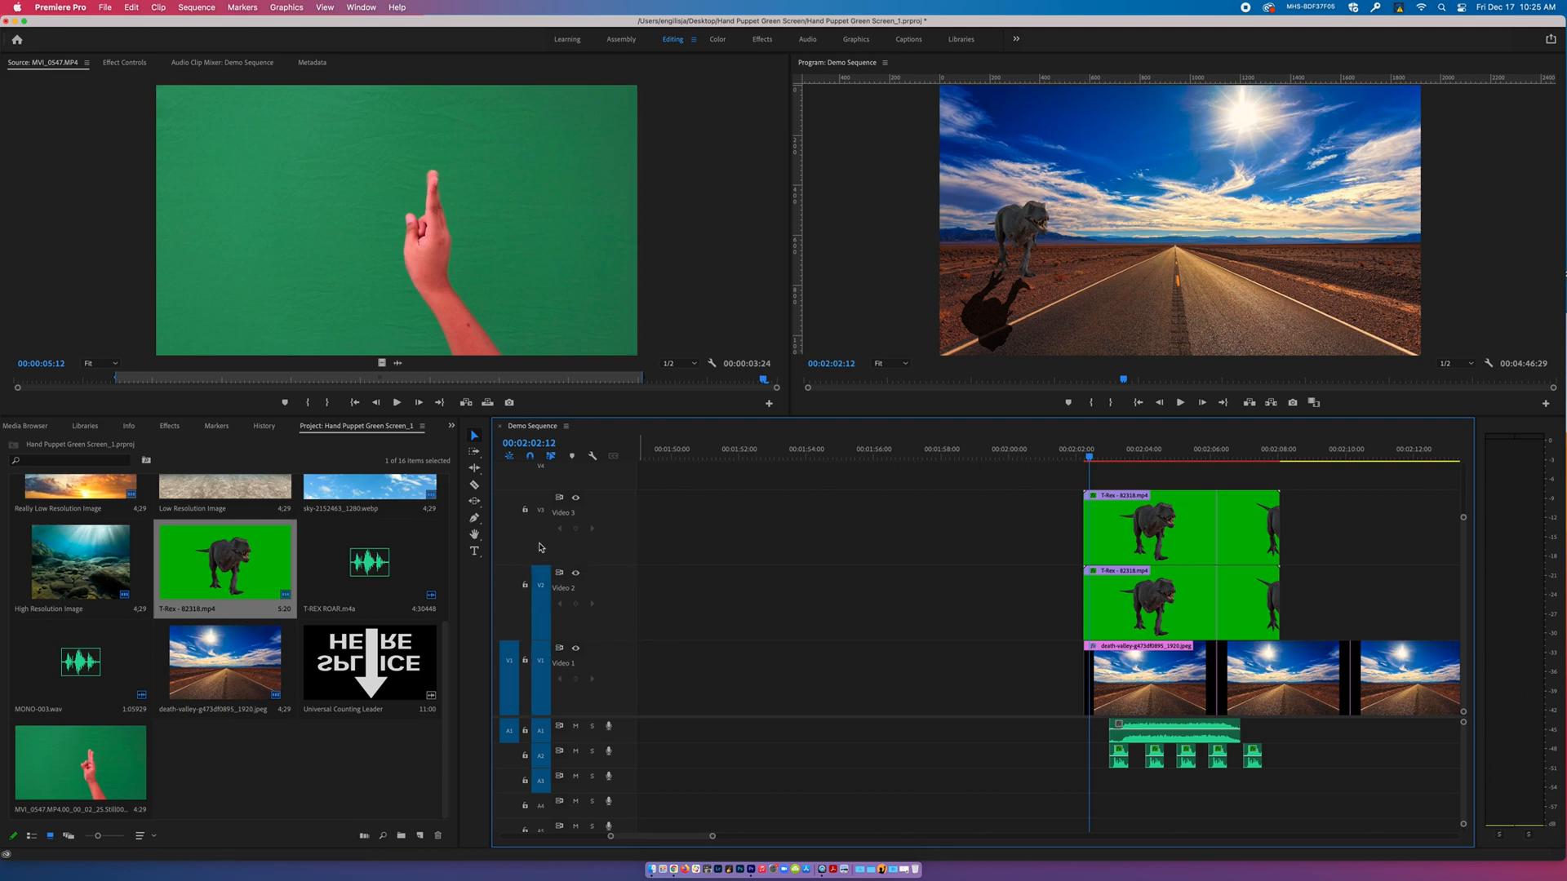
{"action": "left_click", "coordinate": [539, 548]}
{"action": "left_click", "coordinate": [543, 593]}
{"action": "left_click", "coordinate": [550, 535]}
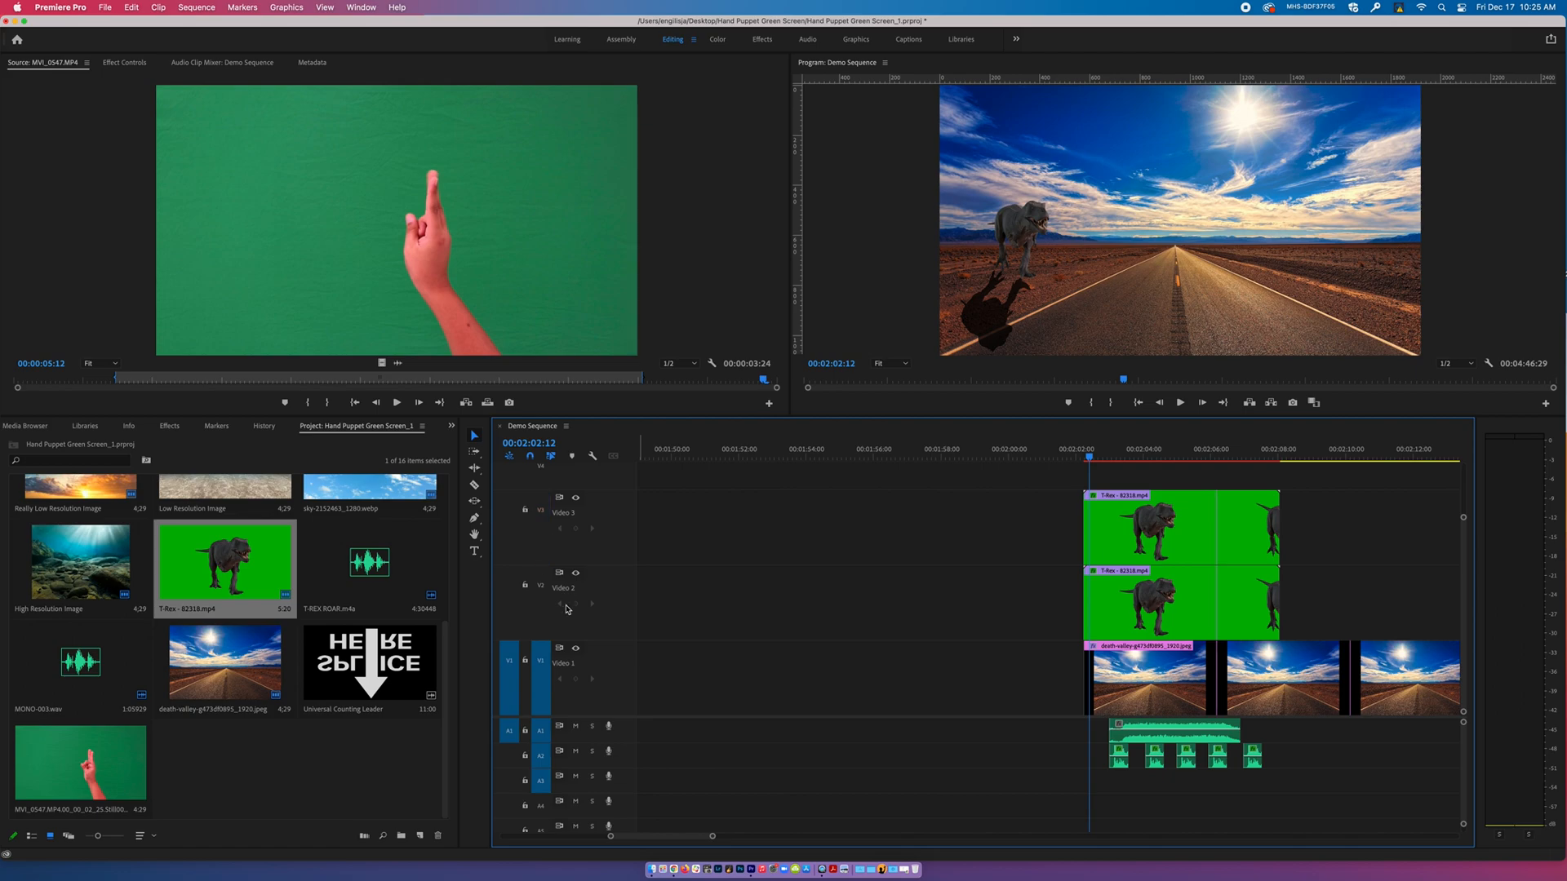
Turn on track targeting for Video 2 and Video 3.
{"action": "left_click", "coordinate": [542, 606]}
{"action": "left_click", "coordinate": [541, 512]}
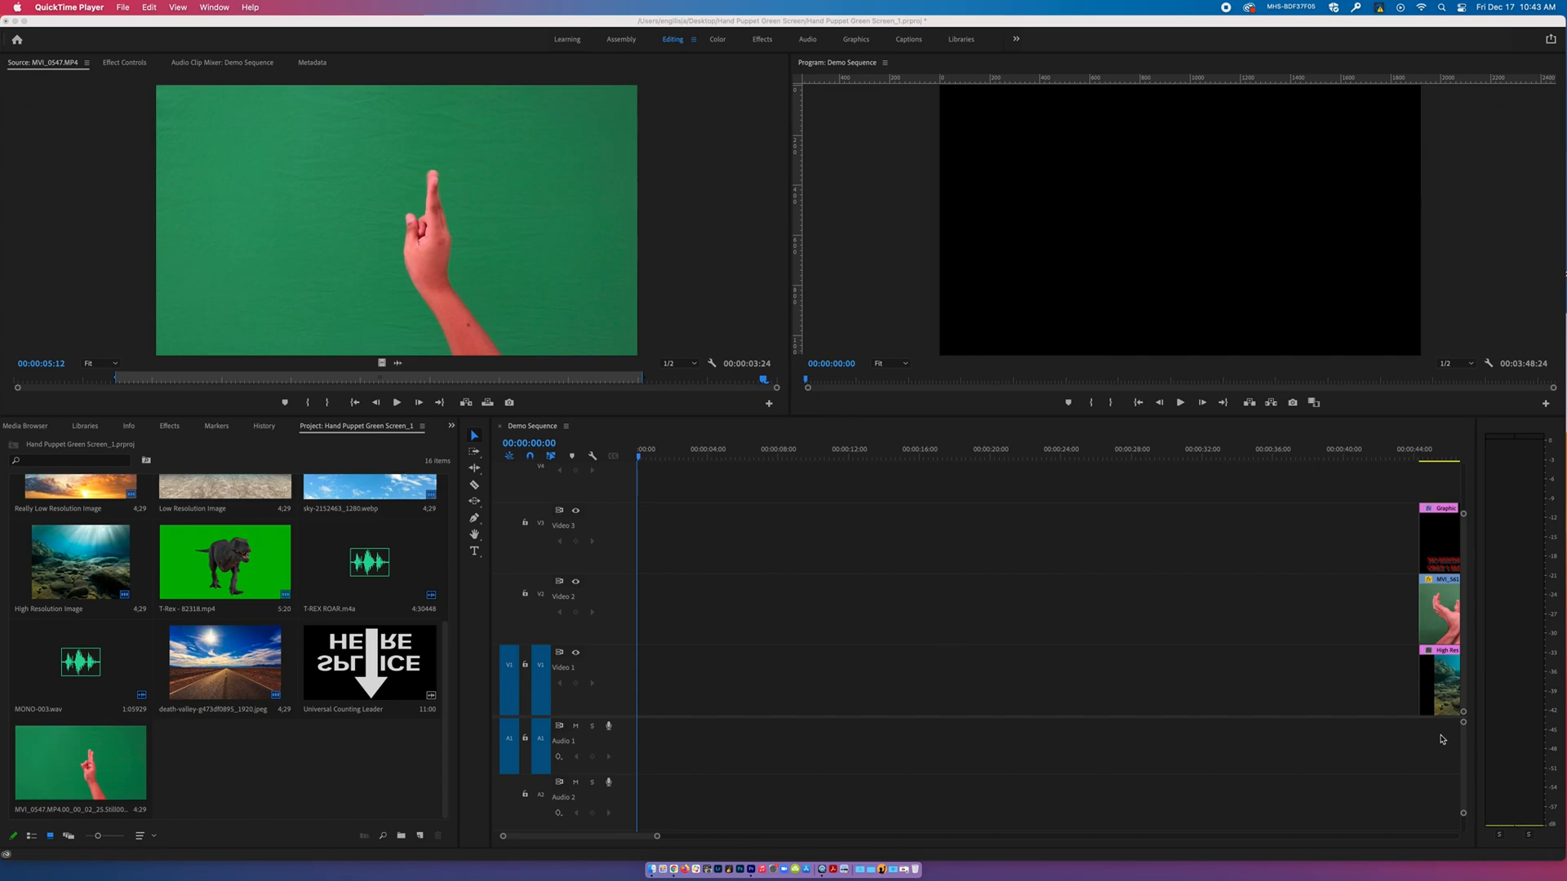
Reveal more audio tracks and place MVI_0547.MP4 with its audio on Video 1 and Audio 1 at the start of the sequence.
{"action": "left_click", "coordinate": [580, 721]}
{"action": "left_click_drag", "start_coordinate": [526, 718], "coordinate": [526, 675]}
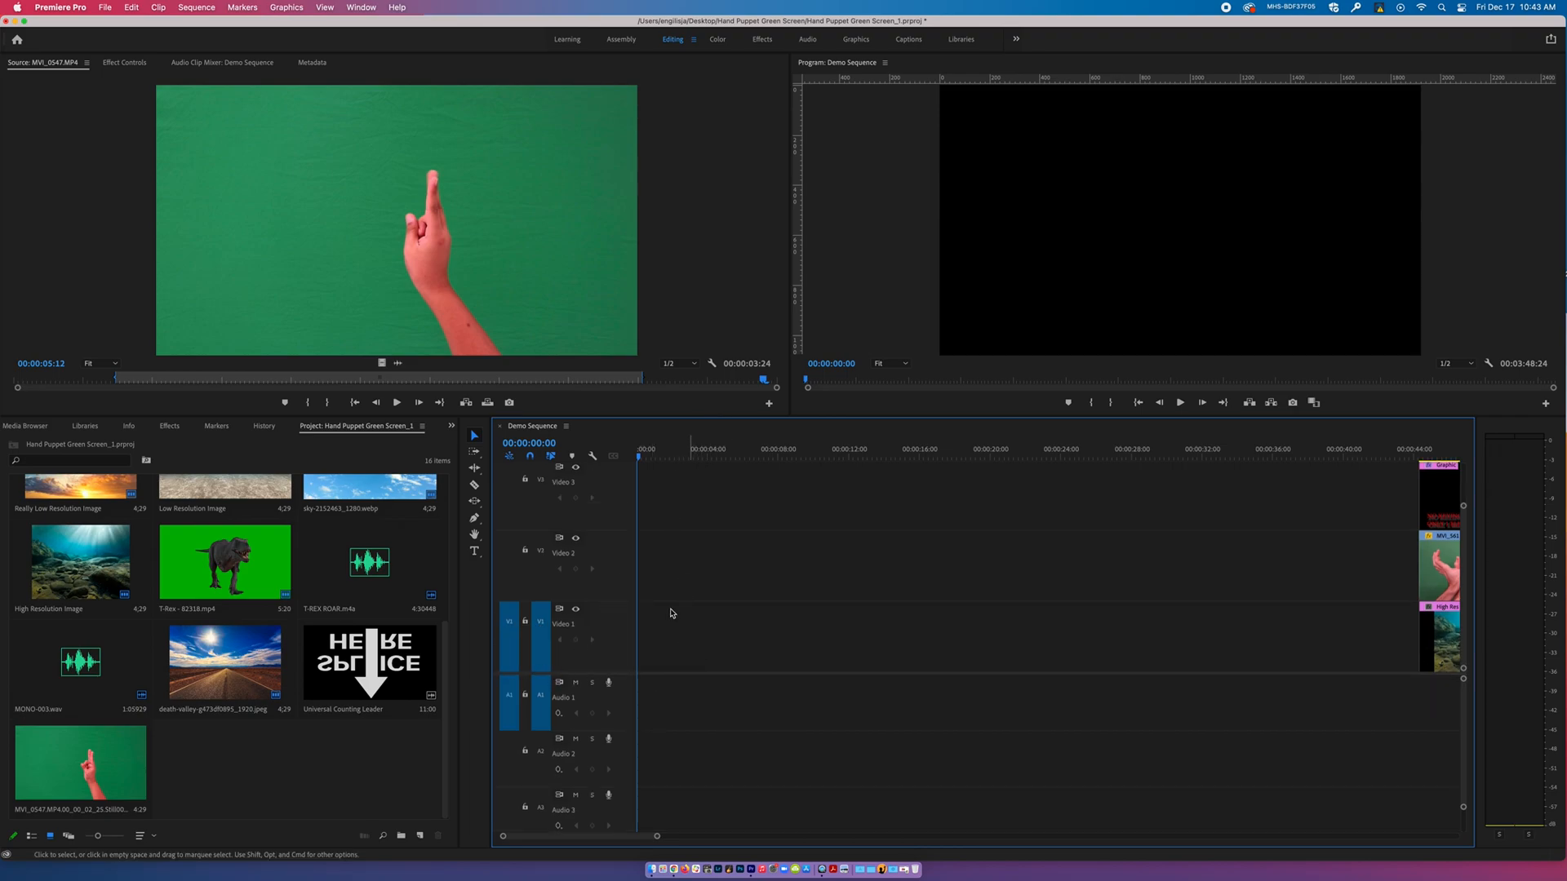
{"action": "left_click_drag", "start_coordinate": [382, 362], "coordinate": [371, 245]}
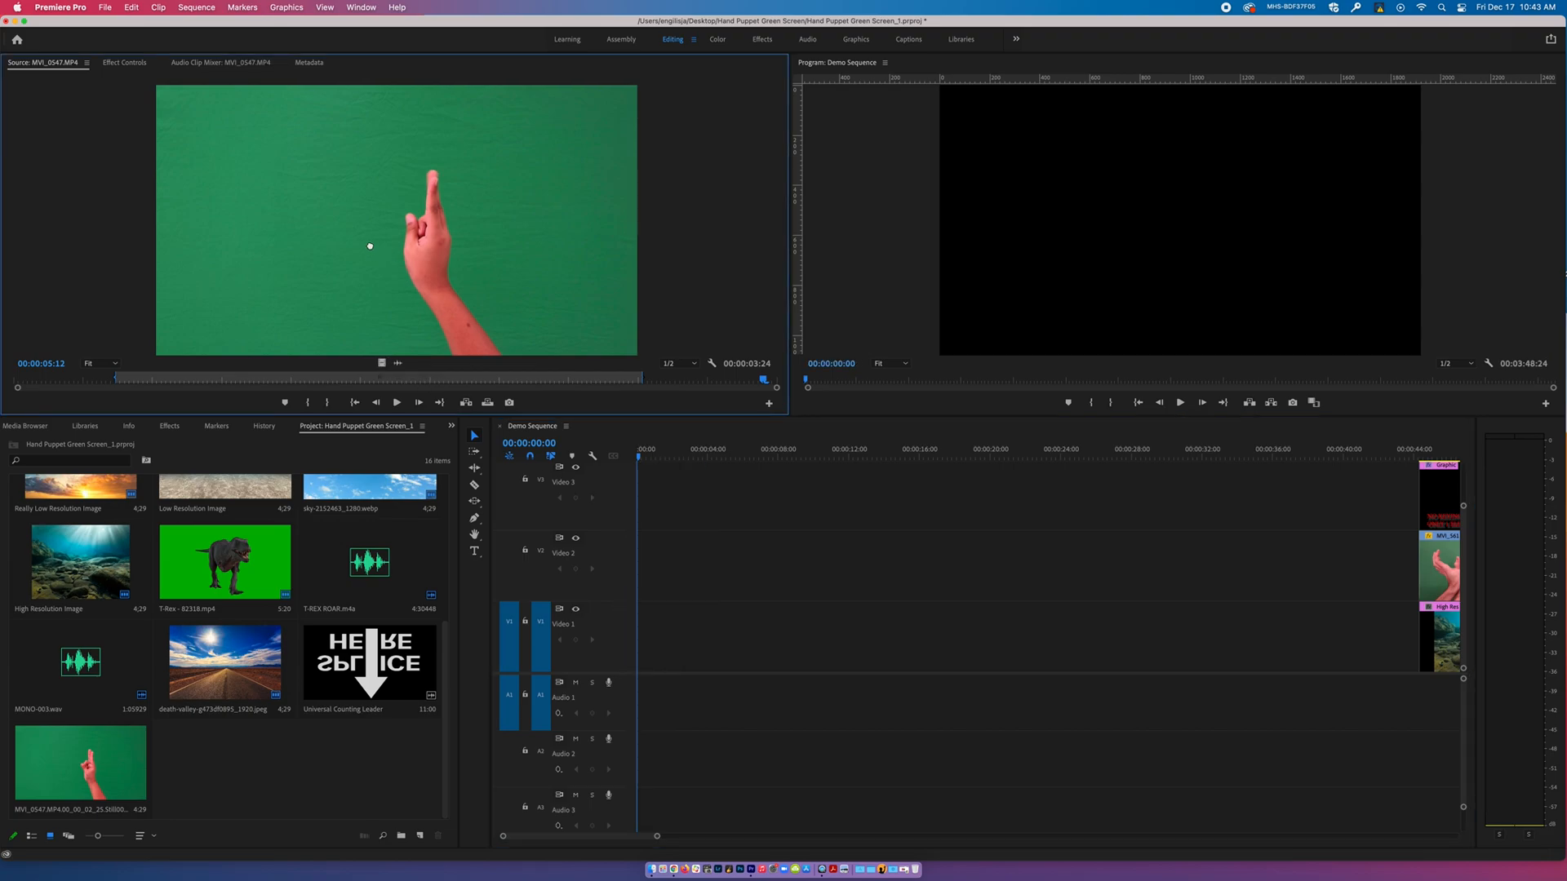
{"action": "left_click_drag", "start_coordinate": [597, 393], "coordinate": [346, 128]}
{"action": "left_click_drag", "start_coordinate": [489, 239], "coordinate": [641, 630]}
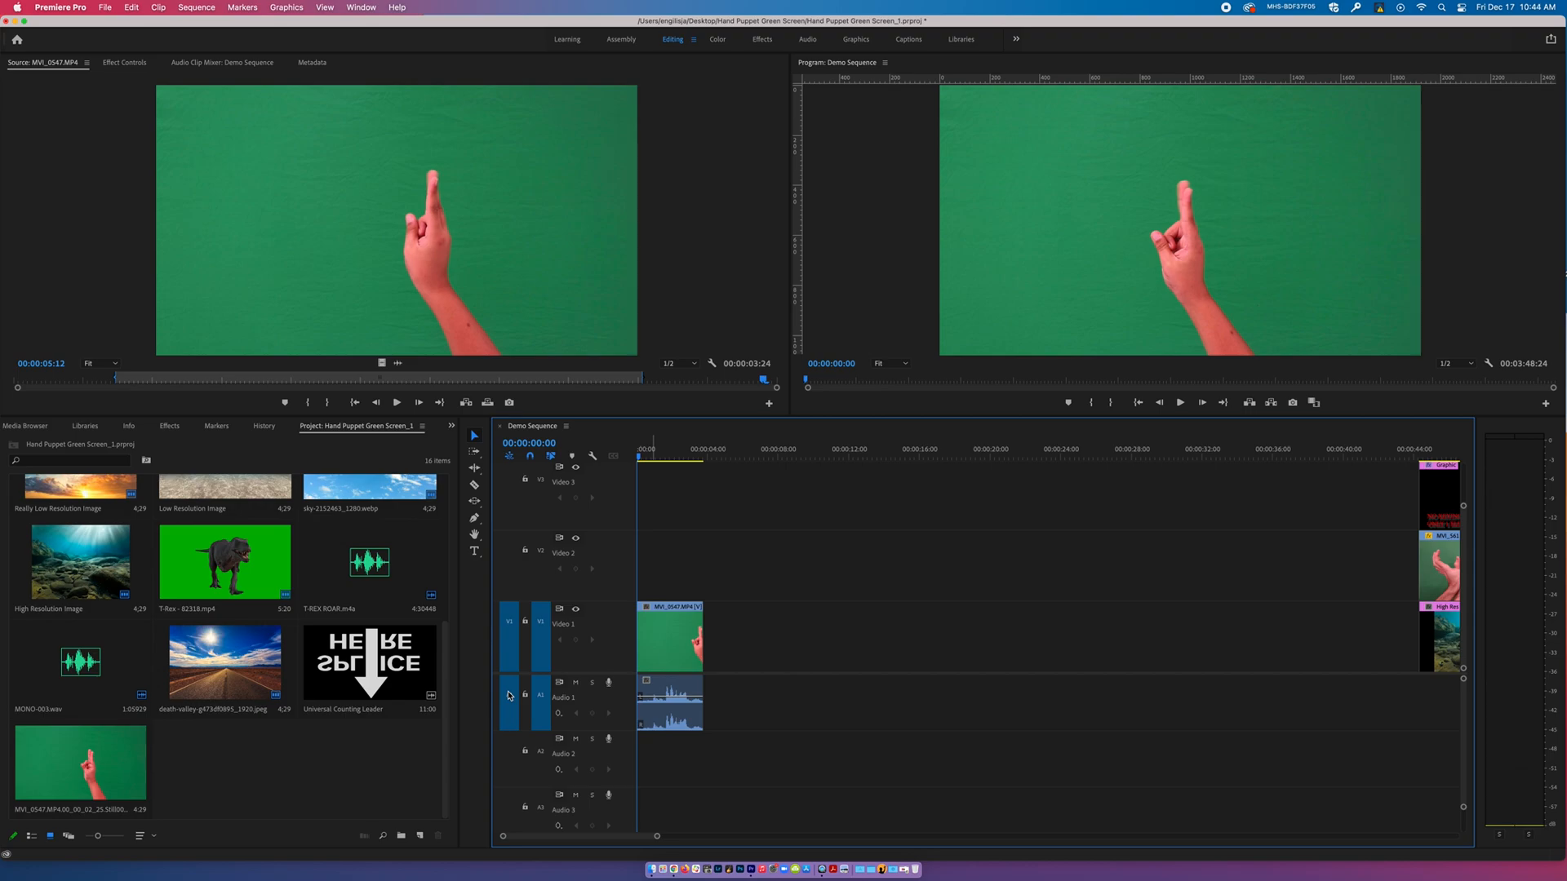
Toggle source patching off and back on for V1 and for A1, trying to pull MVI_0547.MP4 from the source monitor each time.
{"action": "left_click", "coordinate": [510, 626]}
{"action": "left_click", "coordinate": [348, 265]}
{"action": "left_click_drag", "start_coordinate": [615, 435], "coordinate": [557, 333]}
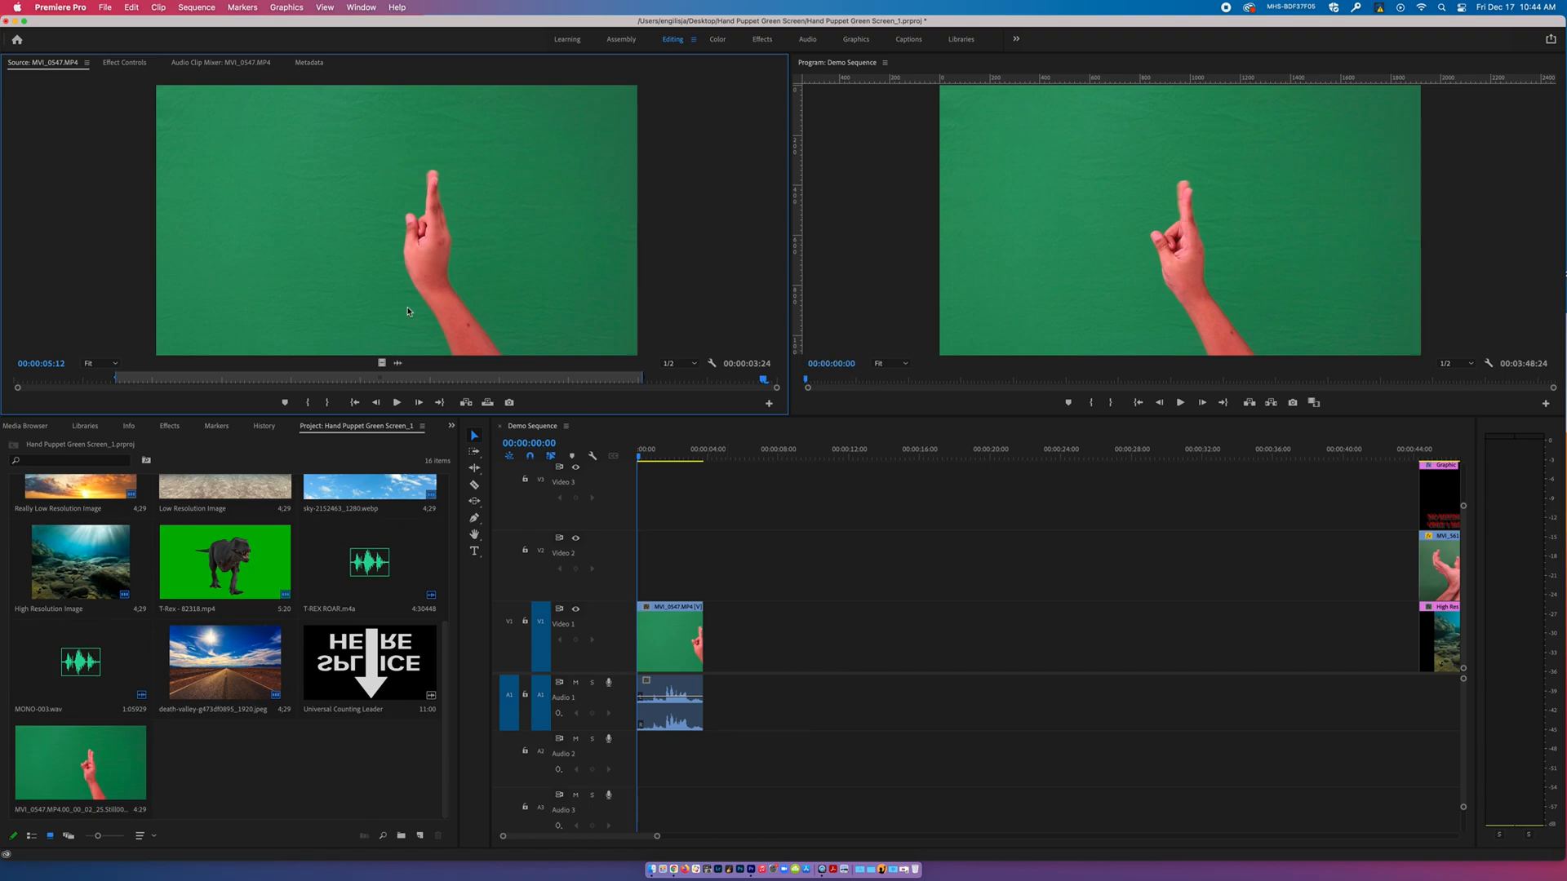
{"action": "left_click", "coordinate": [507, 621]}
{"action": "left_click", "coordinate": [510, 693]}
{"action": "left_click_drag", "start_coordinate": [430, 322], "coordinate": [469, 254]}
{"action": "left_click", "coordinate": [509, 694]}
{"action": "left_click_drag", "start_coordinate": [425, 310], "coordinate": [474, 531]}
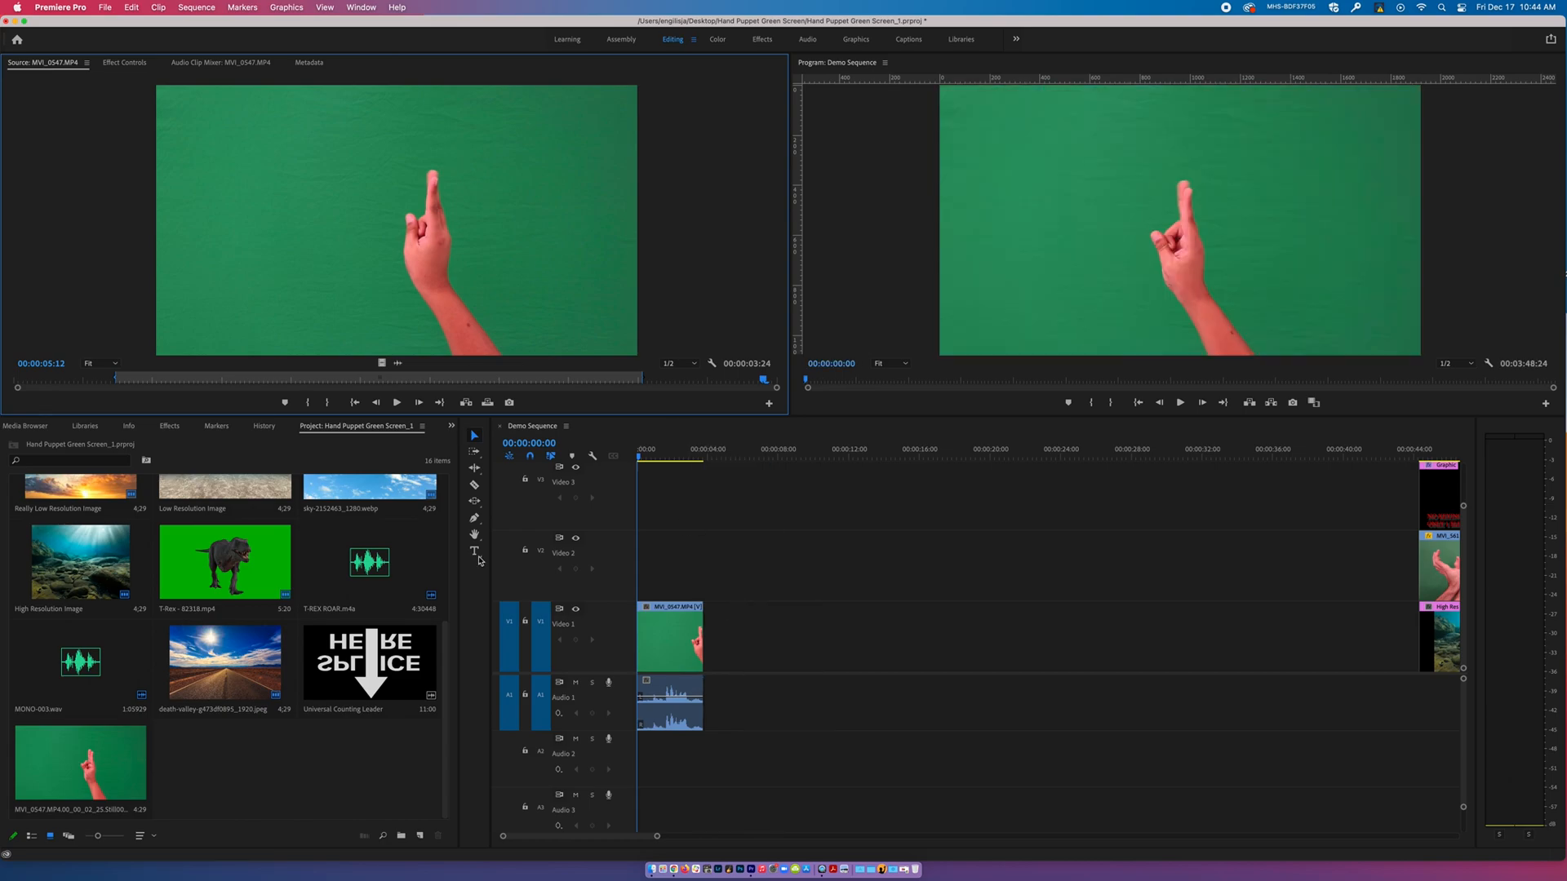
Turn off both V1 and A1 source patching, try to place MVI_0547.MP4 in the timeline, and re-enable both patches.
{"action": "left_click", "coordinate": [506, 618]}
{"action": "left_click", "coordinate": [511, 703]}
{"action": "left_click_drag", "start_coordinate": [482, 315], "coordinate": [358, 225]}
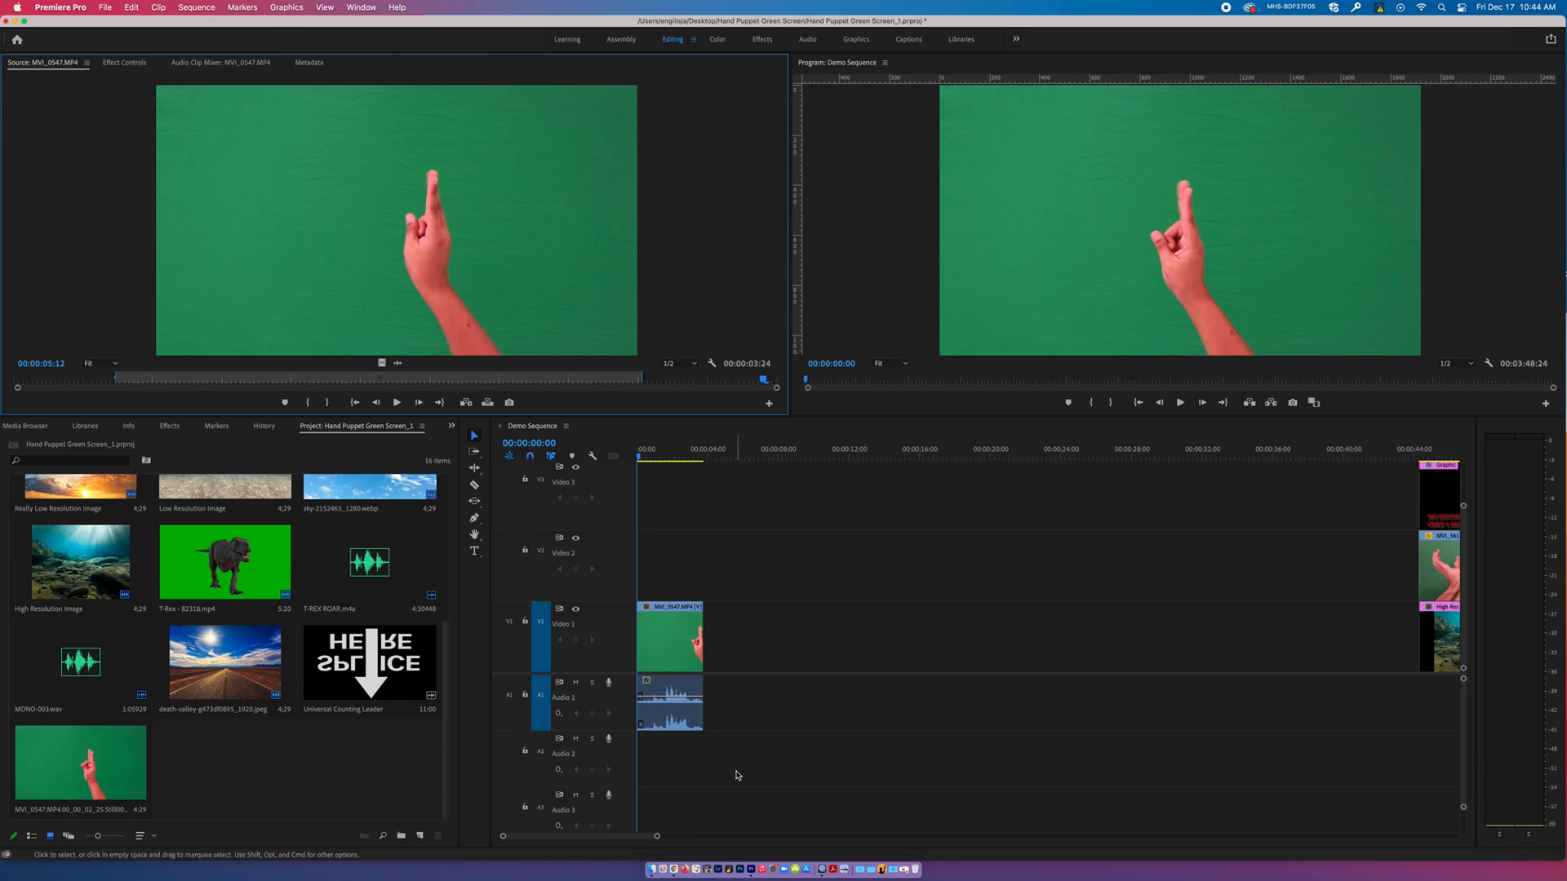
{"action": "left_click", "coordinate": [509, 624]}
{"action": "left_click", "coordinate": [512, 698]}
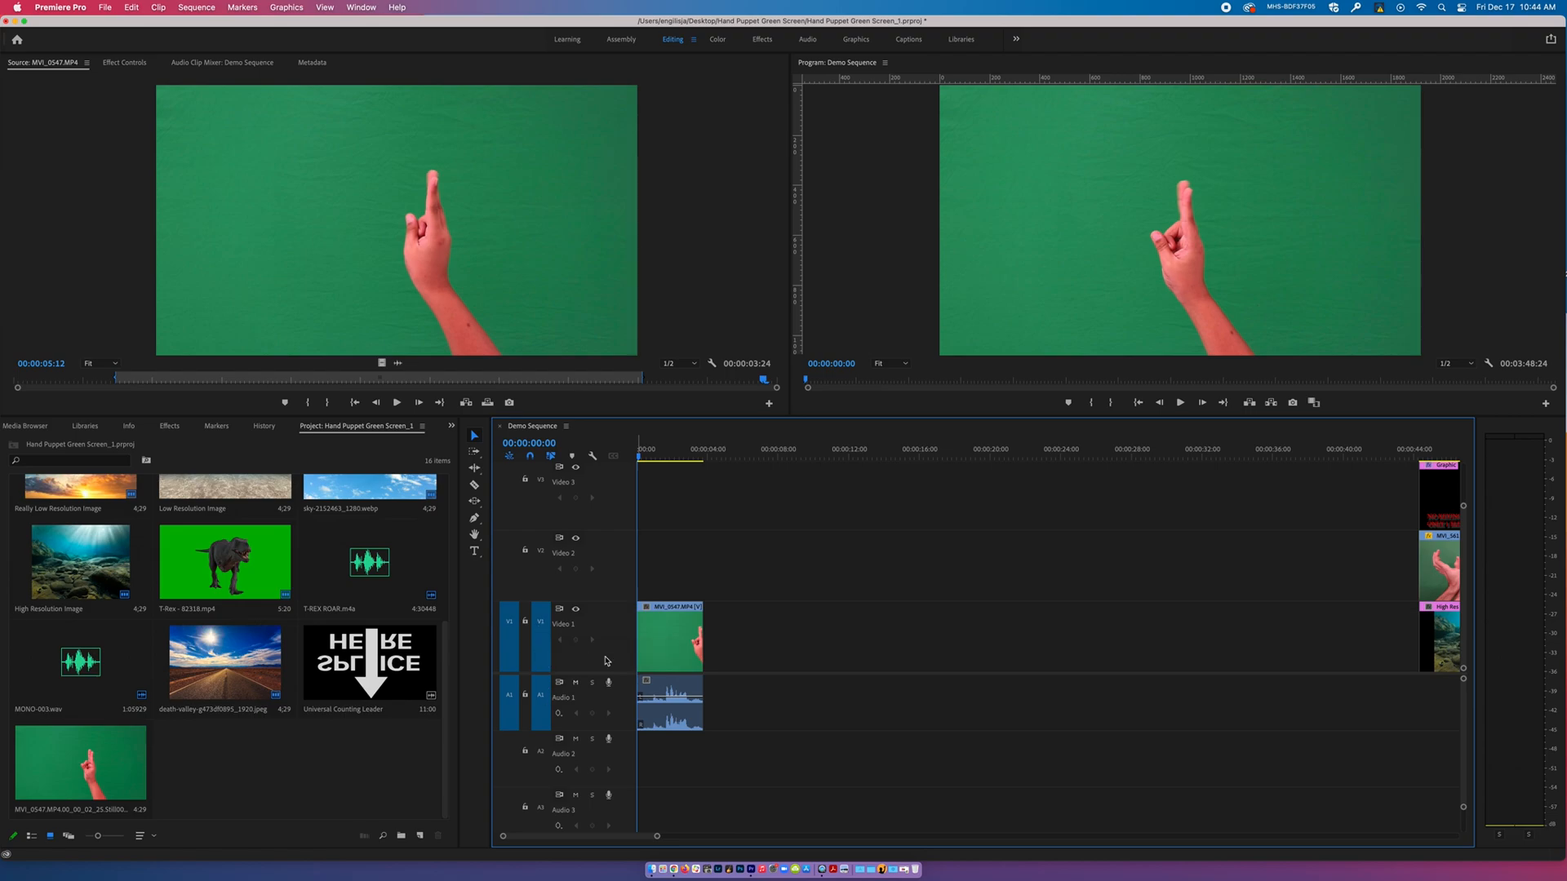
Copy the hand clip at the start of Video 1.
{"action": "left_click", "coordinate": [681, 638]}
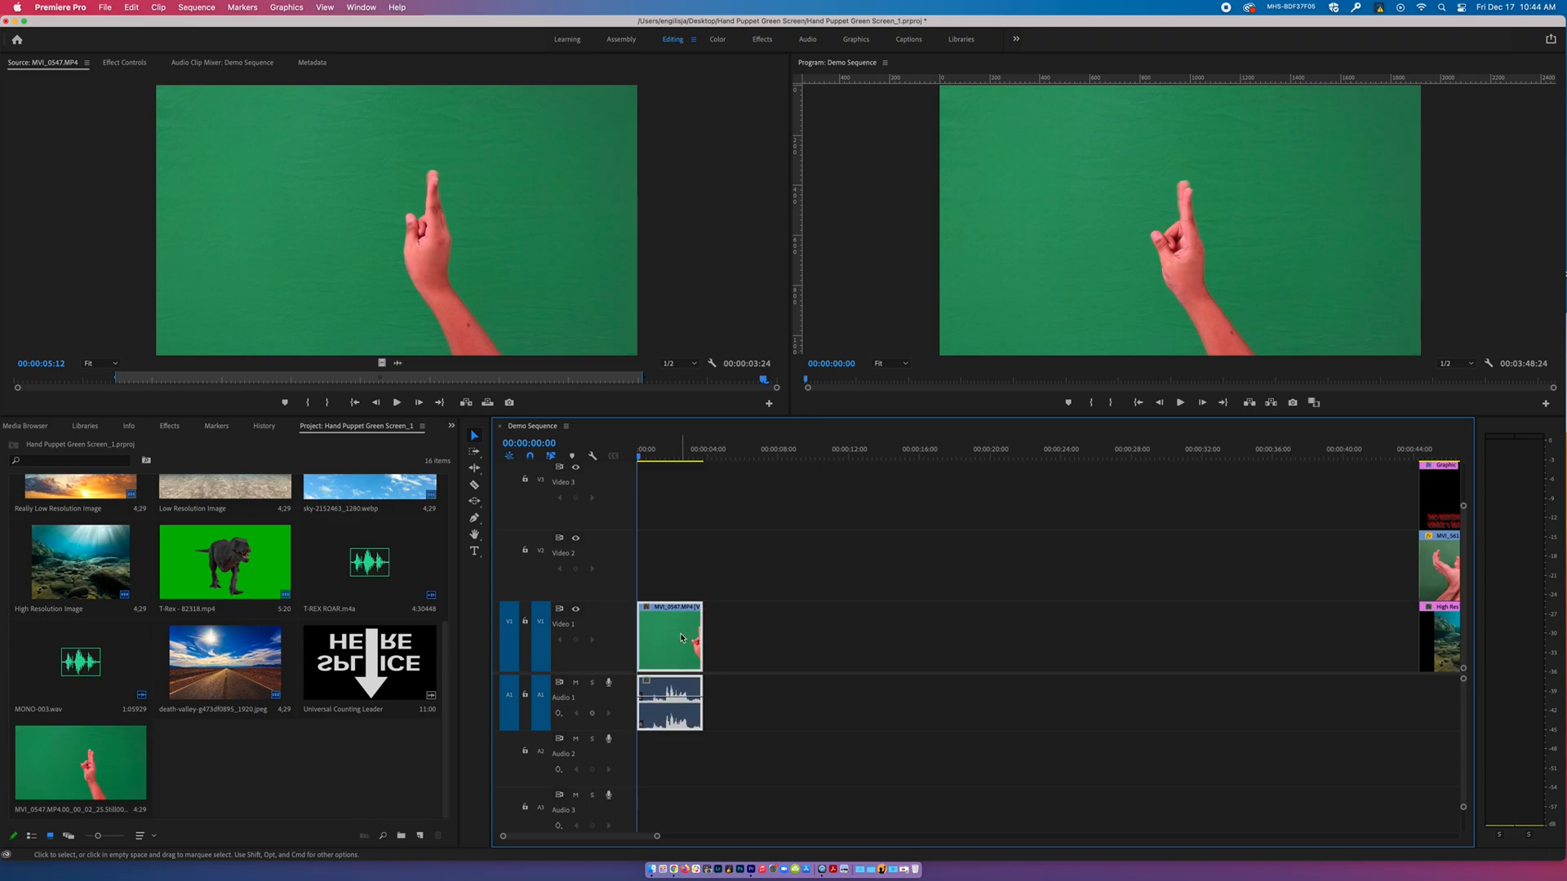
{"action": "right_click", "coordinate": [682, 637]}
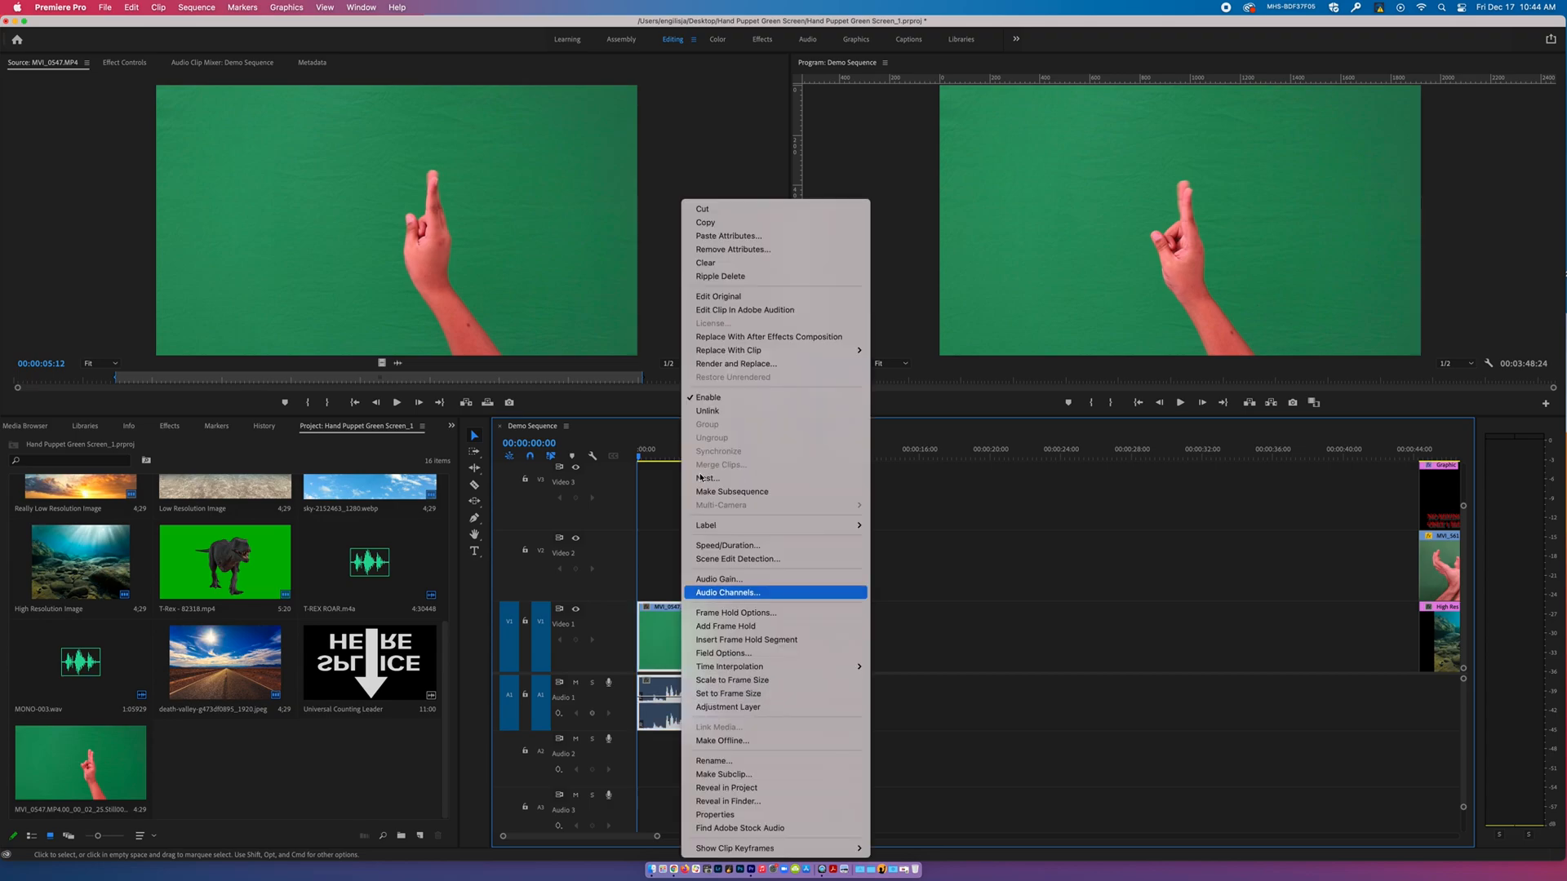
{"action": "left_click", "coordinate": [715, 222]}
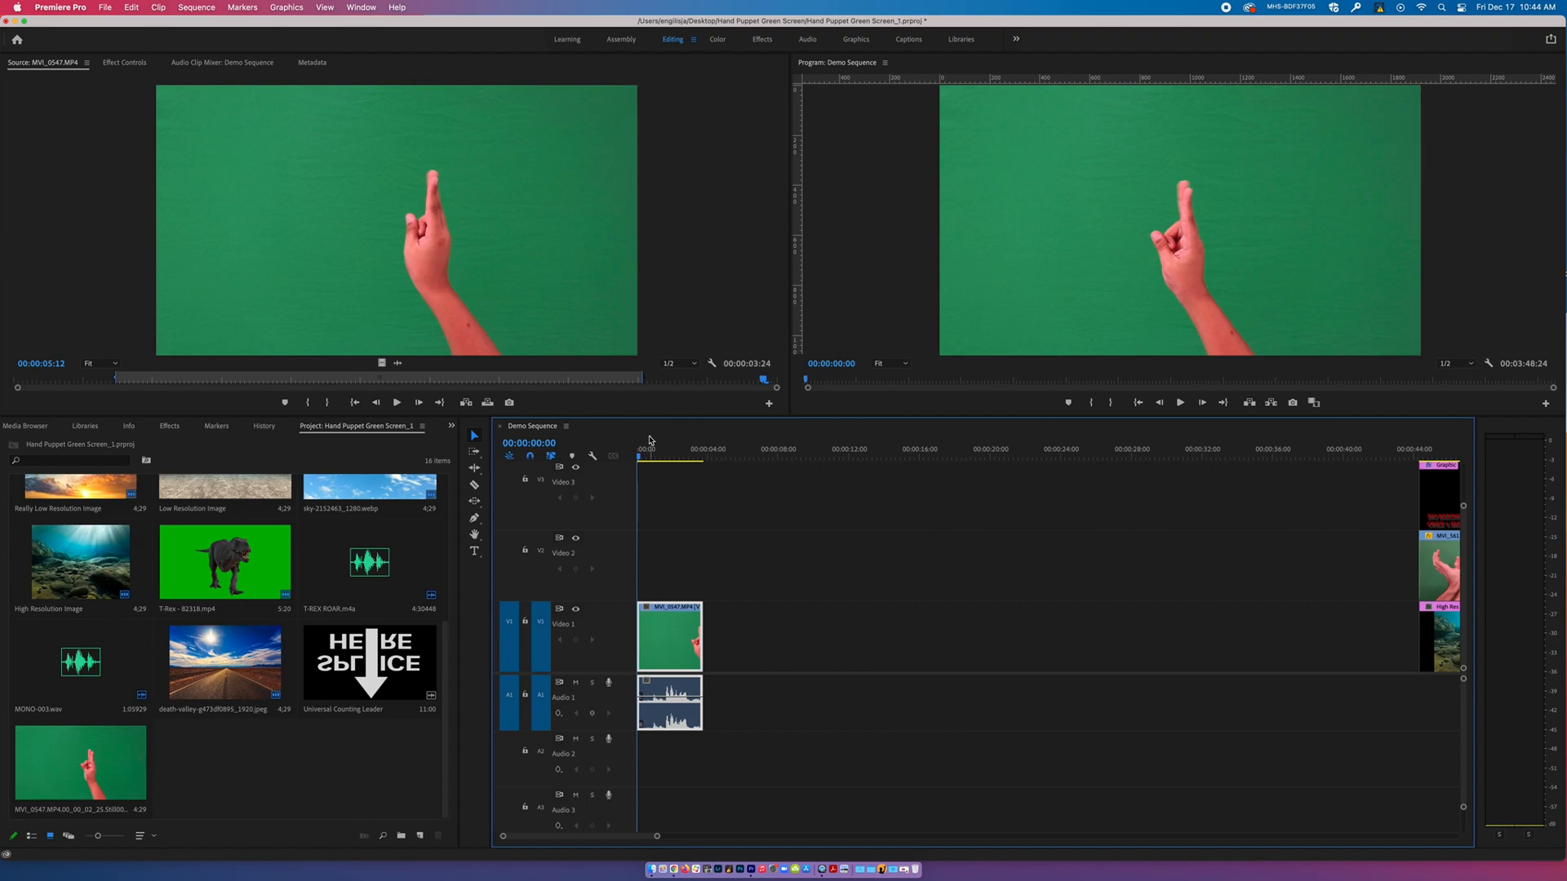
Look for a paste option in the empty area of Video 2 and move the playhead to the hand clip's end.
{"action": "right_click", "coordinate": [641, 572]}
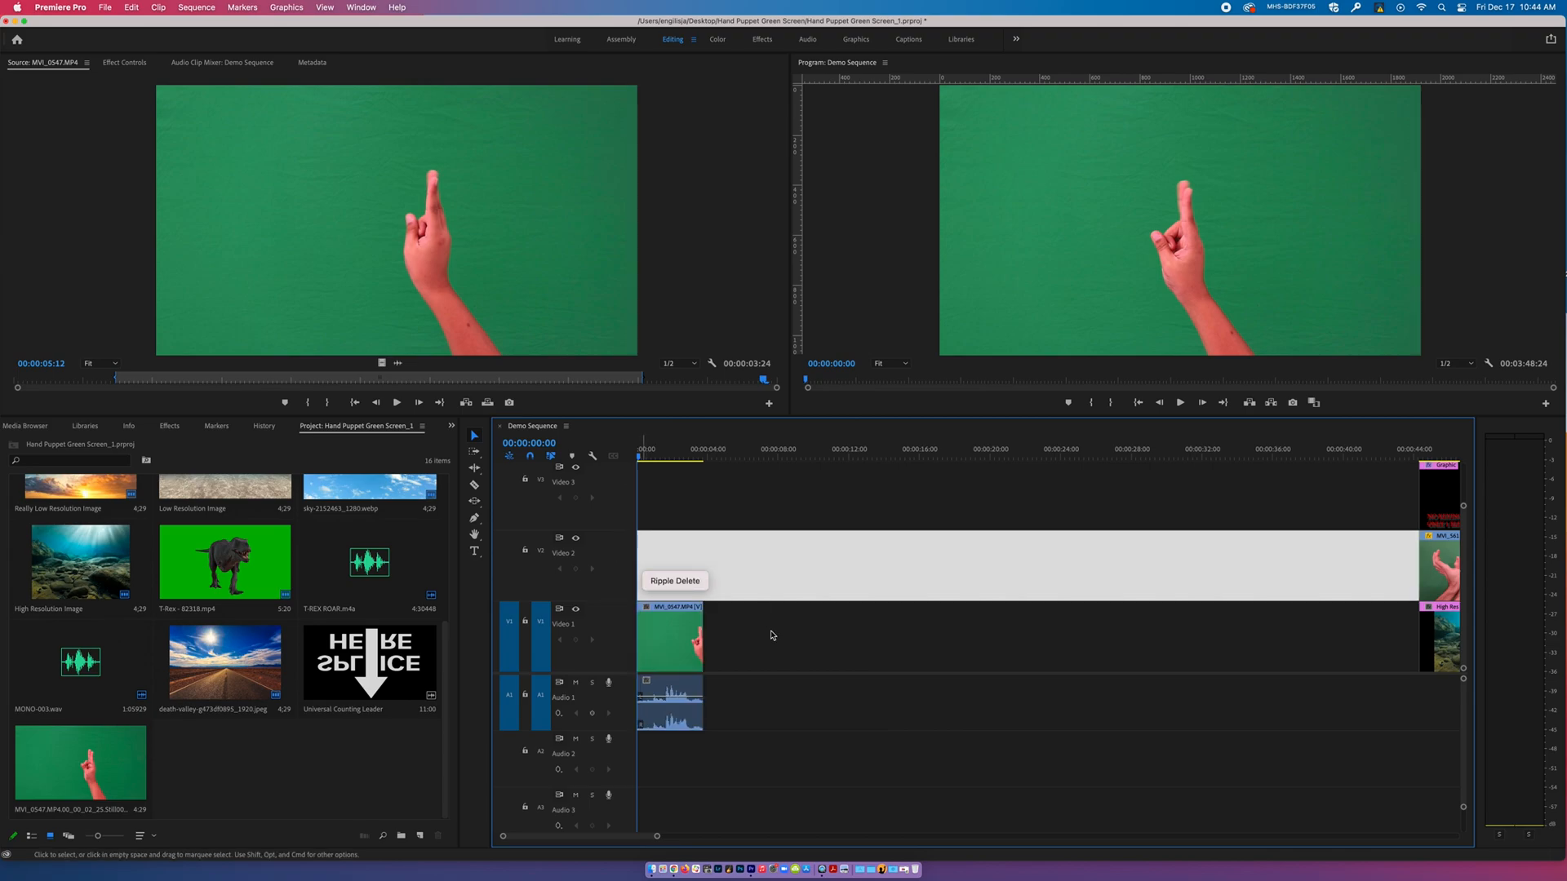
{"action": "left_click", "coordinate": [772, 637]}
{"action": "left_click", "coordinate": [732, 774]}
{"action": "right_click", "coordinate": [670, 553]}
{"action": "left_click", "coordinate": [746, 760]}
{"action": "left_click", "coordinate": [645, 458]}
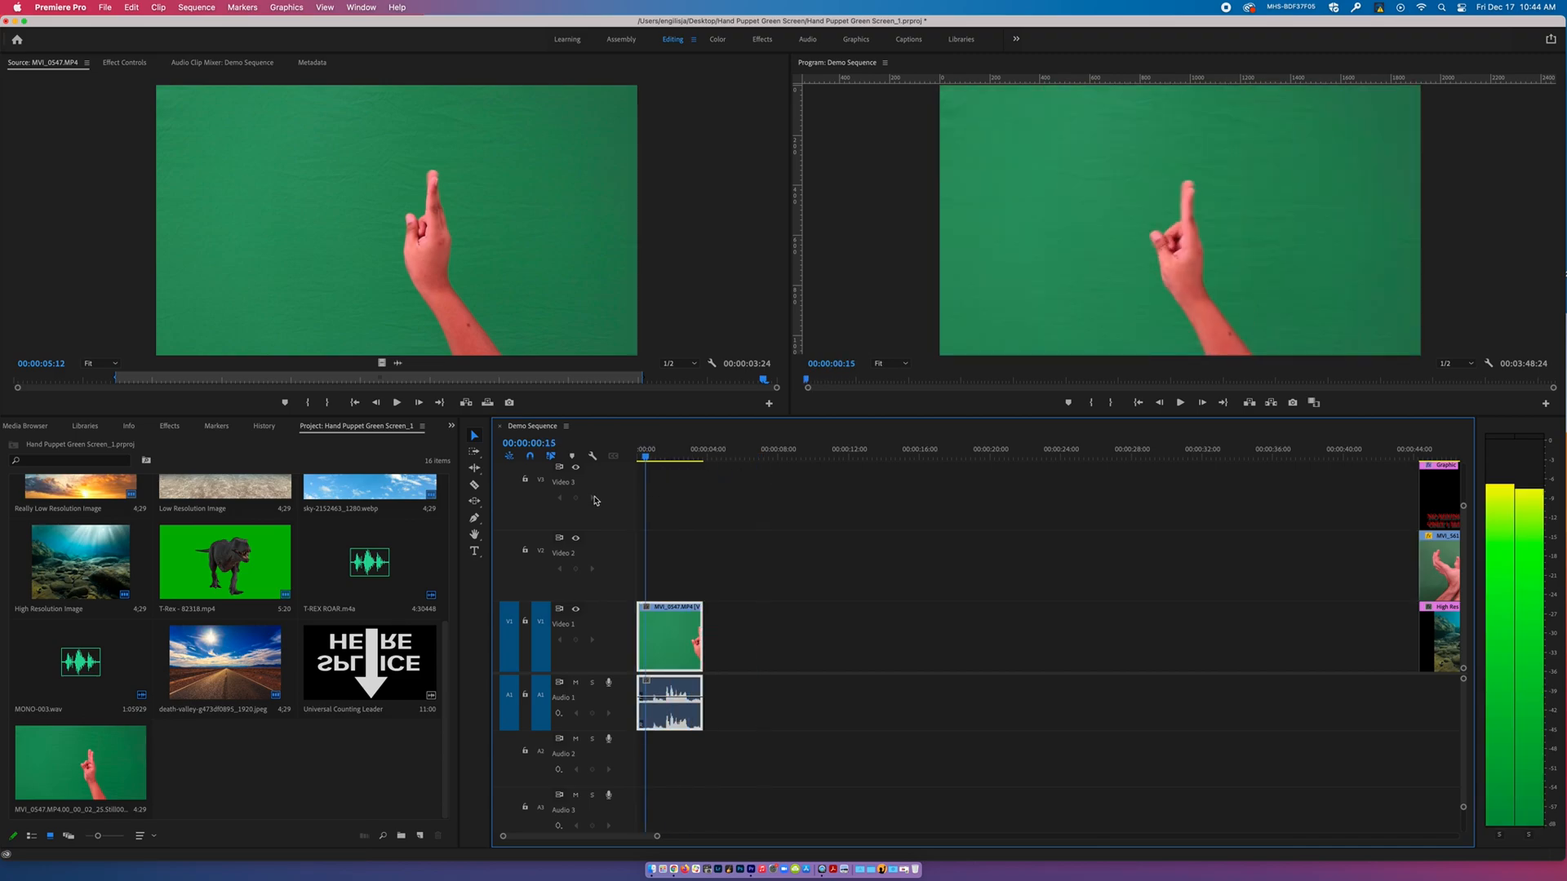
{"action": "right_click", "coordinate": [656, 571]}
{"action": "left_click", "coordinate": [639, 462]}
{"action": "left_click", "coordinate": [639, 462]}
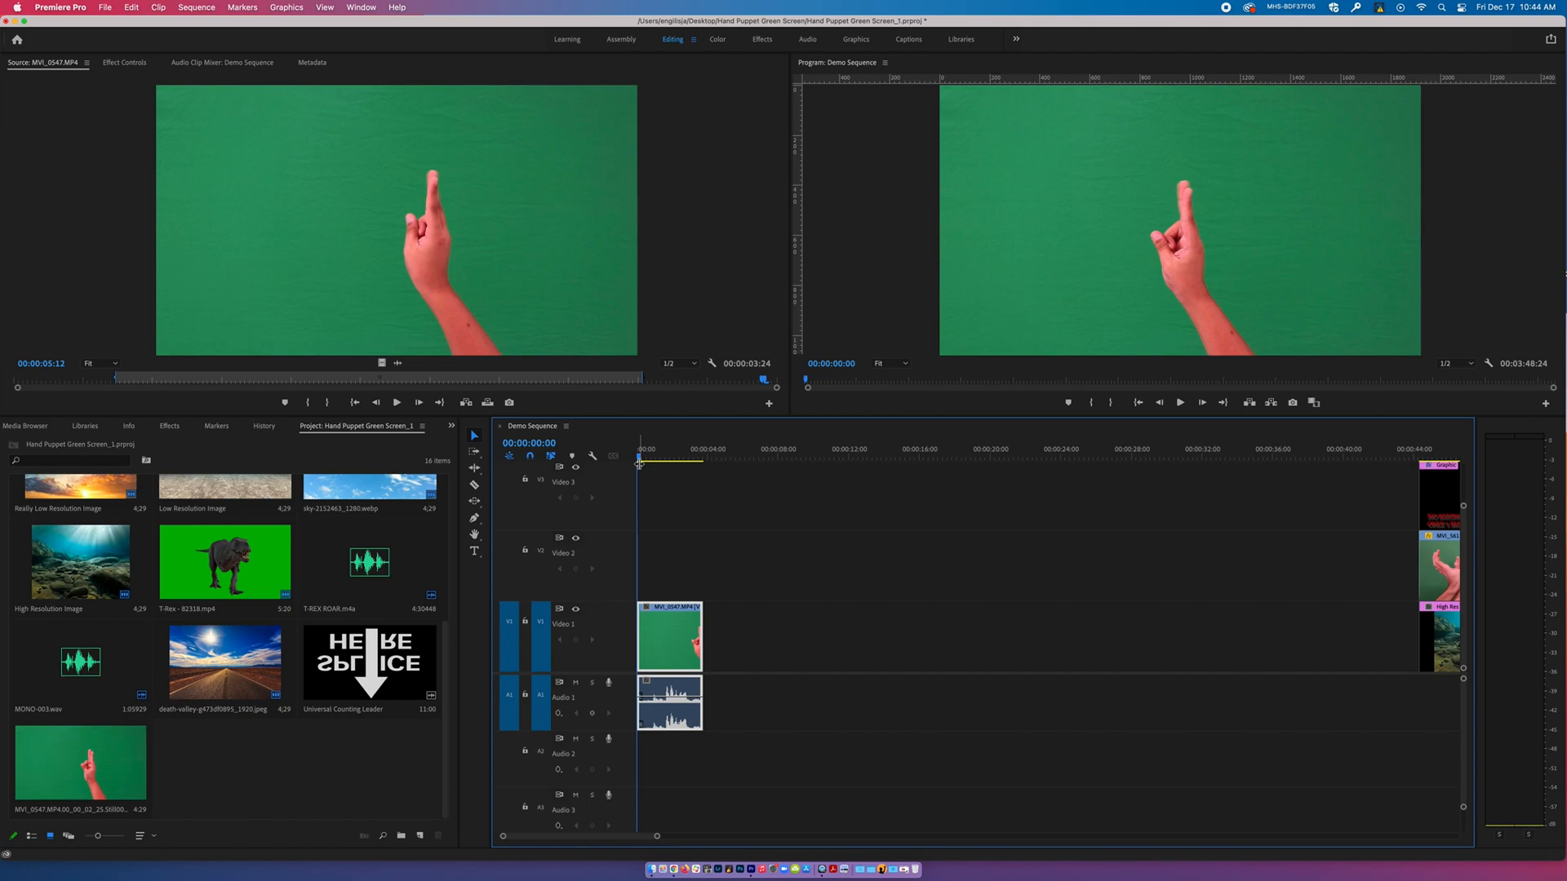
{"action": "key", "text": "Down"}
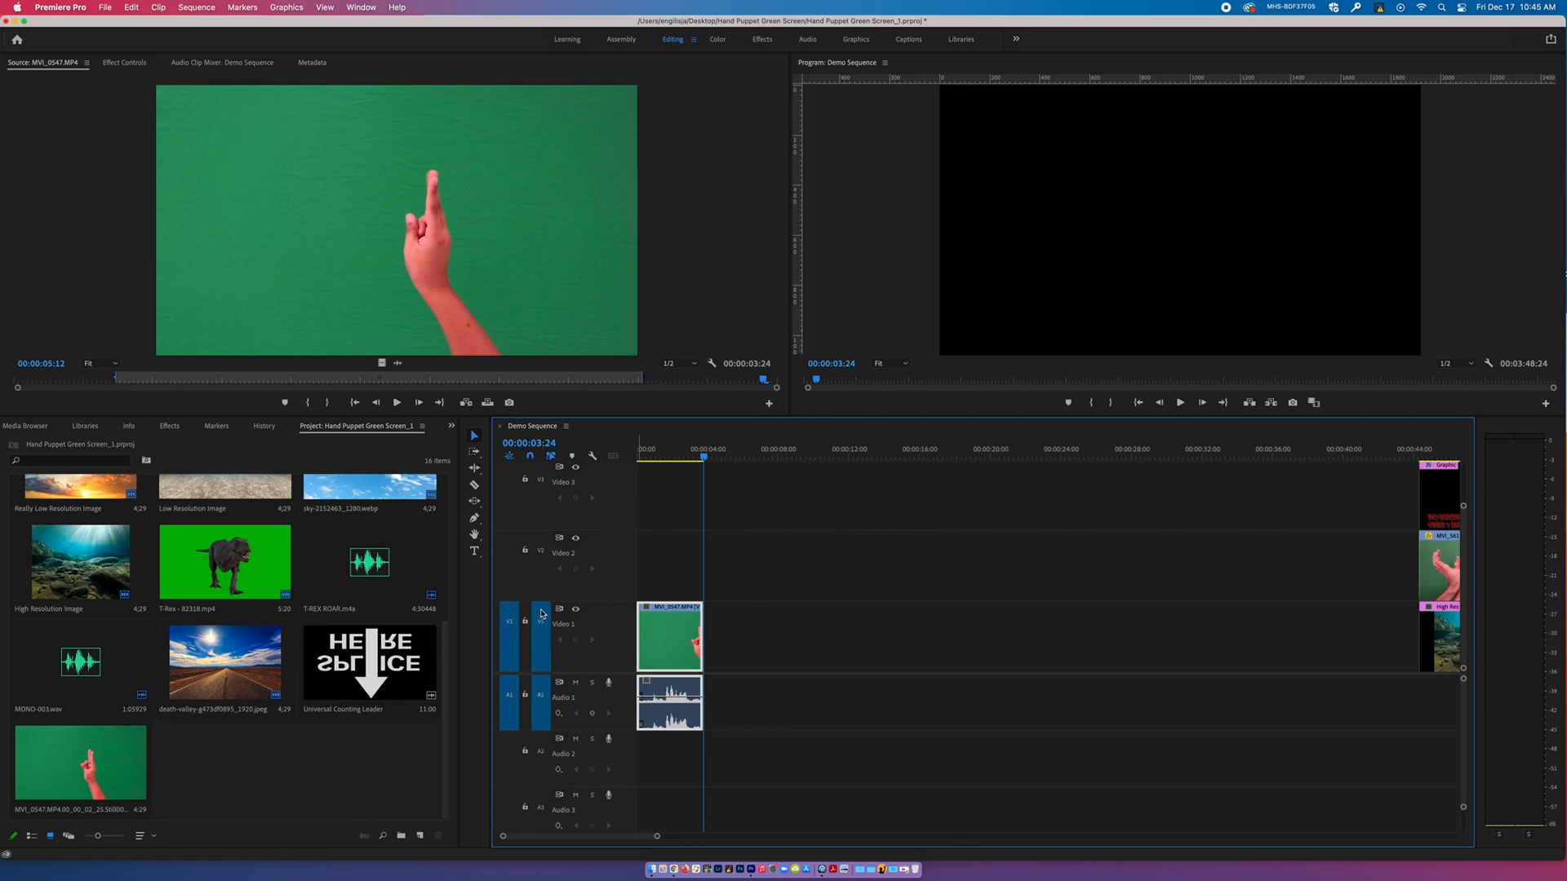
Target Video 2 and Audio 2 while turning off targeting for Video 3, Video 1 and Audio 1.
{"action": "left_click", "coordinate": [541, 551]}
{"action": "left_click", "coordinate": [541, 480]}
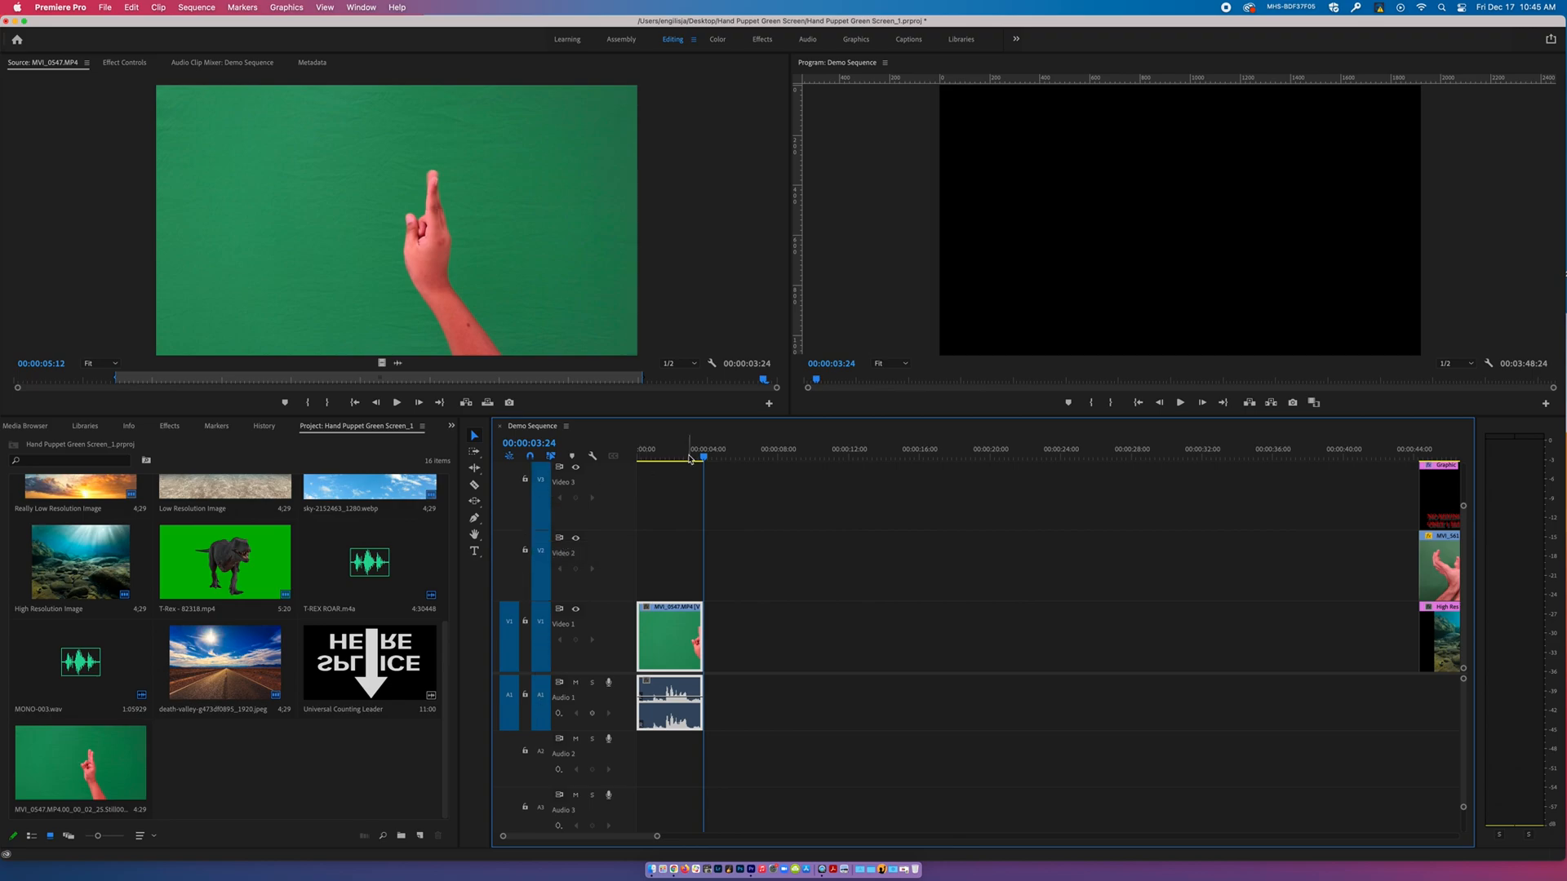
{"action": "left_click", "coordinate": [545, 492]}
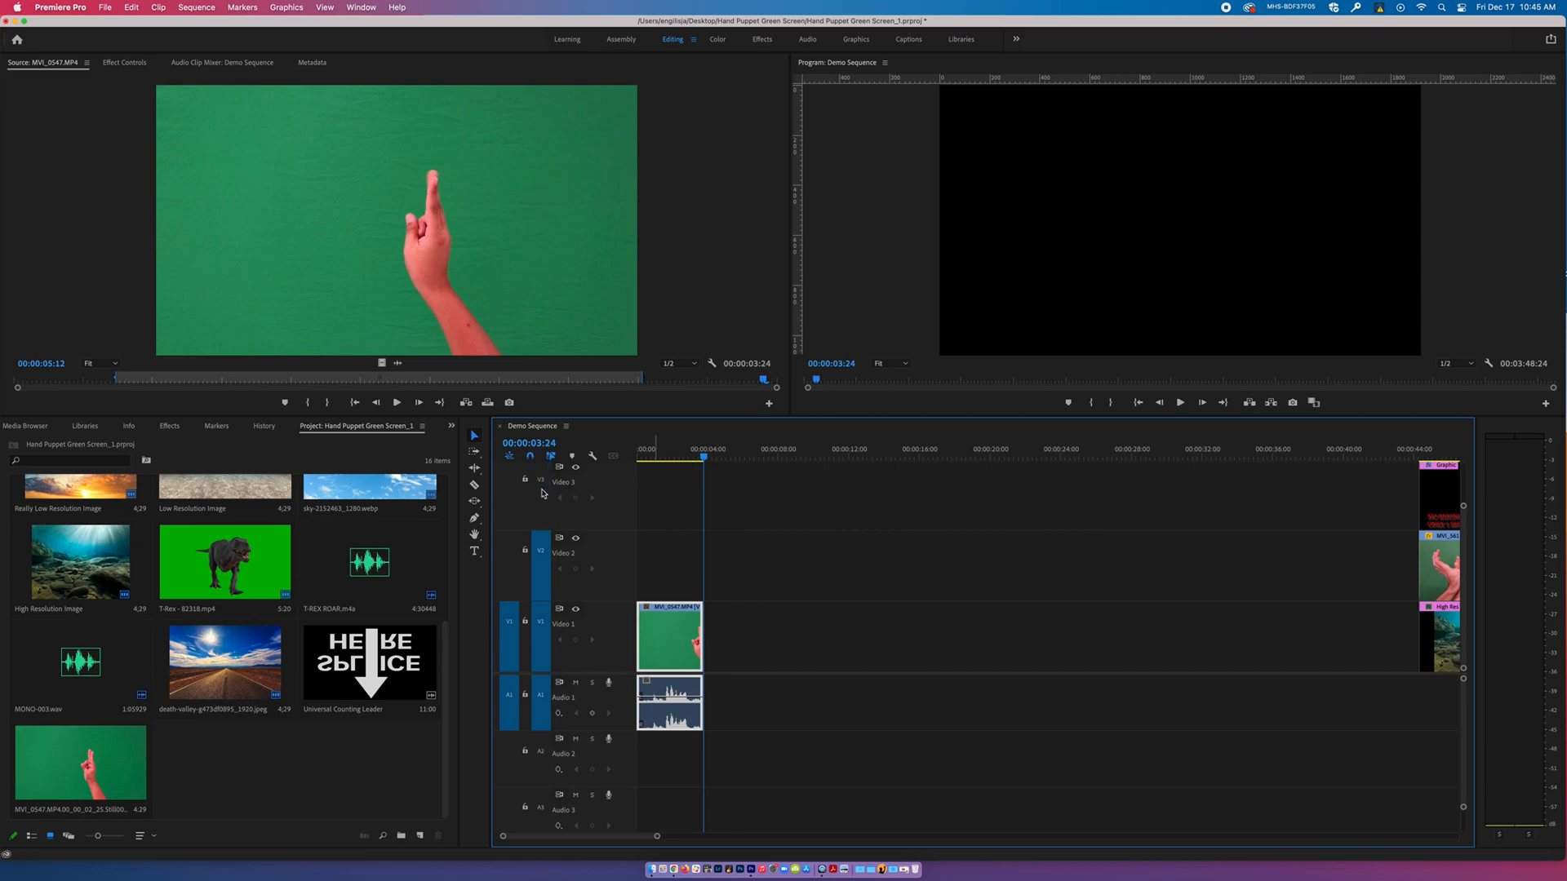
{"action": "left_click", "coordinate": [545, 632]}
{"action": "left_click", "coordinate": [542, 695]}
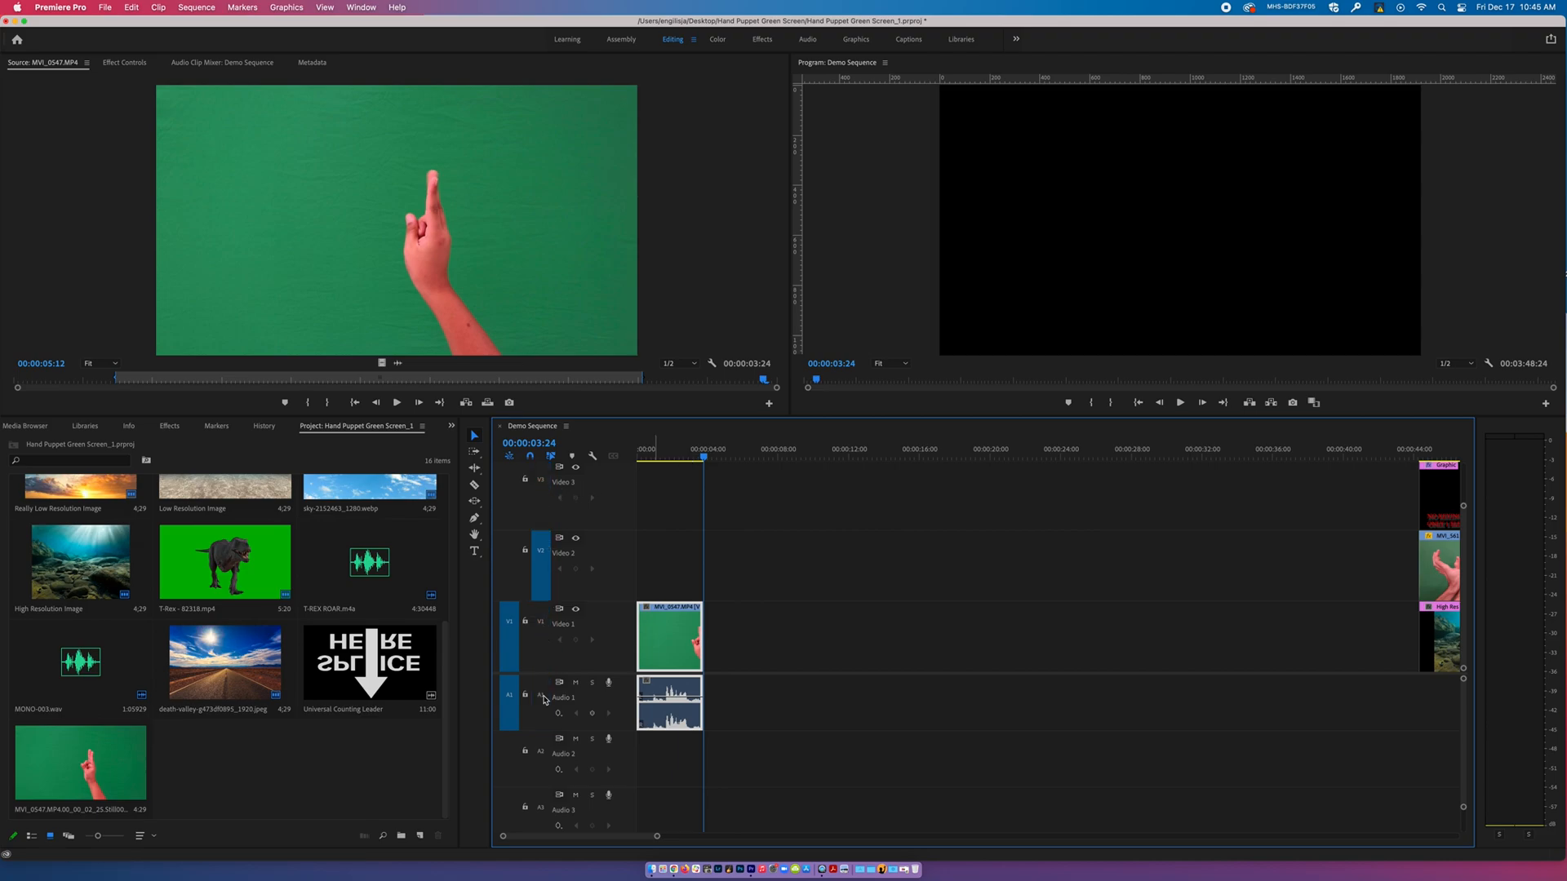
{"action": "left_click", "coordinate": [541, 769]}
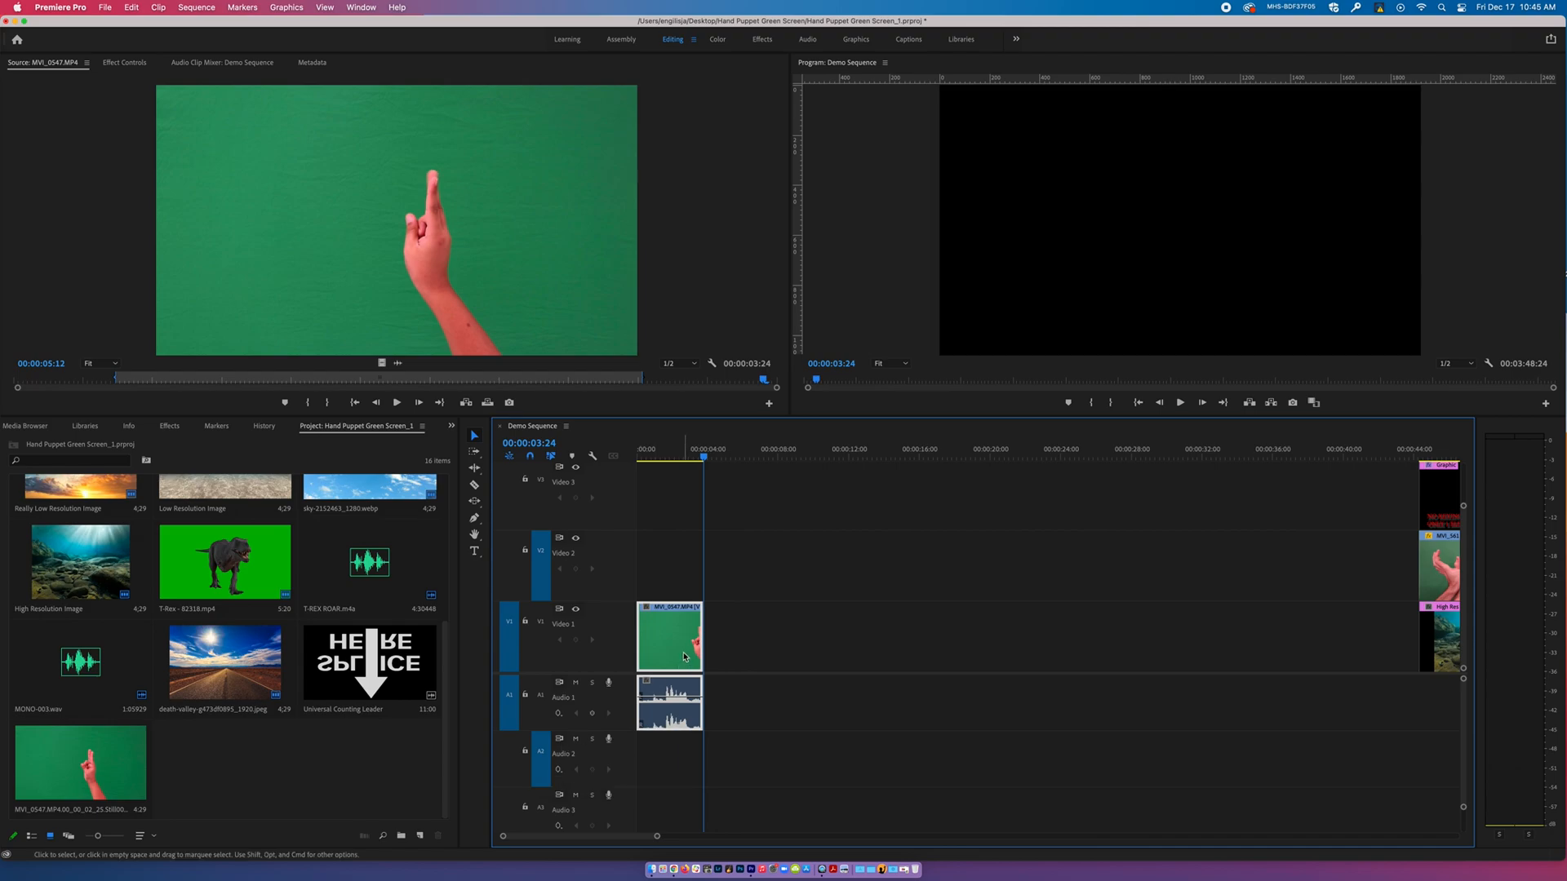
Return the playhead to 00:00:00:00 and paste the copied hand clip onto Video 2 and Audio 2.
{"action": "left_click", "coordinate": [698, 457]}
{"action": "left_click_drag", "start_coordinate": [698, 457], "coordinate": [639, 457]}
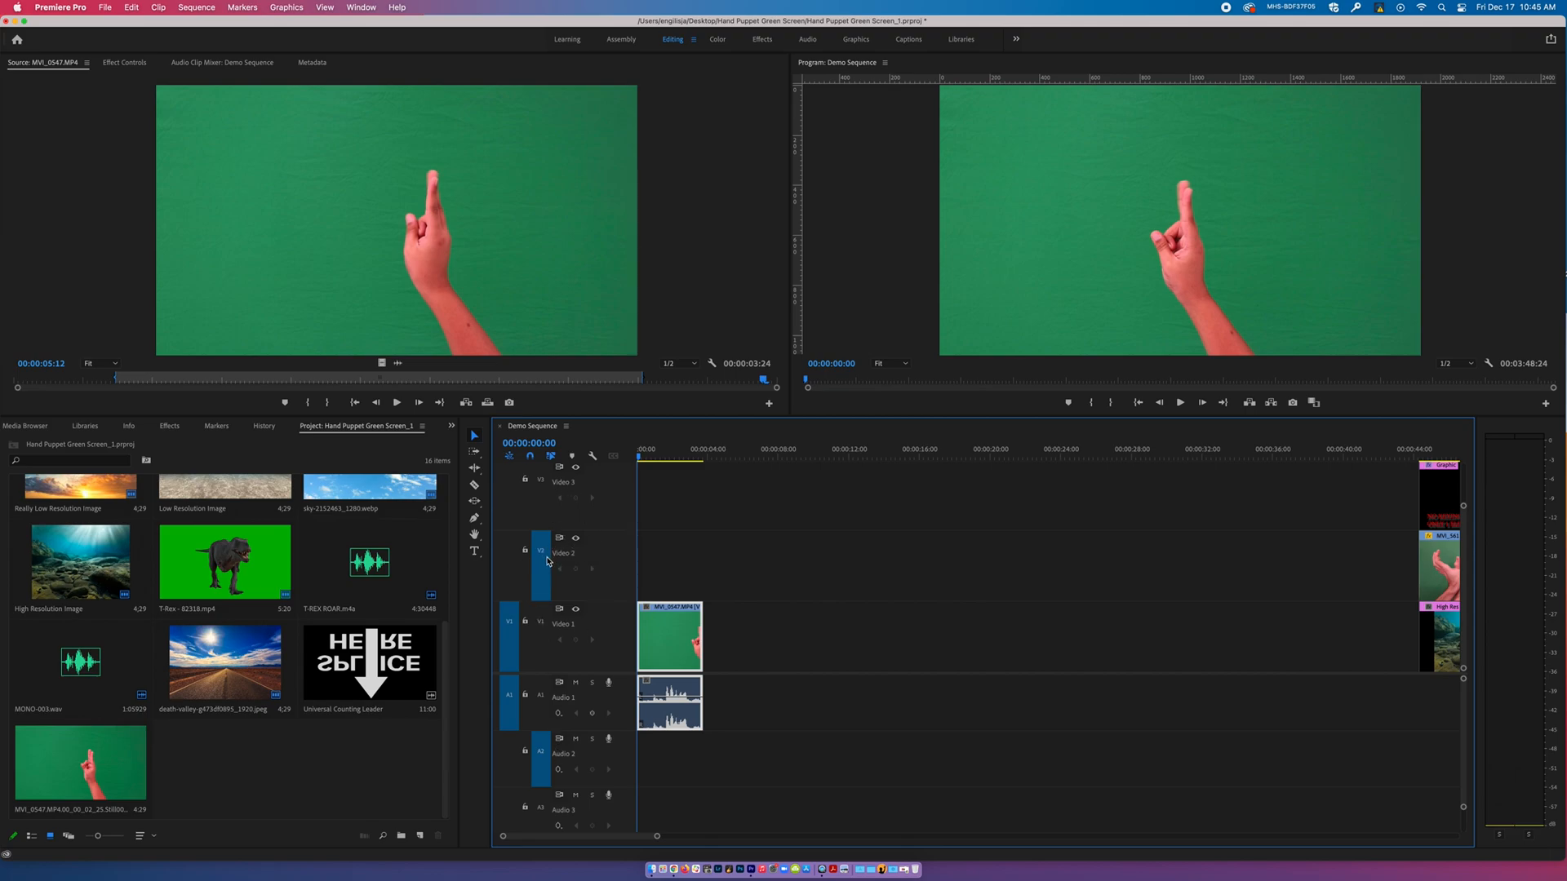
{"action": "key", "text": "period"}
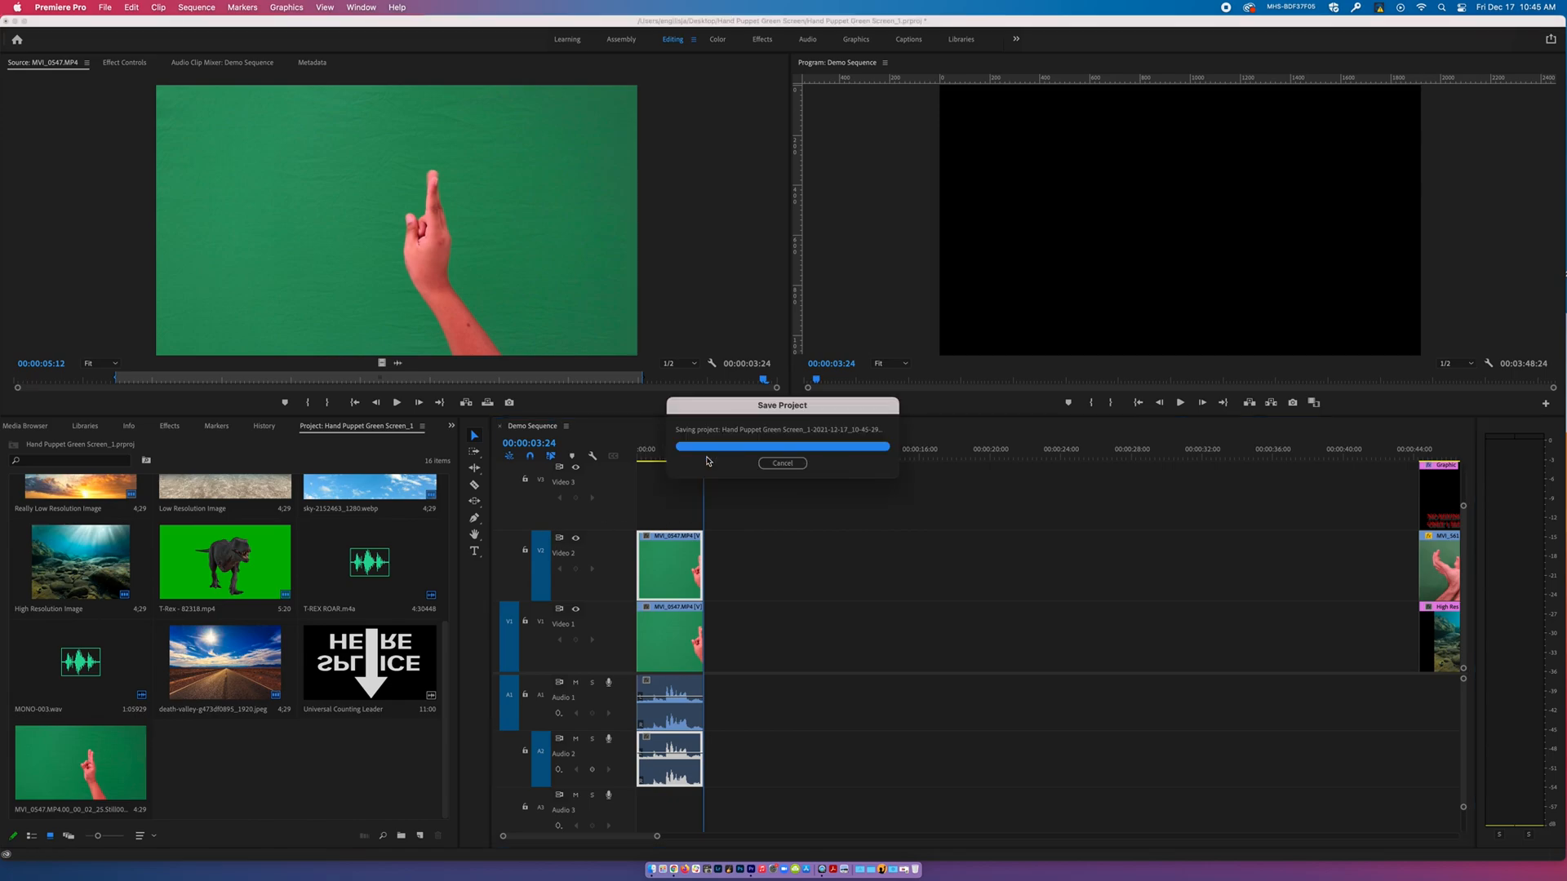
Restore track targeting for Video 1 and Audio 1, and turn it off for Video 2 and Audio 2.
{"action": "left_click_drag", "start_coordinate": [657, 838], "coordinate": [549, 838]}
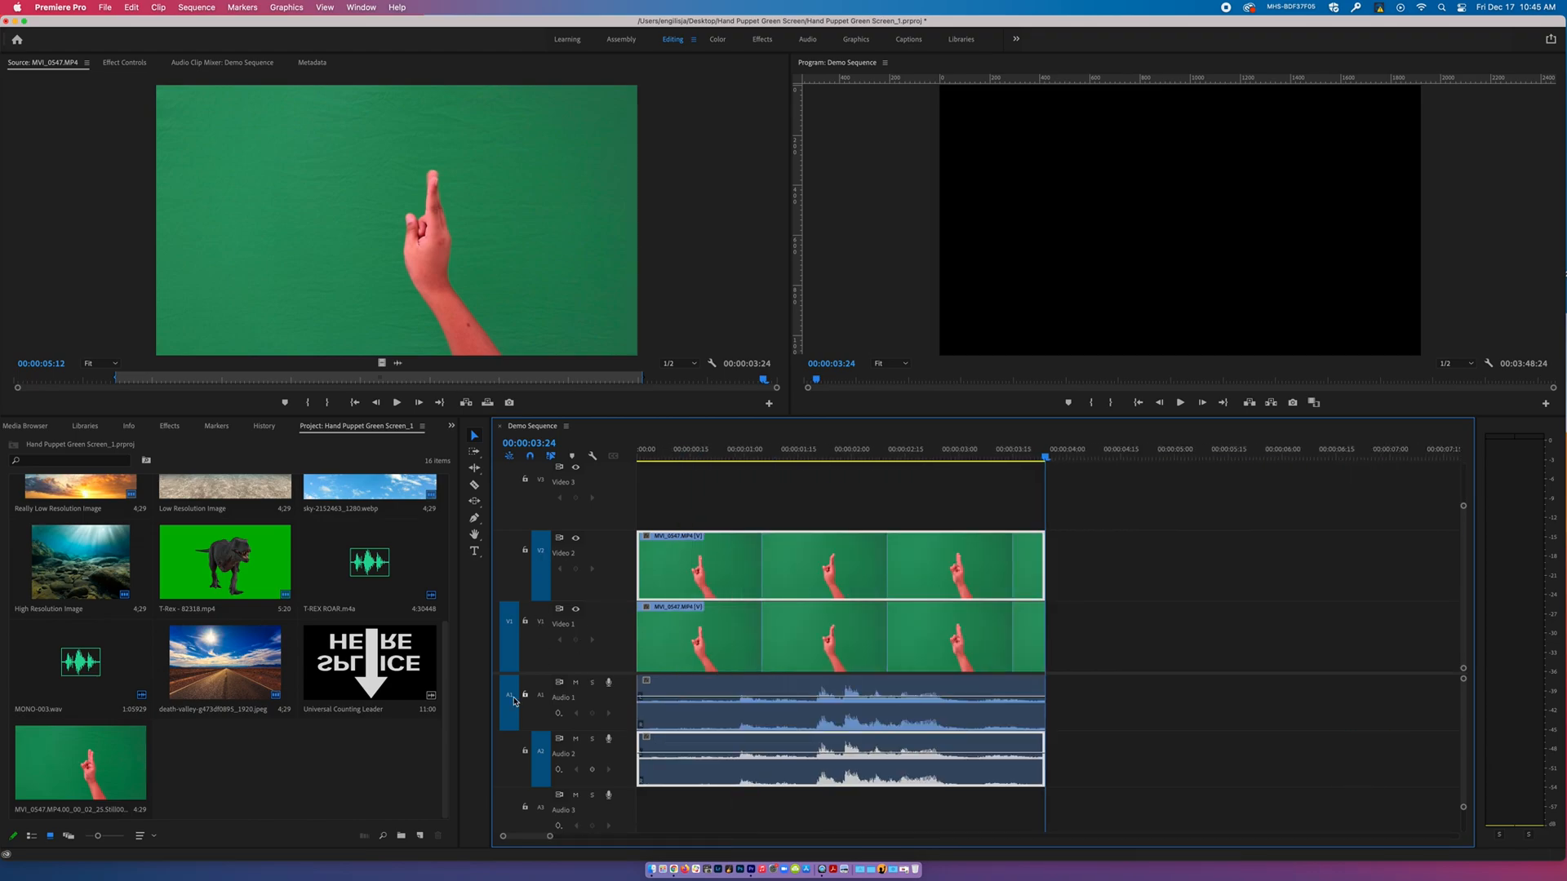
{"action": "left_click", "coordinate": [540, 622]}
{"action": "left_click", "coordinate": [540, 695]}
{"action": "left_click", "coordinate": [540, 751]}
{"action": "left_click", "coordinate": [547, 569]}
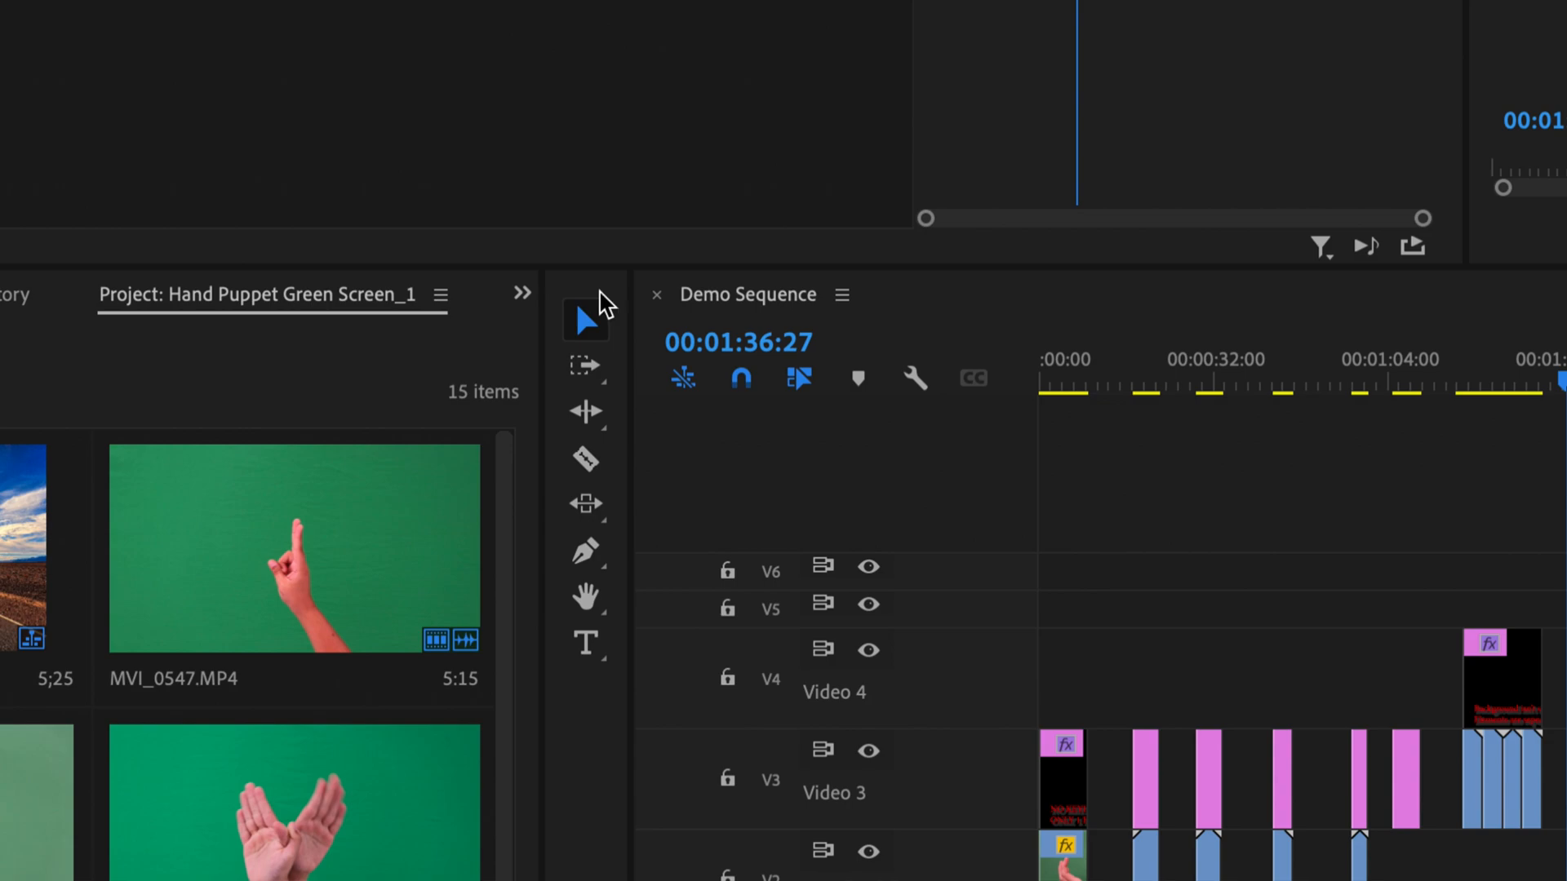
Go through the Selection, Track Select Forward, Ripple Edit and Razor tools, revealing the Track Select and Ripple Edit variants.
{"action": "left_click", "coordinate": [590, 331]}
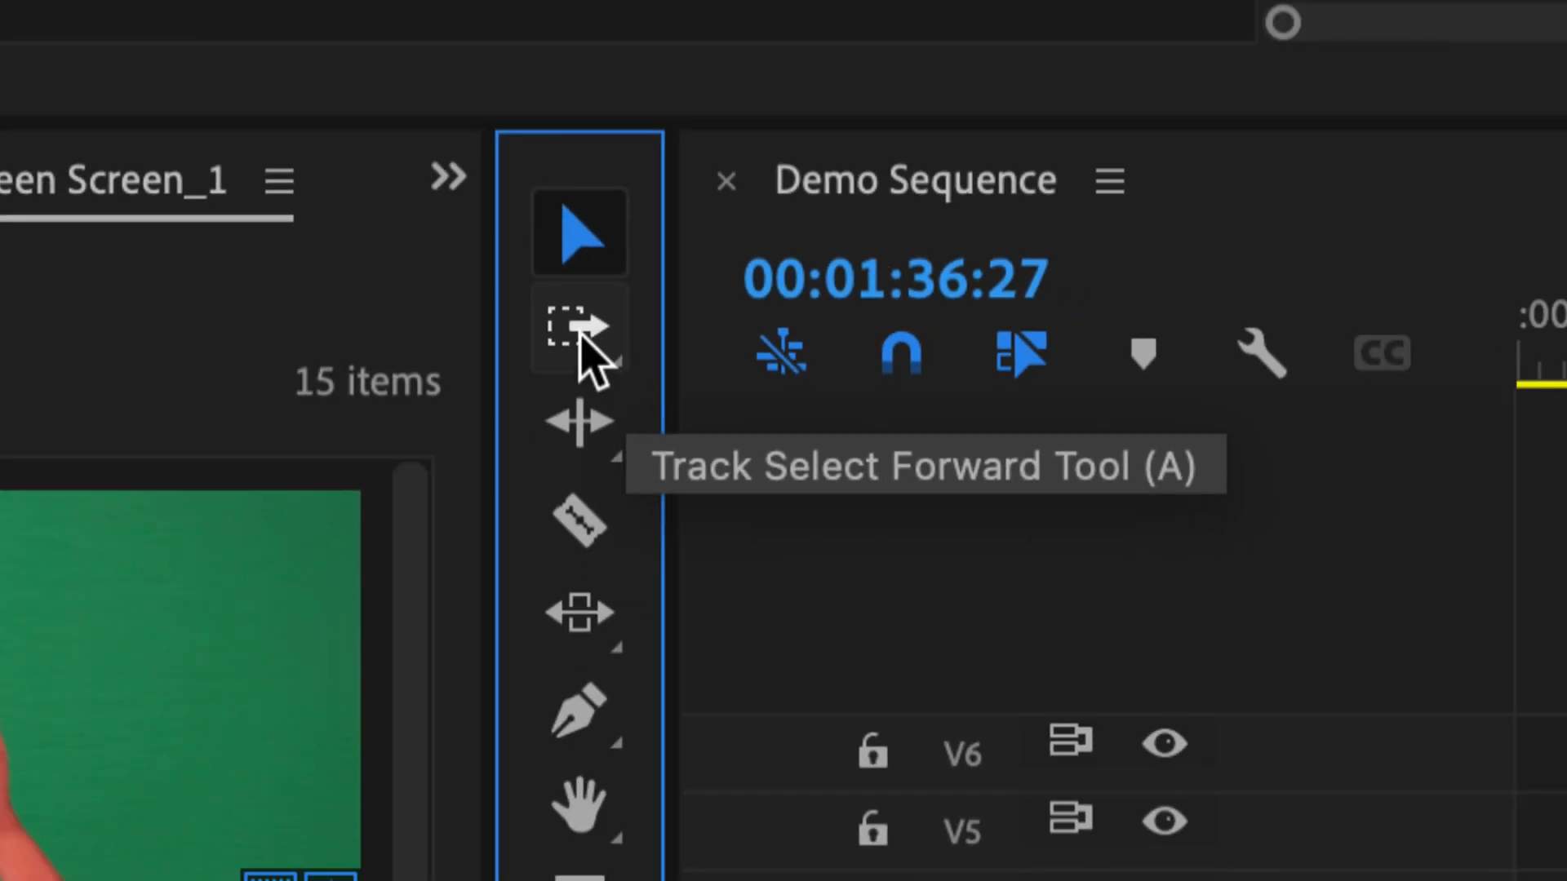
{"action": "left_click", "coordinate": [580, 336]}
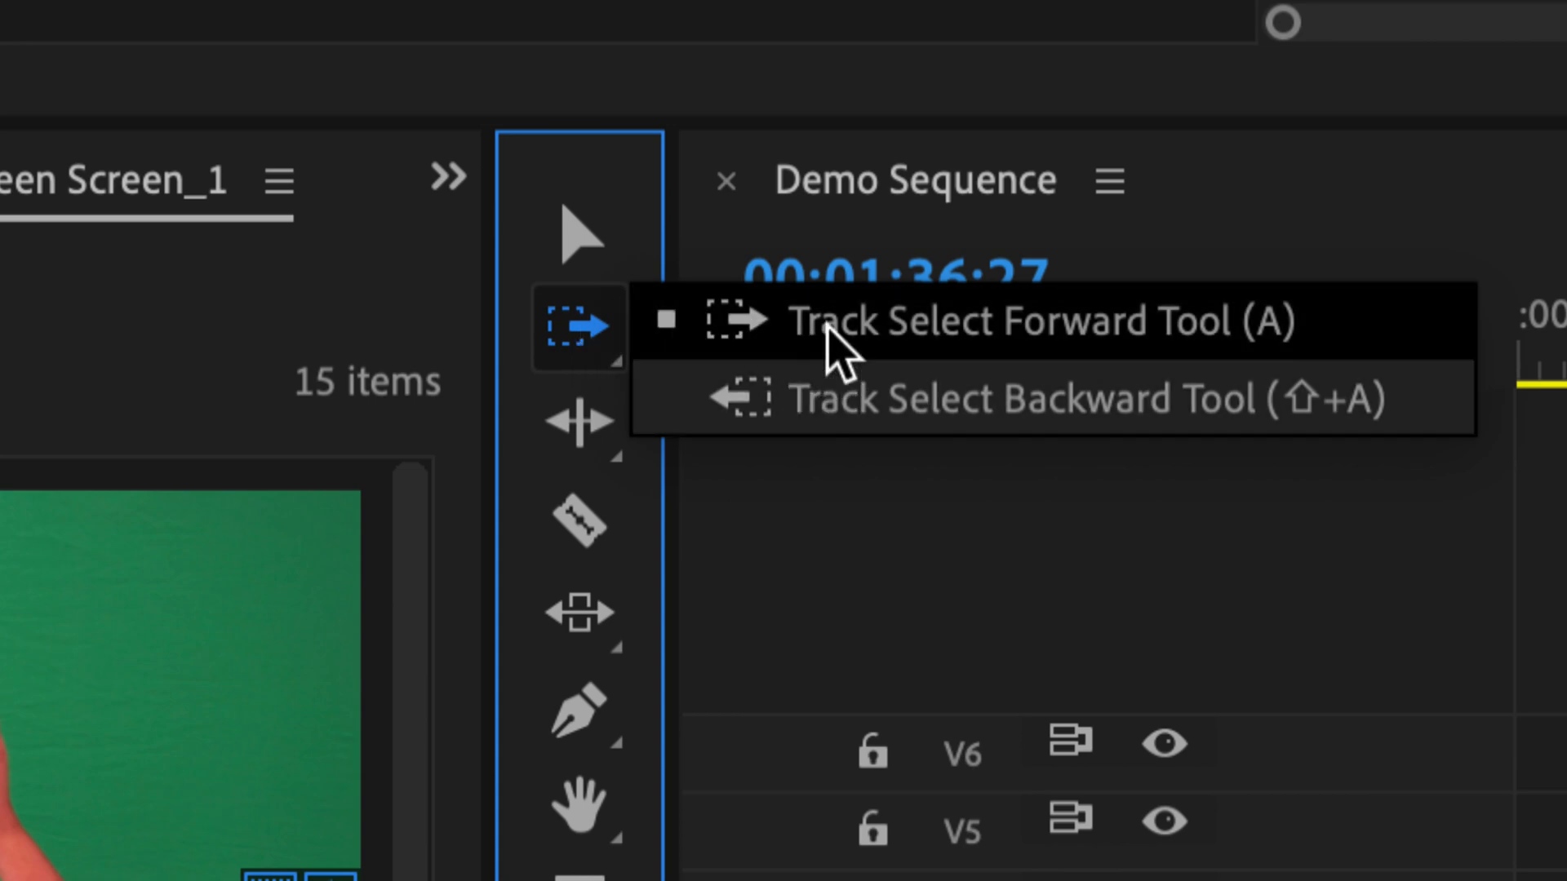
{"action": "left_click", "coordinate": [570, 439]}
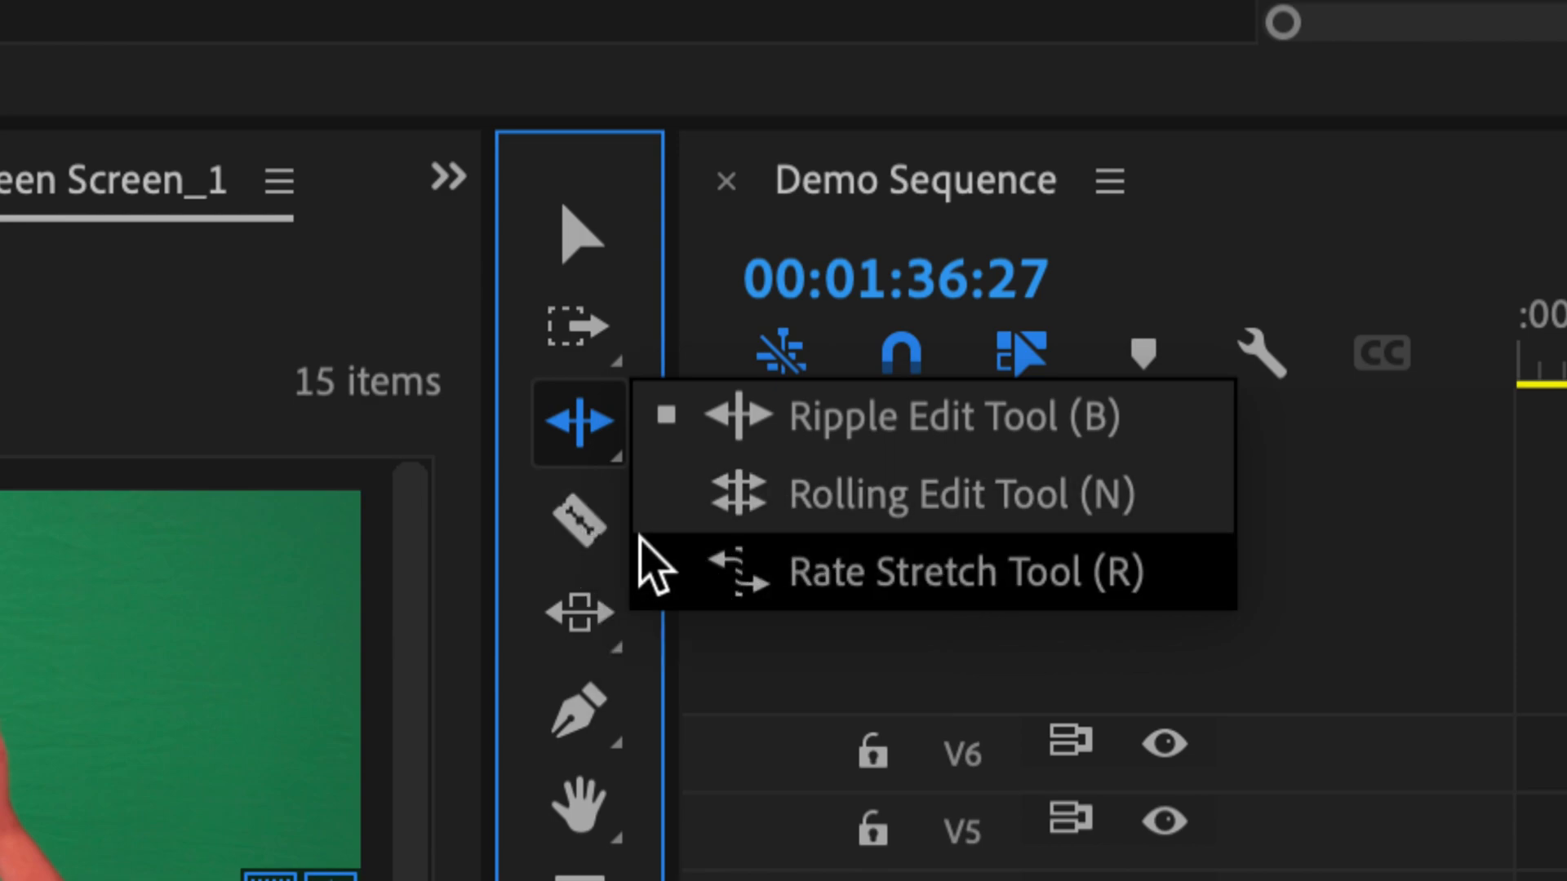
{"action": "left_click", "coordinate": [580, 520]}
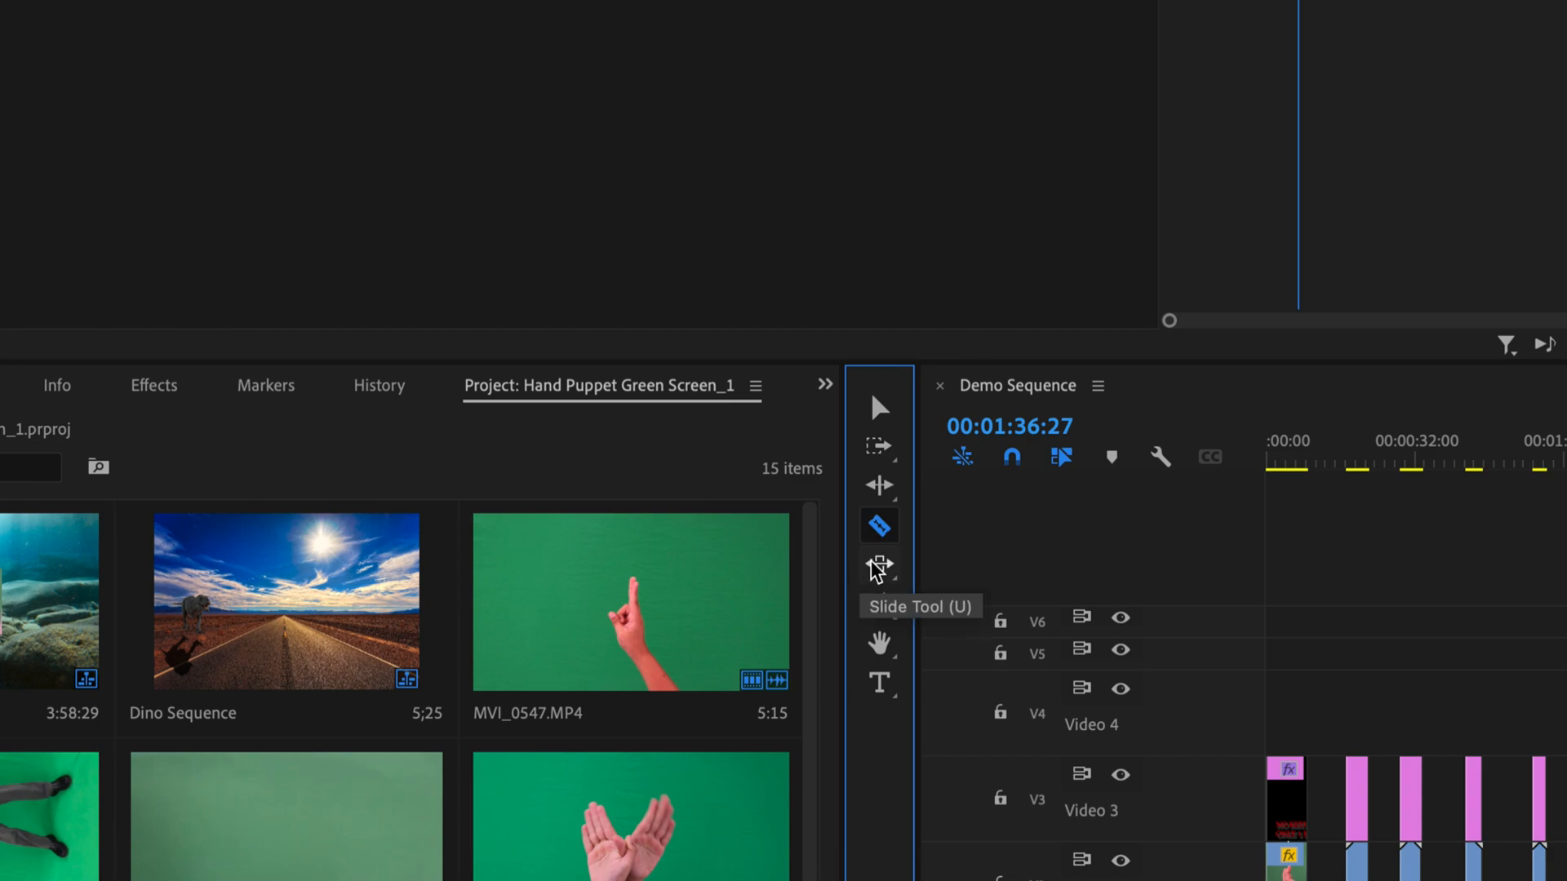
{"action": "left_click", "coordinate": [879, 485]}
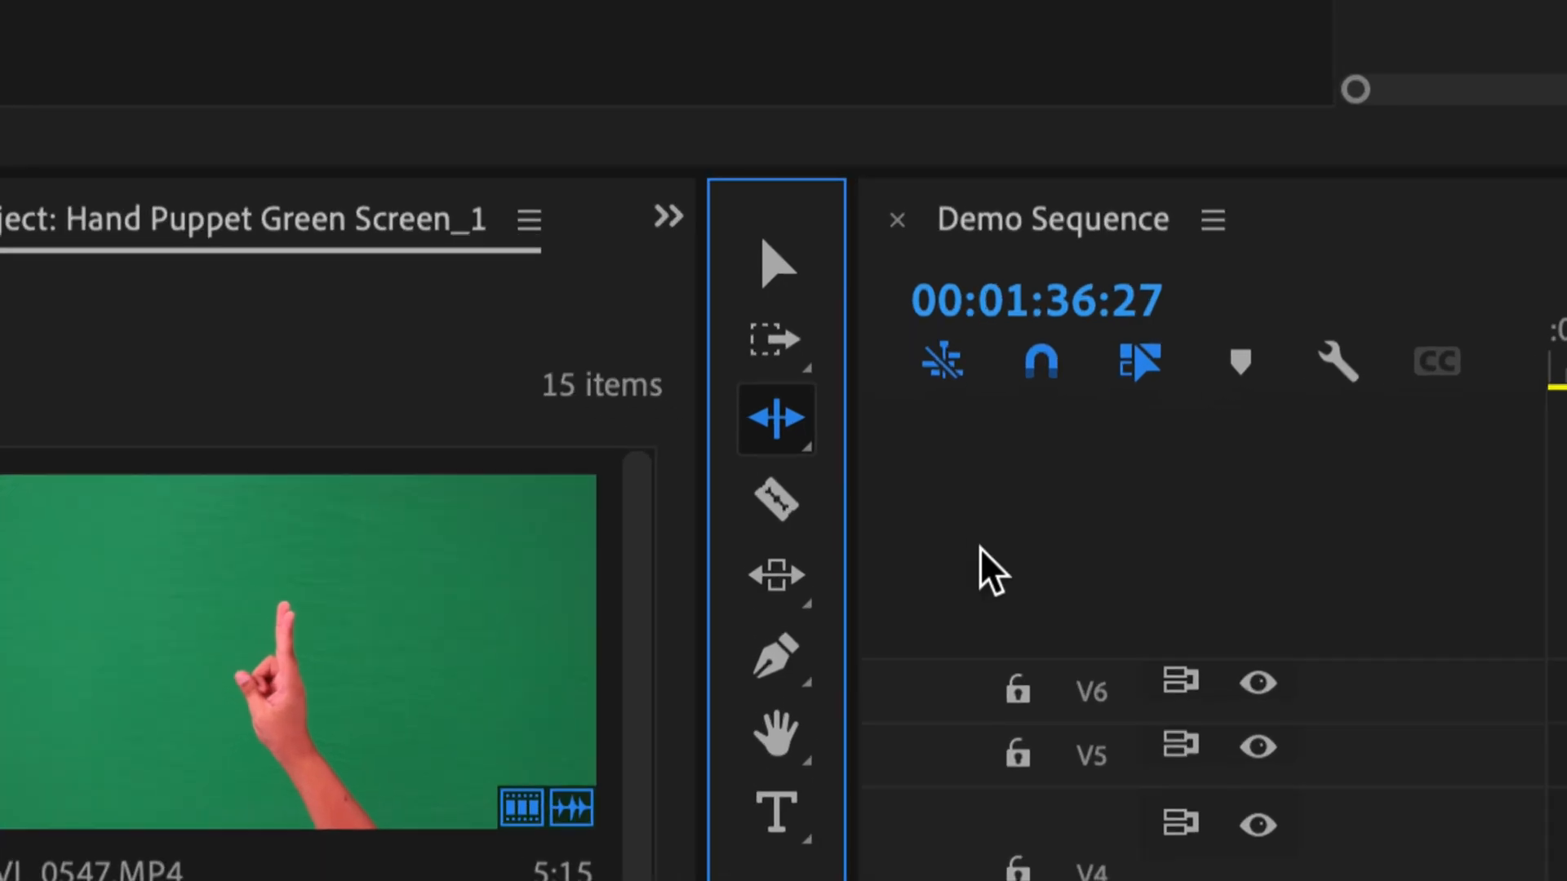
Go through the Slide, Pen, Hand and Type tools, revealing the variants of the Slide, Pen and Type tools.
{"action": "left_click", "coordinate": [774, 575]}
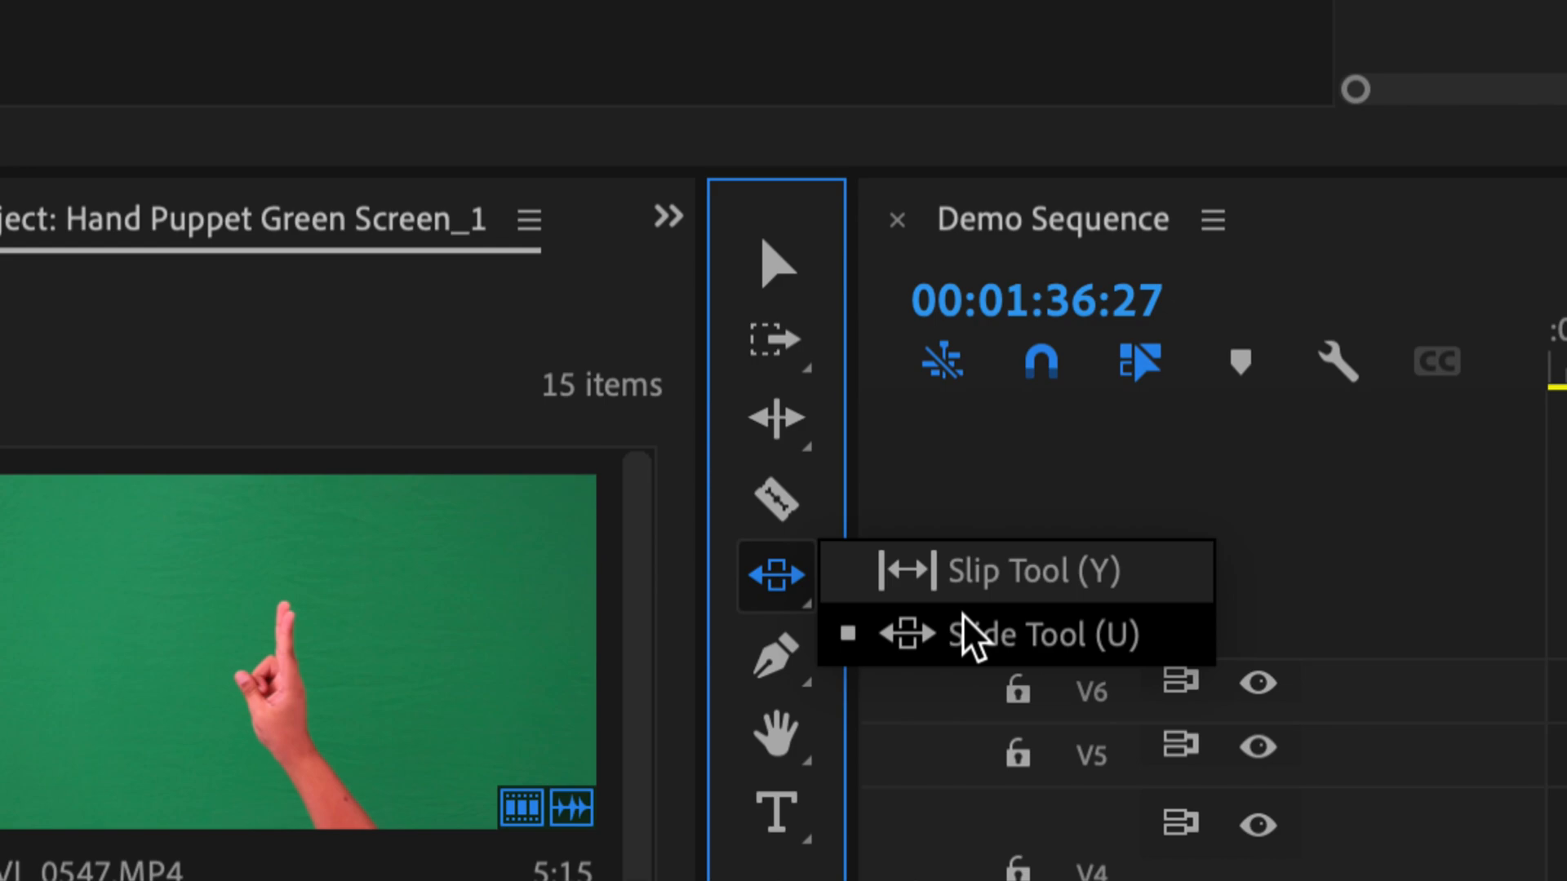
{"action": "left_click", "coordinate": [774, 657]}
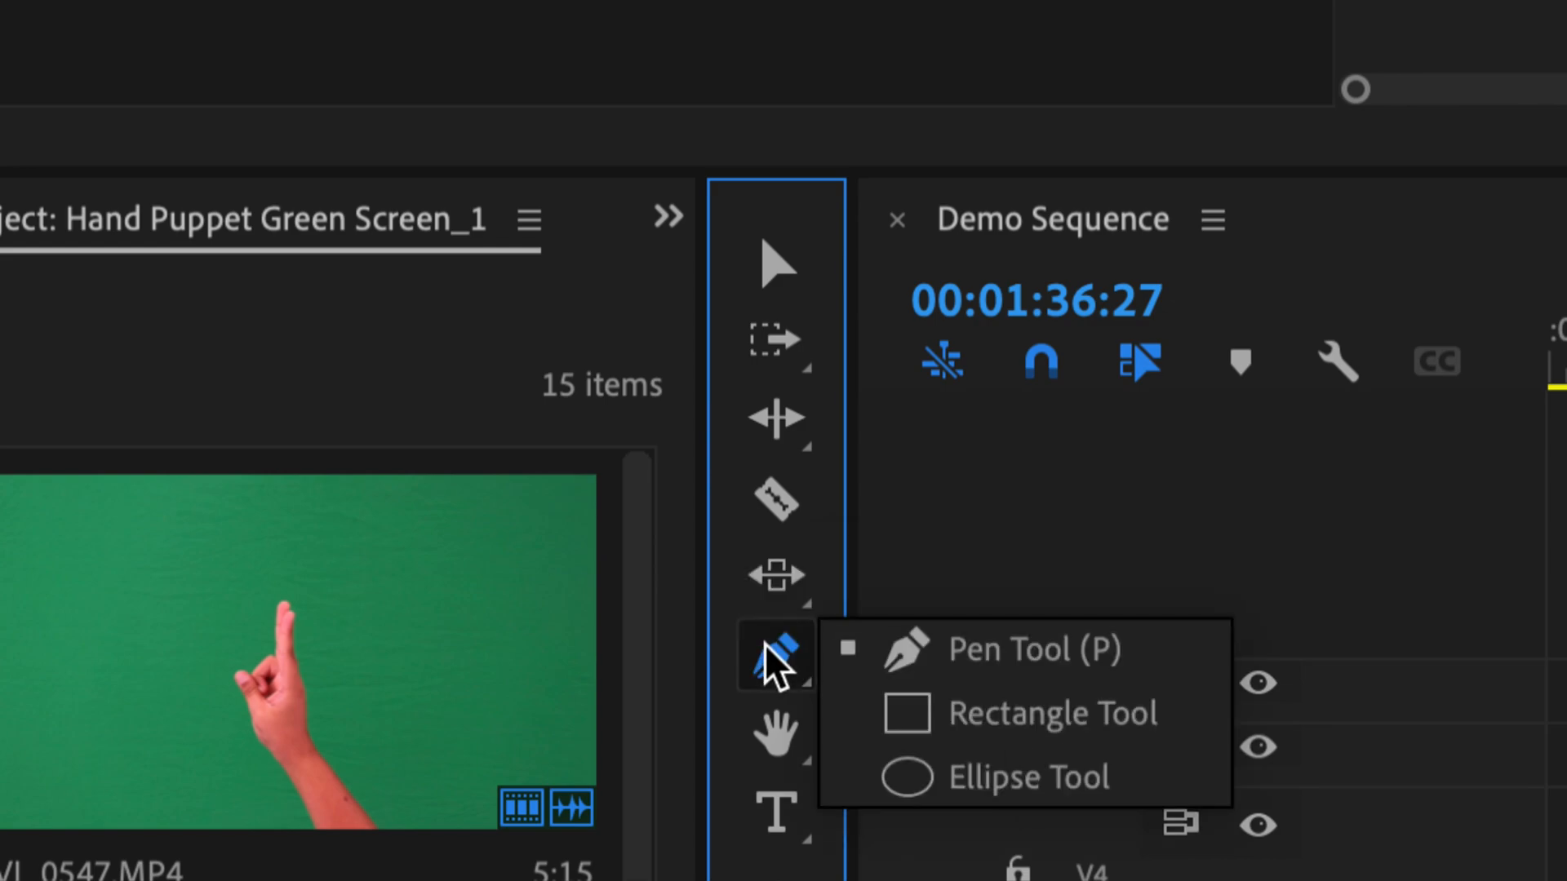
{"action": "left_click", "coordinate": [784, 737]}
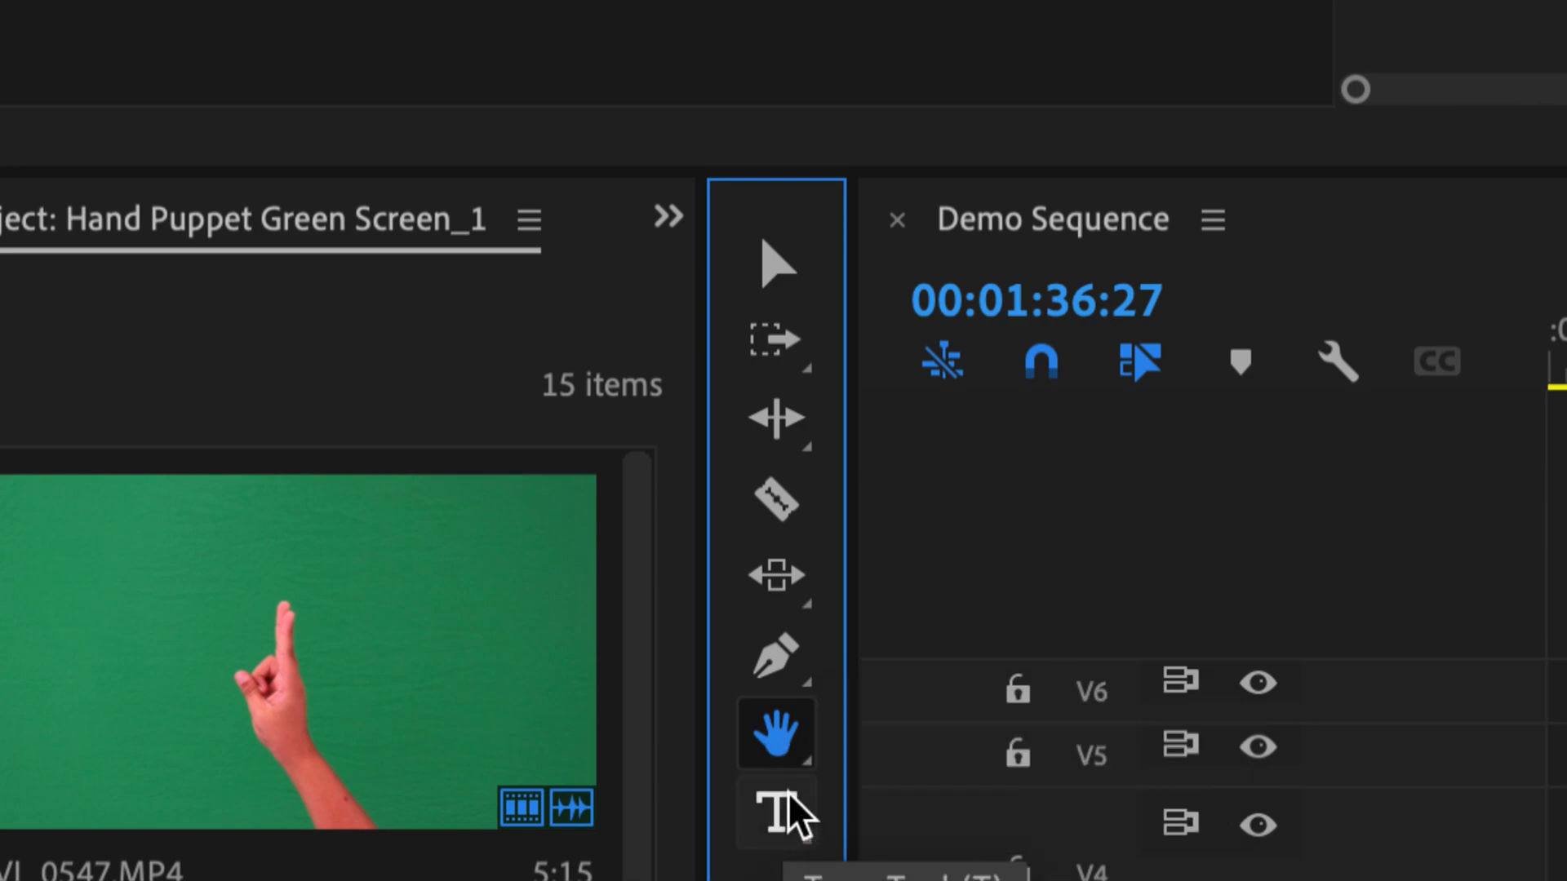
{"action": "left_click", "coordinate": [777, 815]}
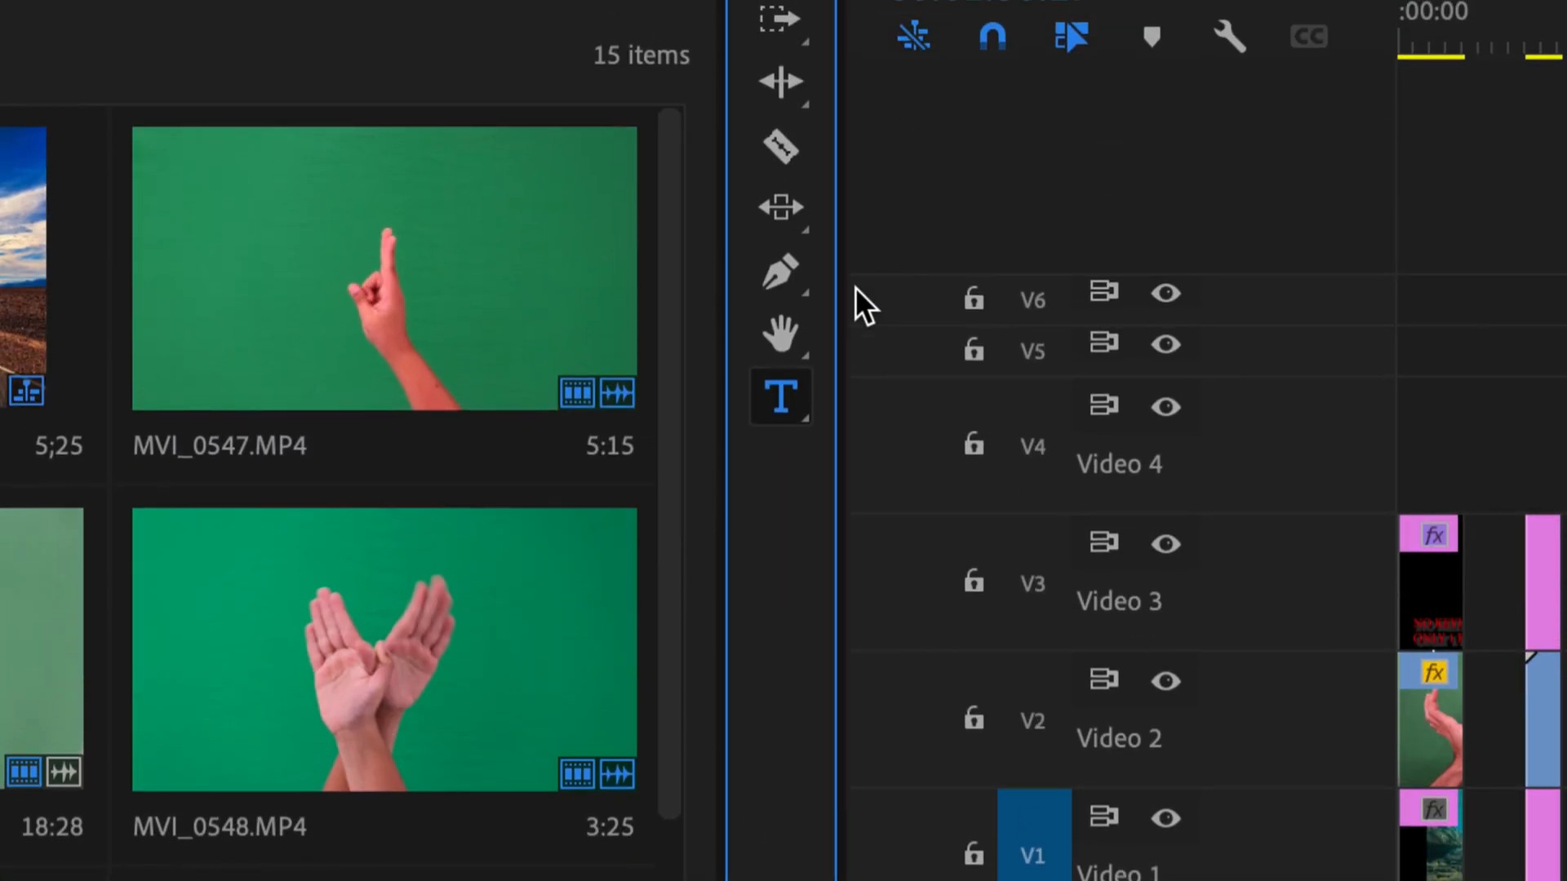
{"action": "left_click", "coordinate": [780, 399]}
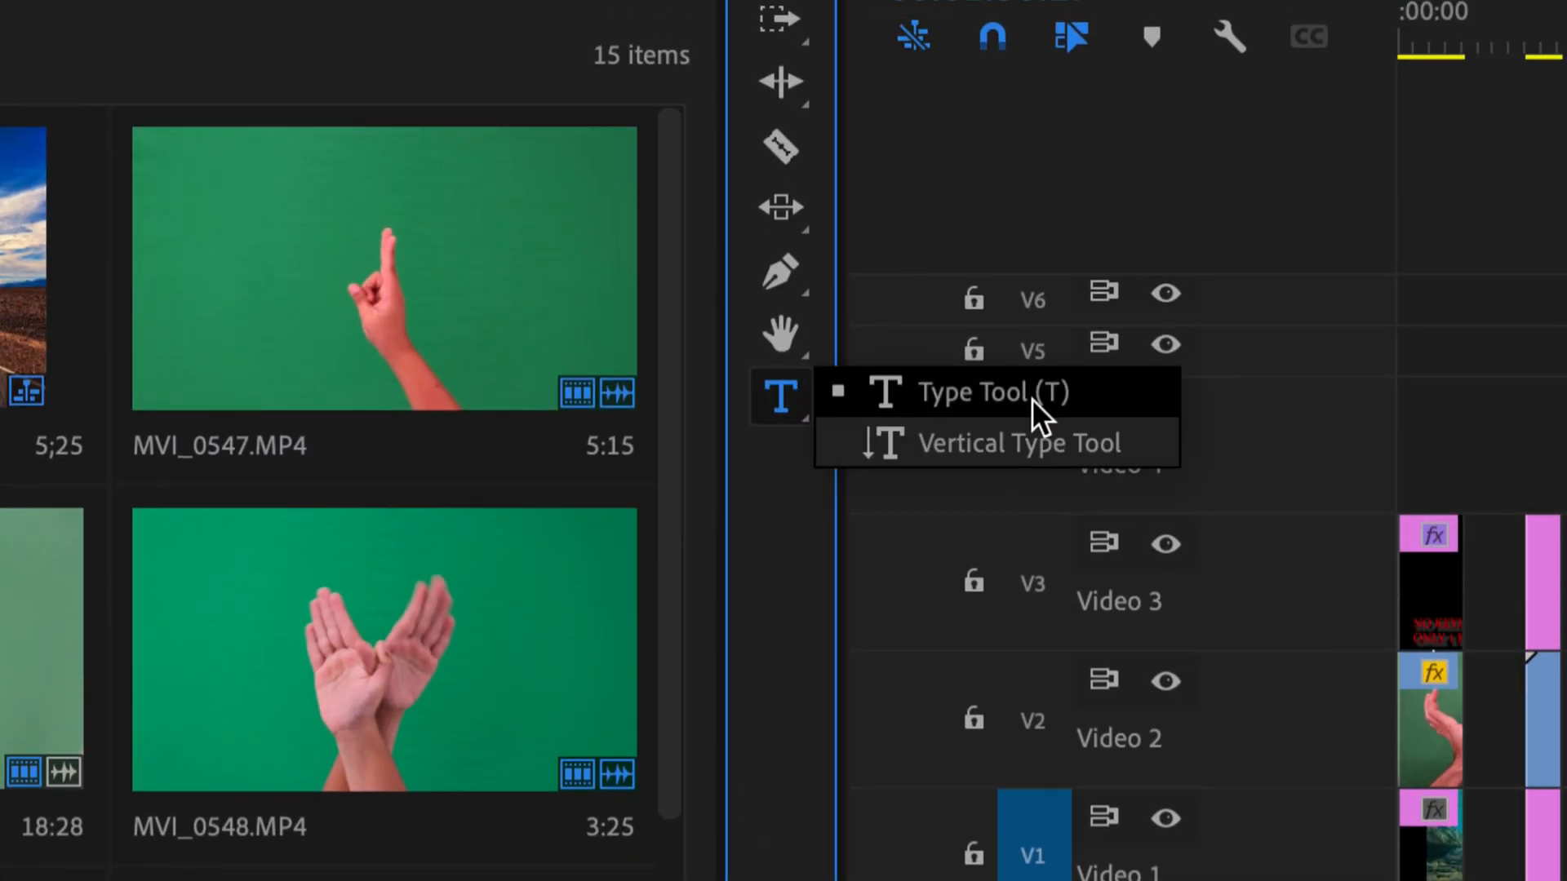